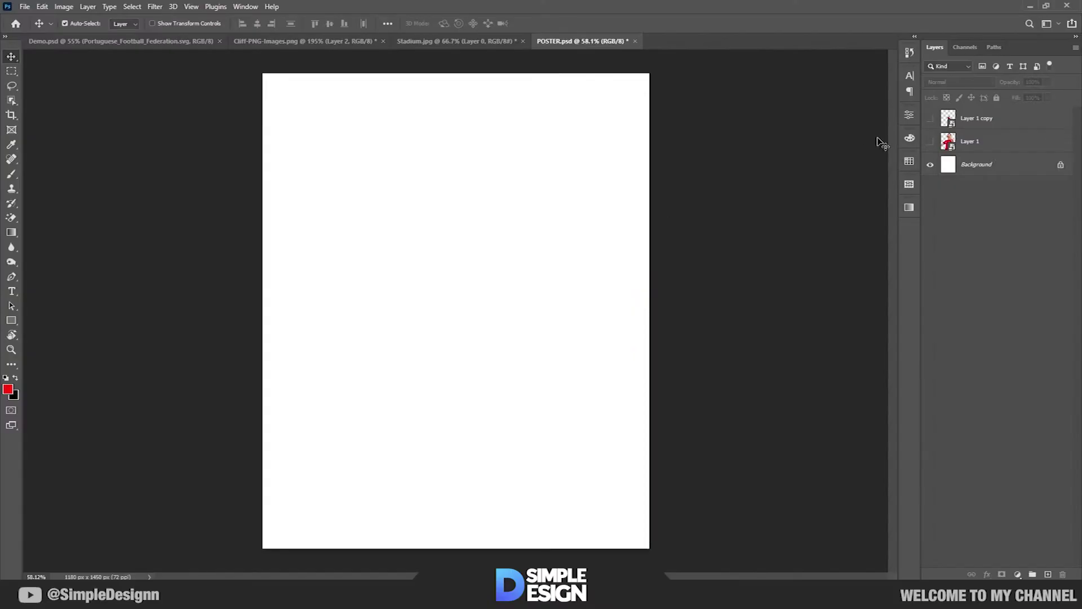
Step: Show Layer 1 and Layer 1 copy, and add a #2e0002 solid fill above Background
left_click_drag(931, 146, 926, 129)
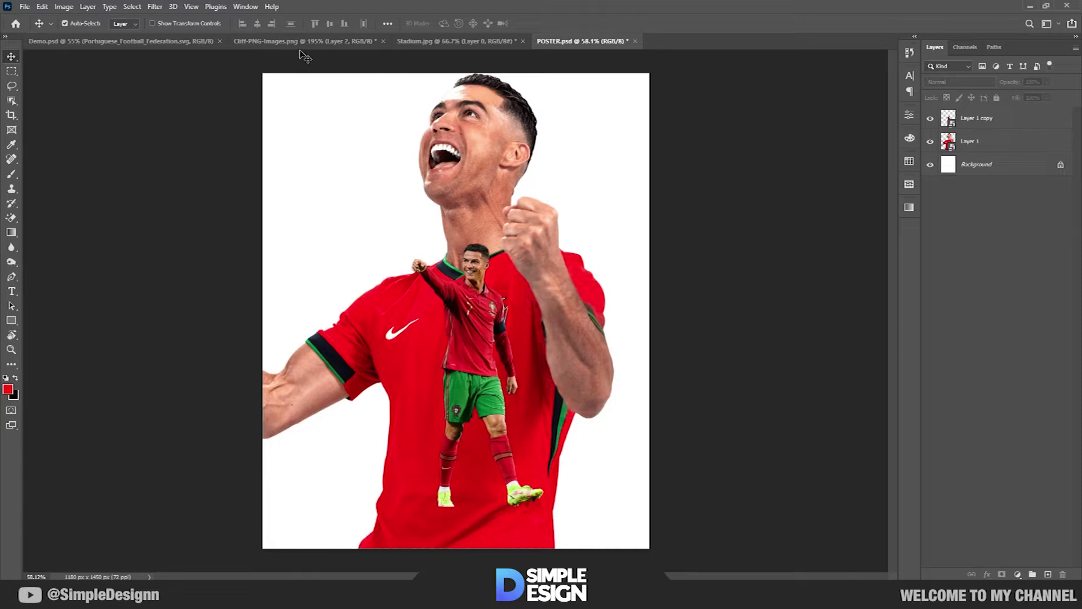
left_click(993, 164)
left_click(1017, 574)
left_click(1016, 377)
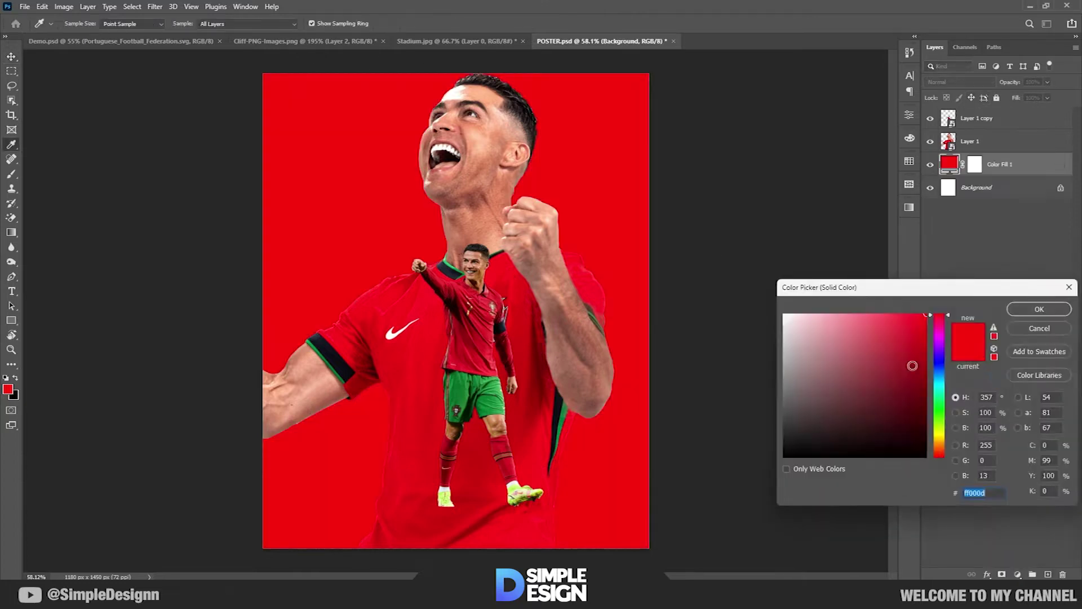
left_click_drag(926, 402, 925, 433)
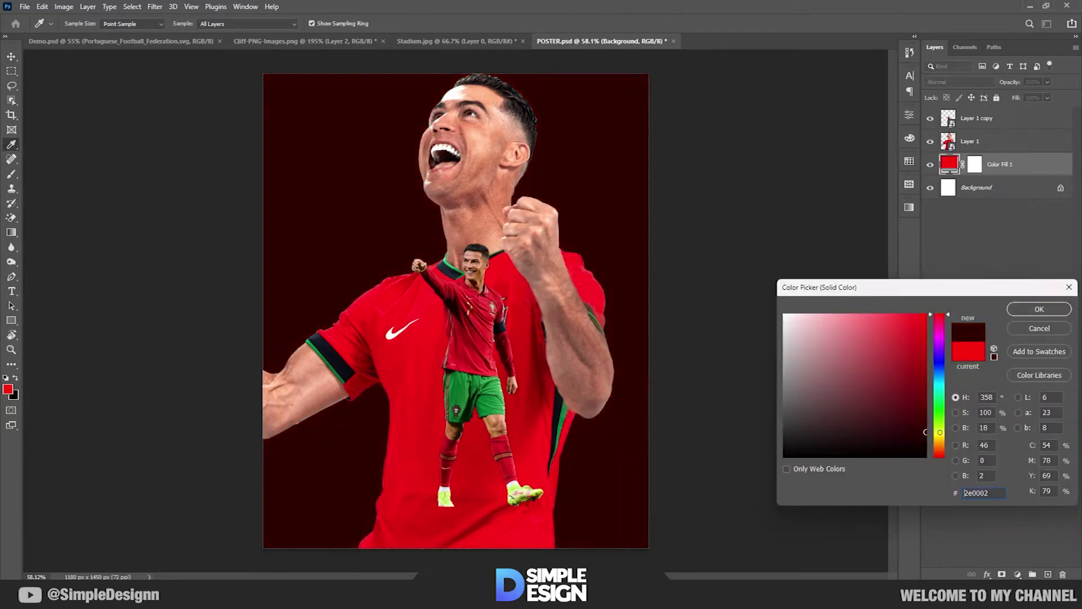
left_click(1036, 309)
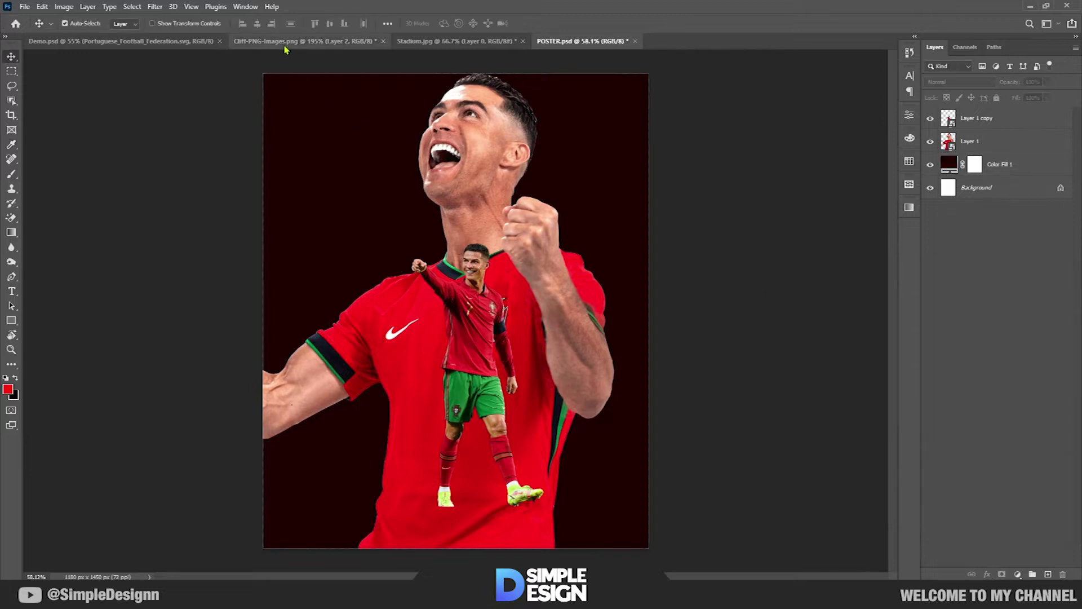
left_click(304, 41)
Step: Bring the first rock layer into POSTER and scale it along the bottom edge
mouse_move(488, 277)
left_mouse_down()
mouse_move(491, 434)
mouse_move(592, 451)
left_mouse_up()
key("ctrl+t")
left_click_drag(462, 451, 394, 485)
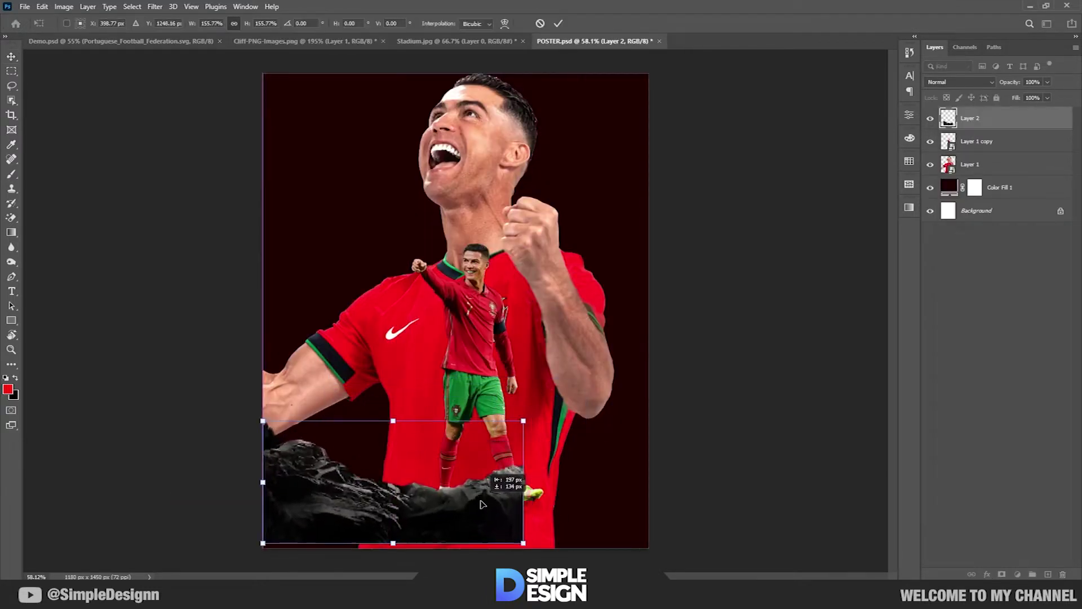
mouse_move(519, 426)
left_mouse_down()
mouse_move(573, 416)
mouse_move(648, 367)
left_mouse_up()
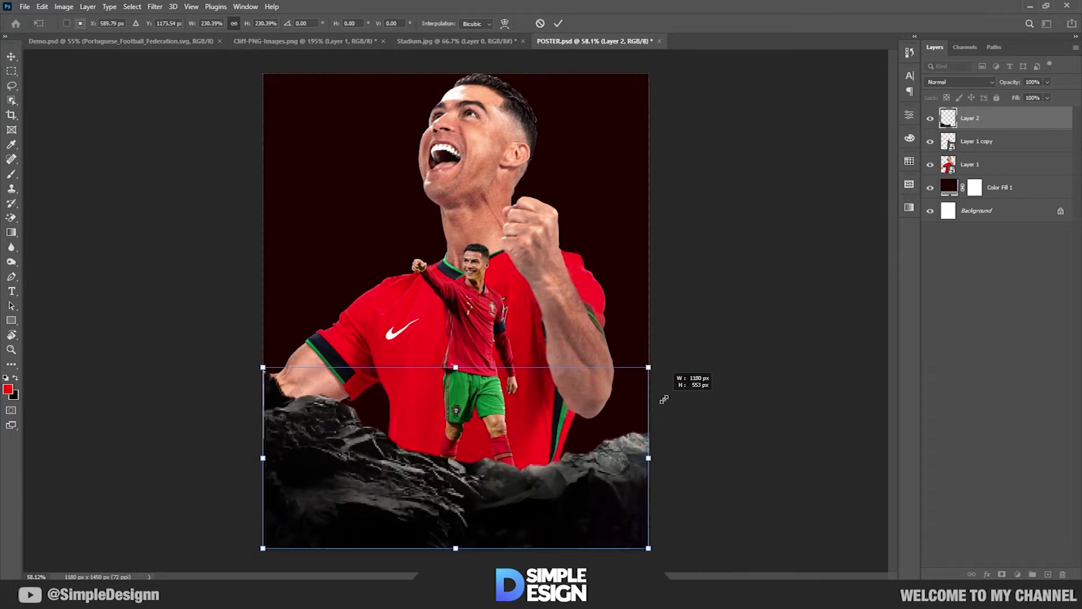
key("Return")
left_click_drag(622, 473, 621, 515)
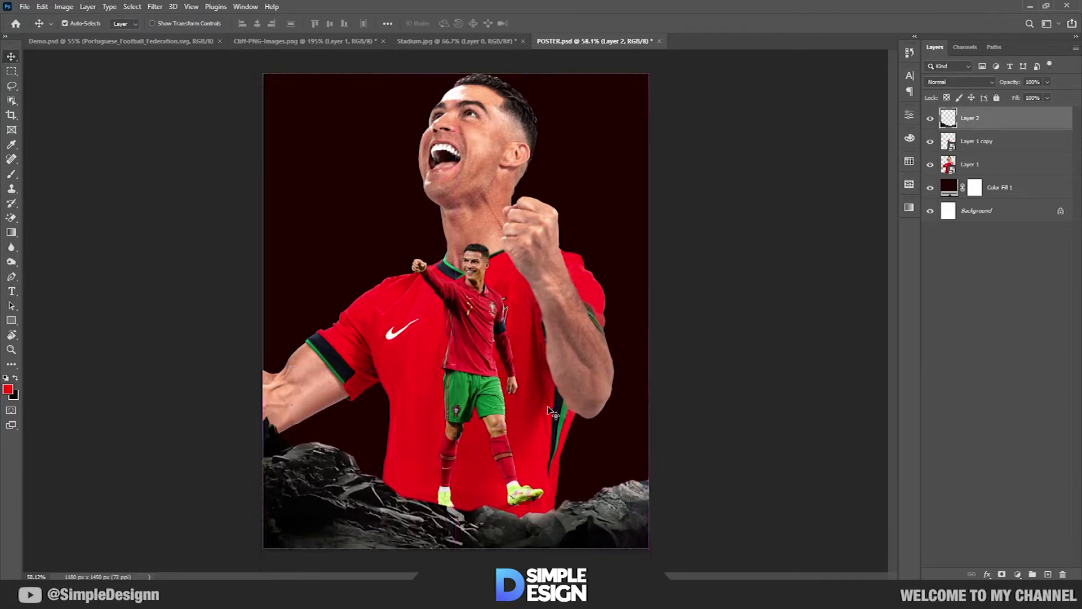
Step: Add a second rock layer beside it and bring in the stone path layer
left_click(366, 41)
mouse_move(531, 169)
left_mouse_down()
mouse_move(584, 434)
mouse_move(530, 516)
left_mouse_up()
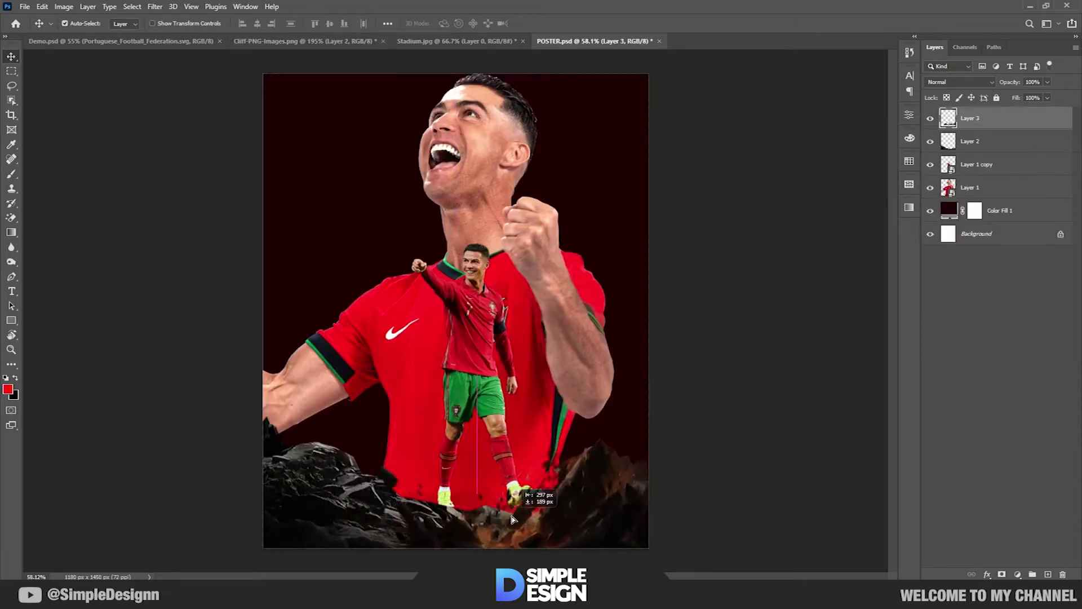
left_click_drag(530, 516, 541, 516)
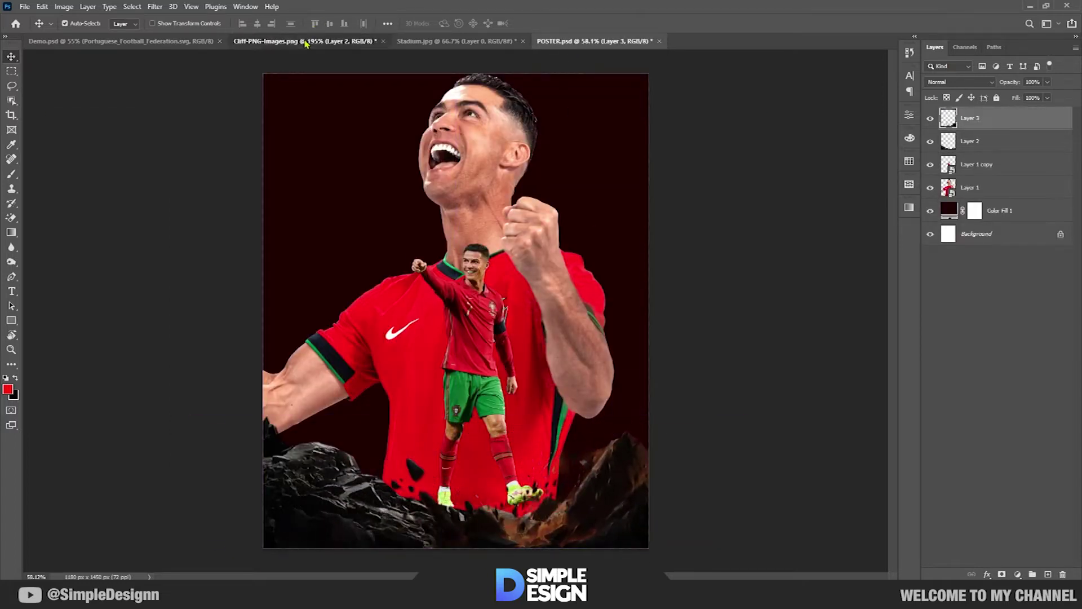
left_click(305, 43)
left_click_drag(434, 237, 482, 478)
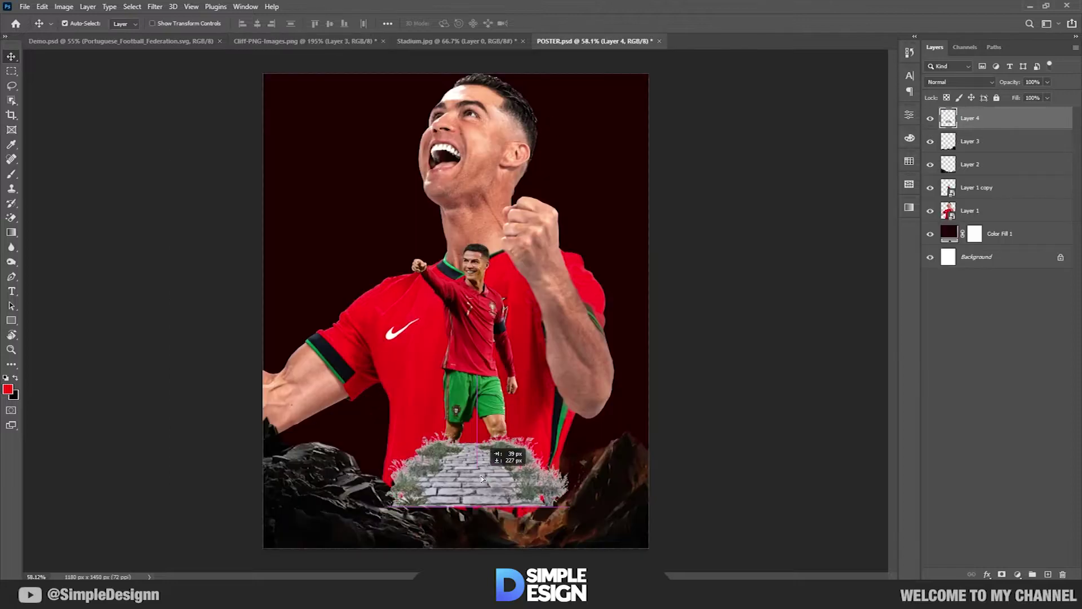
Step: Paint black on the stone path's mask to hide its top strip of path and grass
scroll(477, 488, "up", 5)
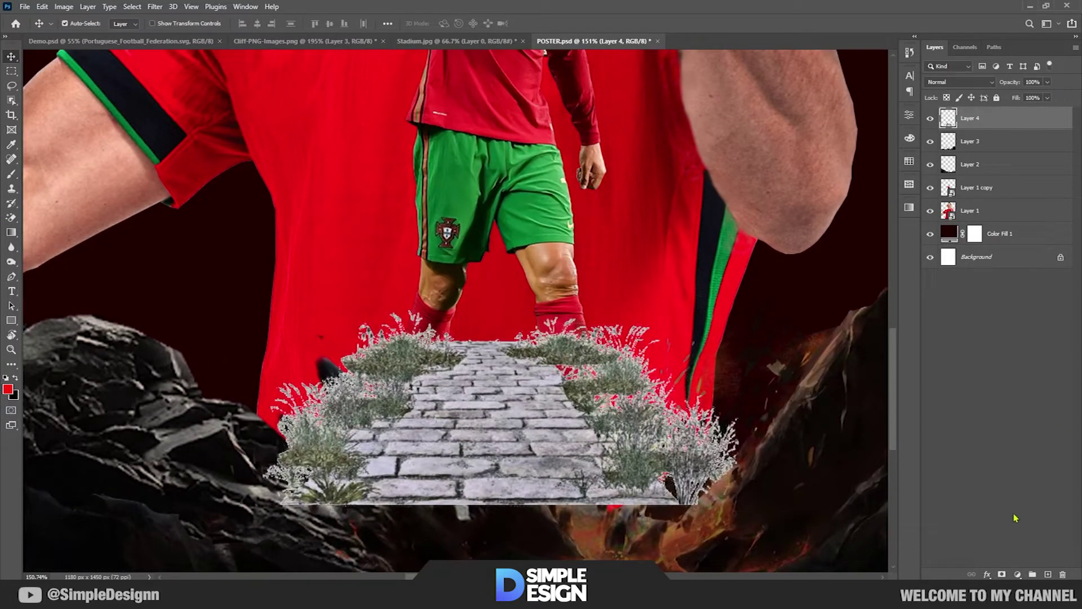
key("b")
mouse_move(451, 345)
left_mouse_down()
mouse_move(395, 345)
mouse_move(302, 314)
left_mouse_up()
key("x")
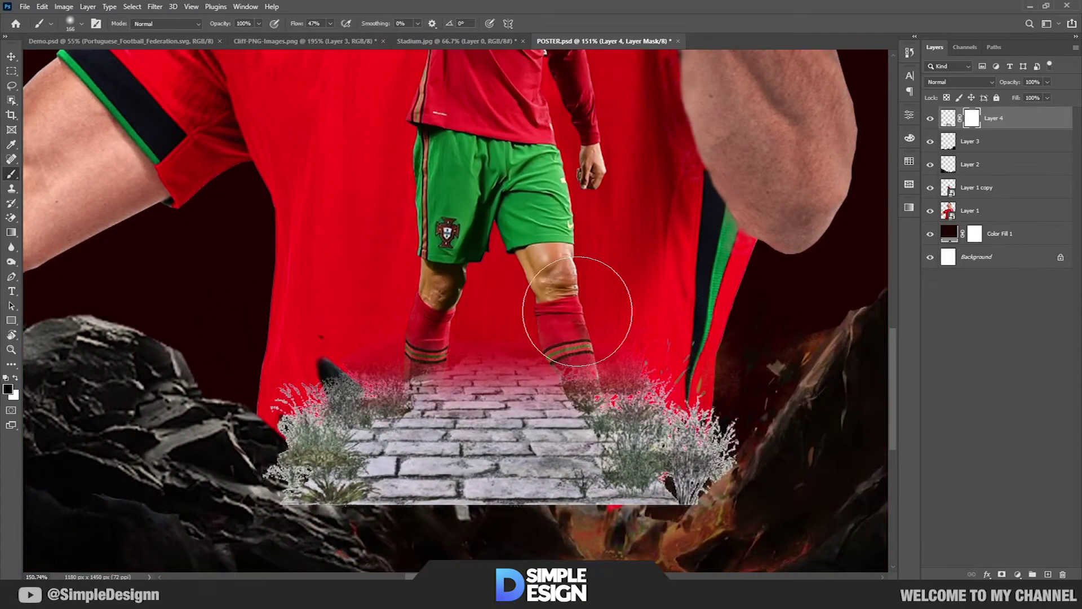
right_click(461, 331)
key("Escape")
left_click_drag(242, 347, 648, 346)
Step: Move the stone path up, convert it to a Smart Object, and squash it vertically
key("v")
left_click_drag(518, 469, 519, 427)
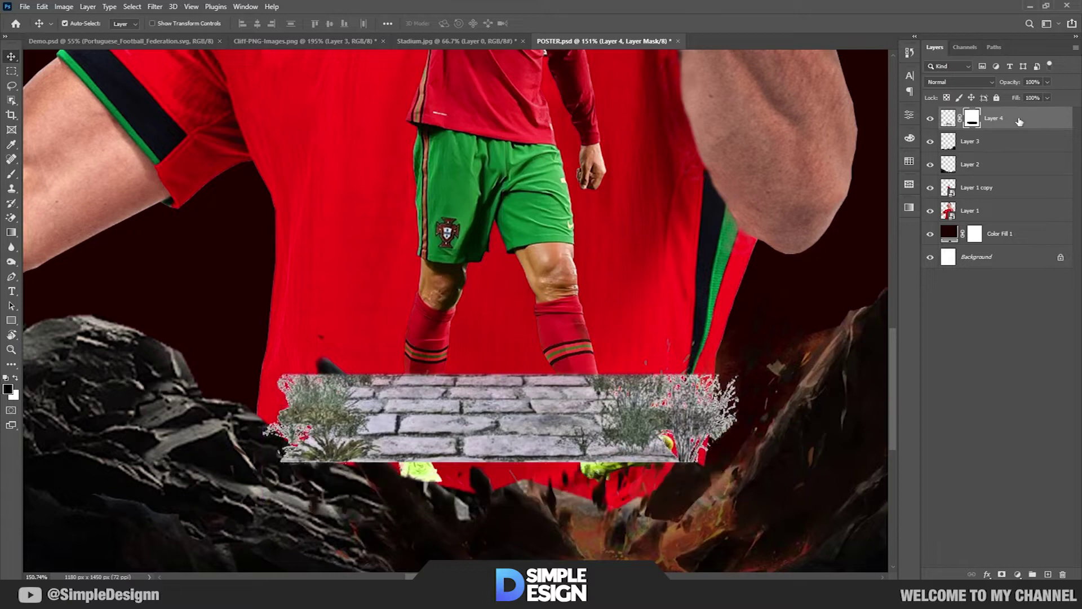
right_click(1006, 116)
left_click(953, 261)
key("ctrl+t")
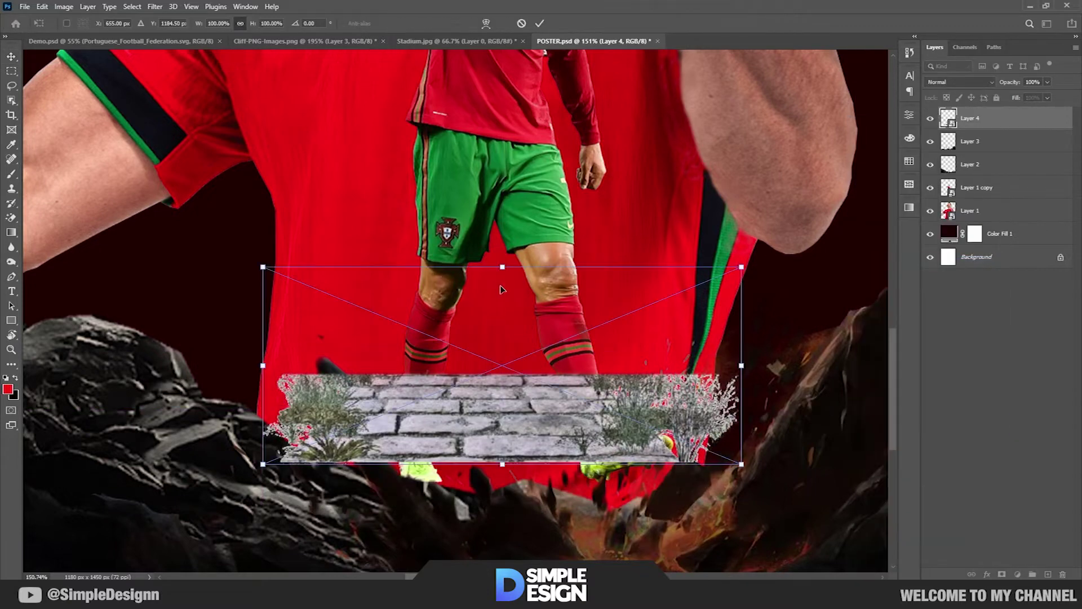
left_click_drag(502, 266, 502, 337)
left_click_drag(541, 417, 541, 453)
key("Return")
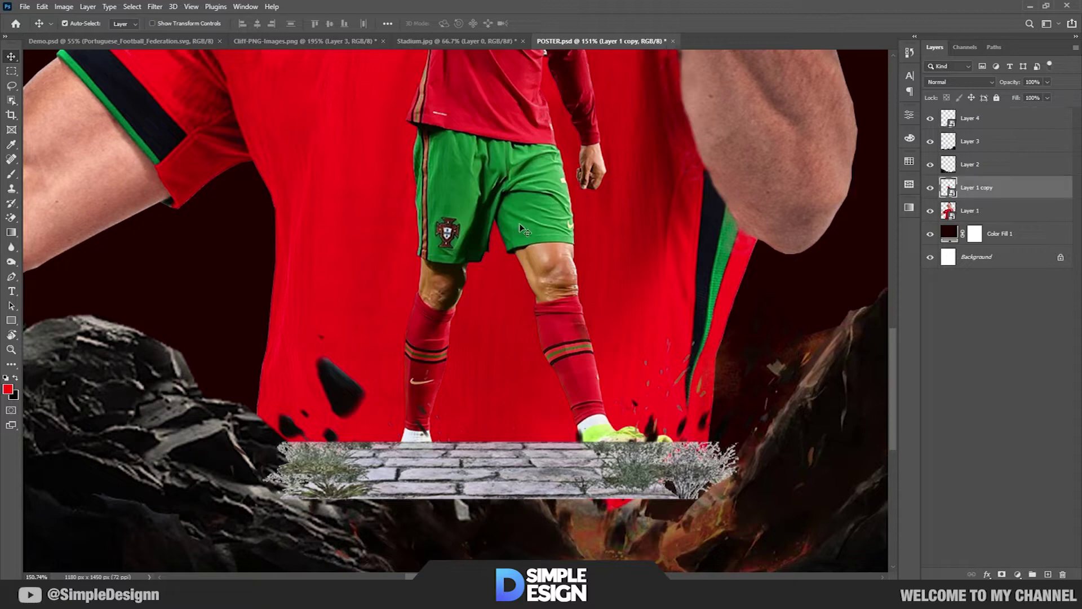
Step: Move Layer 1 copy to the top and group the rock and path layers
left_click_drag(981, 187, 981, 113)
left_click(985, 143)
left_click(990, 188, "shift")
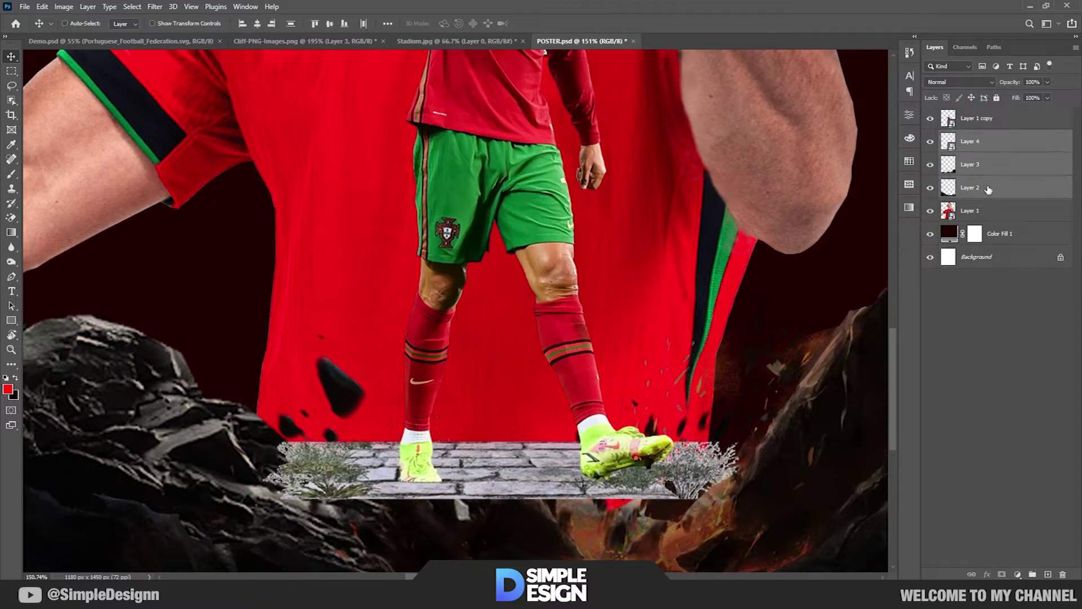
key("ctrl+g")
left_click_drag(545, 481, 546, 489)
scroll(422, 457, "down", 2)
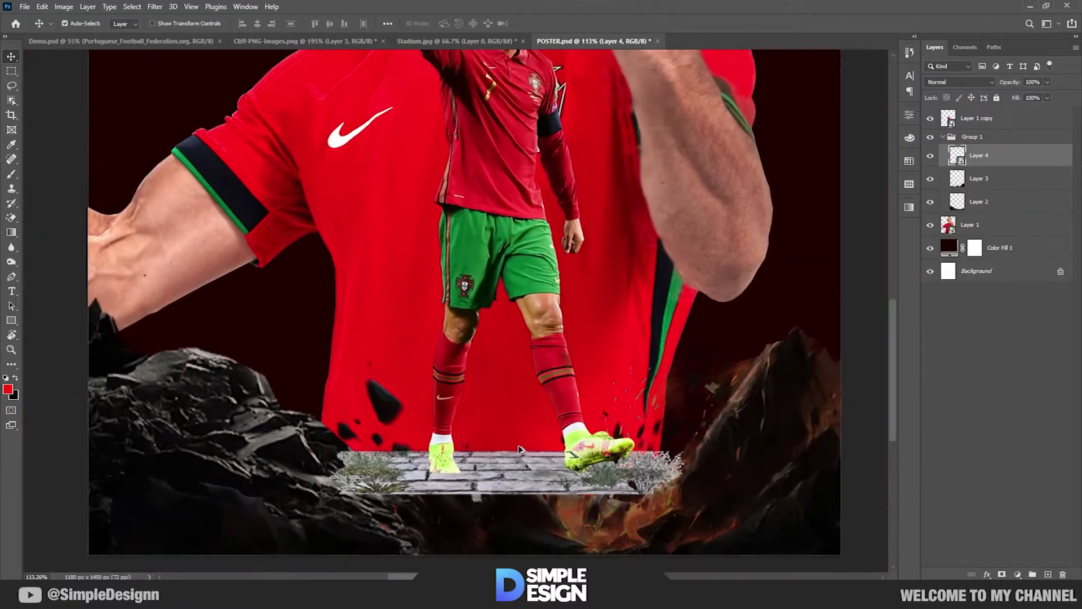
Step: Place the stone path beneath the rocks in the group and stretch it taller
scroll(297, 432, "up", 2)
left_click_drag(981, 155, 981, 212)
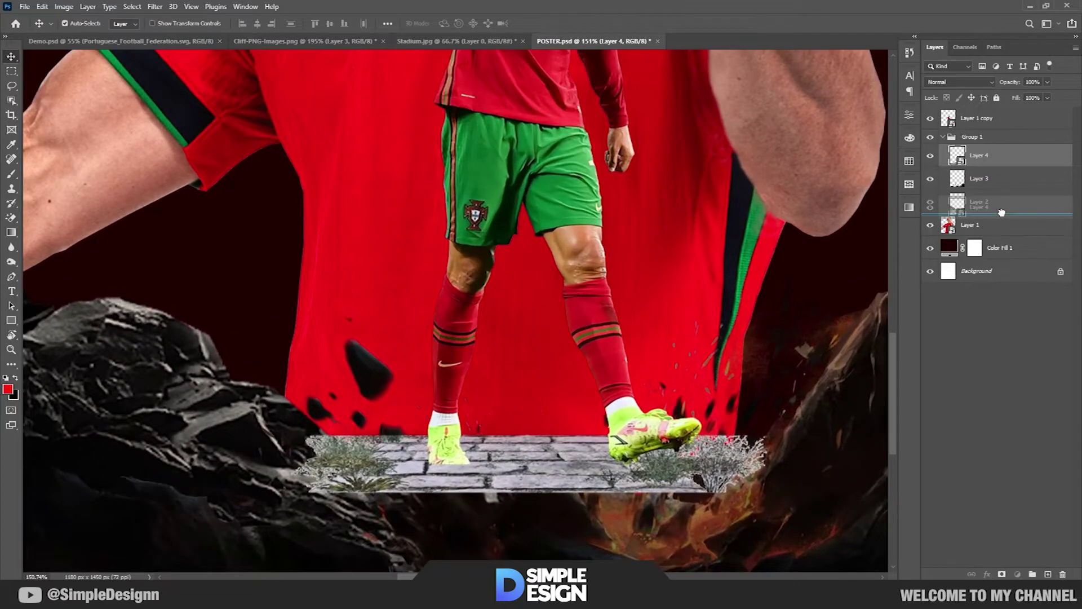
left_click_drag(550, 448, 547, 436)
key("ctrl+t")
left_click_drag(542, 430, 543, 443)
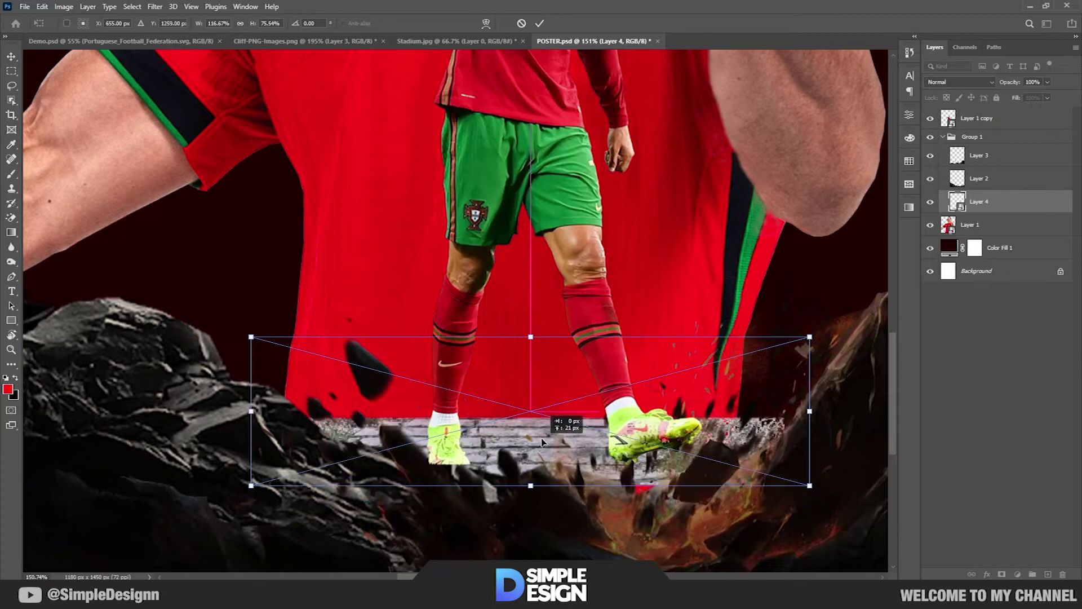
left_click_drag(530, 486, 531, 503)
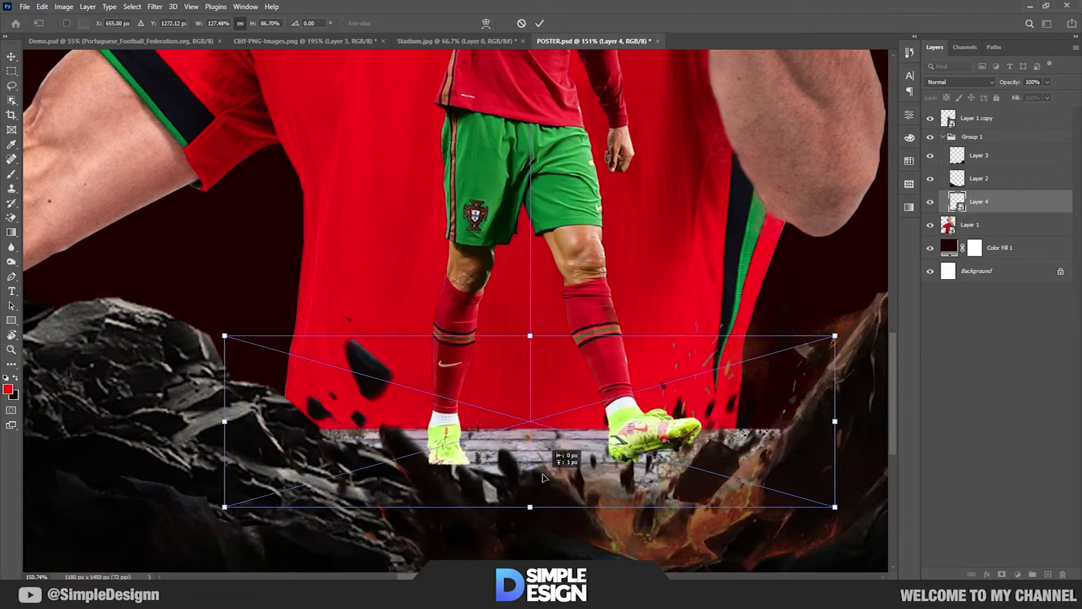
key("Return")
Step: Move the right rocks into place
scroll(542, 465, "down", 2)
scroll(542, 466, "up", 1)
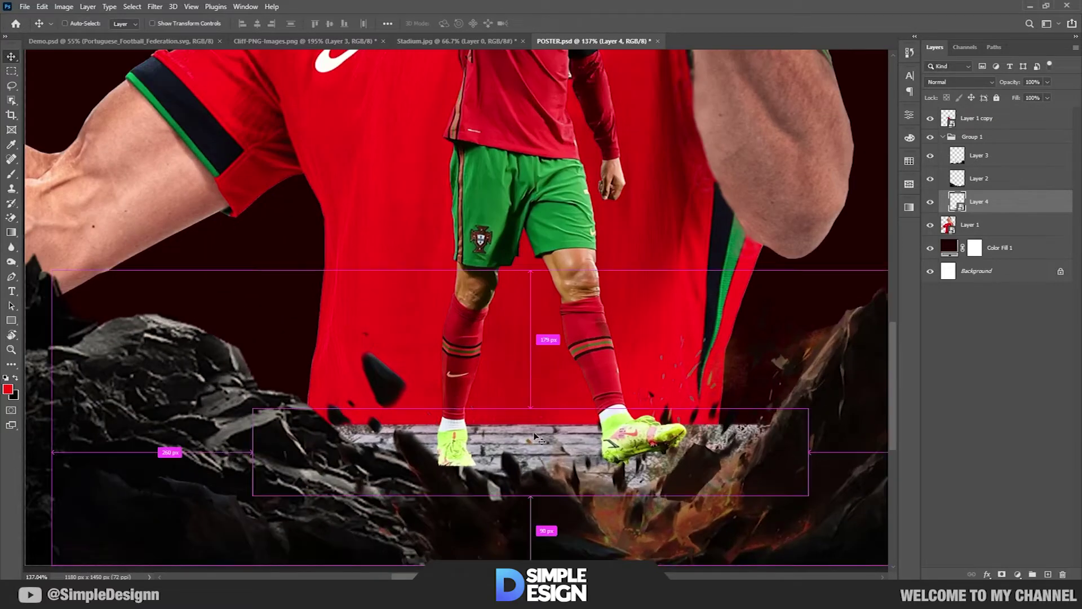
key("ctrl+t")
key("Return")
scroll(545, 441, "down", 1)
scroll(546, 440, "down", 1)
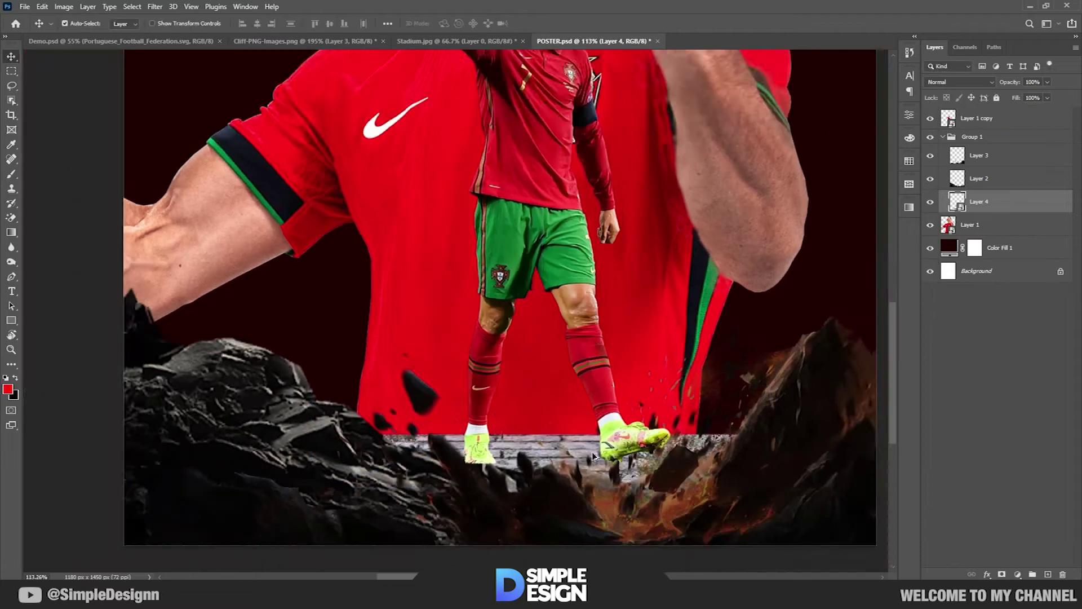
left_click_drag(539, 441, 539, 429)
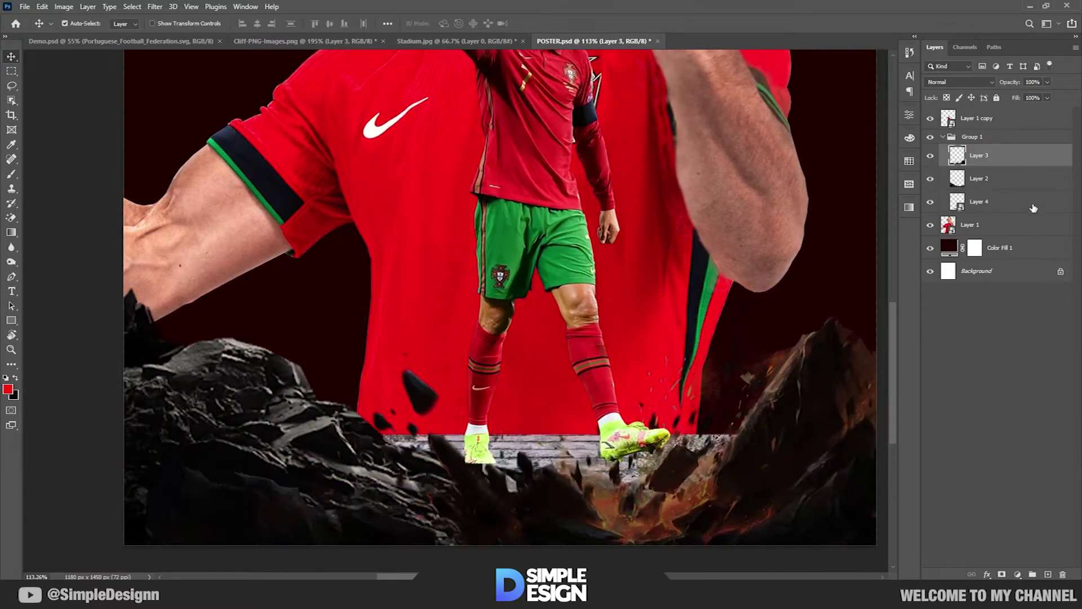
Step: Enlarge the stone path and widen it across the rocks
left_click(556, 443)
key("ctrl+t")
left_click_drag(540, 371, 540, 349)
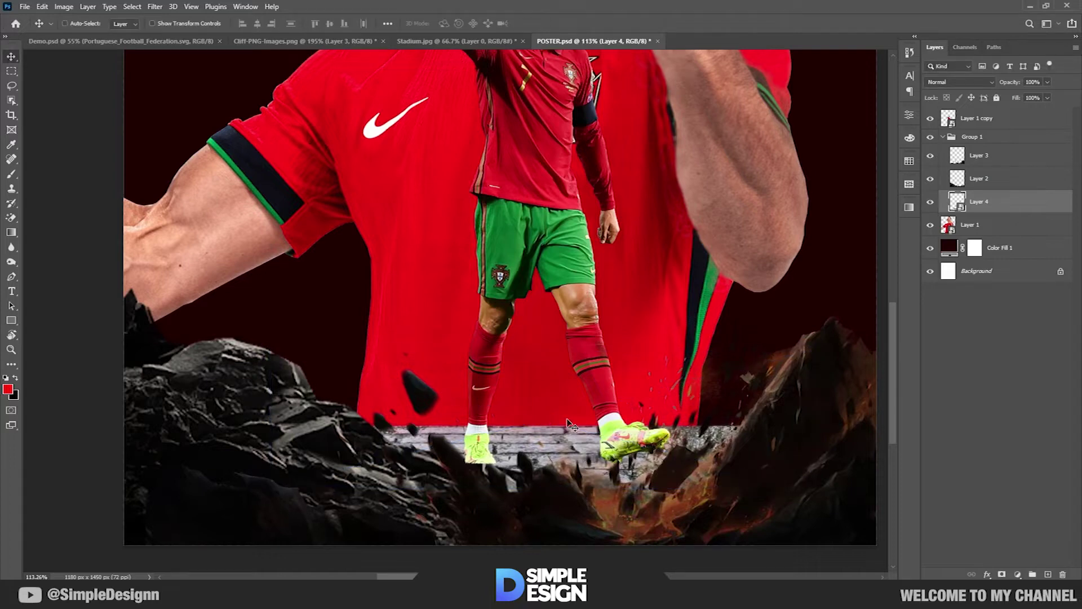
mouse_move(541, 347)
left_mouse_down()
mouse_move(548, 363)
mouse_move(541, 351)
left_mouse_up()
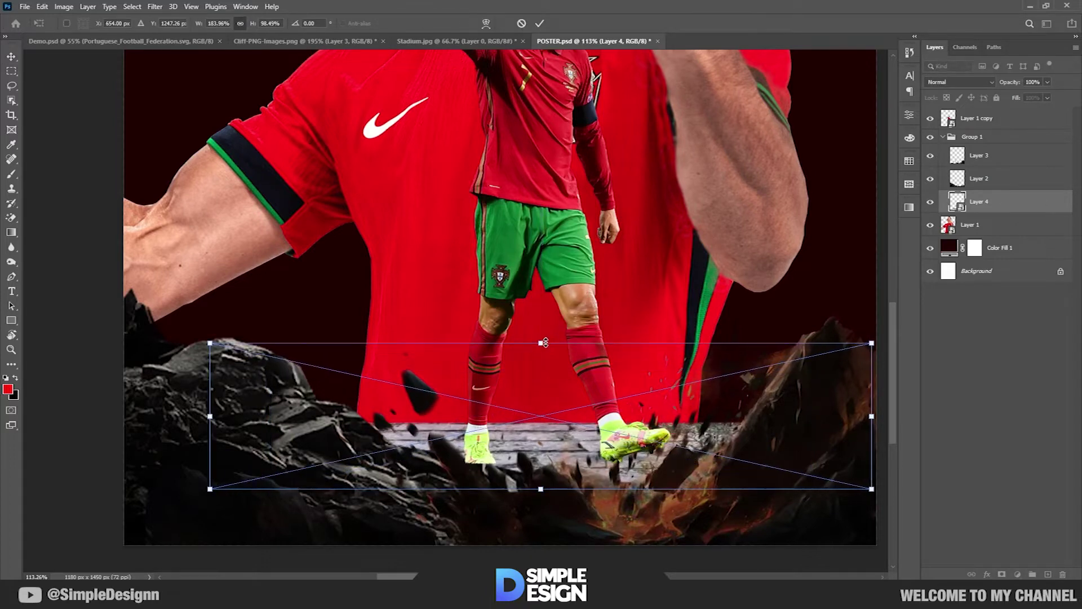
left_click_drag(556, 436, 555, 445)
key("Return")
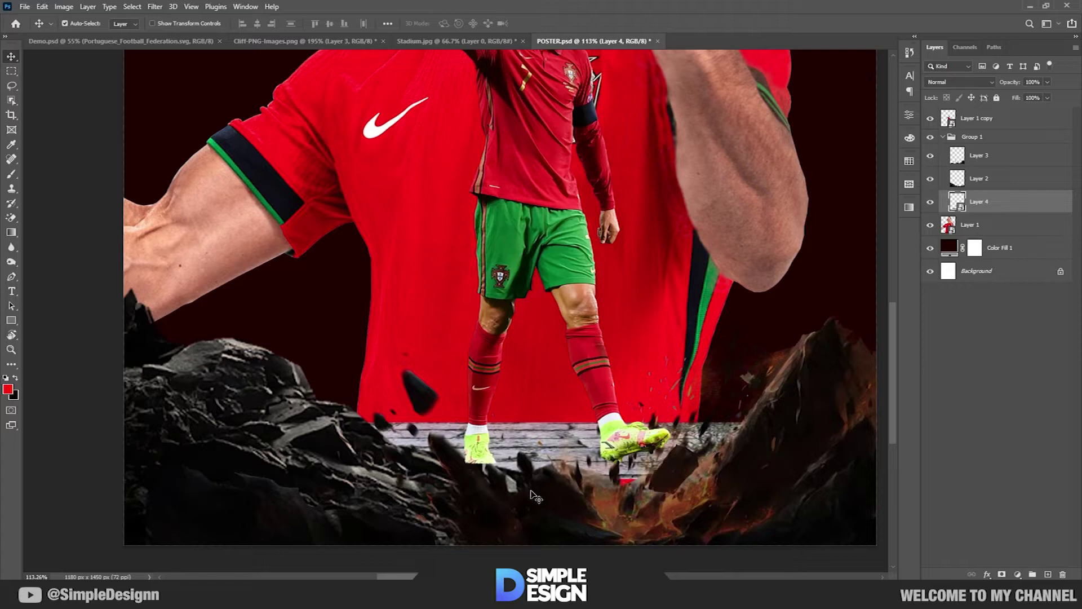
Step: Fine-tune the positions of the left rocks, right rocks and stone path
left_click(330, 449)
left_click_drag(330, 449, 333, 450)
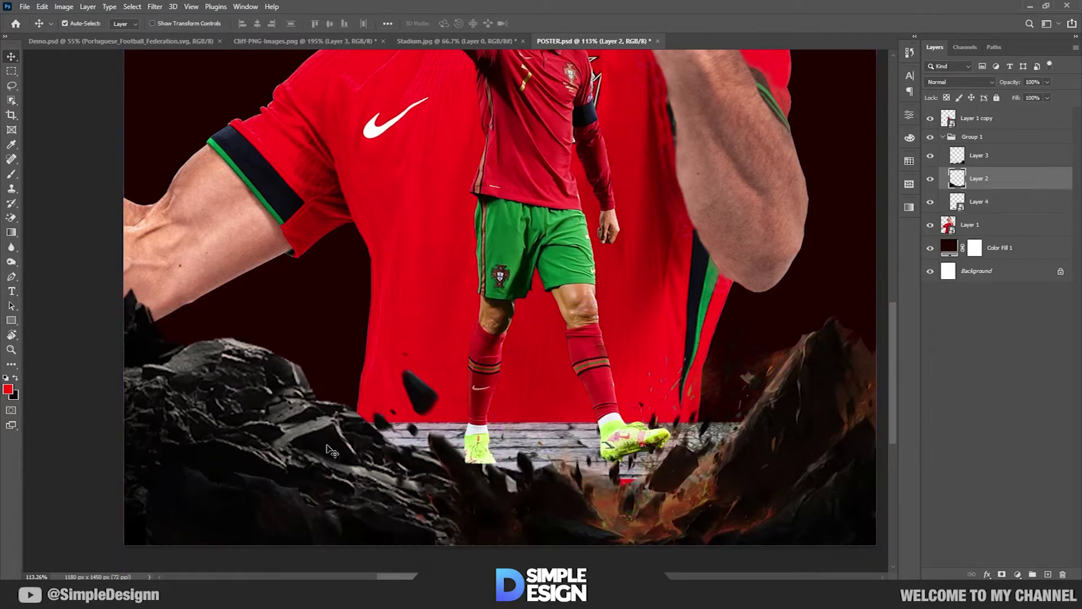
left_click_drag(786, 435, 788, 435)
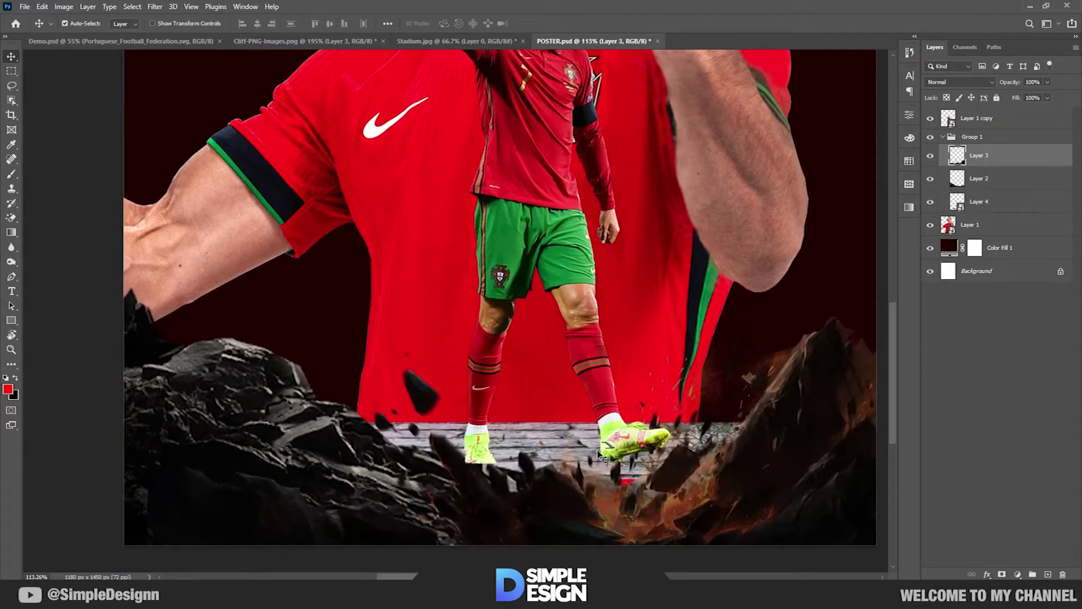
left_click_drag(579, 441, 579, 446)
scroll(577, 441, "down", 4)
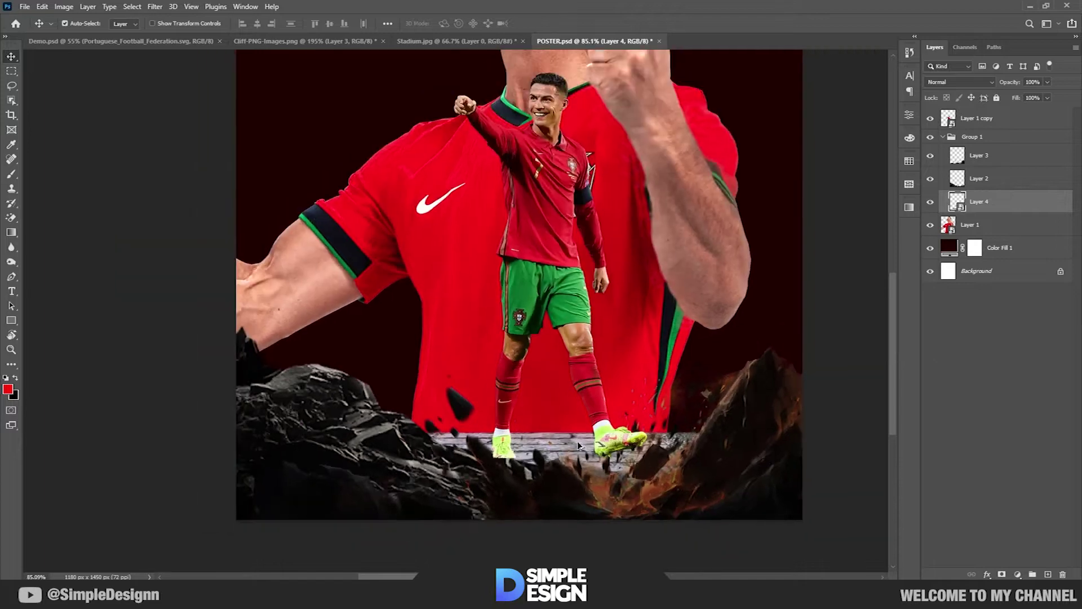
left_click(940, 138)
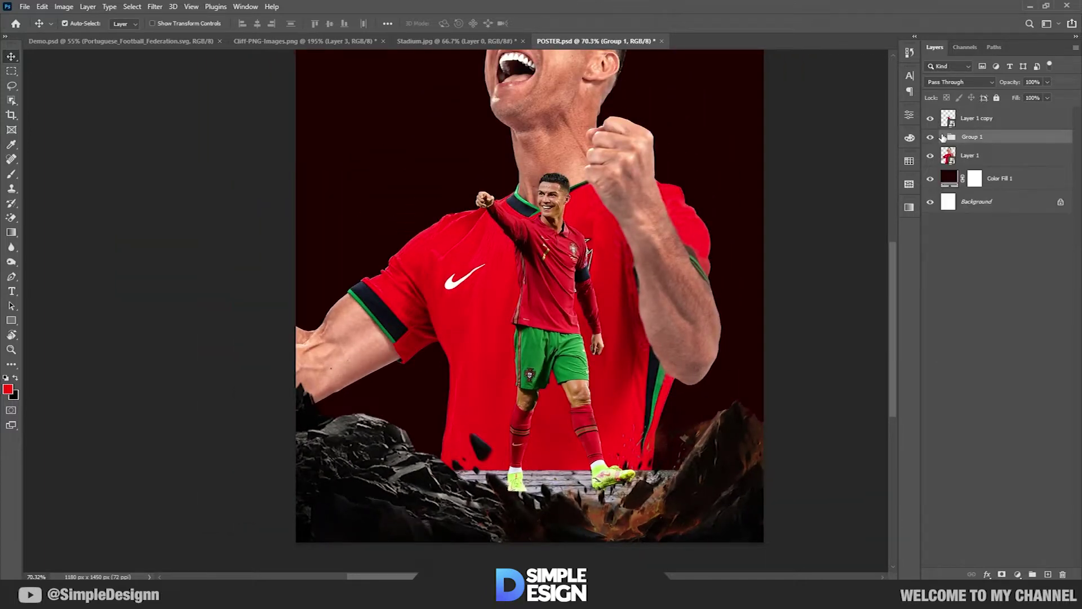
Step: Add a clipped Hue/Saturation layer on the rocks, colorized to Hue 357, Saturation 63
left_click(1017, 573)
left_click(1006, 465)
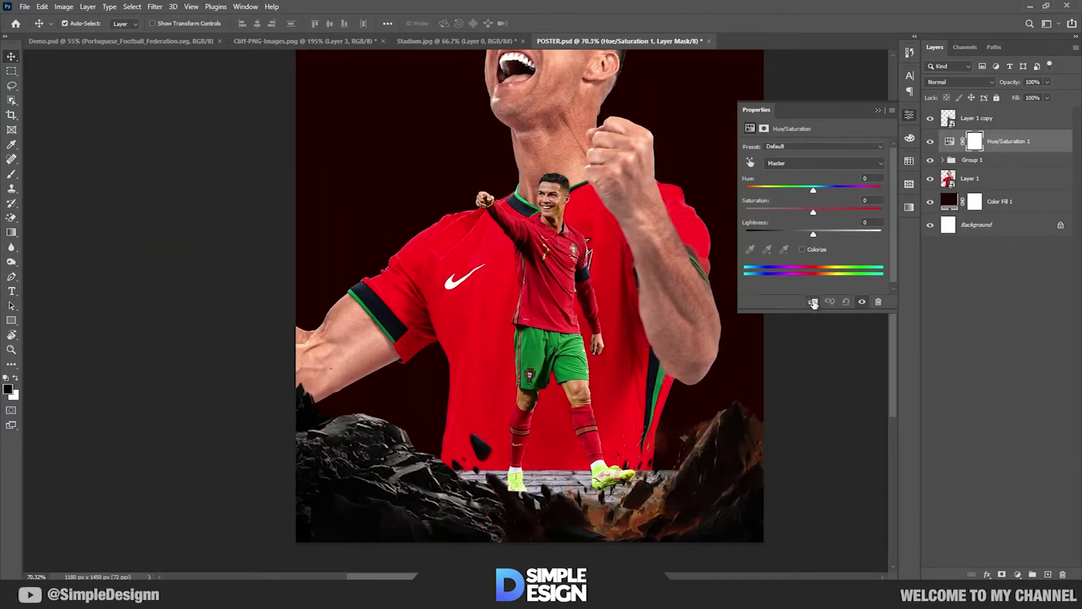
left_click(802, 249)
left_click_drag(816, 210, 832, 213)
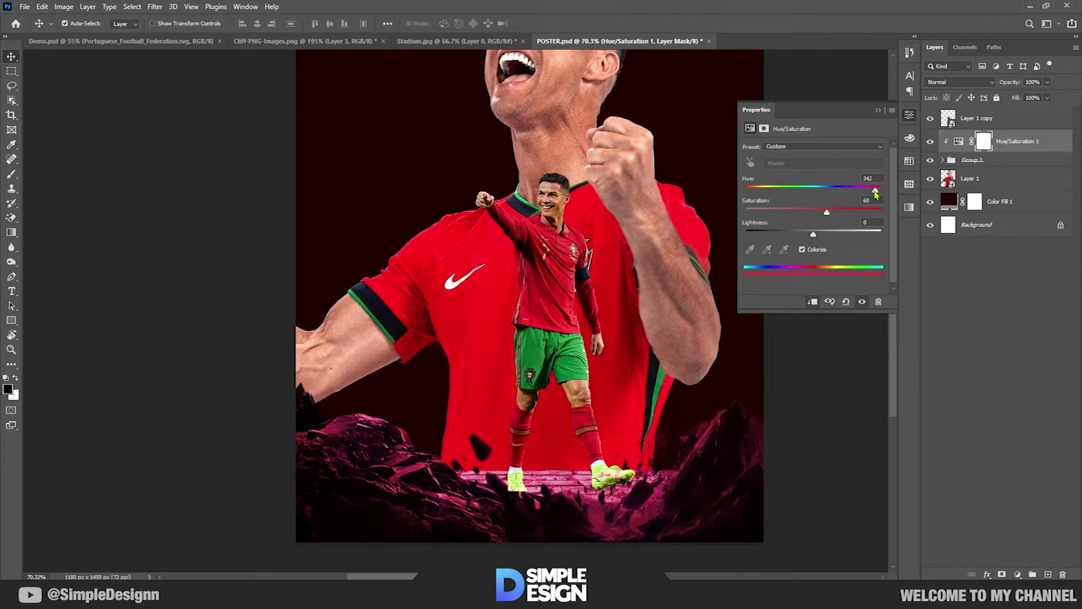
left_click(877, 110)
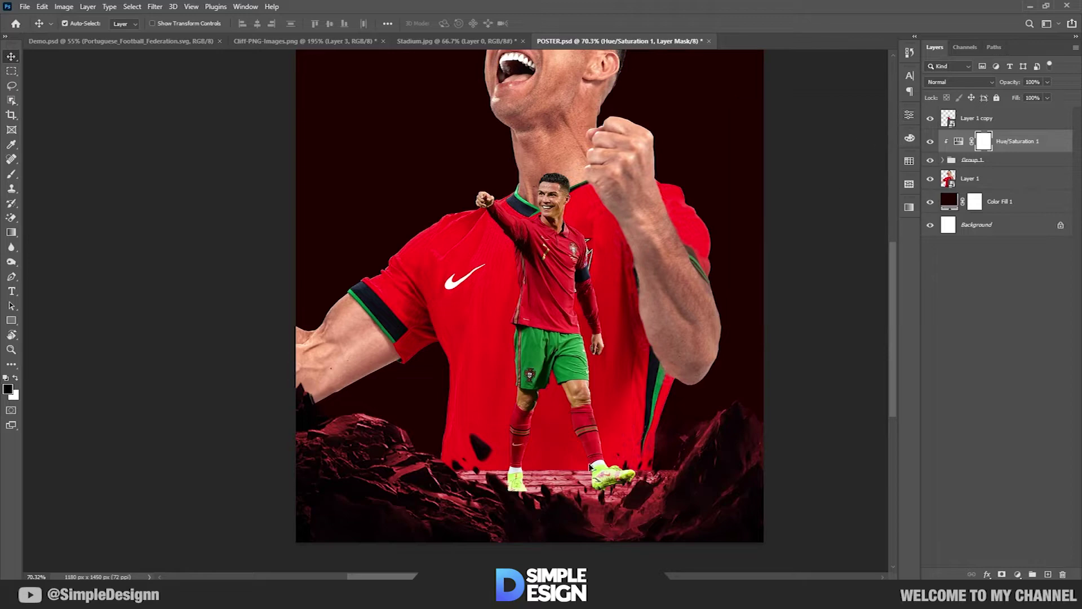
scroll(176, 481, "up", 5)
scroll(287, 433, "down", 1)
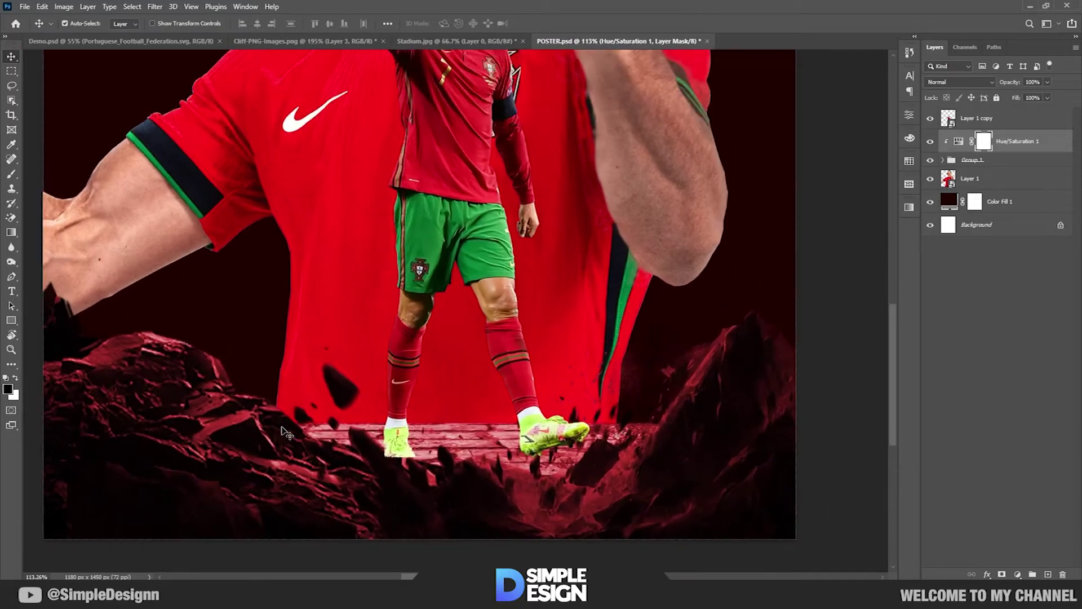
Step: Add a clipped Exposure layer at +1.17 to brighten the rocks
left_click(1033, 162)
left_click(1017, 574)
left_click(1013, 437)
left_click_drag(814, 175, 825, 175)
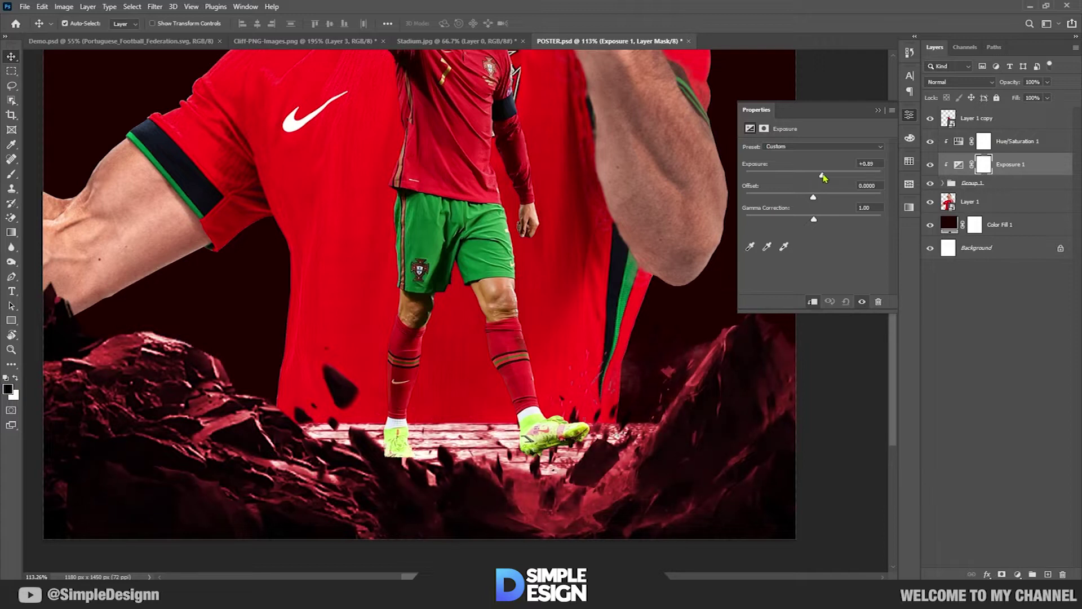
Step: Invert Exposure 1's mask and pick a white soft round brush for highlights
left_click(877, 110)
key("ctrl+i")
key("b")
key("x")
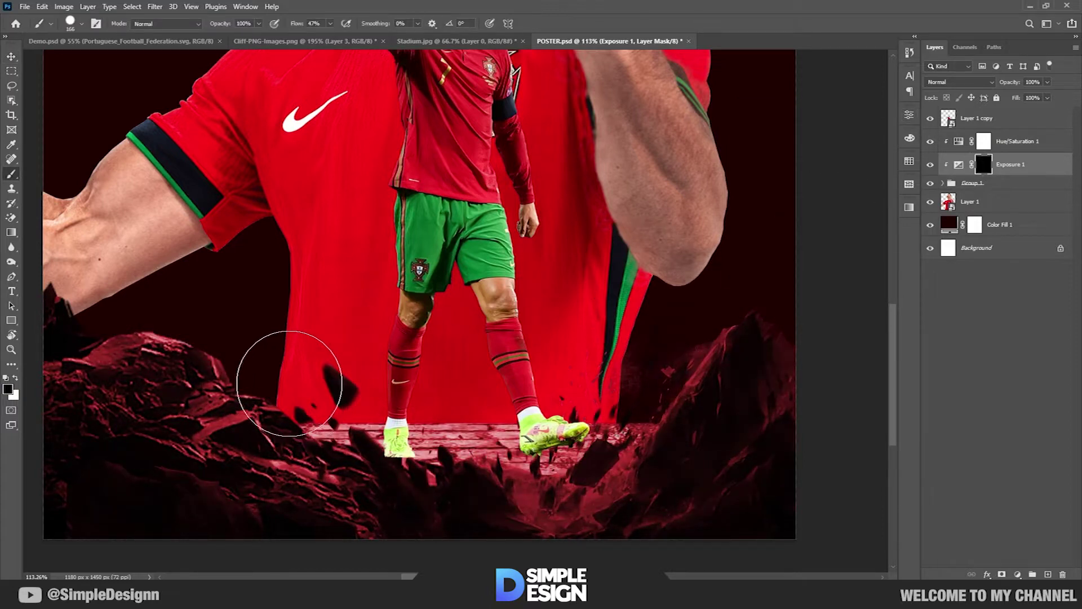
right_click(281, 361)
double_click(330, 479)
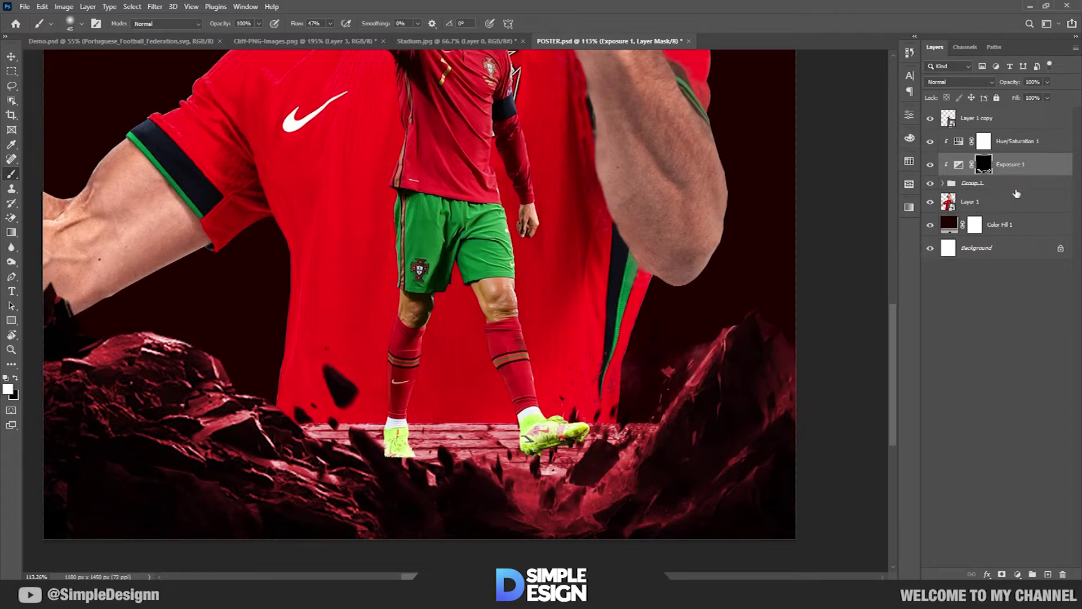
Step: Add a second Exposure layer at -3.83 with an inverted black mask
left_click(1015, 184)
left_click(1018, 573)
left_click(1009, 442)
left_click_drag(814, 174, 773, 174)
left_click(878, 111)
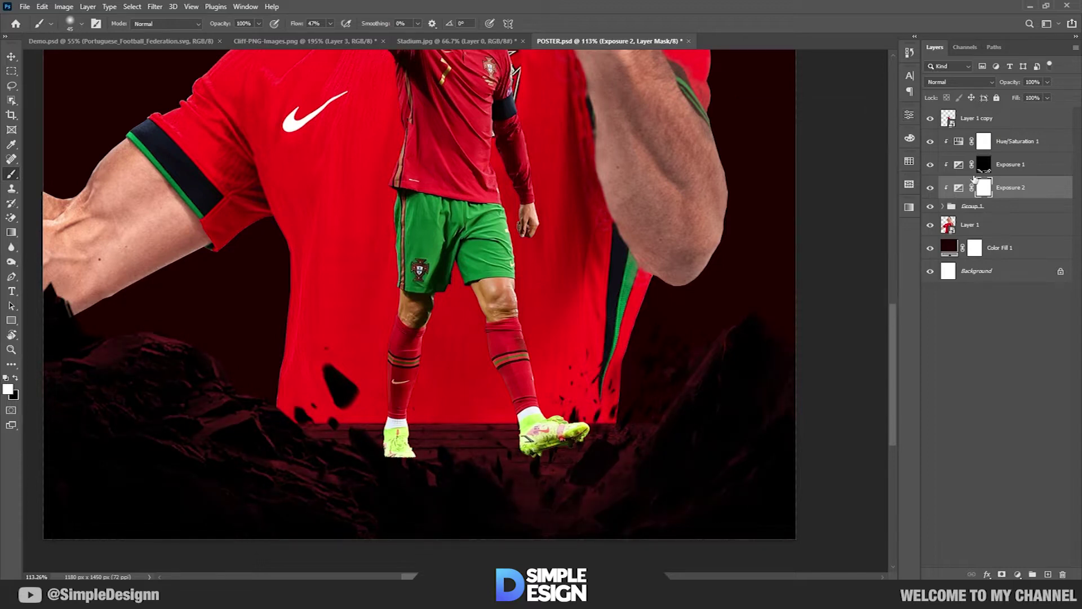
key("ctrl+i")
Step: Paint shadows into Exposure 2's mask on the lower-left rocks and ledges around the boots
scroll(329, 495, "down", 2)
left_click_drag(349, 517, 127, 452)
scroll(434, 460, "up", 3)
key("bracketleft")
key("bracketleft")
key("bracketleft")
left_click_drag(507, 447, 365, 446)
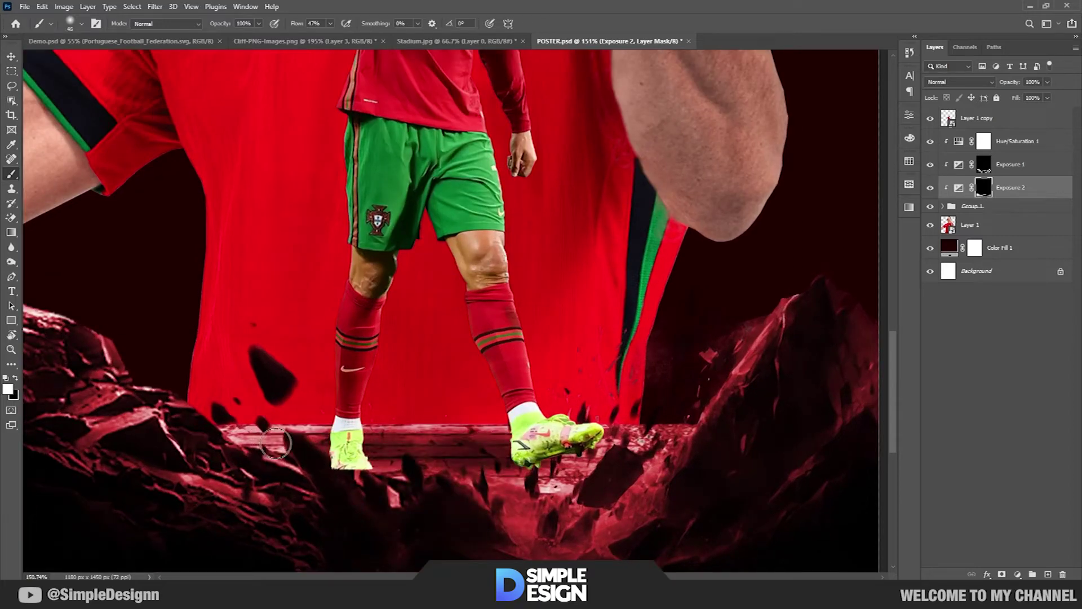
left_click_drag(275, 443, 277, 450)
mouse_move(554, 478)
left_mouse_down()
mouse_move(678, 435)
mouse_move(491, 468)
mouse_move(543, 464)
mouse_move(401, 454)
left_mouse_up()
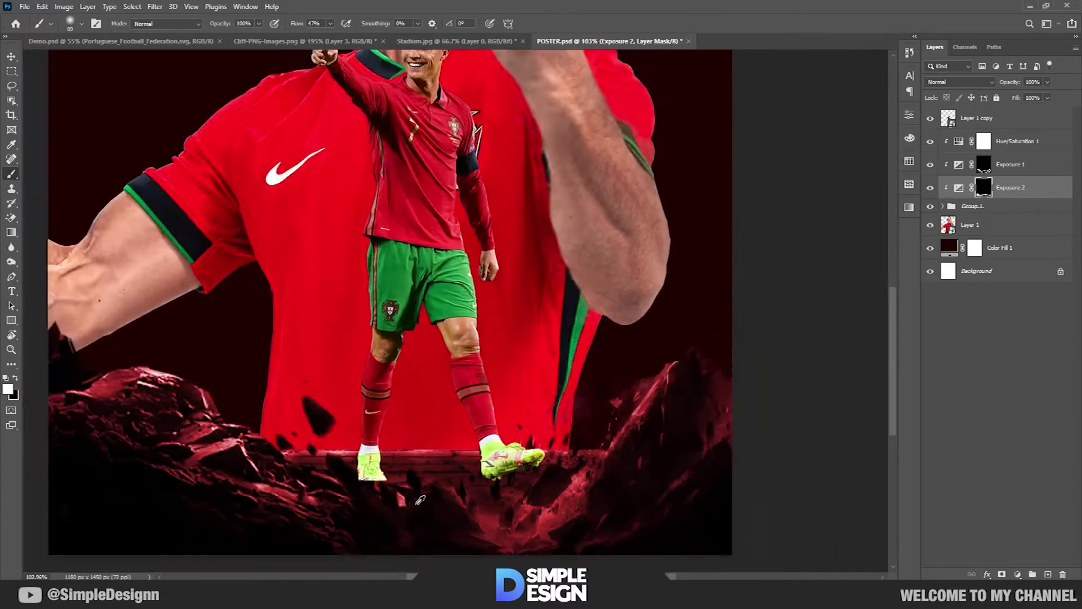
scroll(391, 489, "up", 2)
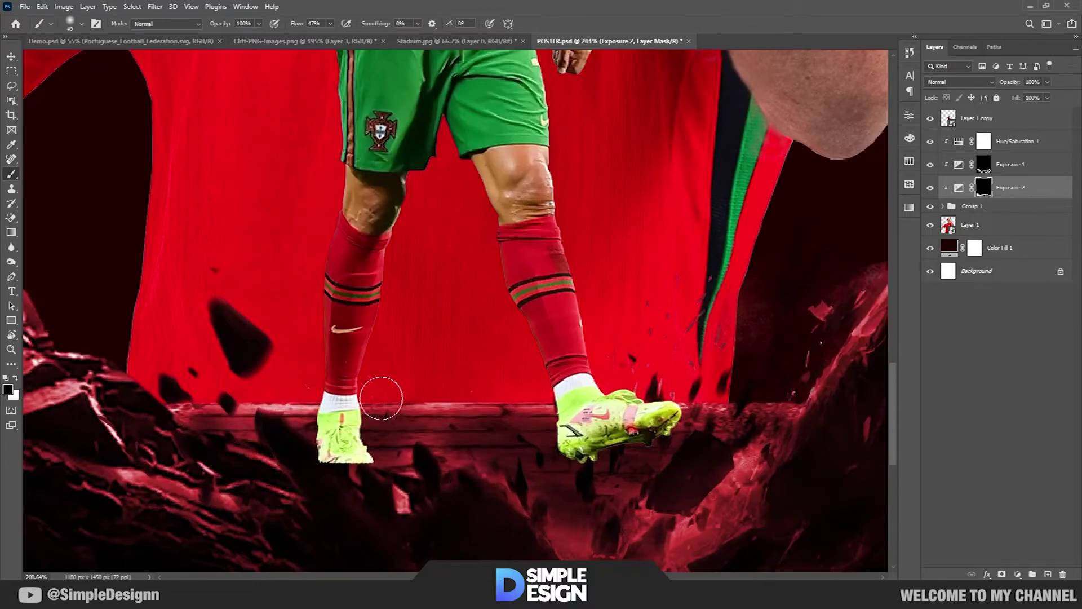
scroll(521, 485, "down", 2)
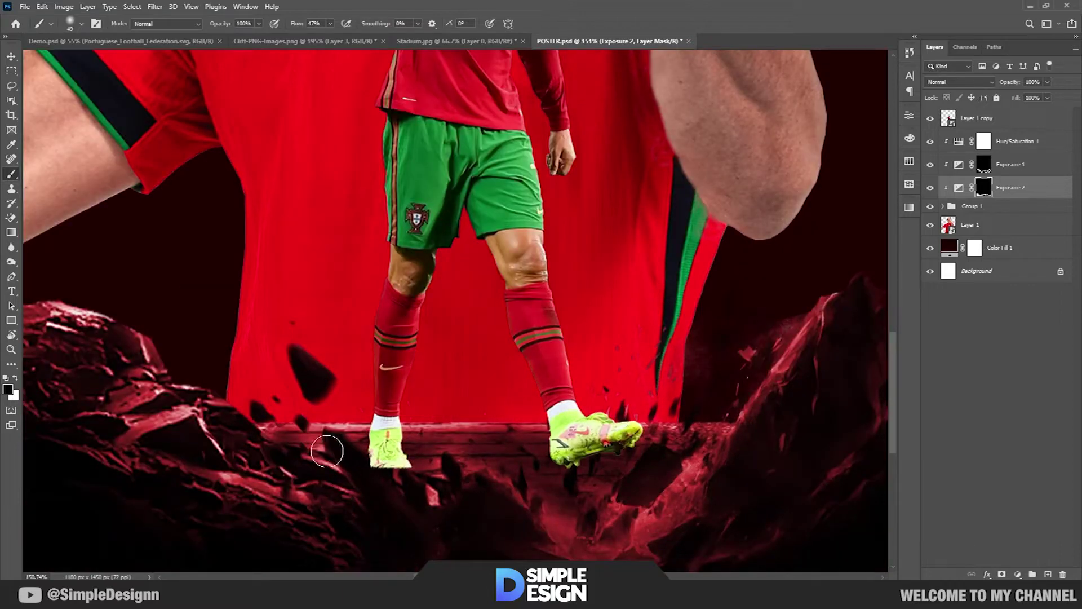
scroll(238, 451, "down", 2)
scroll(598, 424, "down", 2)
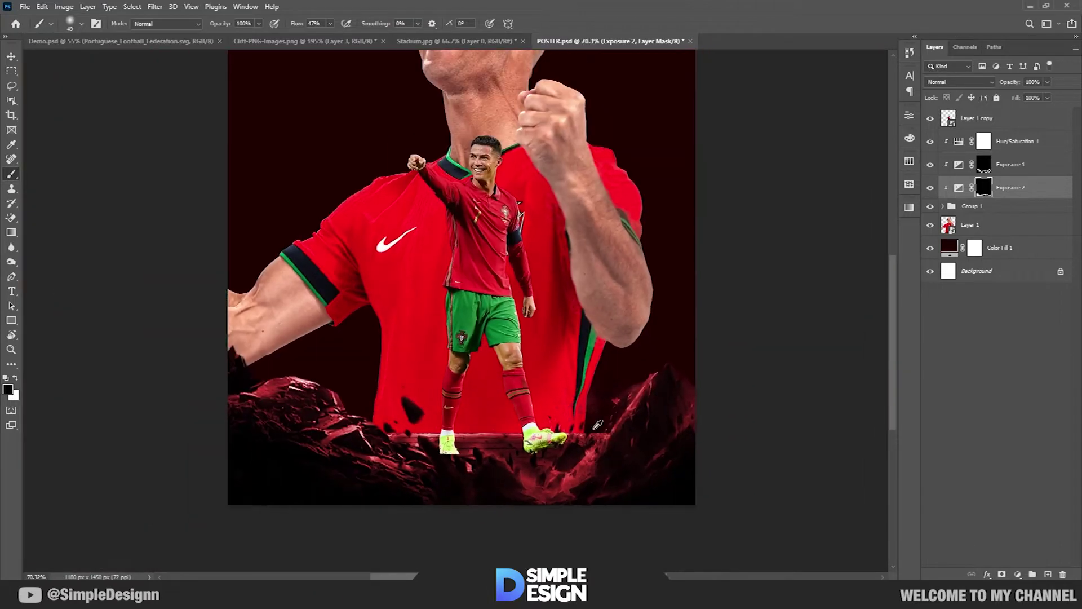
scroll(463, 387, "down", 1)
Step: Group the rock layers and their adjustments into Group 2
key("v")
scroll(649, 388, "down", 1)
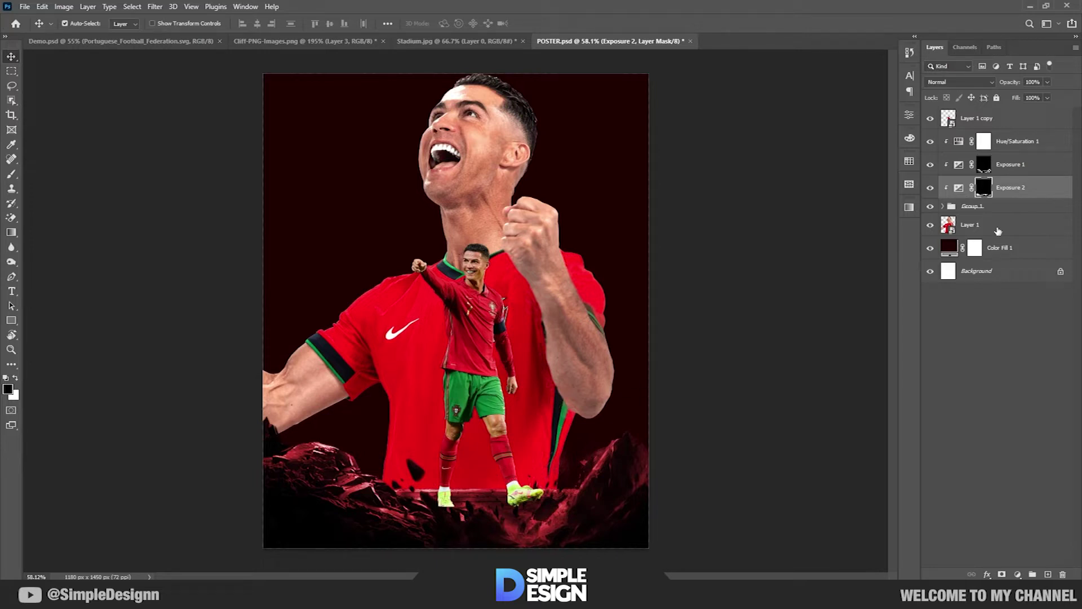
left_click(1028, 152)
left_click(997, 207, "shift")
key("ctrl+g")
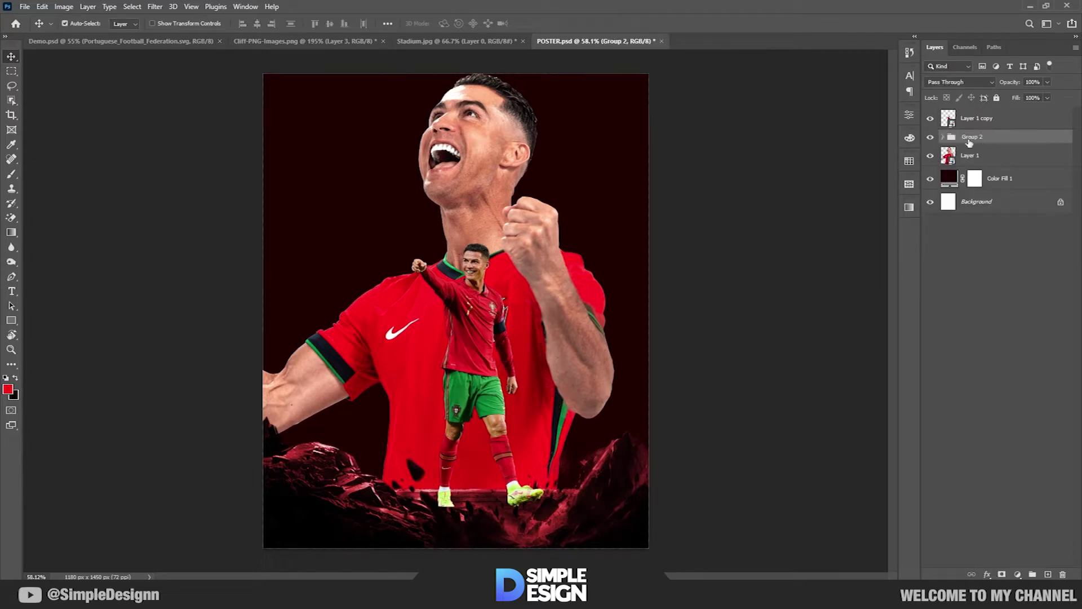
Step: Paint a red glow behind the players on a new layer above the dark fill
left_click(1009, 178)
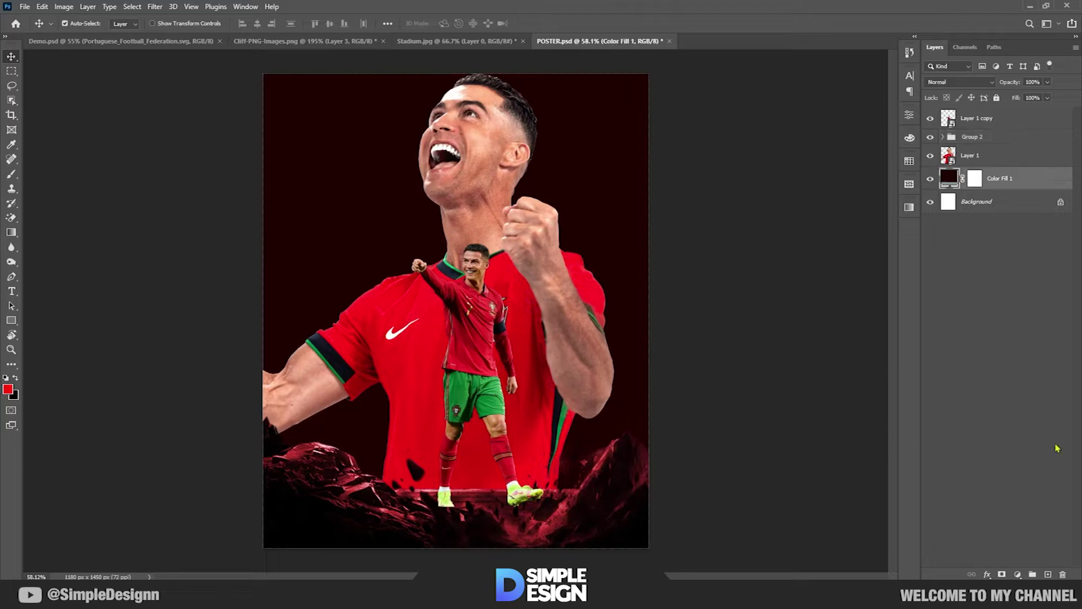
left_click(1048, 574)
key("b")
mouse_move(495, 261)
left_mouse_down()
mouse_move(500, 295)
mouse_move(473, 263)
mouse_move(479, 327)
left_mouse_up()
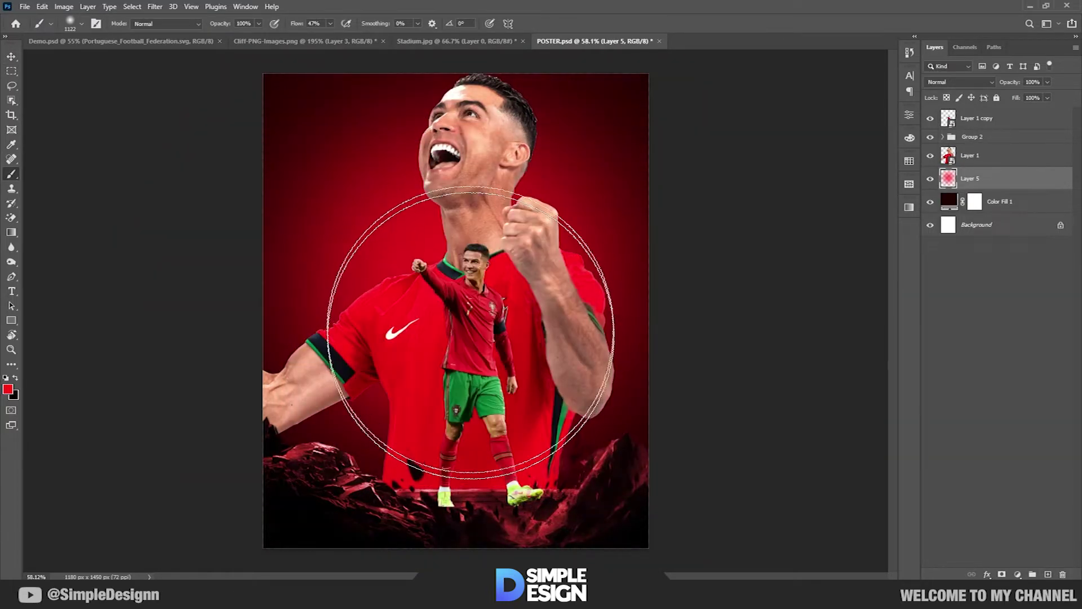
scroll(293, 158, "down", 2)
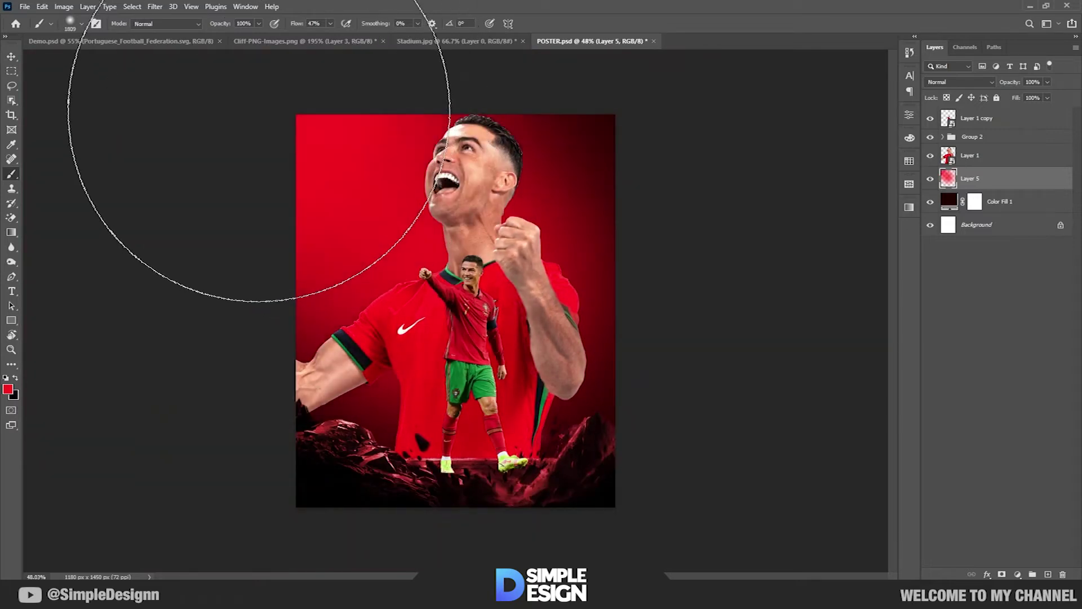
key("ctrl+0")
key("v")
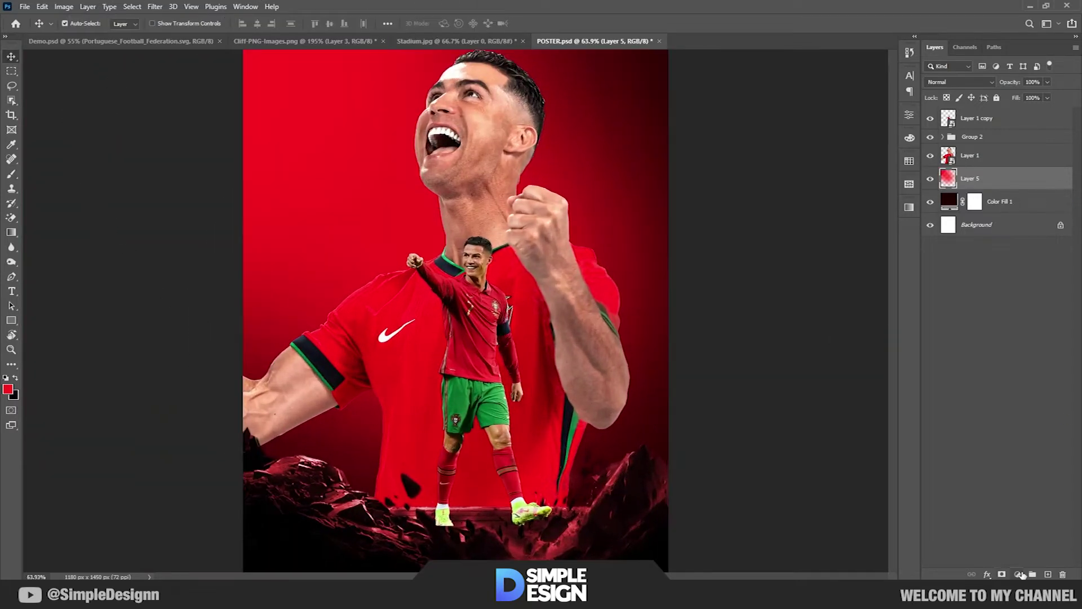
left_click(1019, 575)
Step: Add a Levels adjustment and move it to the top of the layer stack
left_click(1040, 422)
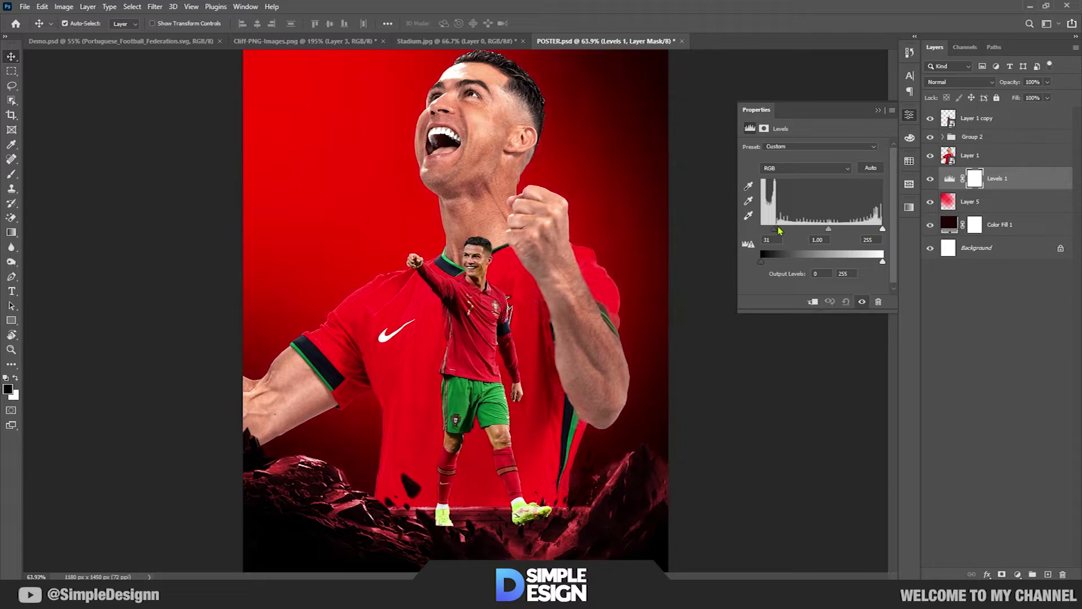
left_click_drag(780, 230, 801, 229)
left_click(878, 110)
left_click_drag(995, 179, 937, 127)
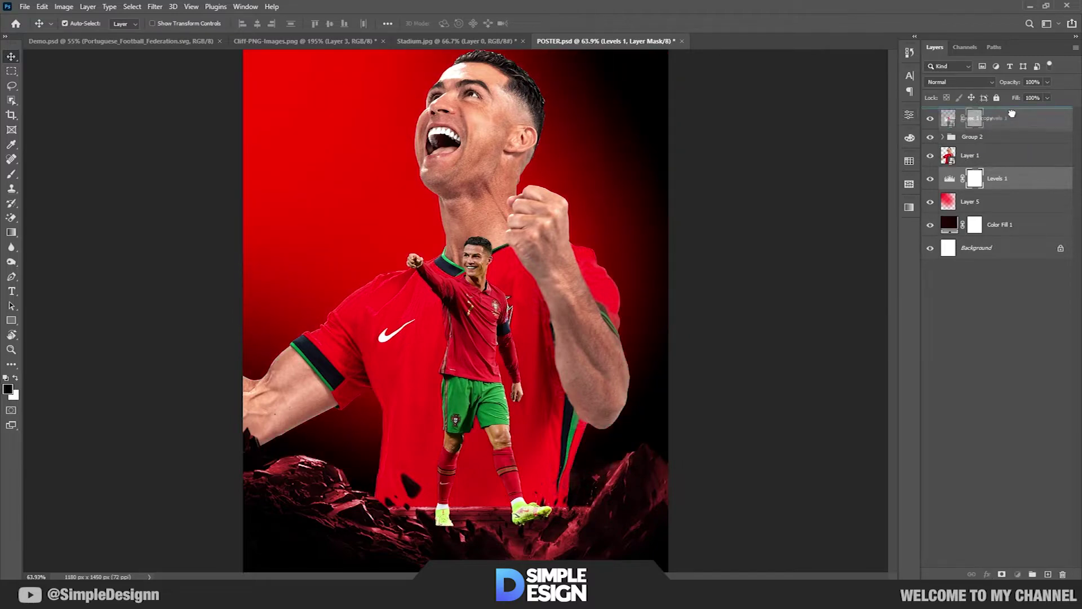
left_click(953, 124)
left_click_drag(802, 230, 762, 234)
left_click(947, 114)
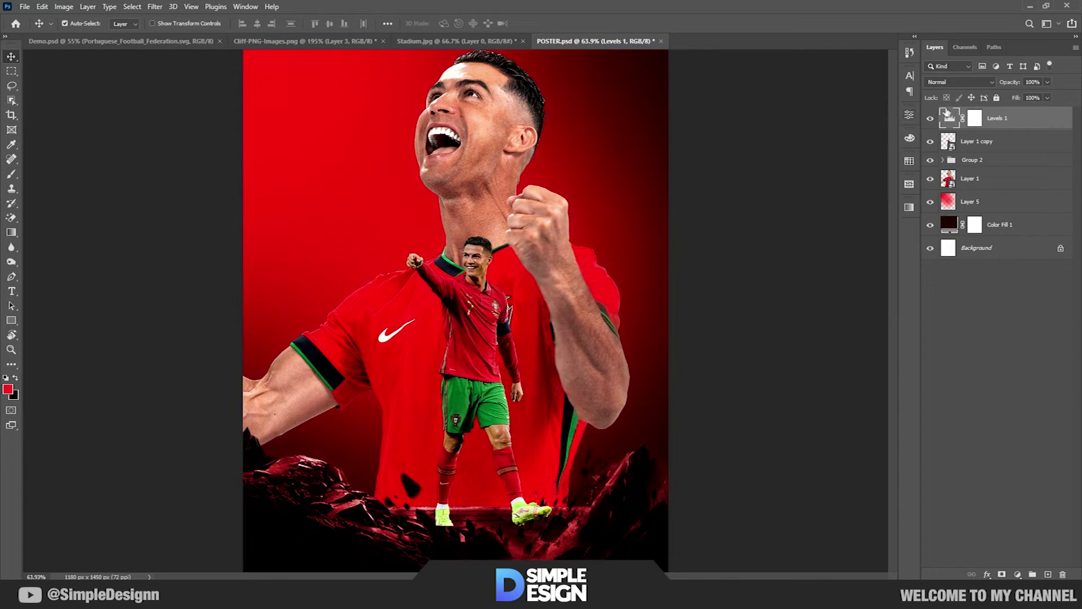
Step: Invert the Levels mask and paint white over the bottom rocks
key("ctrl+i")
key("b")
scroll(457, 312, "down", 2)
key("x")
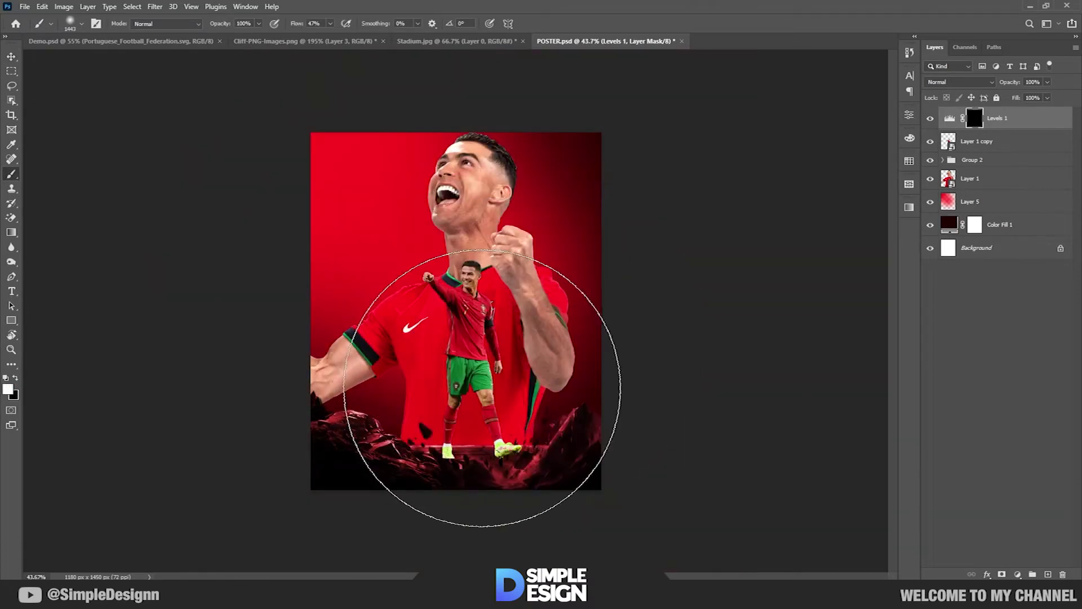
left_click_drag(564, 383, 541, 383)
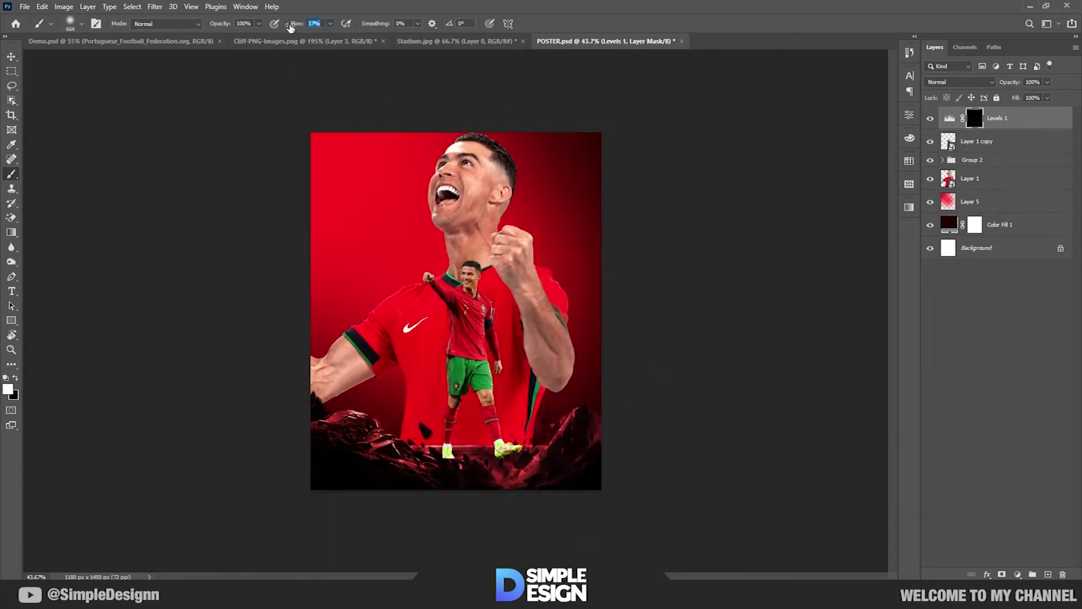
left_click_drag(544, 484, 615, 458)
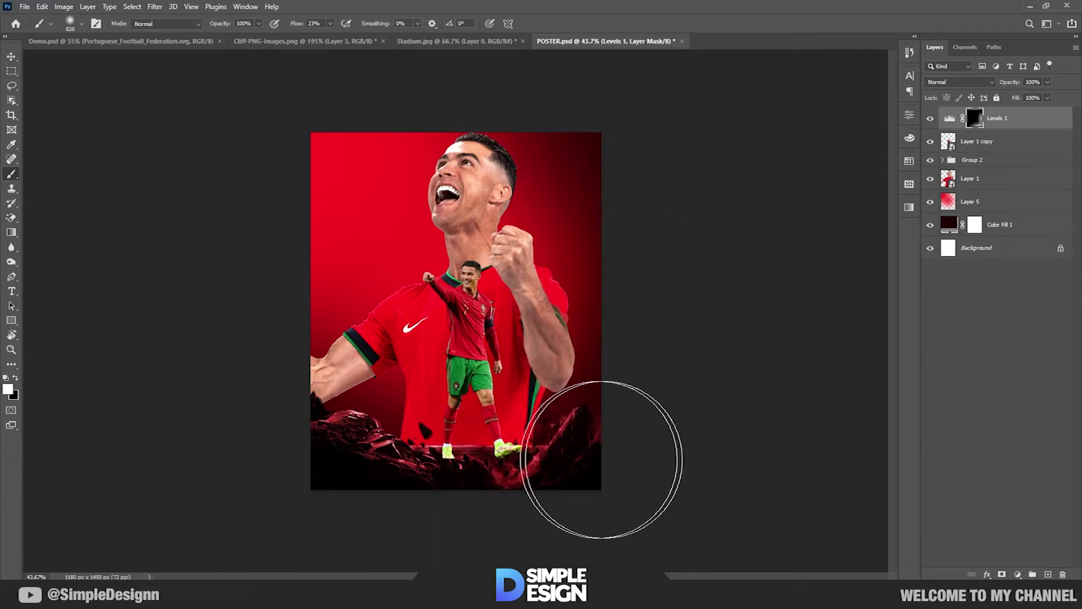
Step: Pan the poster view and switch to the Stadium.jpg document
scroll(616, 459, "up", 3)
mouse_move(546, 363)
left_mouse_down()
mouse_move(569, 37)
mouse_move(456, 299)
left_mouse_up()
scroll(546, 251, "down", 1)
left_click(457, 41)
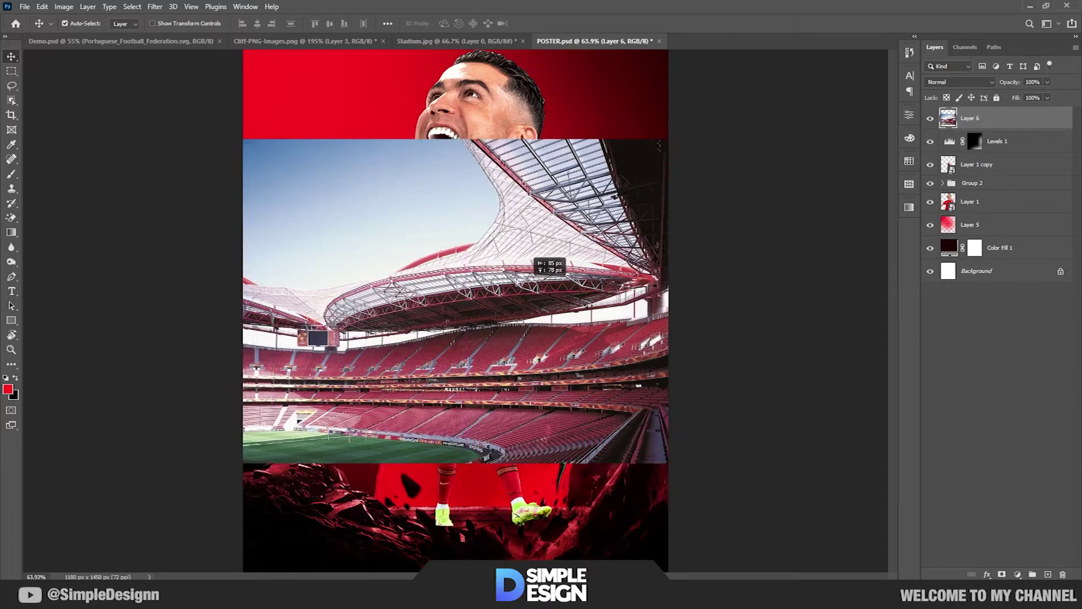
Step: Convert the stadium layer to a smart object and move it behind the big player
right_click(971, 125)
left_click(861, 260)
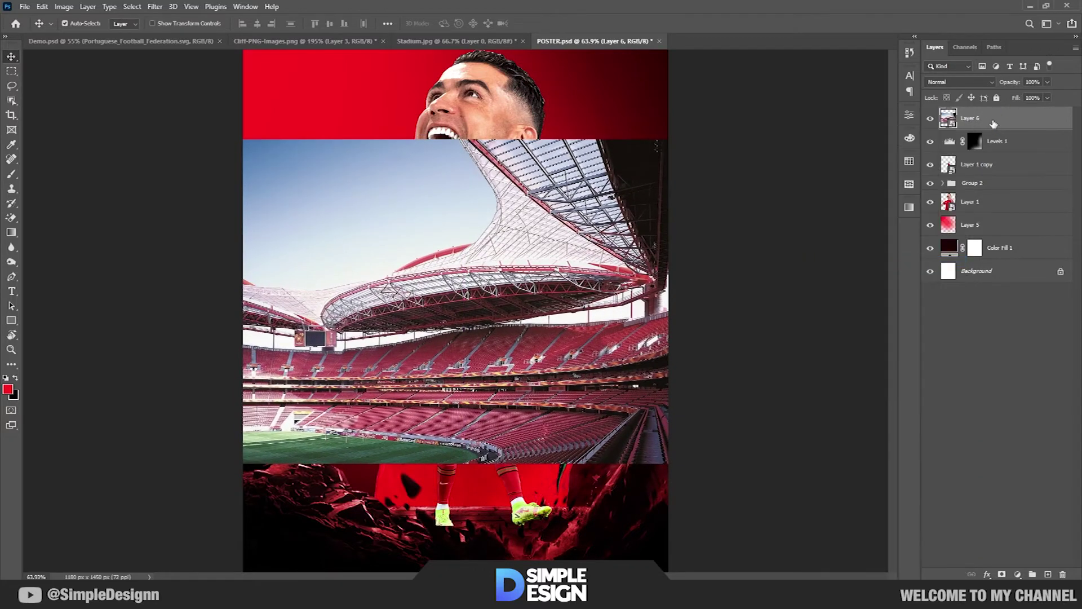
left_click_drag(995, 122, 995, 214)
left_click(1007, 120)
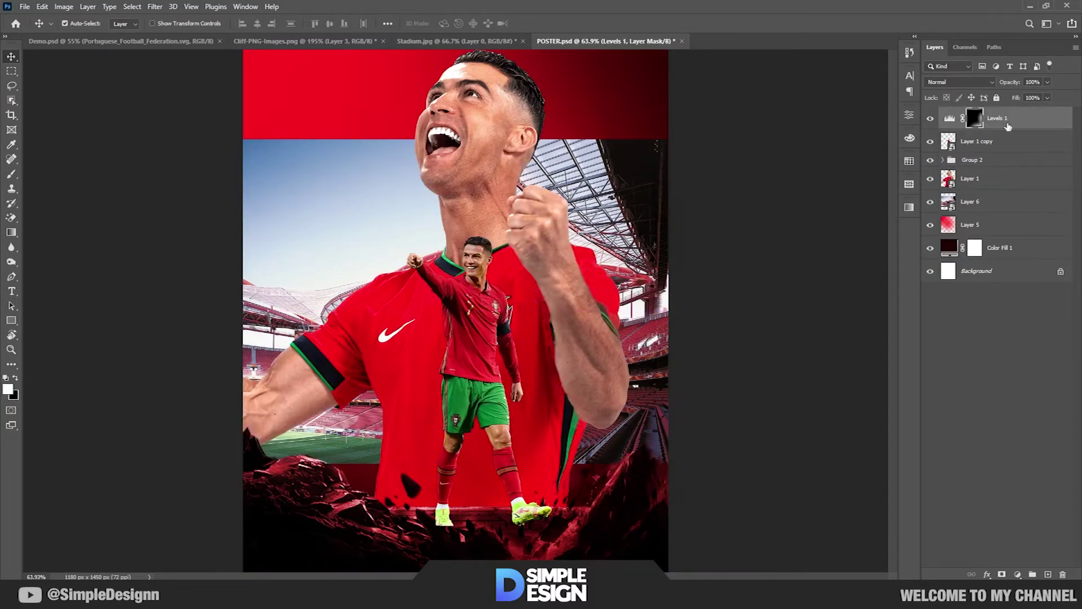
left_click(987, 202)
Step: Enlarge the stadium photo with Free Transform, then start a Colorize Hue/Saturation tint
key("ctrl+t")
key("ctrl+0")
left_click_drag(463, 435, 463, 470)
left_click_drag(485, 389, 488, 344)
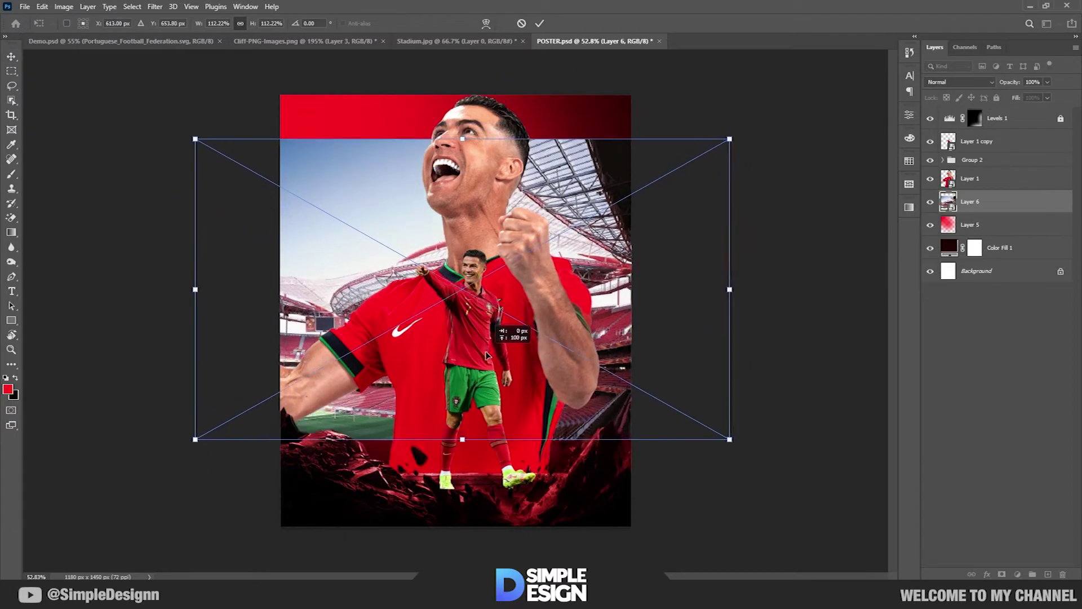
key("Return")
key("ctrl+0")
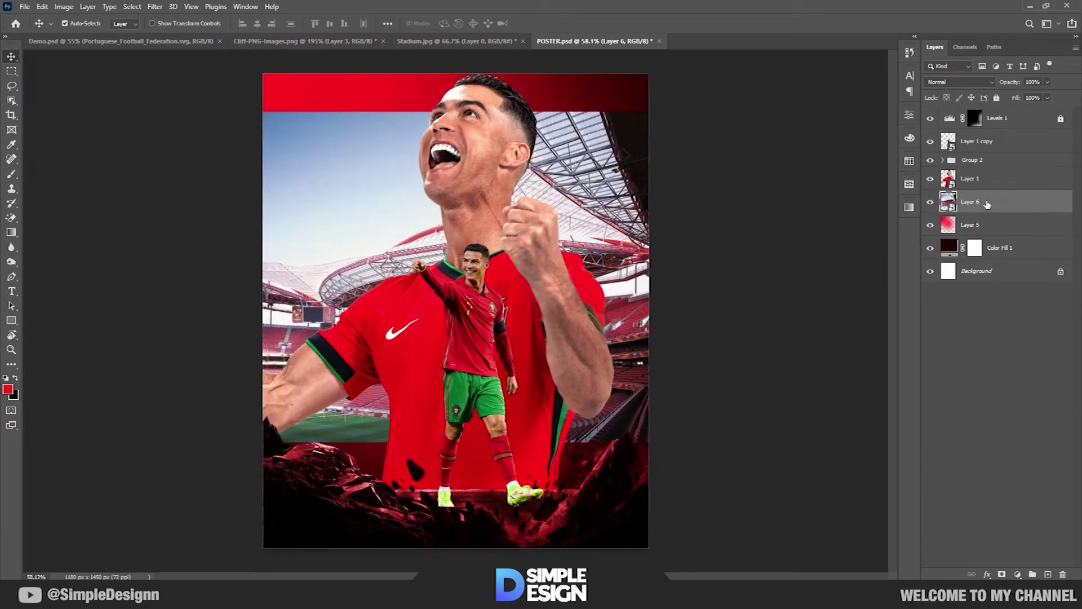
key("ctrl+u")
left_click(943, 336)
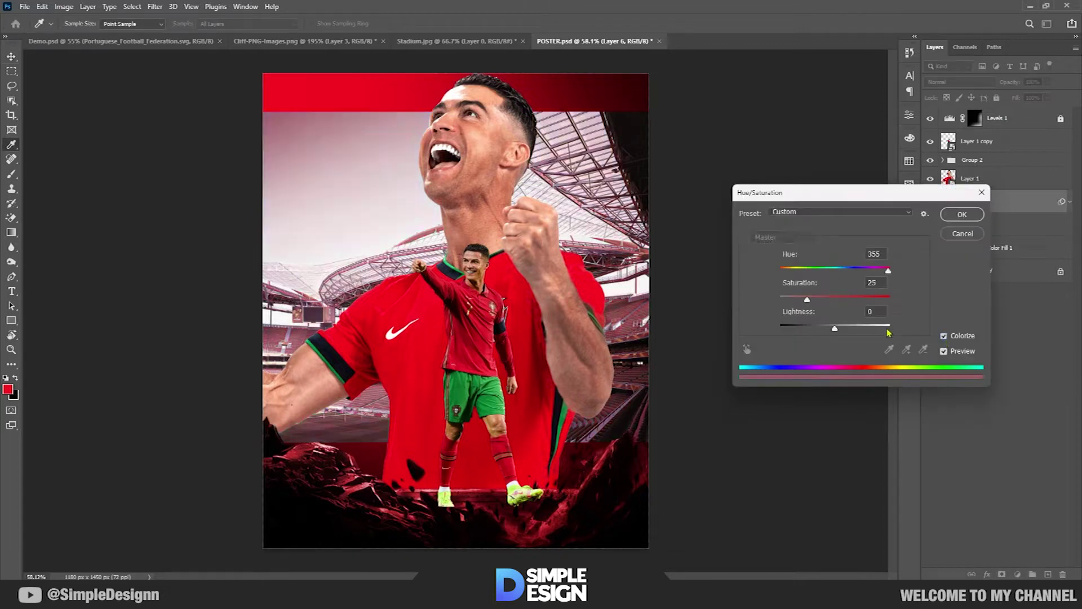
Step: Tint the stadium red with Hue 355 and Saturation about 84
left_click_drag(780, 271, 889, 271)
left_click_drag(808, 299, 872, 299)
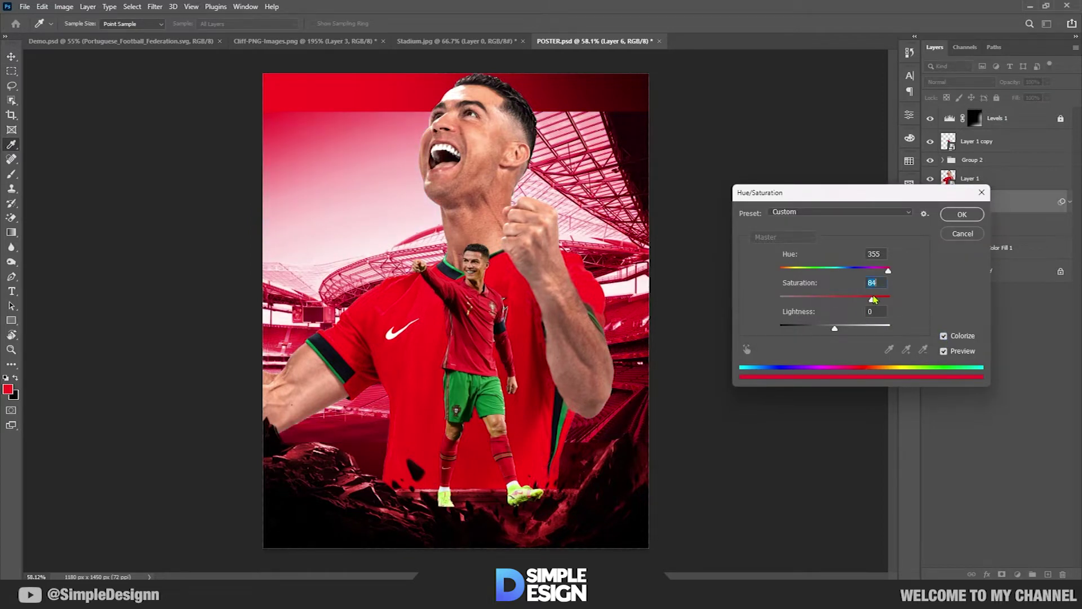
left_click(958, 214)
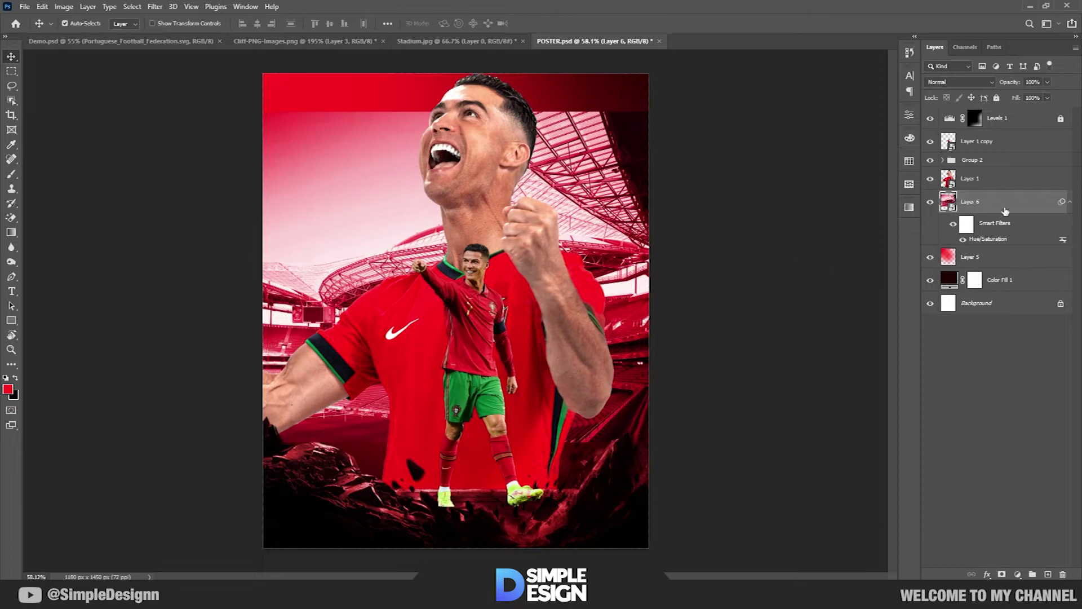
Step: Paint black on the stadium mask to fade the lower left and top into red
key("b")
key("x")
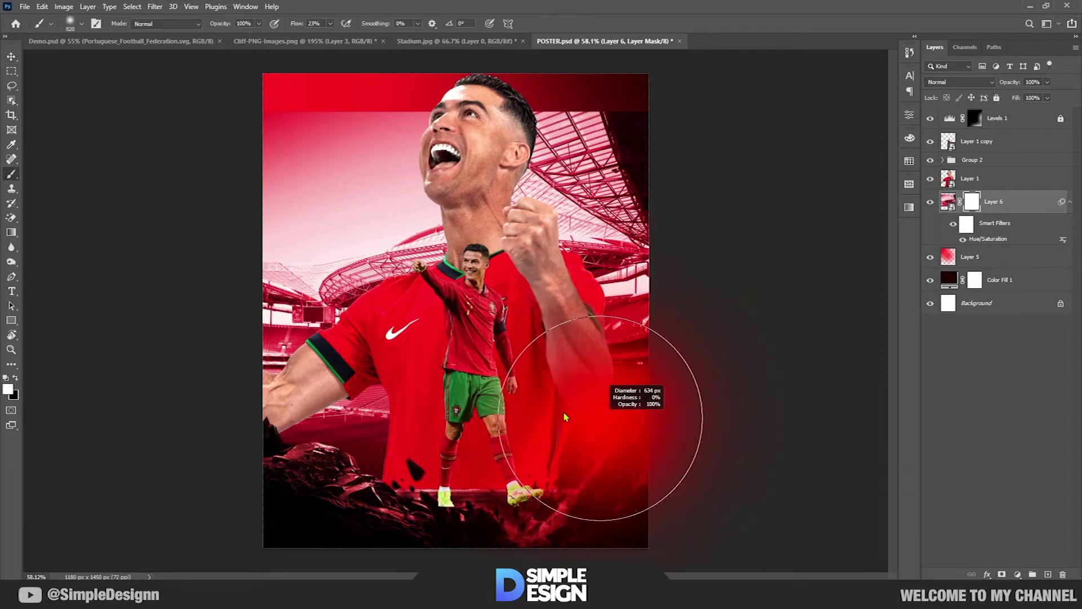
mouse_move(441, 492)
left_mouse_down()
mouse_move(531, 496)
mouse_move(327, 459)
mouse_move(459, 483)
left_mouse_up()
mouse_move(447, 124)
left_mouse_down()
mouse_move(616, 116)
mouse_move(327, 109)
mouse_move(314, 188)
mouse_move(834, 169)
left_mouse_up()
left_click_drag(297, 23, 277, 23)
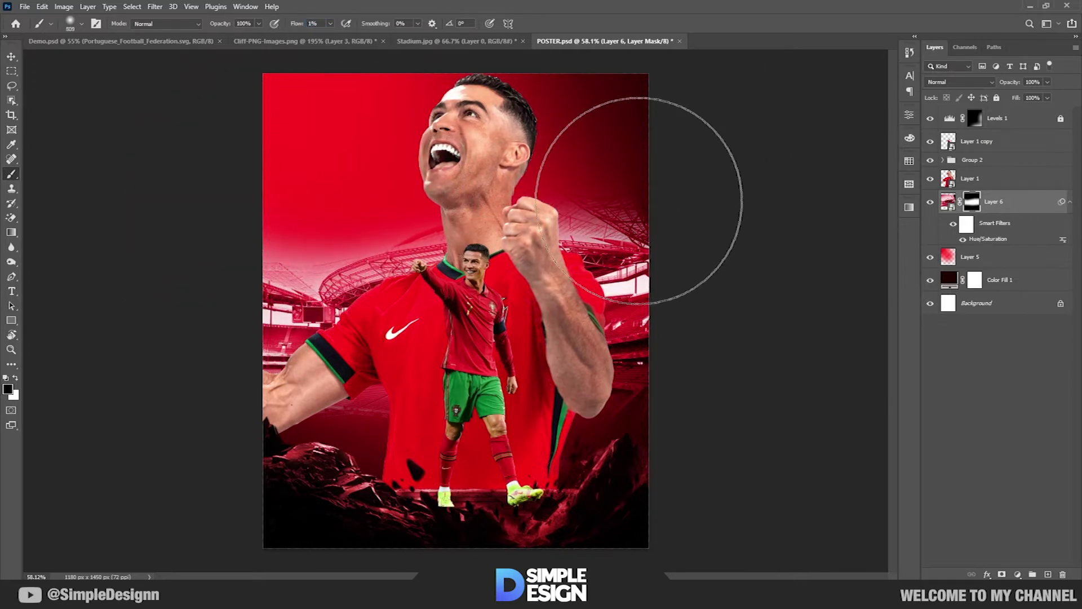
key("v")
scroll(490, 247, "up", 1)
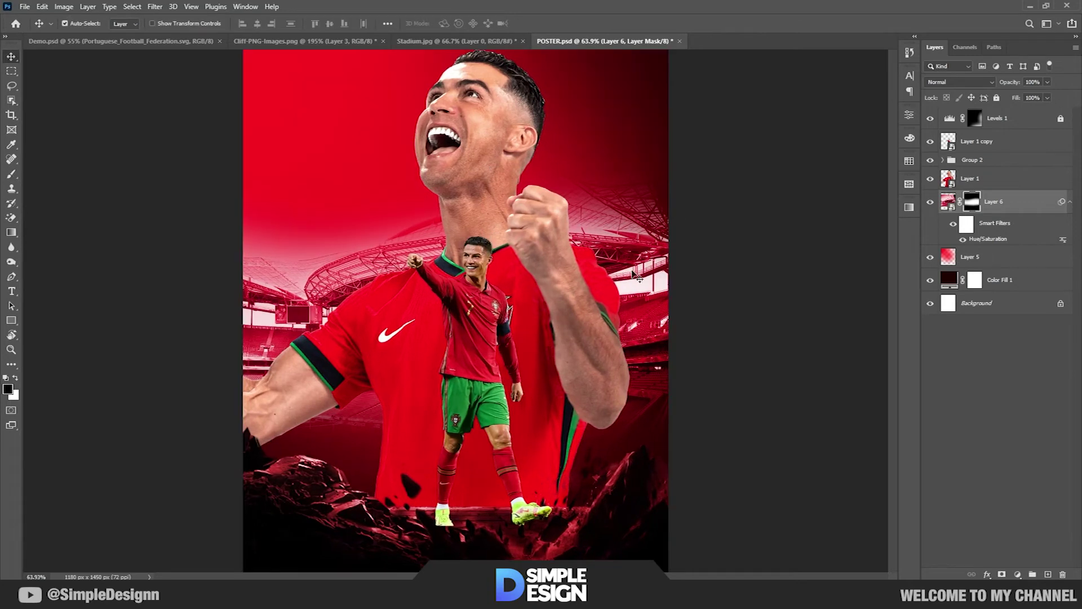
left_click(1071, 201)
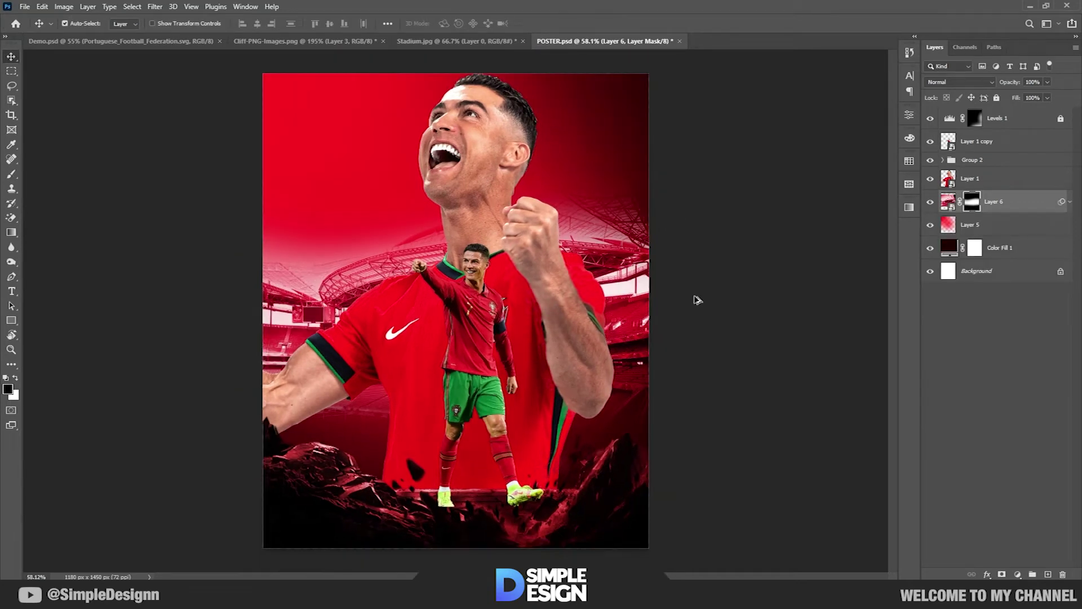
Step: Fade the upper-right stadium into red on the mask, then select the small player layer
key("b")
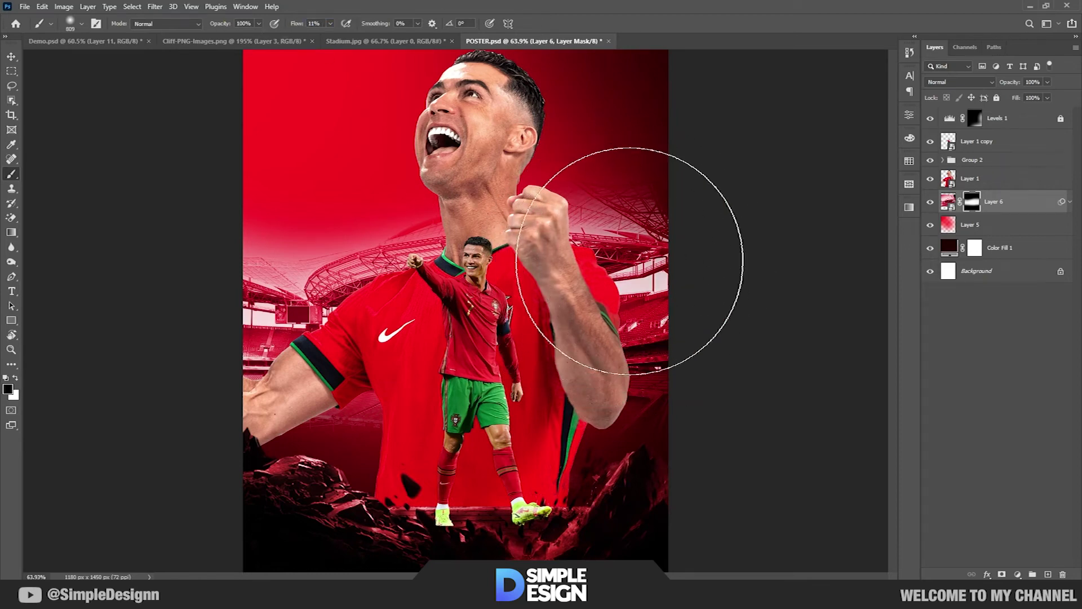
left_click_drag(624, 253, 737, 218)
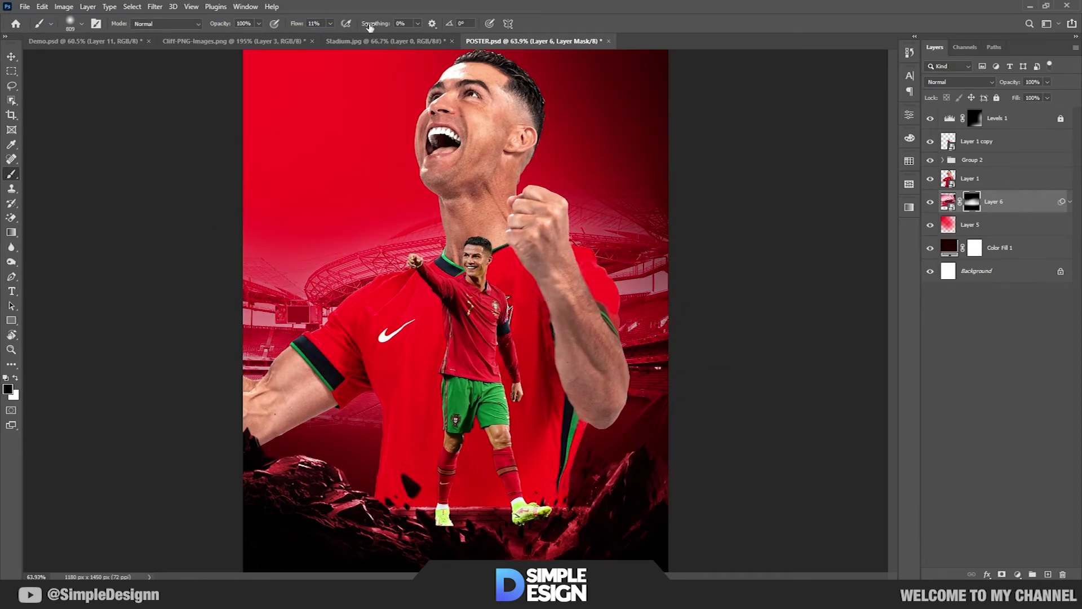
key("x")
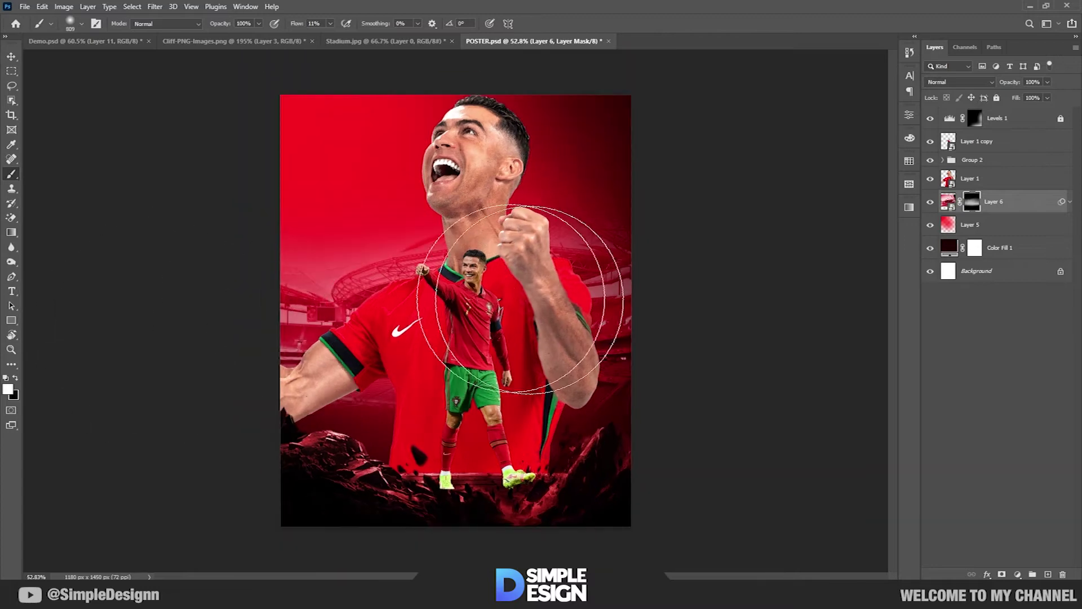
scroll(451, 225, "up", 1)
scroll(463, 299, "down", 2)
key("v")
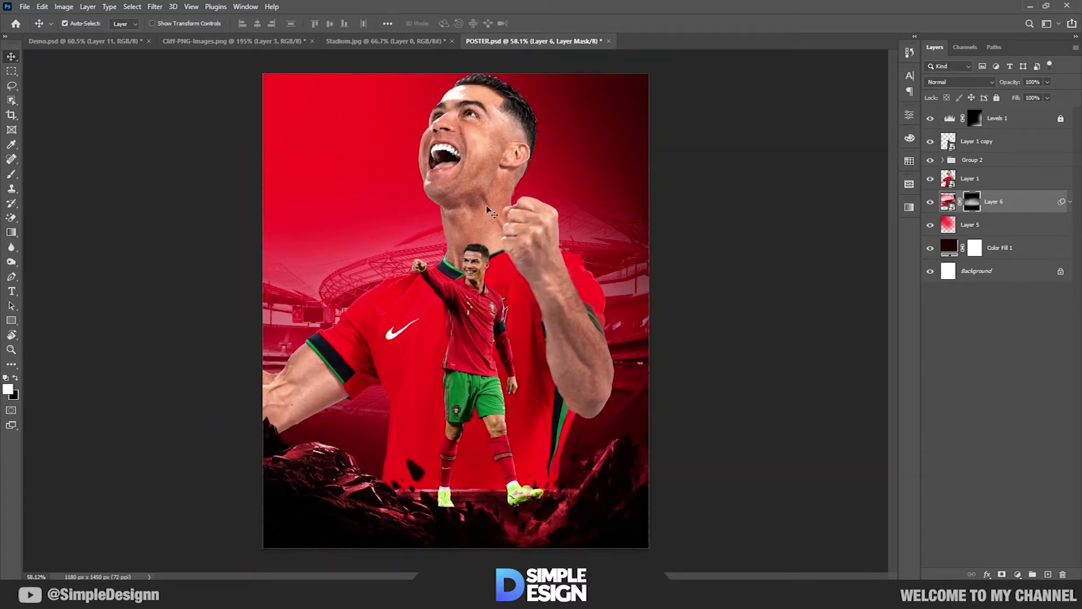
left_click(464, 299)
scroll(463, 299, "up", 5)
left_click(155, 6)
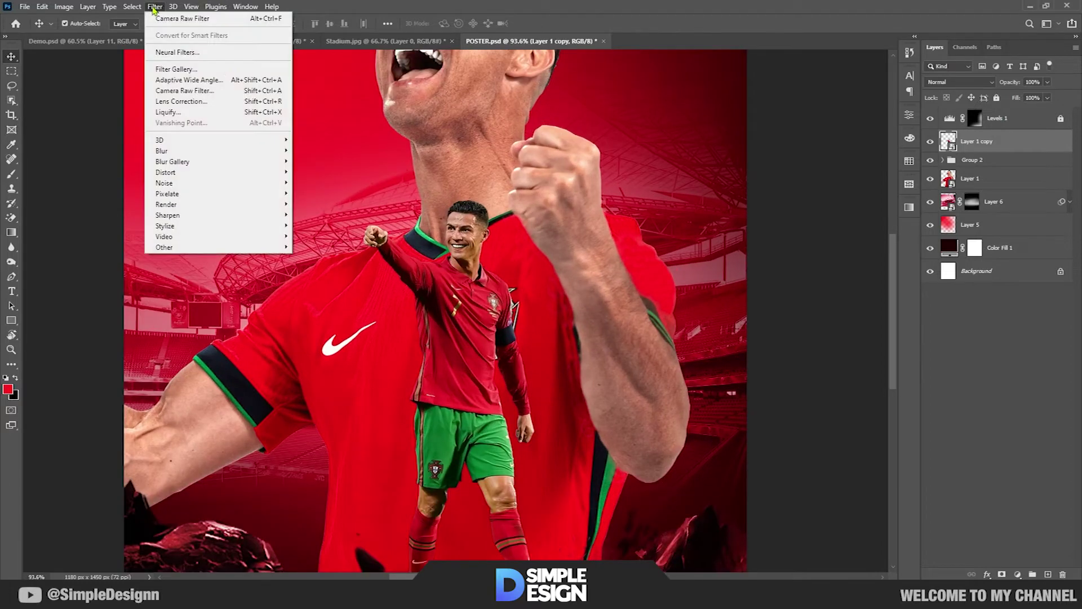
Step: Raise Camera Raw Texture to +68 and Clarity to +33 on the small player
left_click(235, 90)
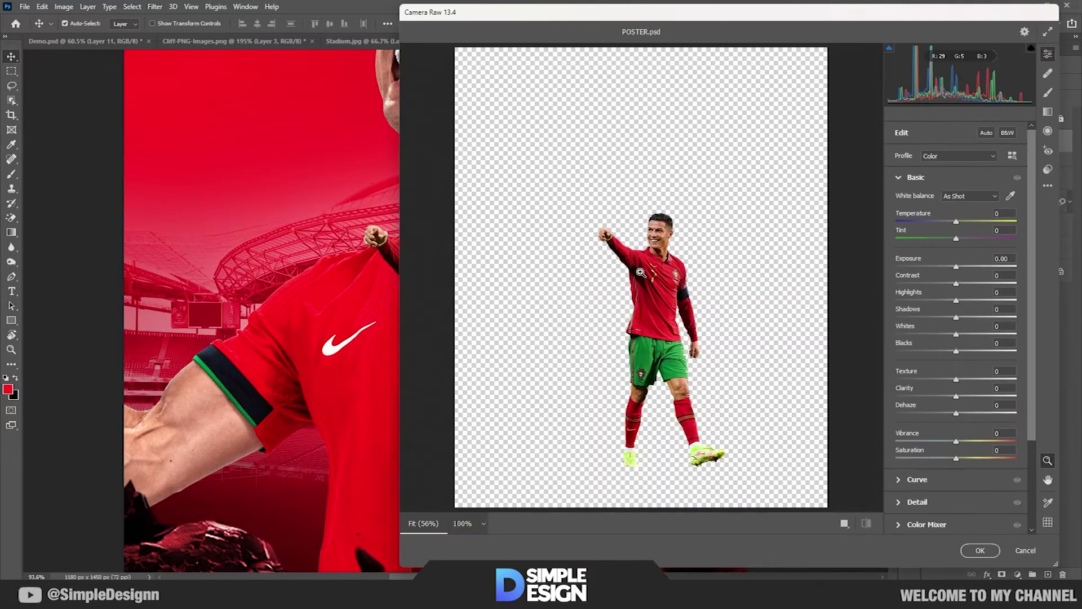
mouse_move(977, 380)
left_mouse_down()
mouse_move(997, 379)
mouse_move(976, 397)
left_mouse_up()
key("ctrl+0")
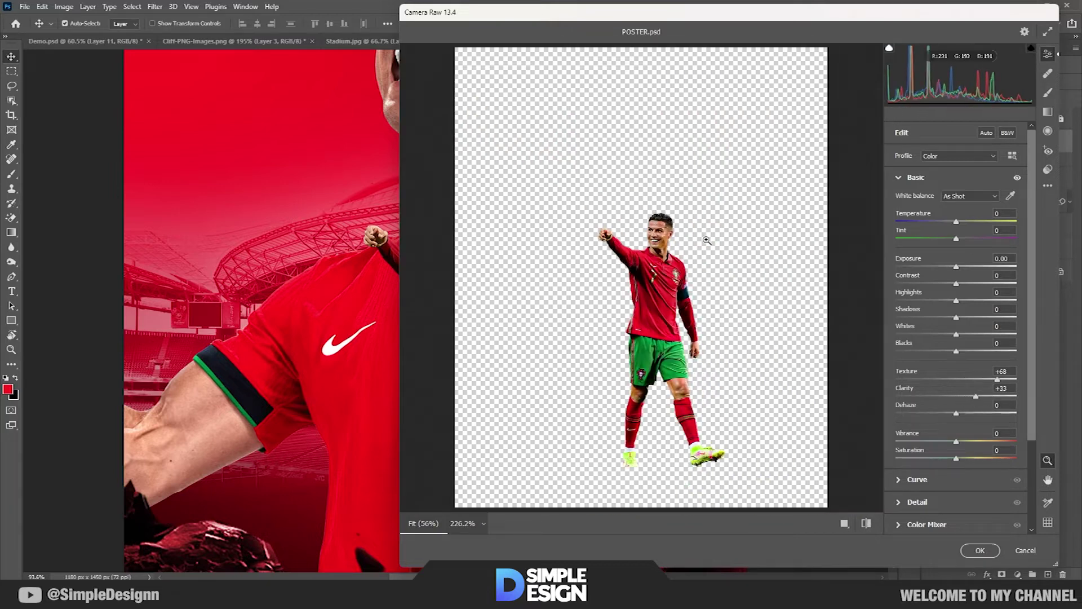
left_click(703, 237)
scroll(949, 398, "down", 1)
scroll(949, 398, "down", 2)
Step: Set Color Noise Reduction to 41 and apply the Camera Raw filter
left_click(941, 385)
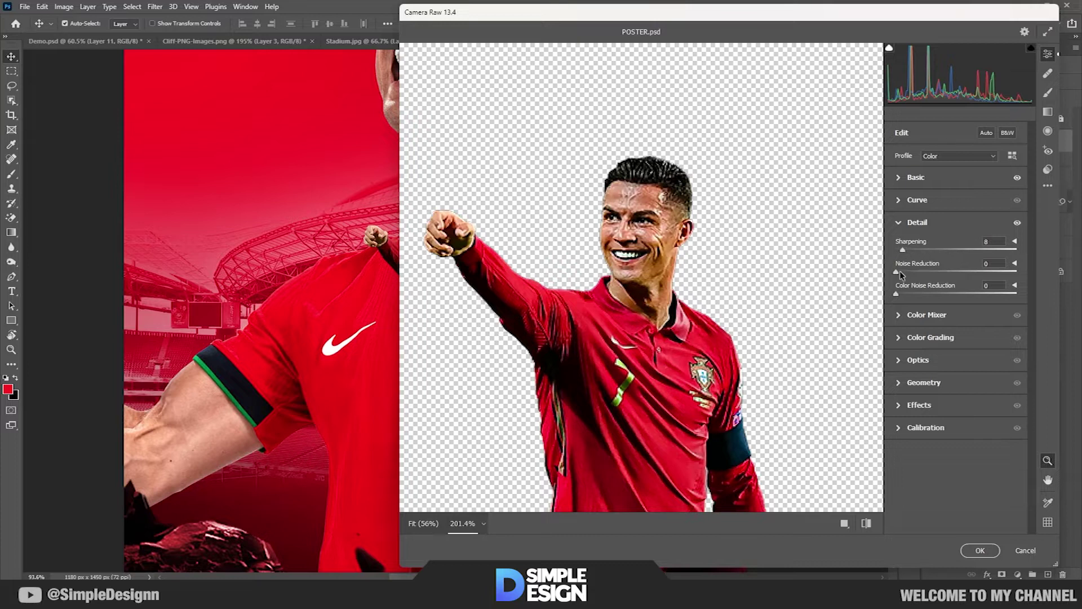
left_click_drag(897, 294, 945, 294)
left_click(978, 551)
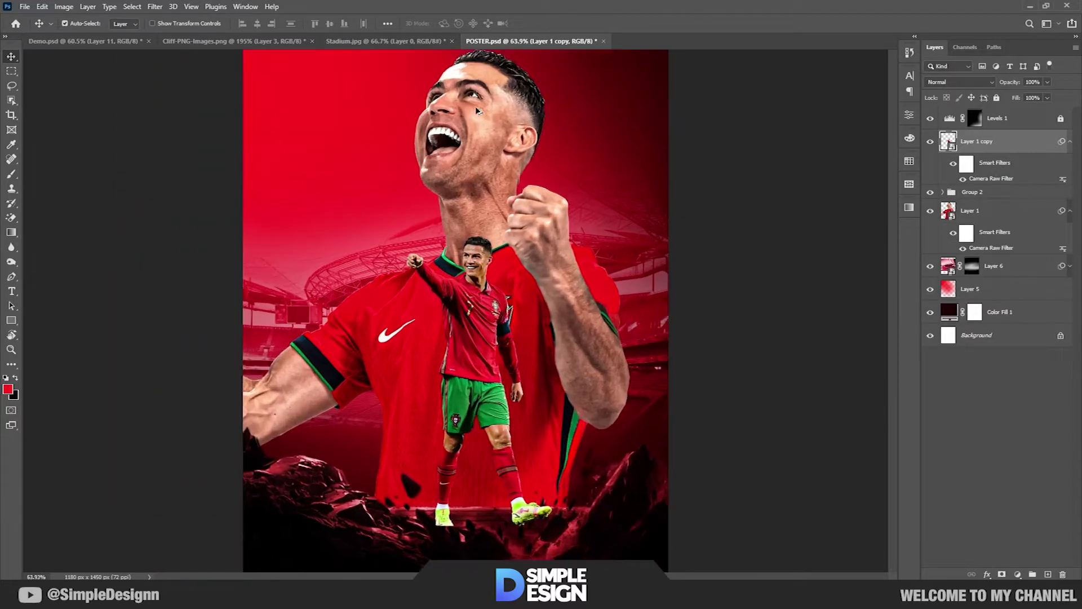
left_click(1069, 142)
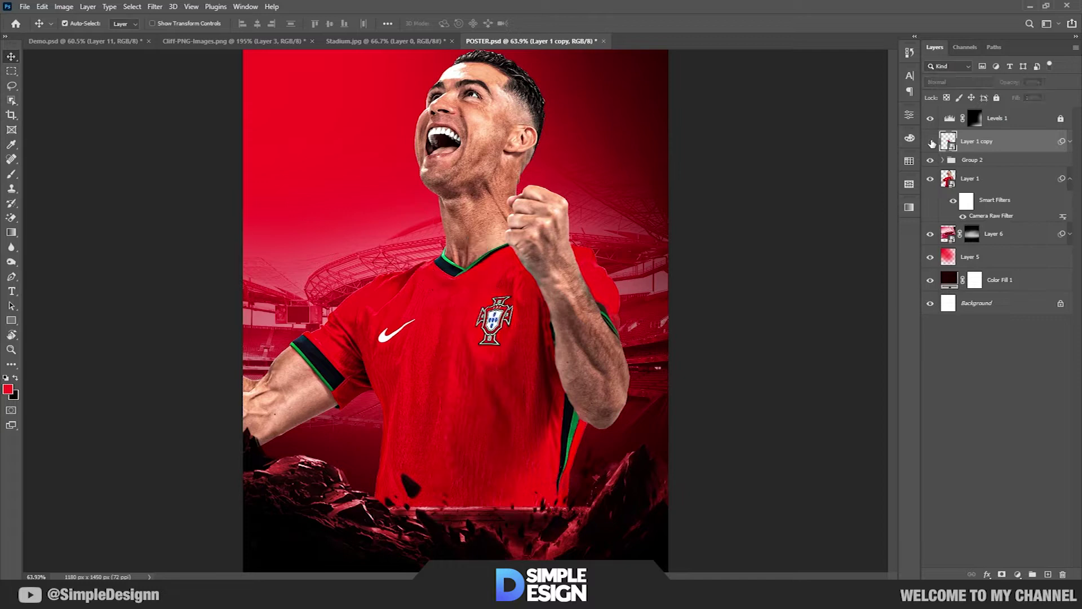
Step: Add an Exposure adjustment at about -3.5 clipped to the small player
left_click(1017, 573)
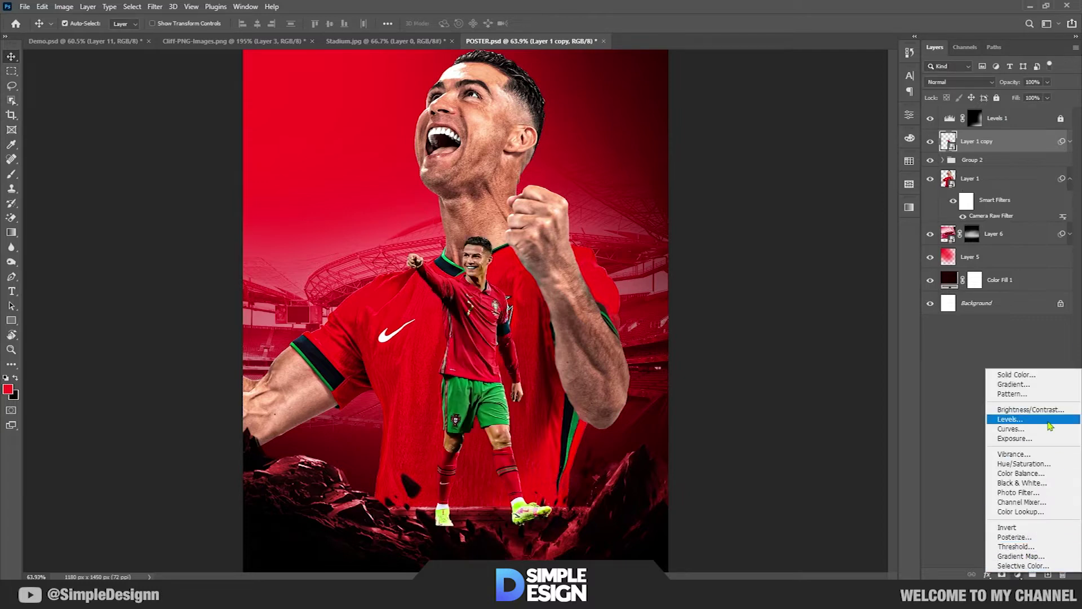
left_click(1009, 434)
left_click(813, 302)
mouse_move(814, 174)
left_mouse_down()
mouse_move(779, 176)
mouse_move(788, 177)
left_mouse_up()
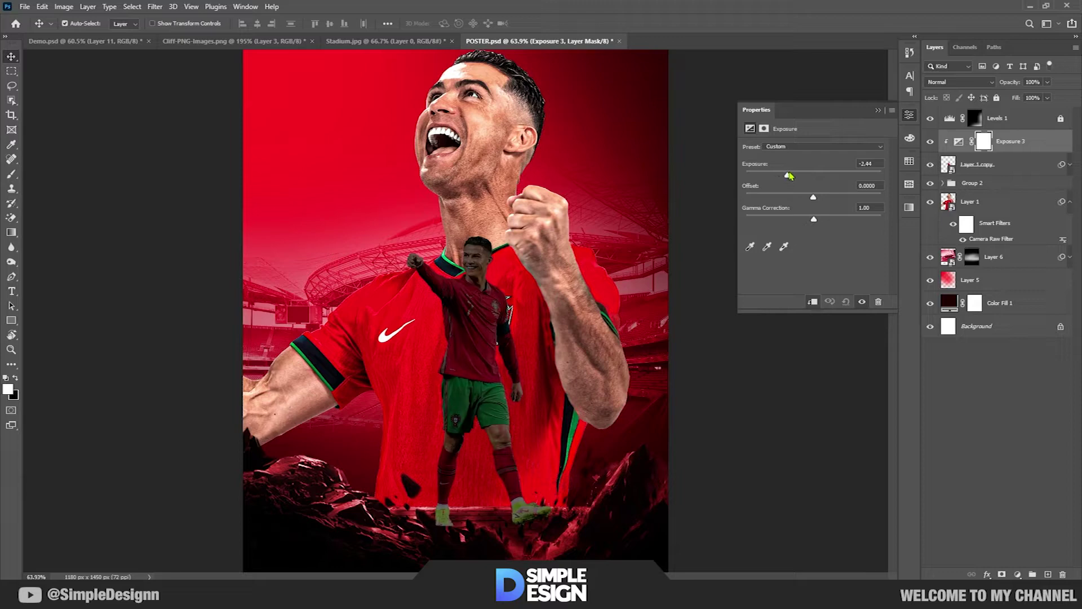
left_click(878, 111)
Step: Paint black on the exposure mask to restore brightness on the body and face
key("b")
key("x")
scroll(504, 265, "up", 3)
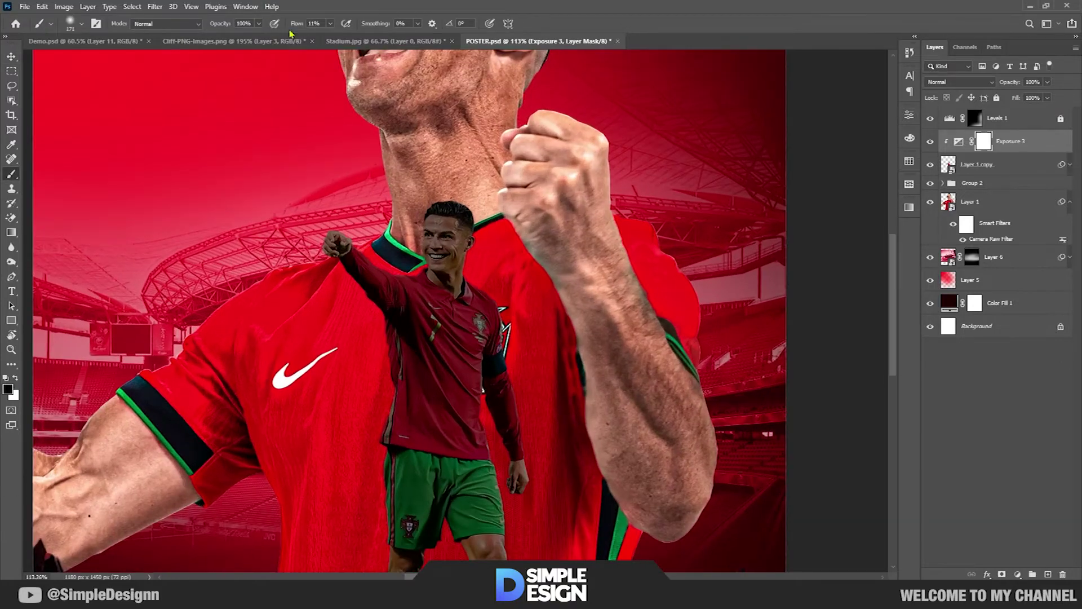
type("41")
scroll(543, 326, "up", 2)
key("bracketleft")
key("bracketleft")
key("bracketleft")
left_click_drag(531, 459, 543, 325)
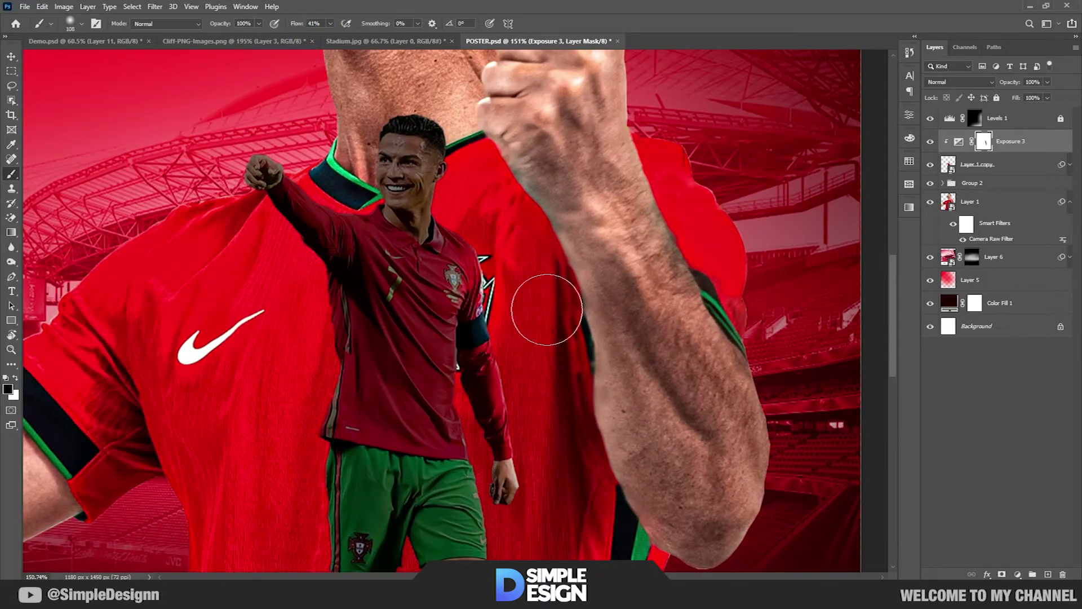
left_click_drag(439, 166, 382, 197)
Step: Restore brightness on the raised arm, fist and legs through the mask
left_click_drag(294, 26, 288, 26)
left_click_drag(254, 169, 395, 243)
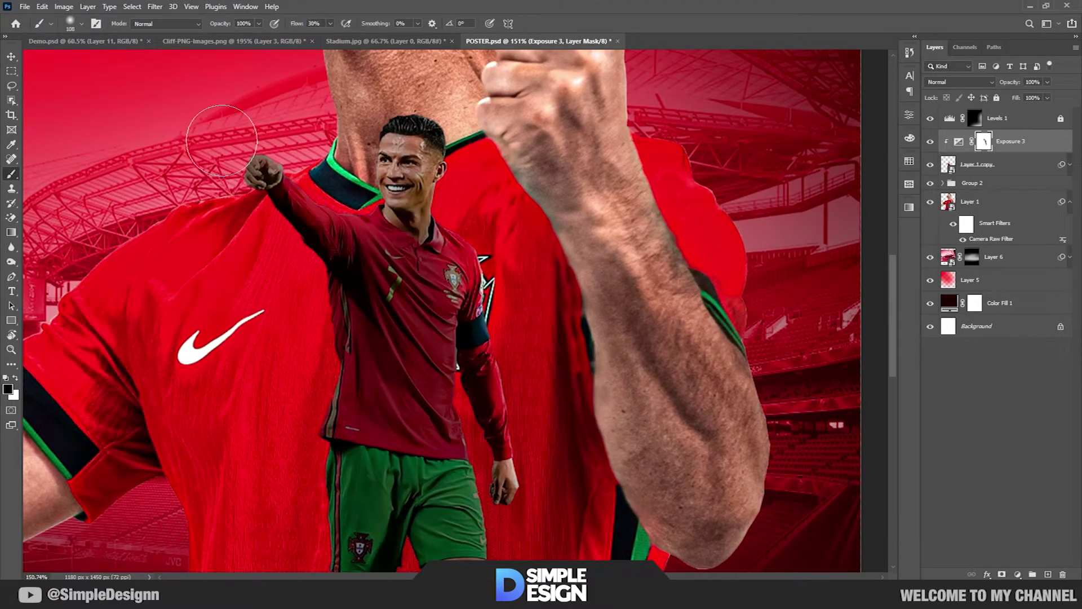
left_click_drag(351, 445, 327, 220)
left_click_drag(322, 367, 338, 315)
left_click_drag(307, 500, 303, 402)
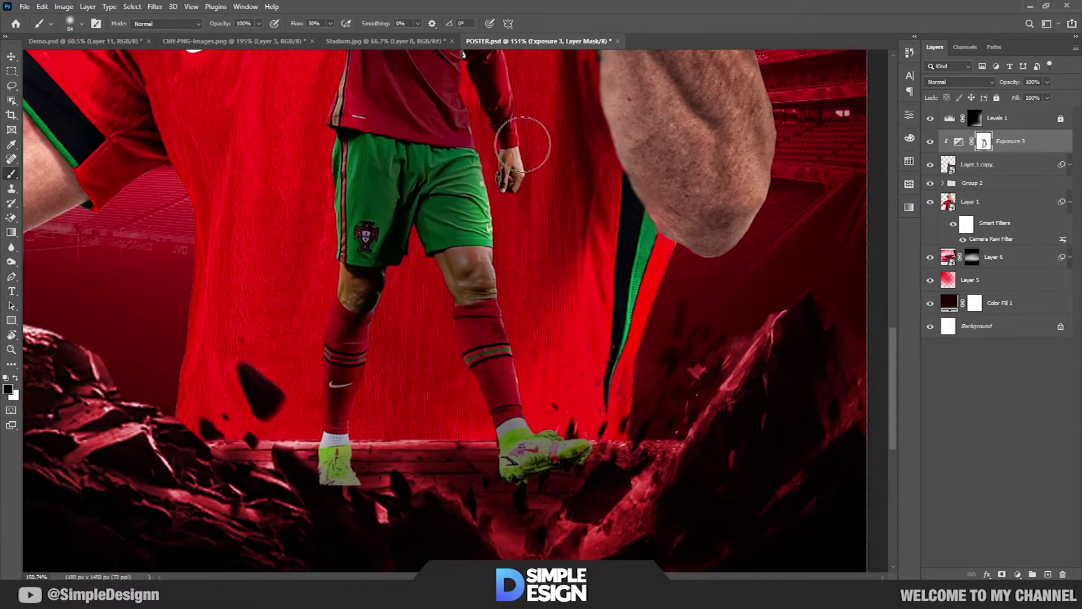
Step: Touch up the face to remove white outlines, then add a new layer above Group 2
scroll(507, 186, "up", 3)
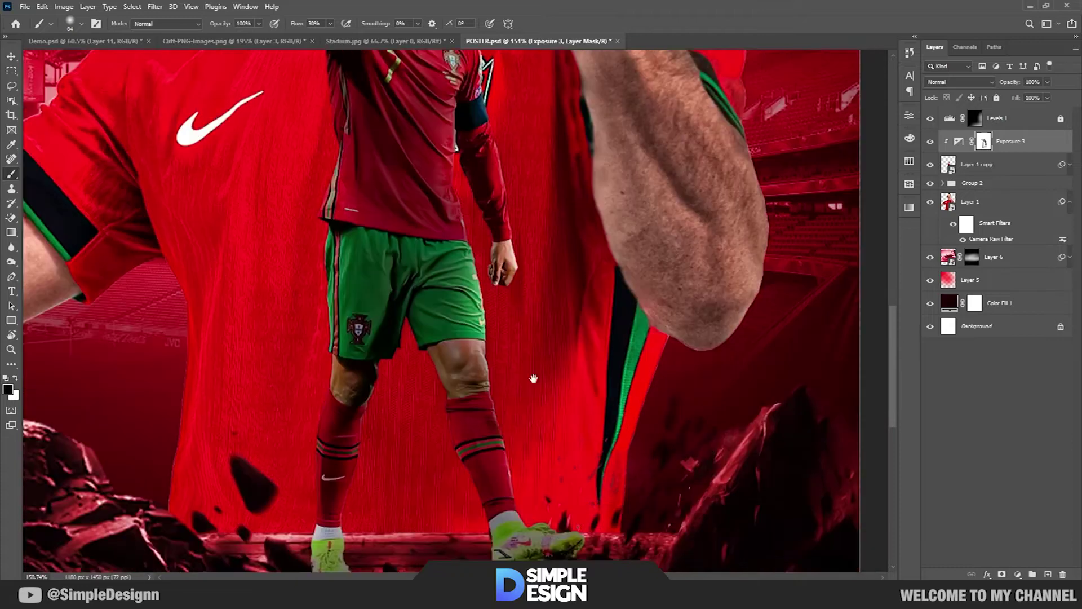
scroll(526, 426, "down", 2)
scroll(526, 429, "down", 3)
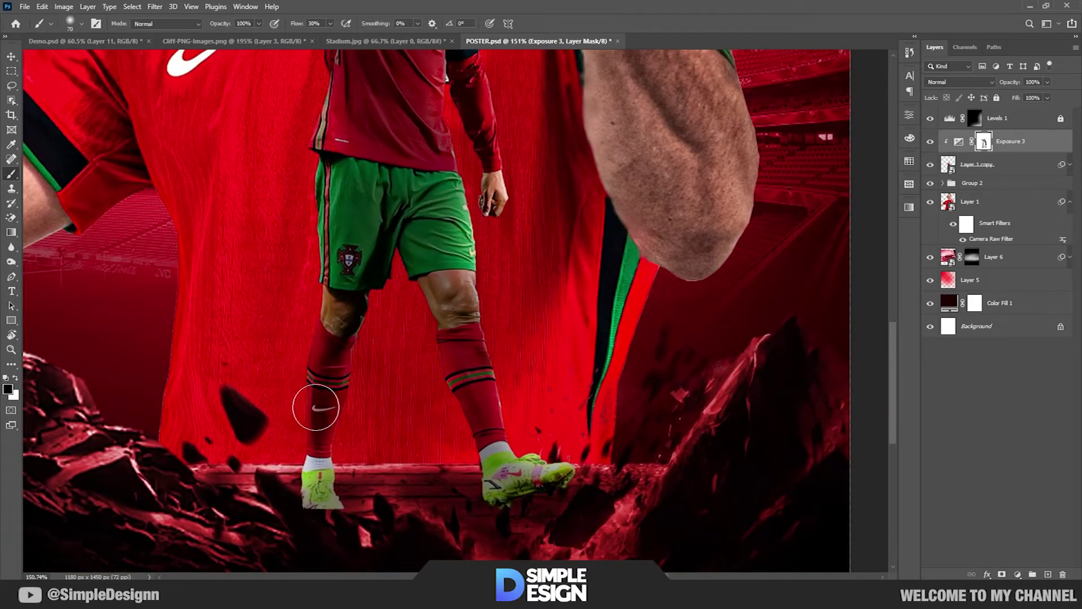
scroll(304, 282, "up", 5)
left_click_drag(406, 122, 414, 140)
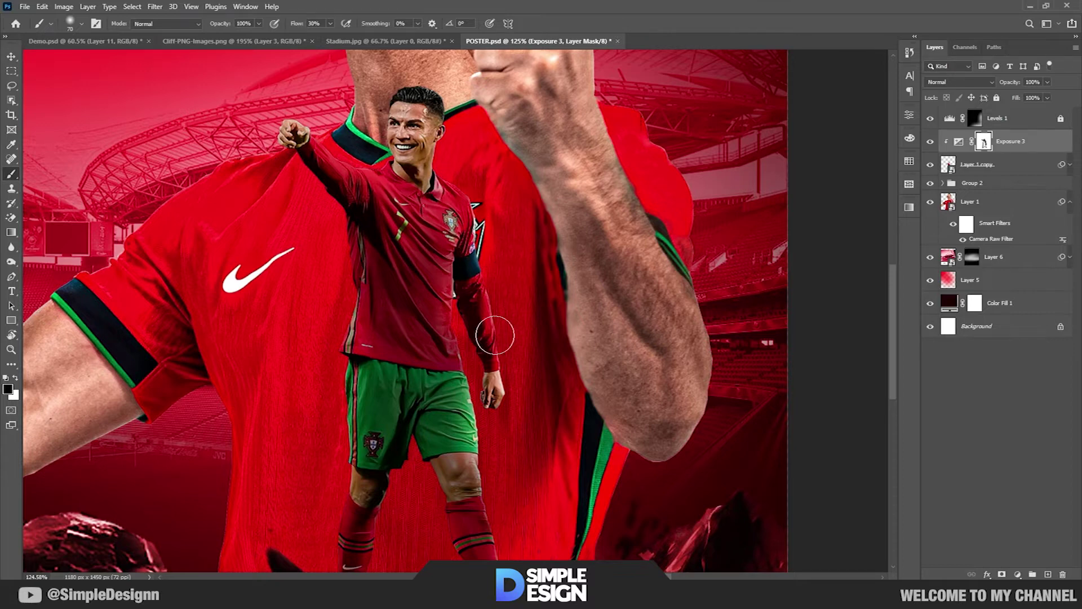
scroll(492, 342, "down", 3)
scroll(463, 361, "down", 1)
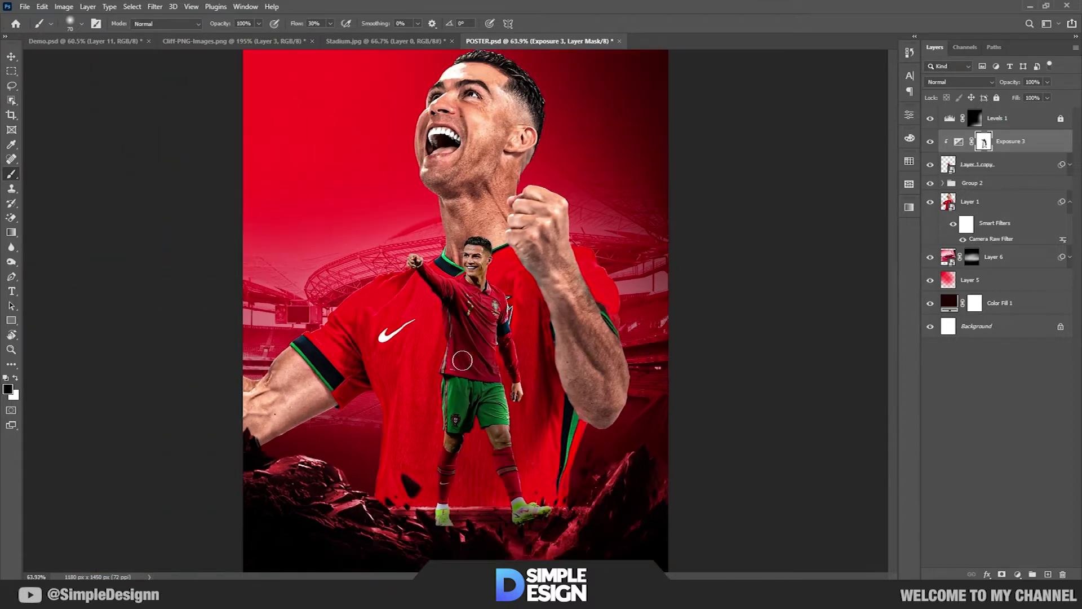
left_click(1003, 181)
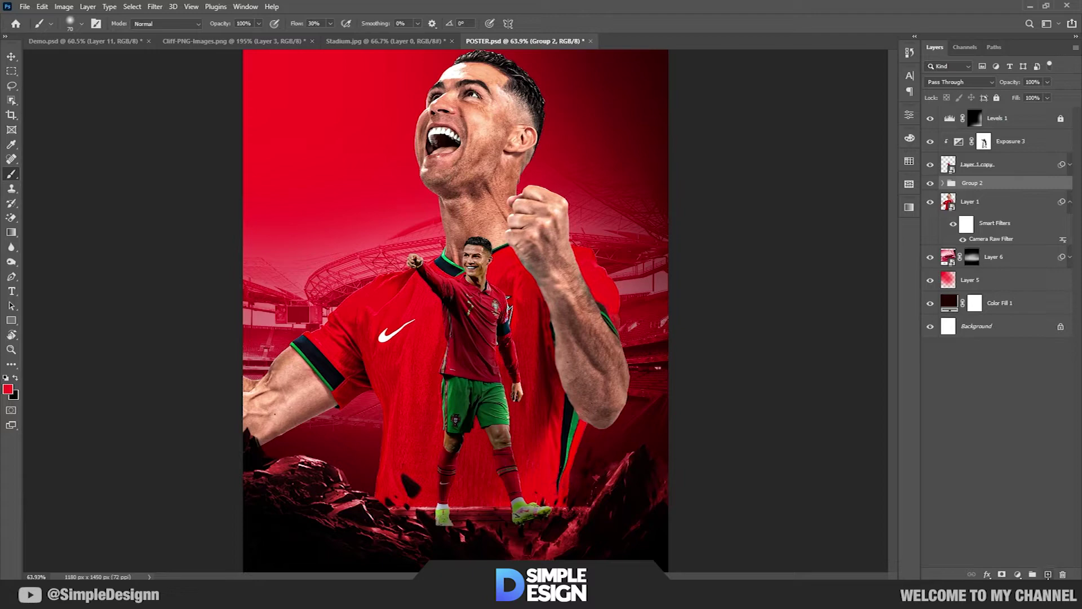
key("ctrl+shift+alt+n")
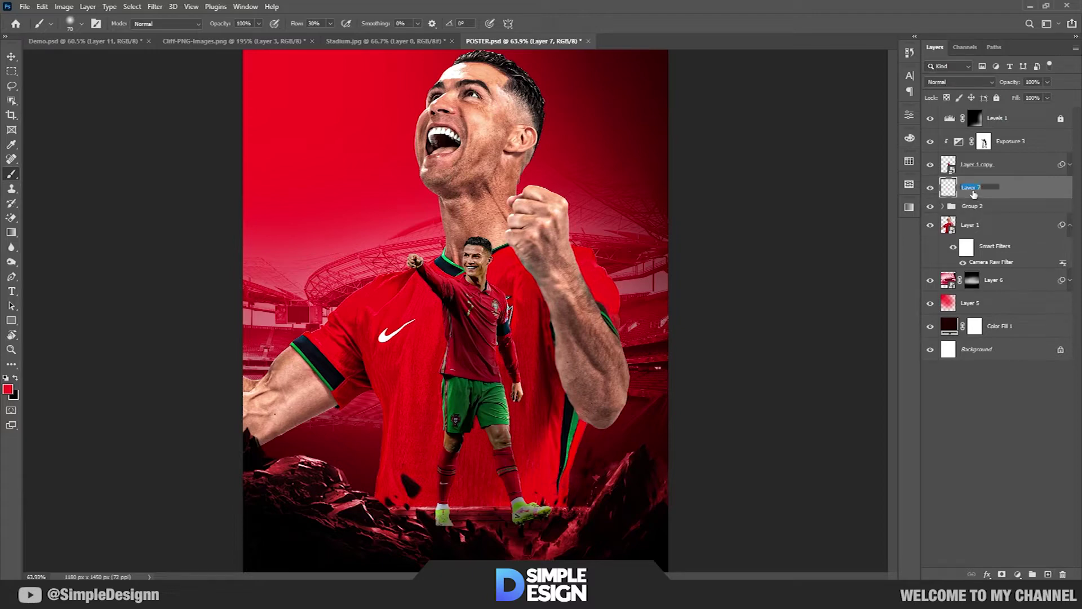
Step: Paint soft dark shadows under both boots with a soft round brush at 100% flow
scroll(615, 418, "up", 5)
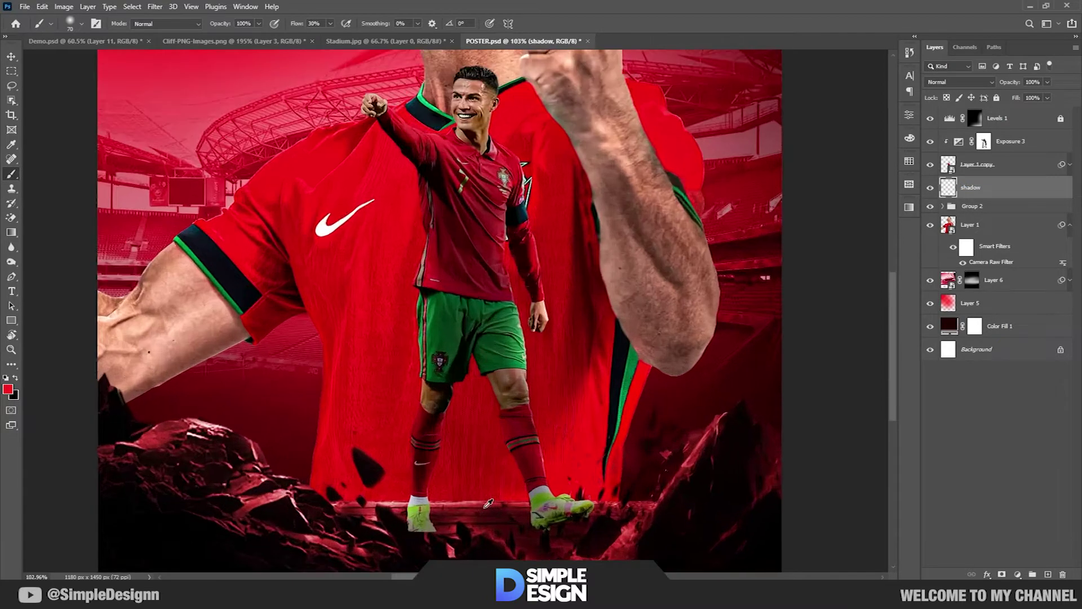
scroll(479, 417, "up", 2)
right_click(569, 405)
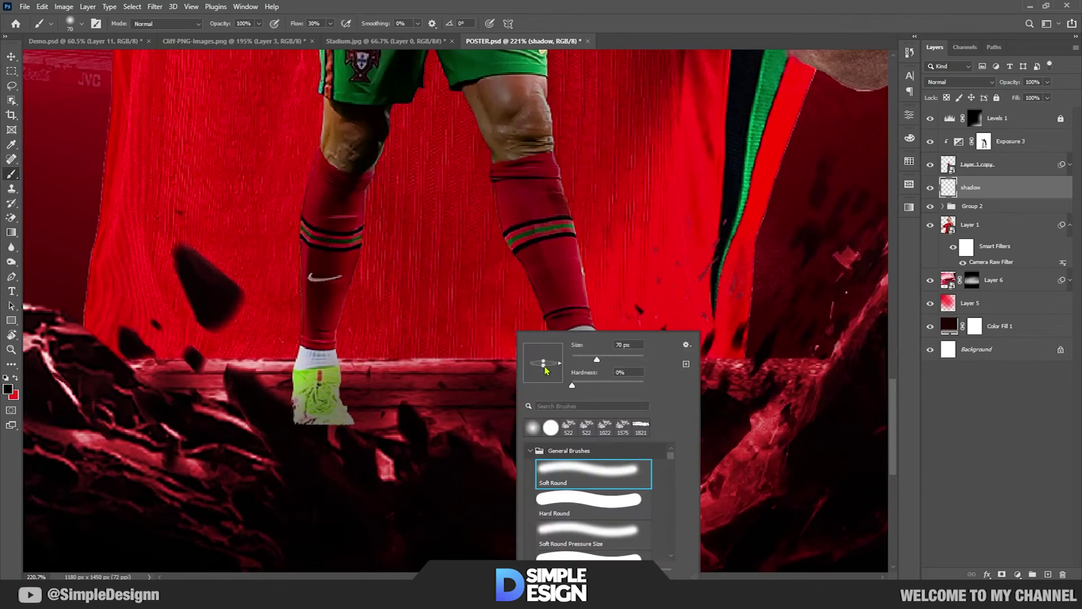
key("shift+0")
key("Escape")
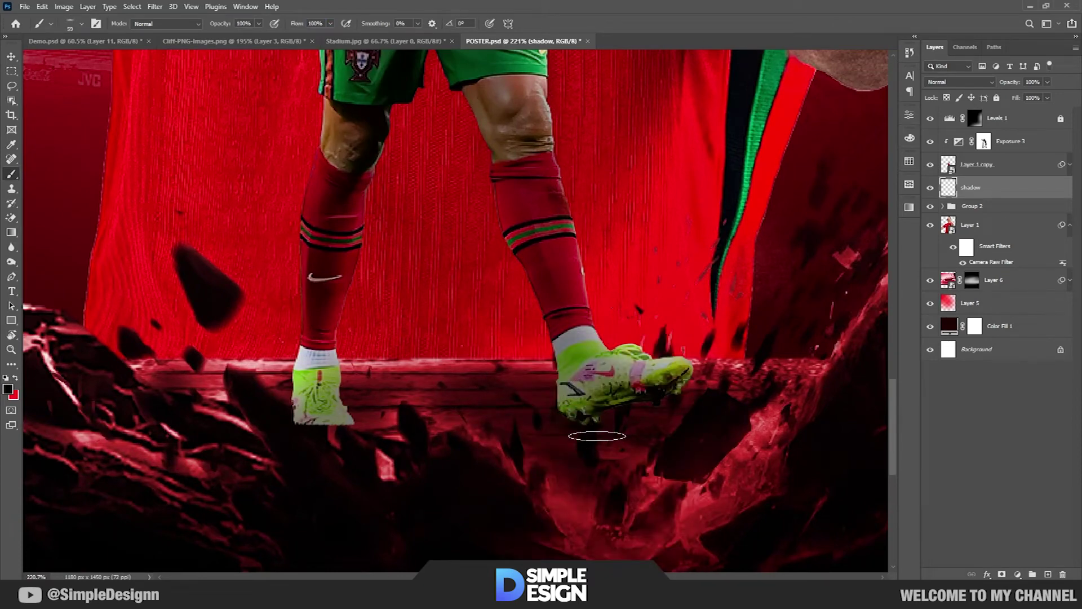
scroll(583, 421, "up", 2)
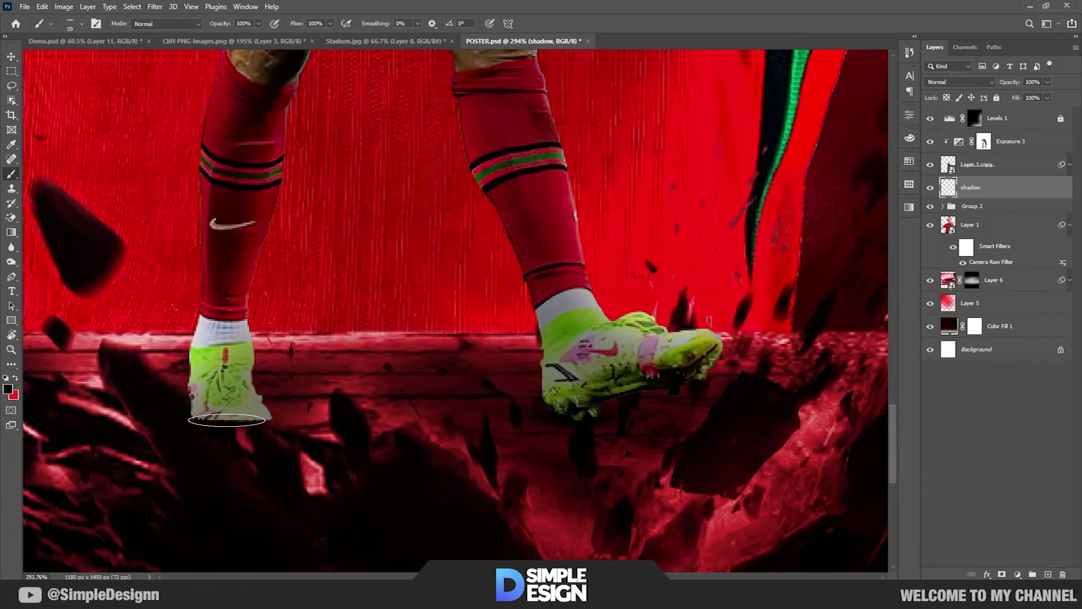
scroll(228, 420, "down", 3)
scroll(589, 429, "up", 4)
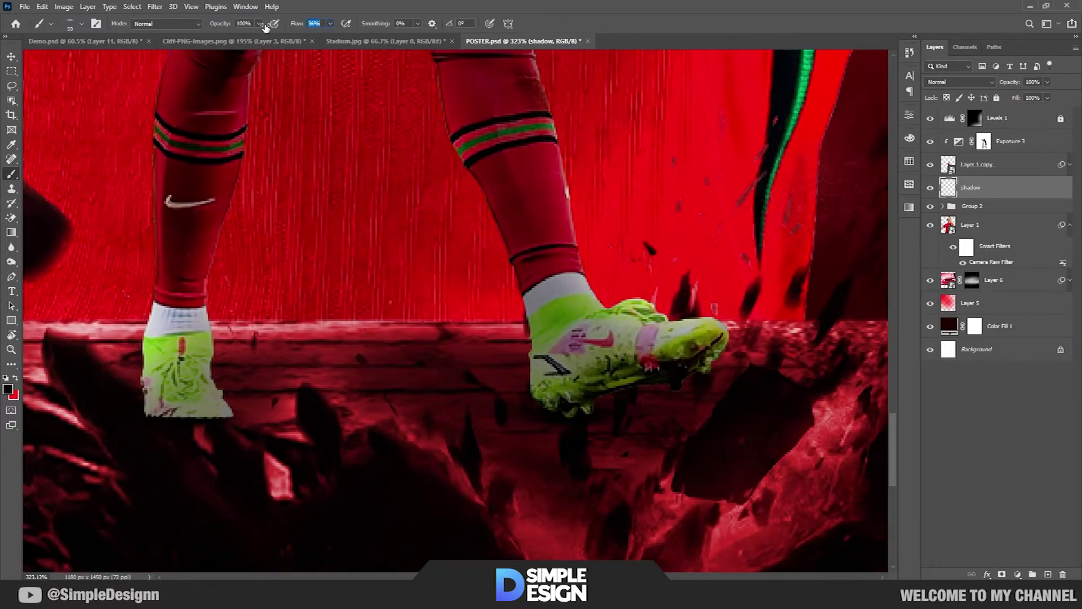
scroll(649, 484, "down", 2)
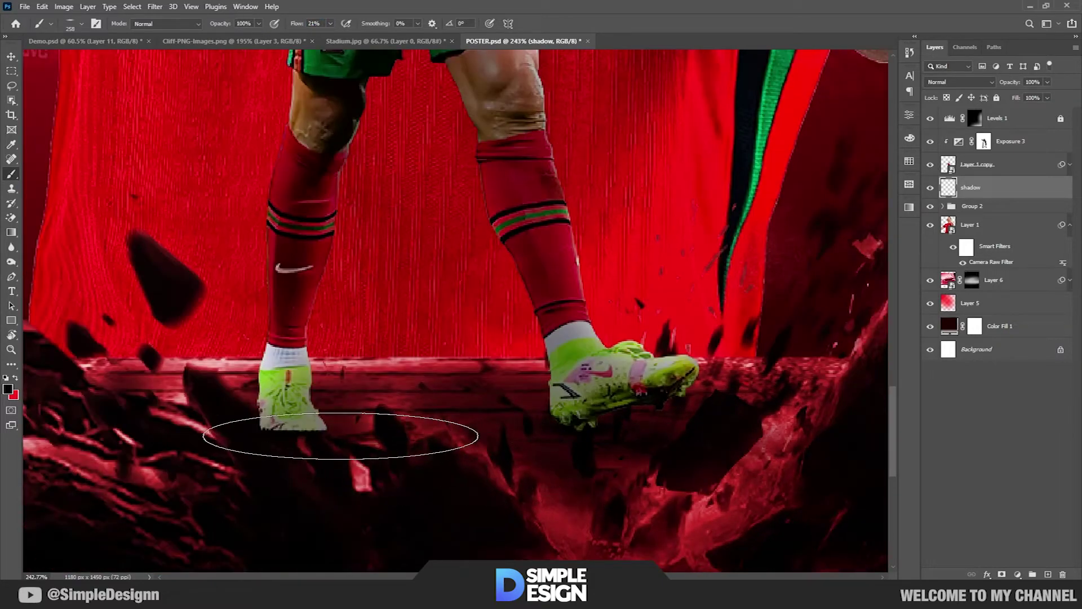
scroll(454, 413, "down", 3)
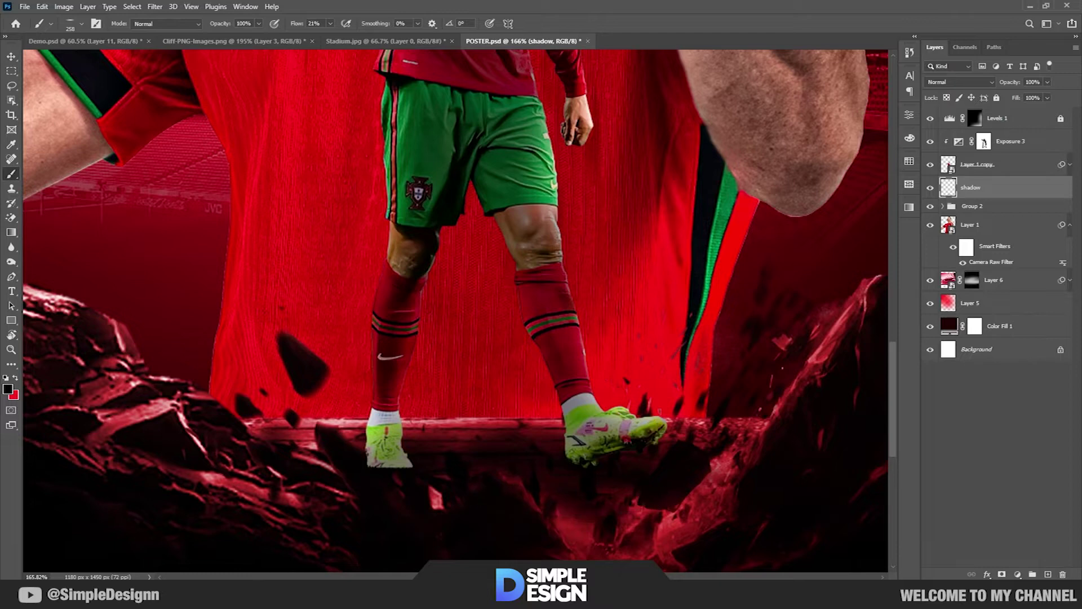
scroll(609, 336, "down", 3)
Step: Add an Exposure adjustment above the small player copy
key("v")
scroll(609, 389, "up", 1)
scroll(611, 442, "up", 4)
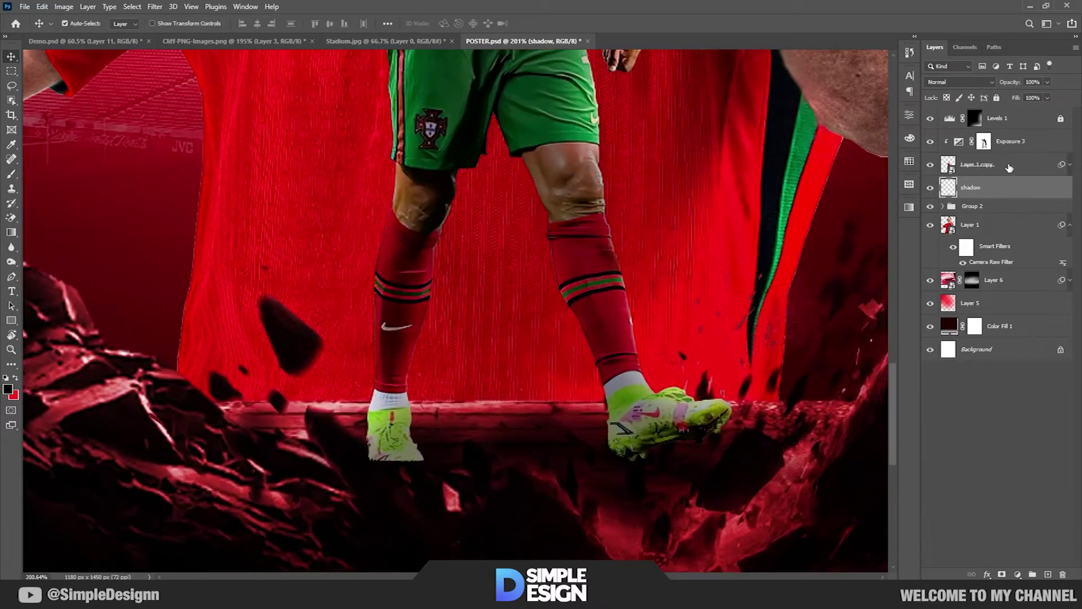
left_click(1009, 167)
left_click(1017, 574)
Step: Clip the Exposure adjustment to the player copy at -3.06 and invert its mask
left_click(1009, 445)
left_click_drag(813, 176, 783, 178)
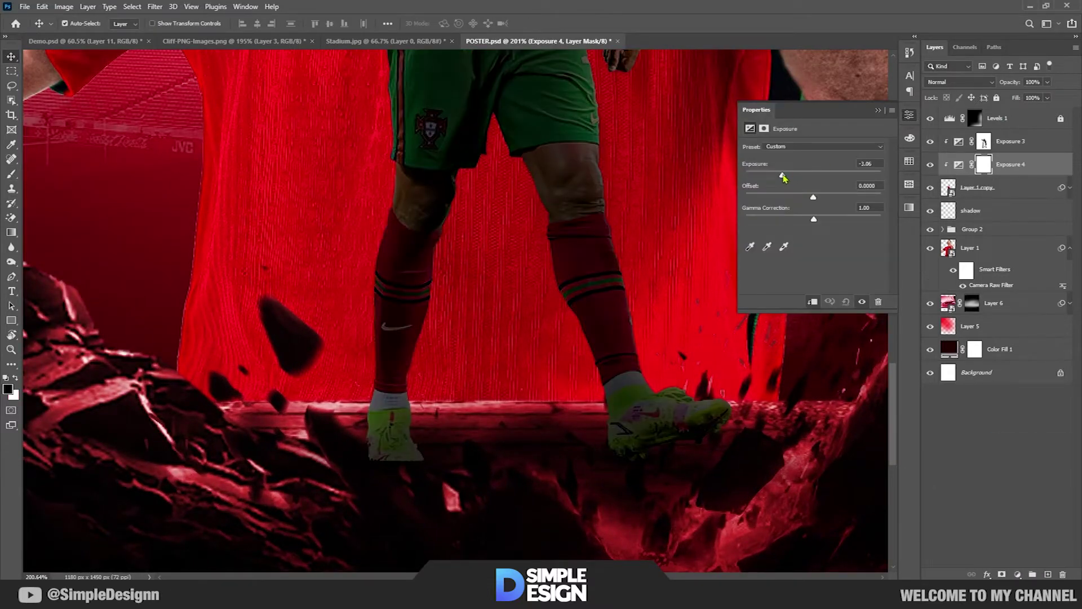
left_click(879, 111)
key("ctrl+i")
Step: Paint white with a soft brush over the right and left boots on the mask
key("b")
right_click(616, 442)
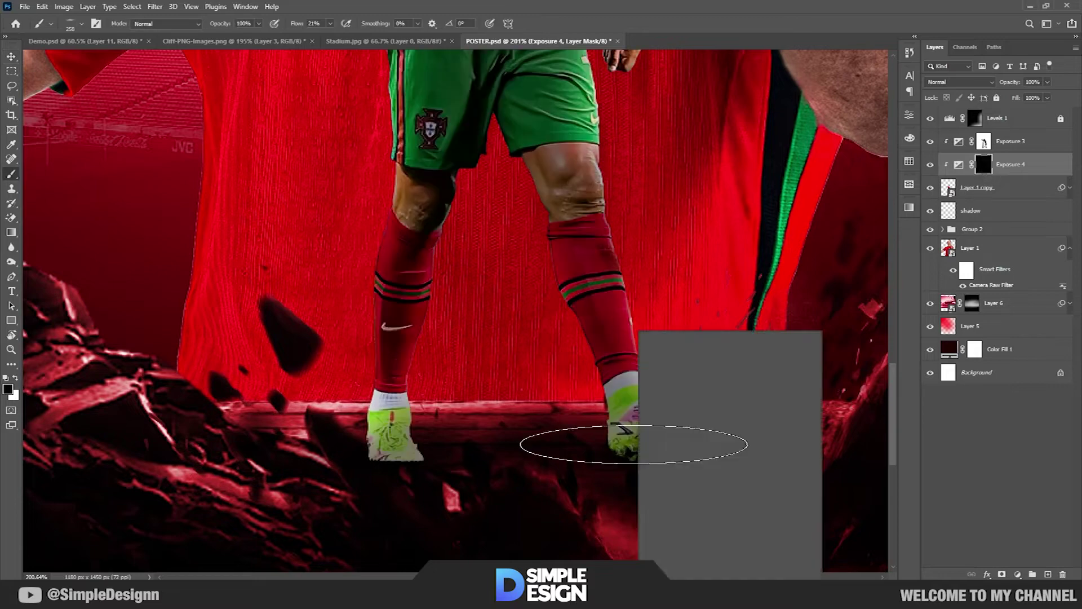
key("Escape")
scroll(658, 441, "up", 1)
key("x")
key("[")
key("[")
key("[")
left_click_drag(659, 441, 677, 447)
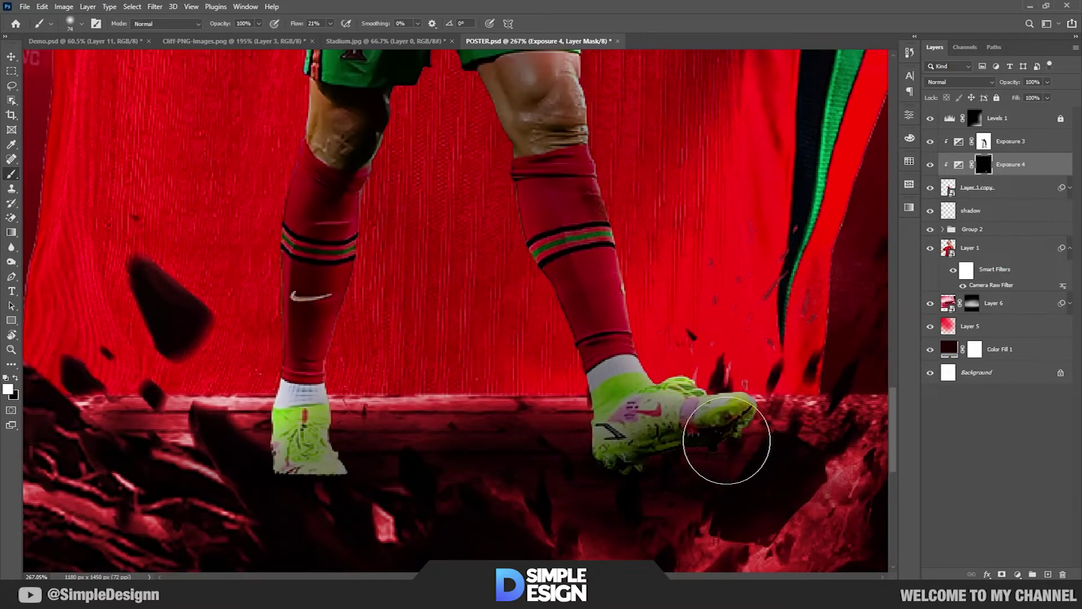
left_click_drag(316, 451, 354, 469)
Step: Refine the boot and leg shading with a smaller brush and open the adjustment list
key("[")
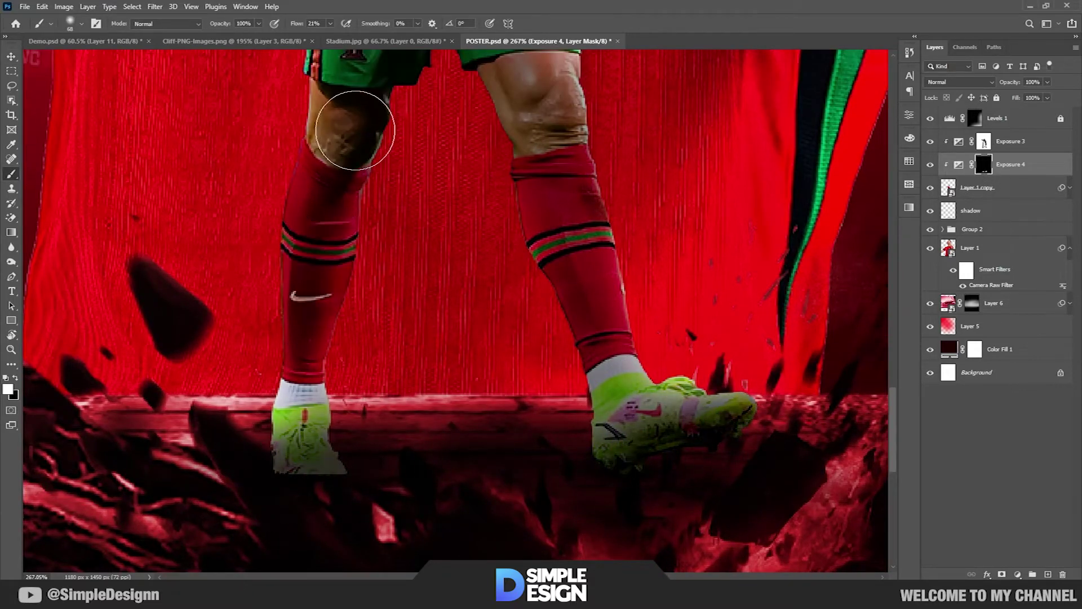
scroll(551, 314, "up", 5)
scroll(423, 339, "down", 5)
key("v")
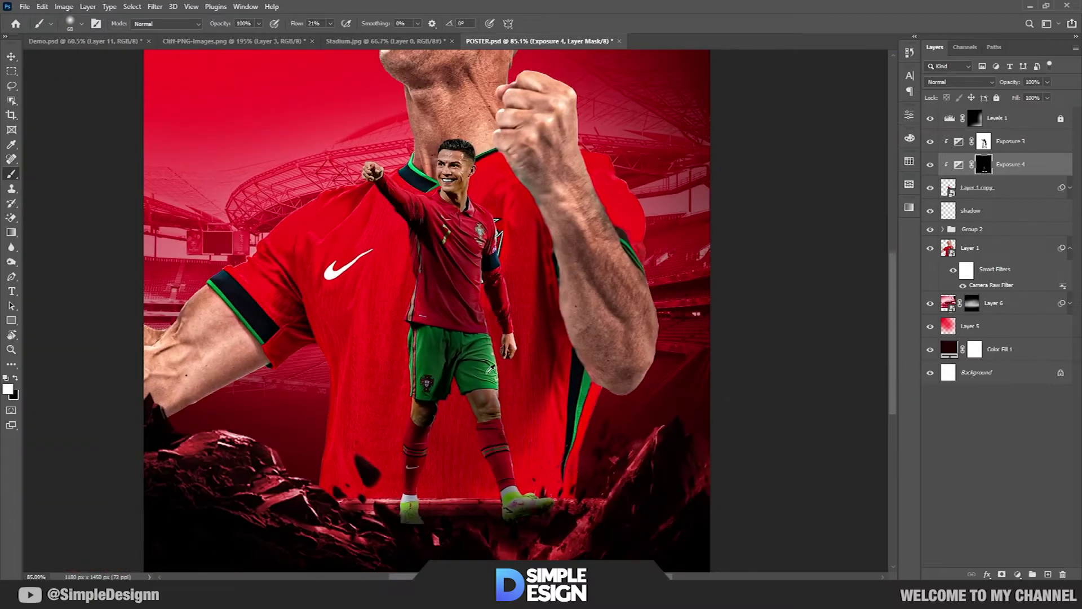
scroll(455, 225, "down", 1)
scroll(456, 224, "down", 1)
left_click(1018, 574)
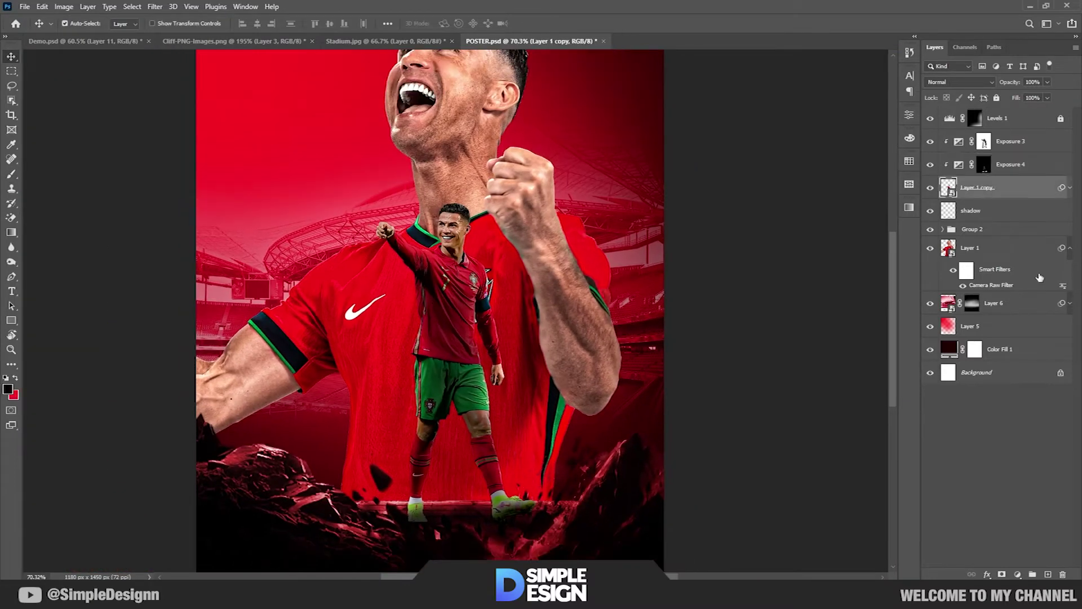
Step: Add a clipped Exposure adjustment at +1.72 with an inverted mask
left_click(1027, 444)
left_click_drag(814, 175, 833, 176)
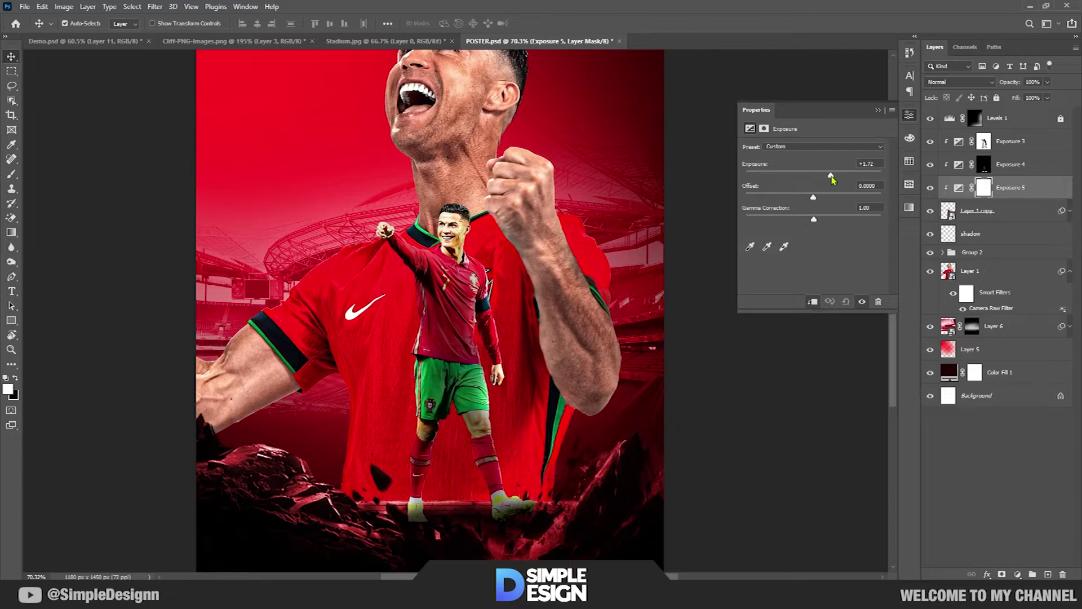
left_click(879, 110)
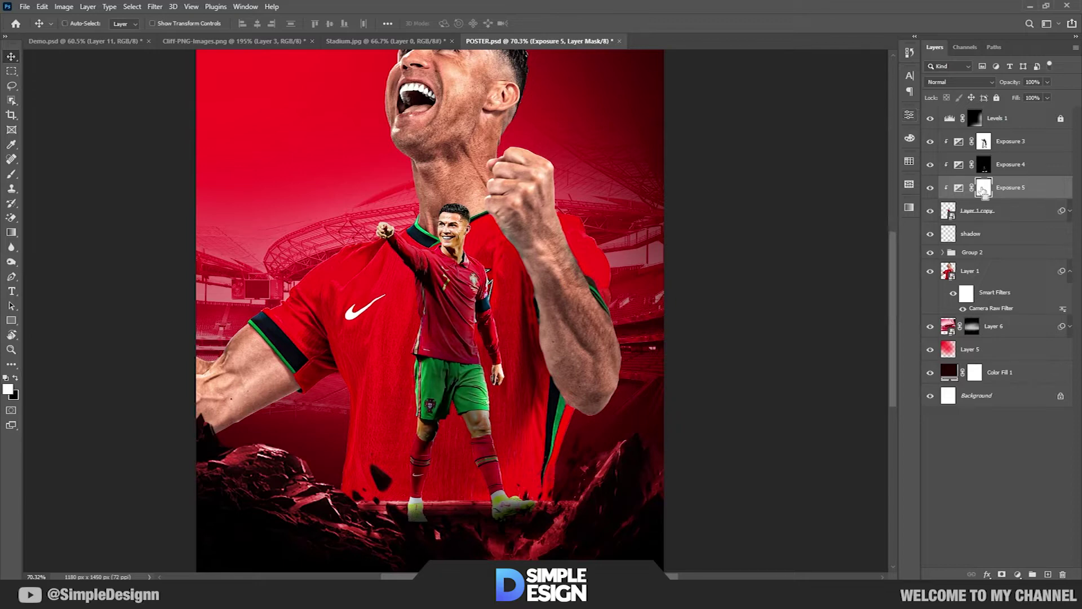
key("ctrl+i")
key("b")
scroll(456, 282, "up", 5)
scroll(483, 254, "up", 6)
Step: Paint white rim highlights along the arm, jersey edge, left leg and right knee
left_click_drag(511, 339, 516, 406)
left_click_drag(428, 166, 468, 358)
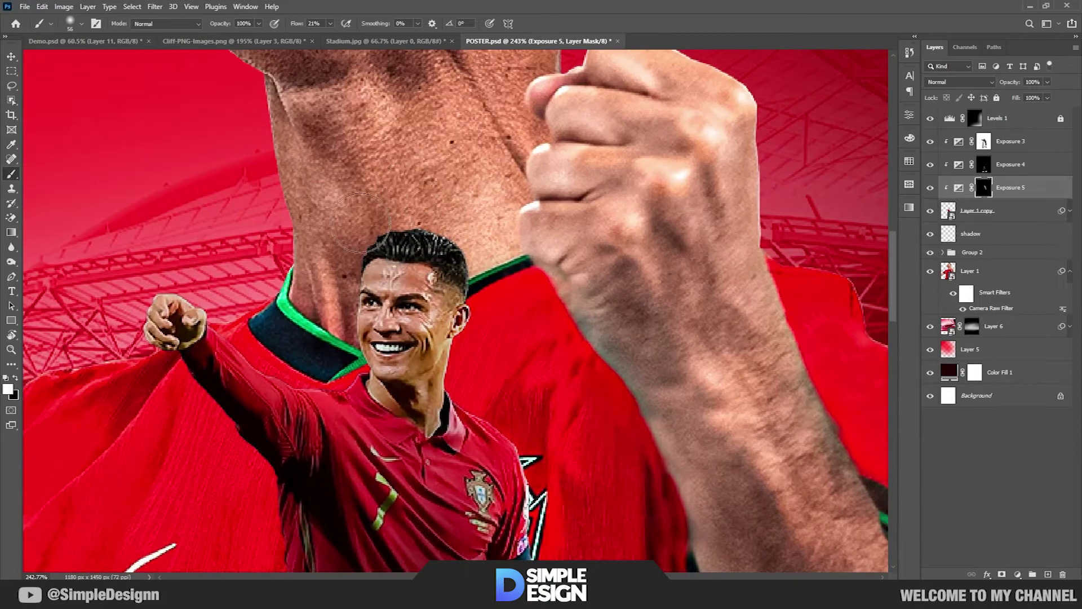
left_click_drag(234, 361, 164, 331)
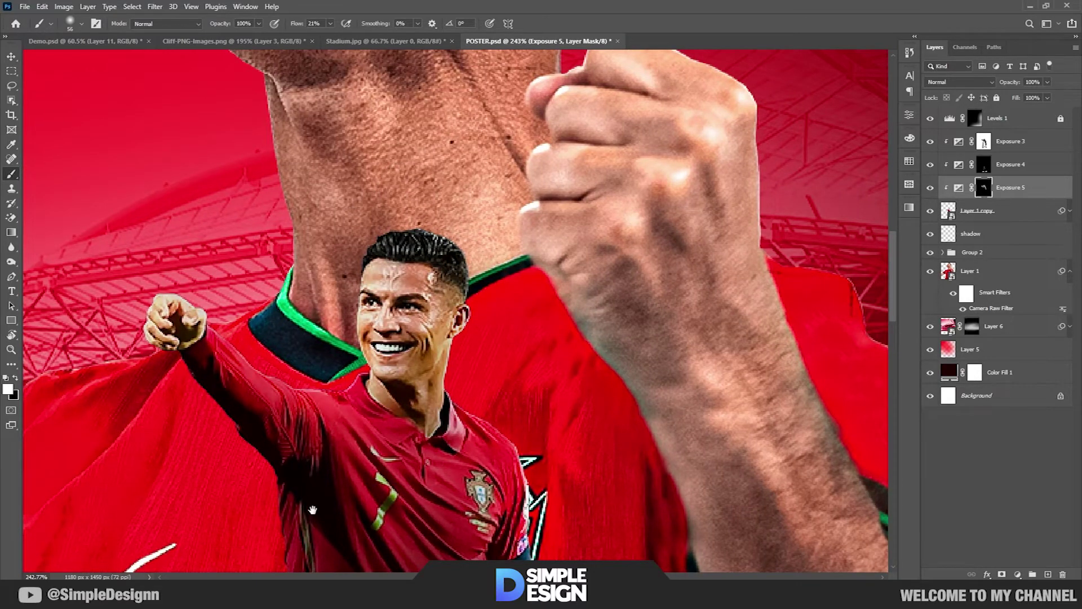
left_click_drag(308, 505, 333, 237)
mouse_move(375, 515)
left_mouse_down()
mouse_move(375, 241)
mouse_move(416, 411)
mouse_move(491, 237)
mouse_move(621, 223)
left_mouse_up()
scroll(416, 411, "down", 5)
scroll(556, 234, "up", 5)
left_click_drag(556, 235, 676, 450)
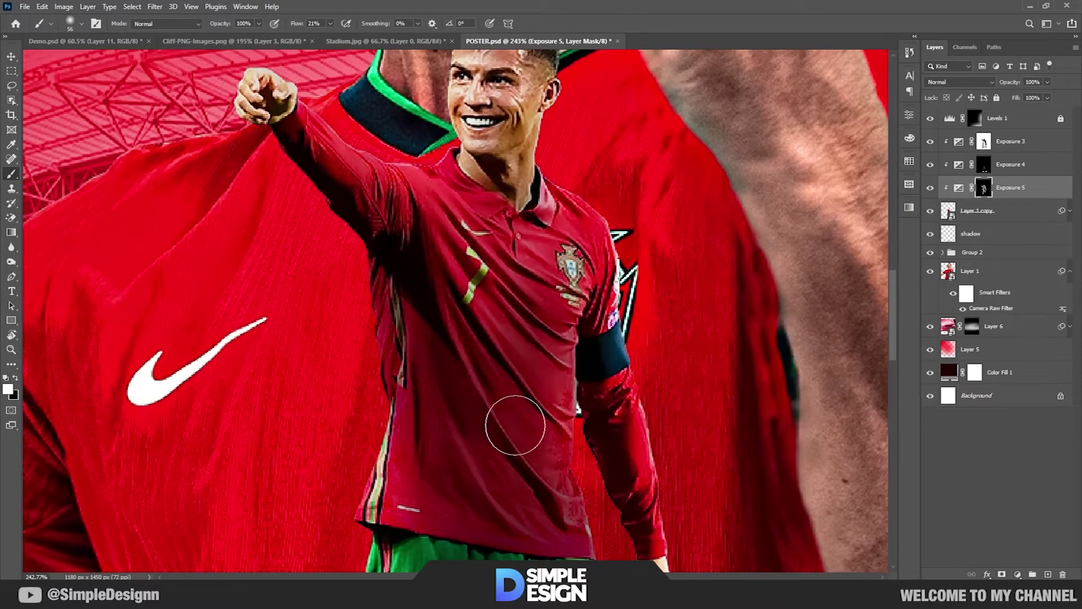
scroll(598, 241, "down", 3)
scroll(511, 304, "down", 3)
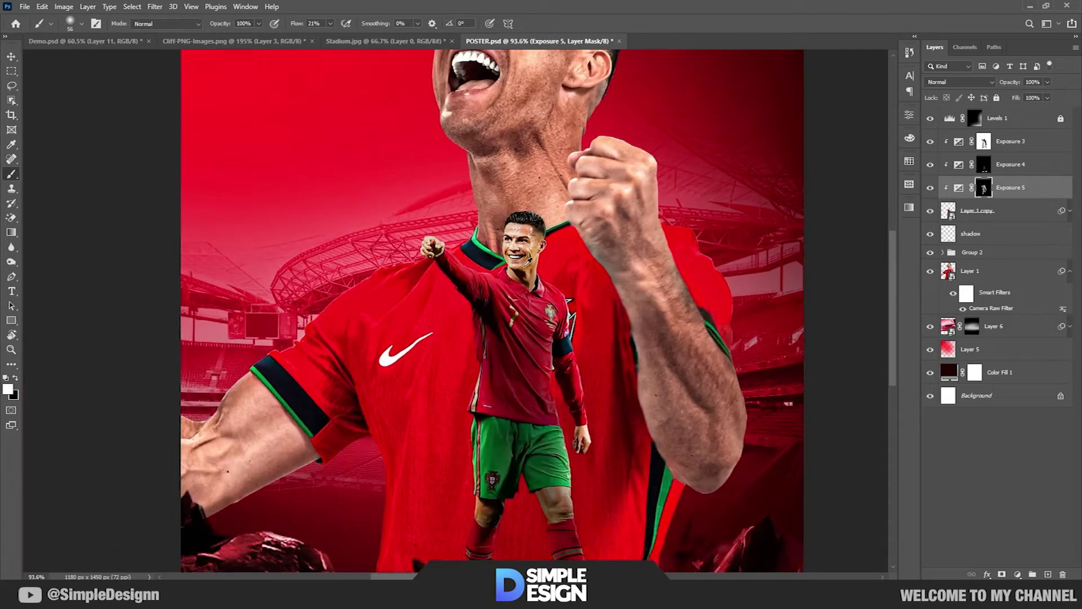
scroll(510, 305, "up", 2)
Step: Add a deep red #b00000 Solid Color fill layer
left_click(1016, 152)
left_click(1017, 574)
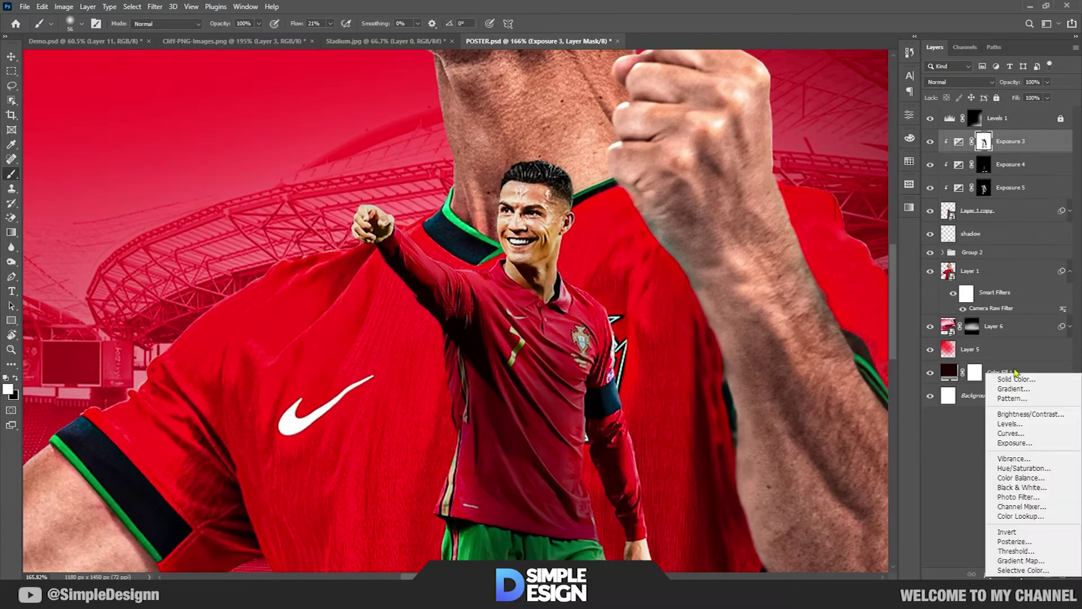
left_click(1009, 378)
left_click(928, 358)
Step: Blend the red fill in Overlay mode at 19% opacity
left_click(1018, 316)
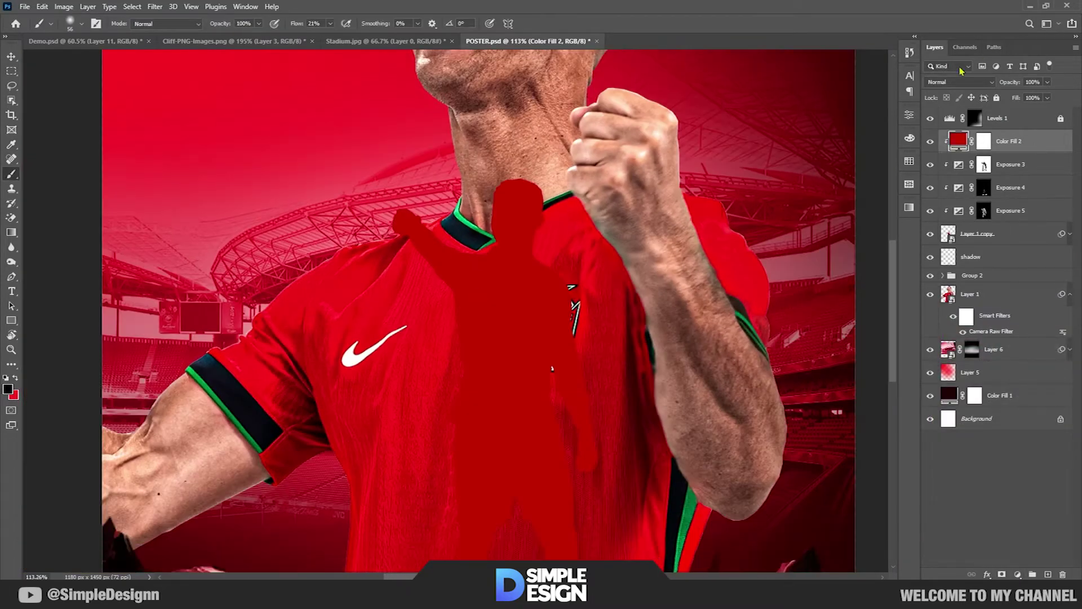
left_click(958, 82)
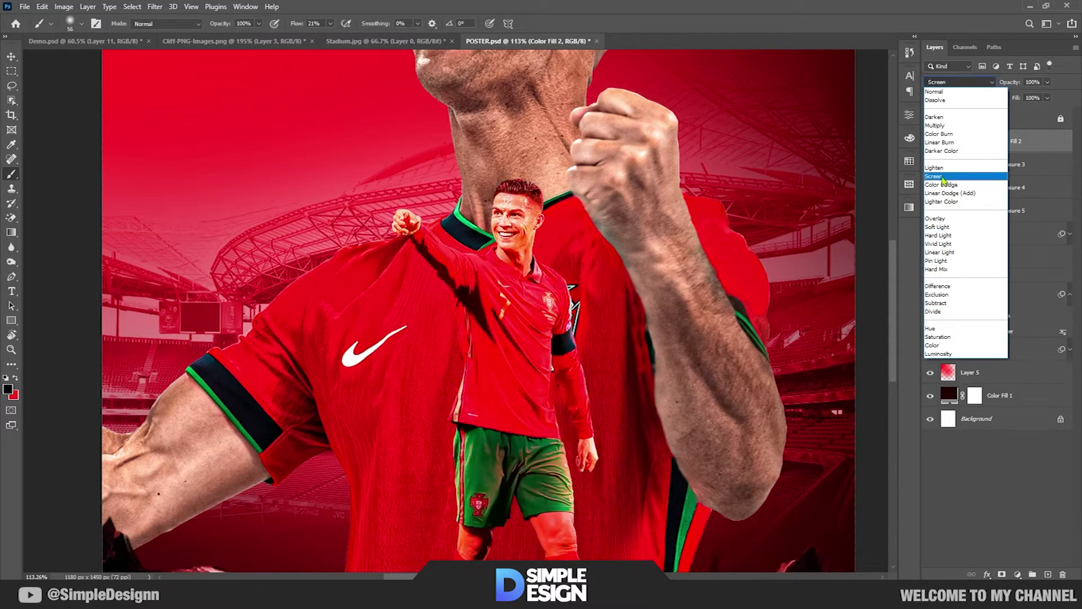
left_click(950, 219)
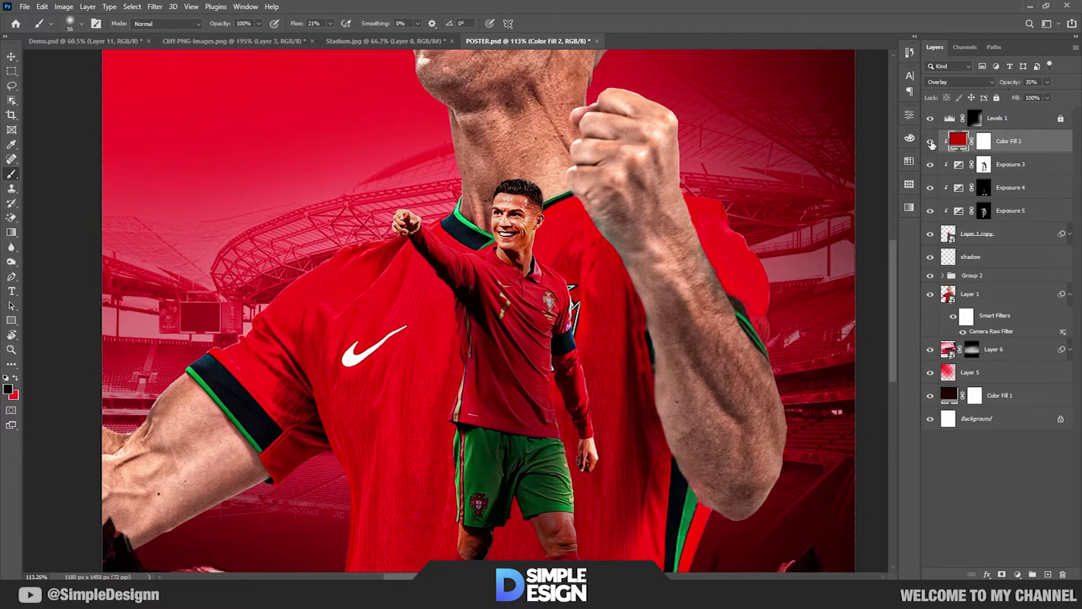
left_click_drag(1012, 85, 978, 115)
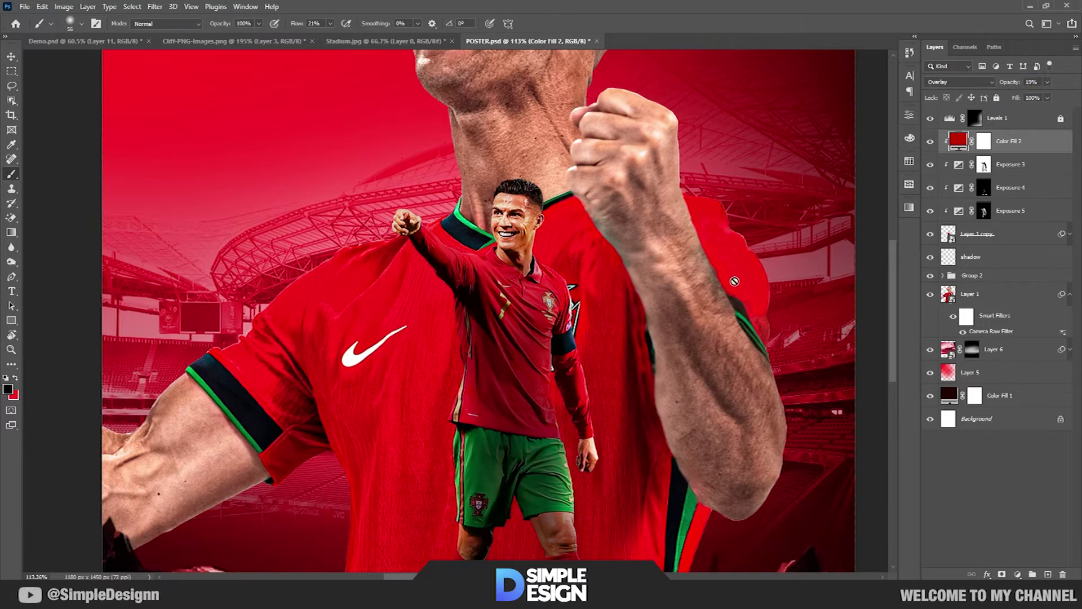
key("ctrl+0")
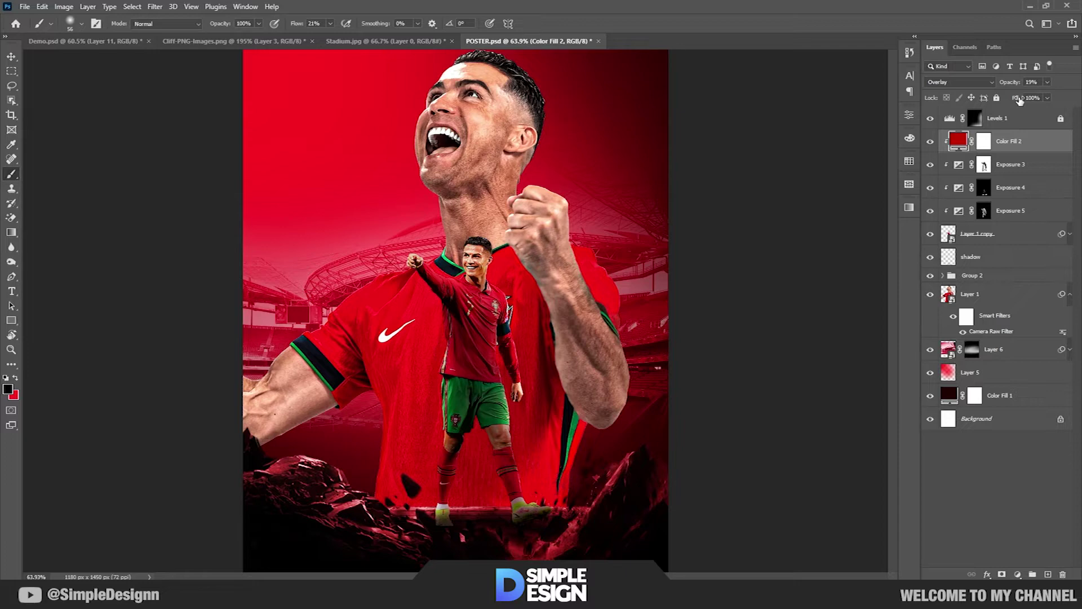
Step: Add a Selective Color adjustment at the top of the layer stack
key("v")
scroll(475, 252, "up", 5)
scroll(475, 252, "up", 5)
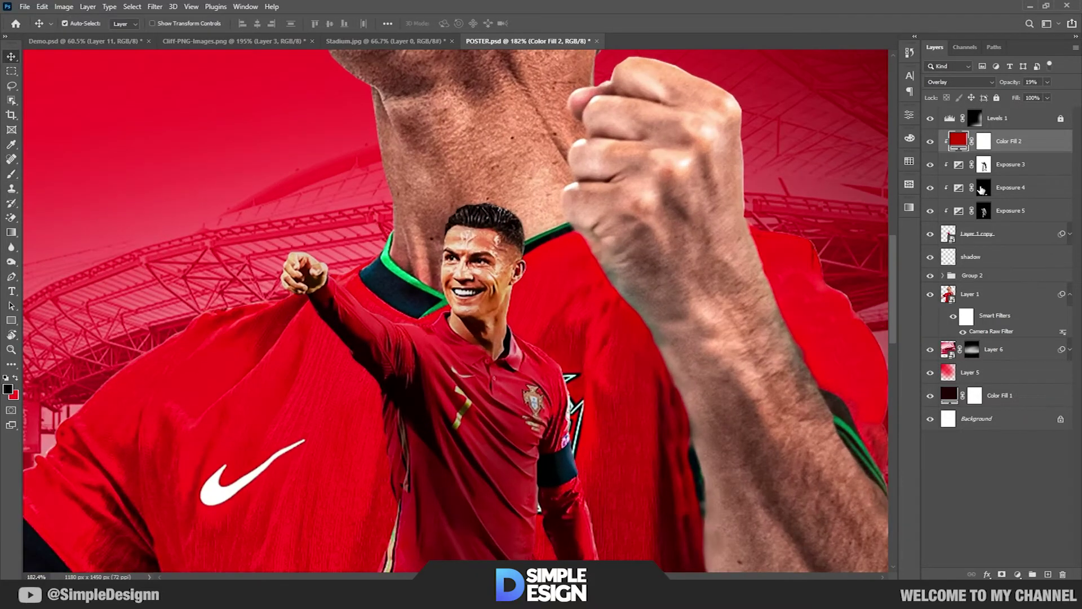
left_click(1017, 574)
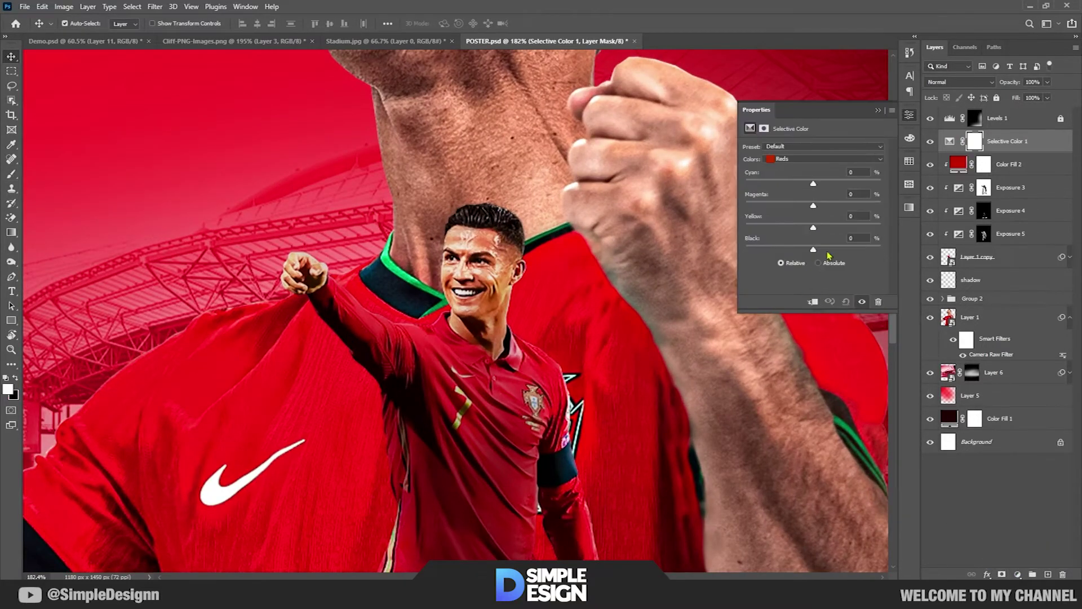
Step: Clip a Selective Color to the small player: Reds Cyan +25, Magenta +8, Yellow -7, Black +8, 75% opacity
left_click(813, 302)
mouse_move(814, 249)
left_mouse_down()
mouse_move(844, 249)
mouse_move(820, 255)
mouse_move(791, 227)
left_mouse_up()
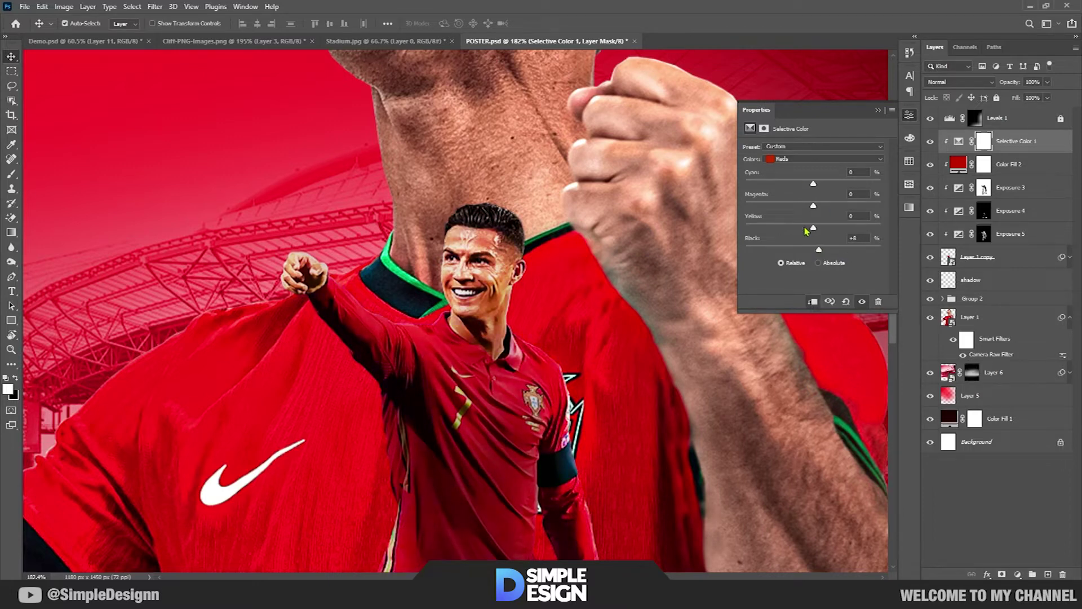
left_click_drag(813, 207, 812, 208)
left_click_drag(779, 186, 855, 188)
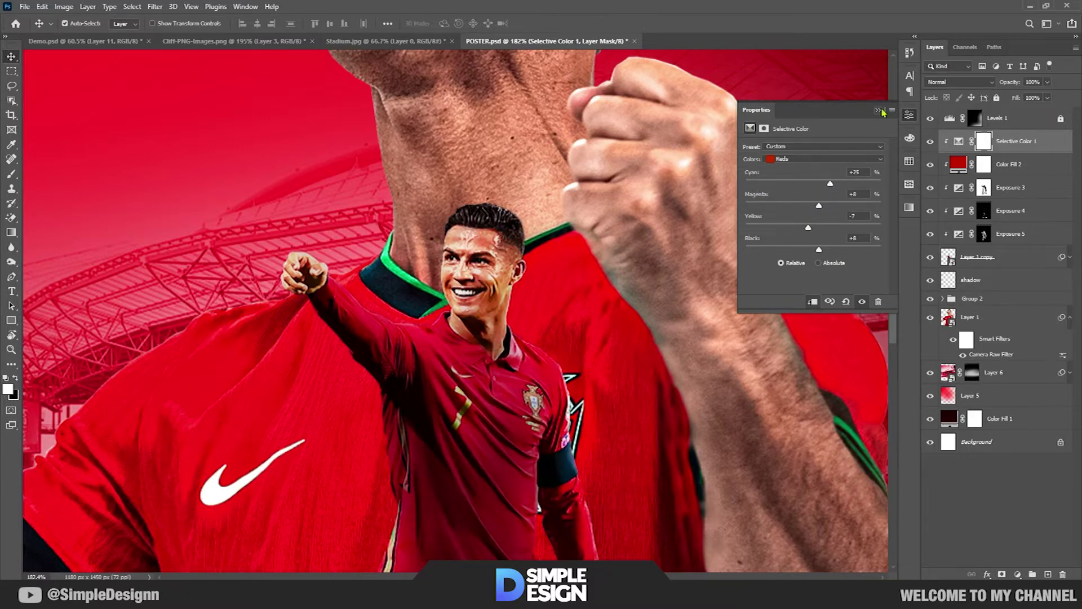
left_click(879, 110)
scroll(817, 225, "down", 5)
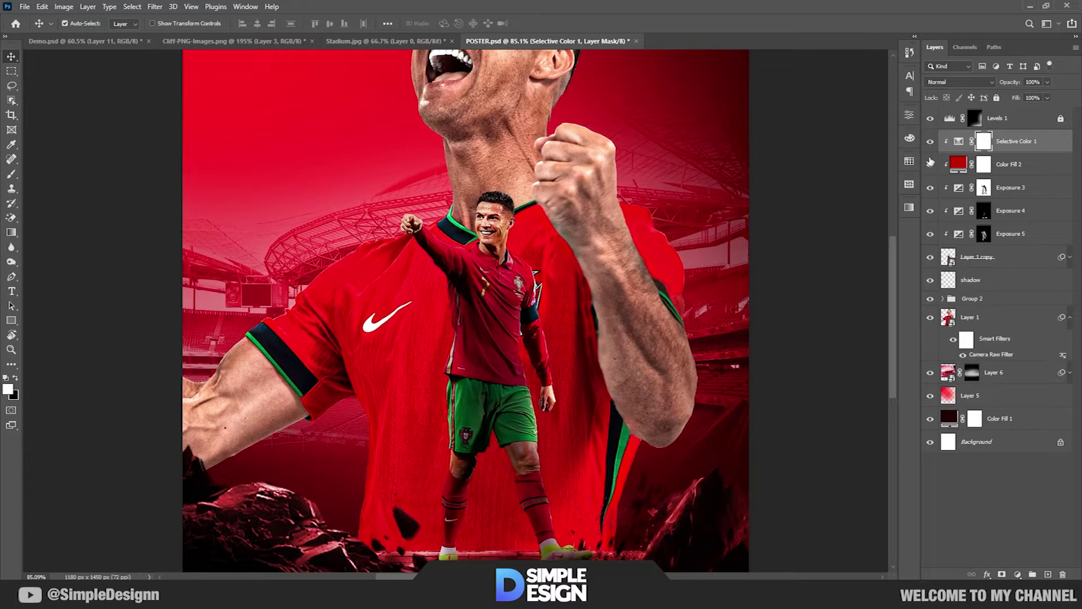
left_click(930, 141)
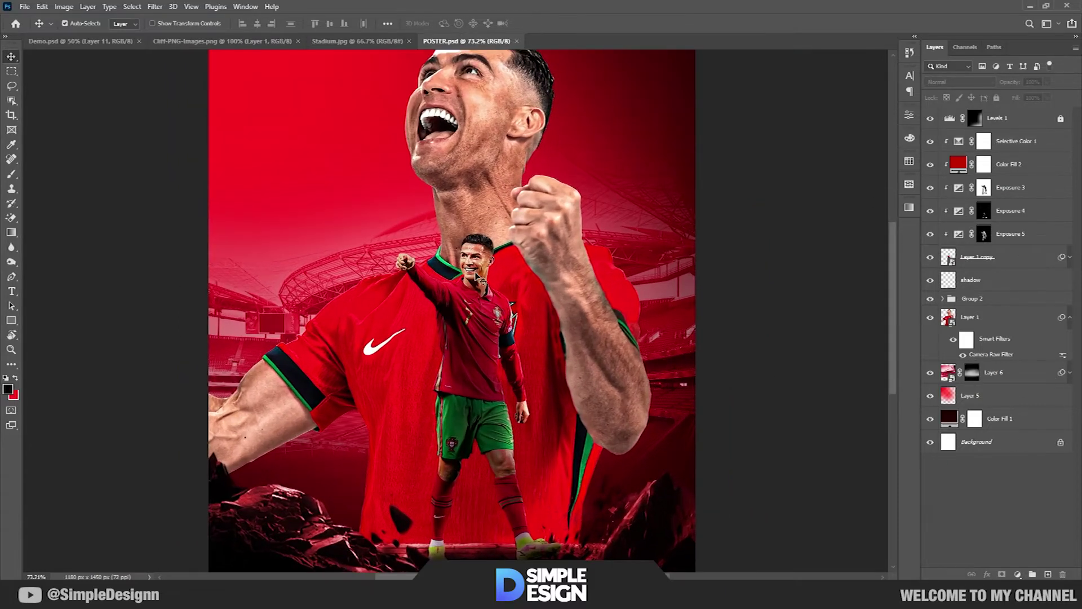
Step: Add a red #cc0000 Solid Color fill layer above the big player's Layer 1
left_click(478, 278)
left_click(1018, 574)
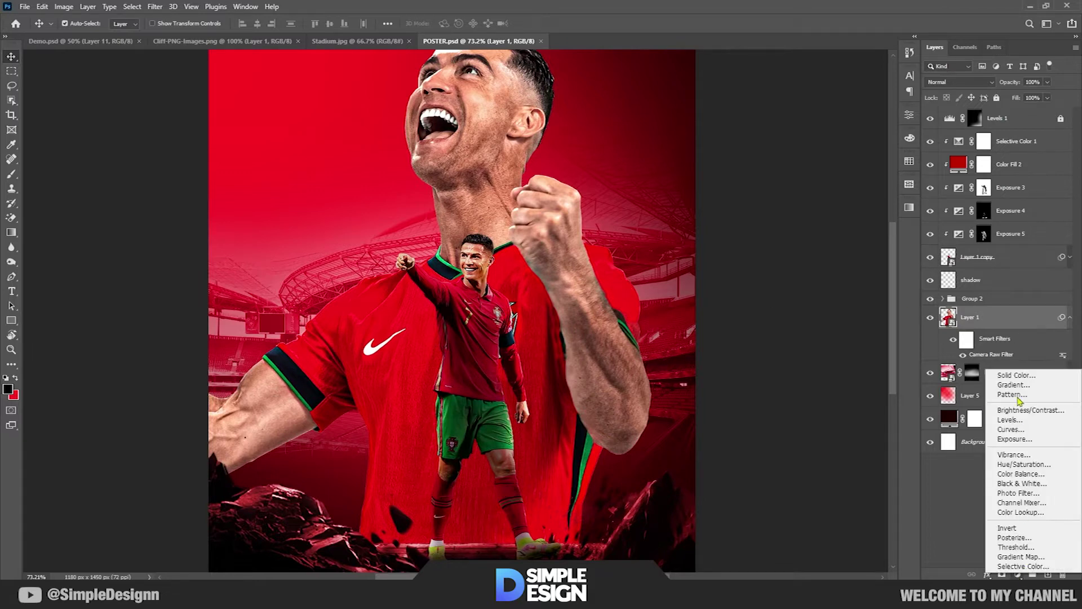
left_click(1017, 376)
type("cc0000")
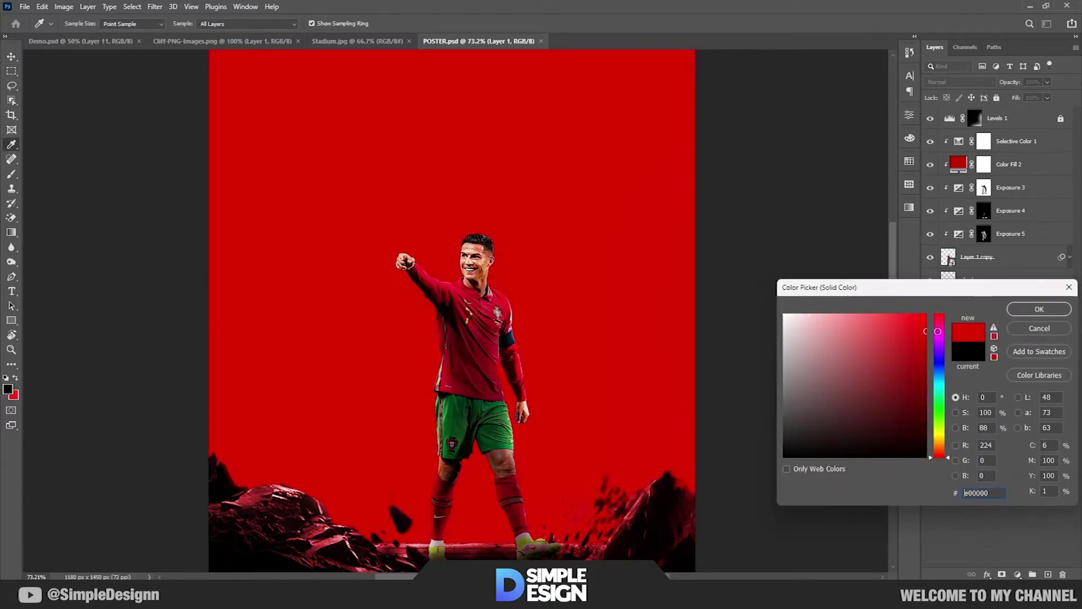
left_click(1040, 309)
Step: Set the red fill to Overlay blend mode at 6% opacity
left_click(959, 82)
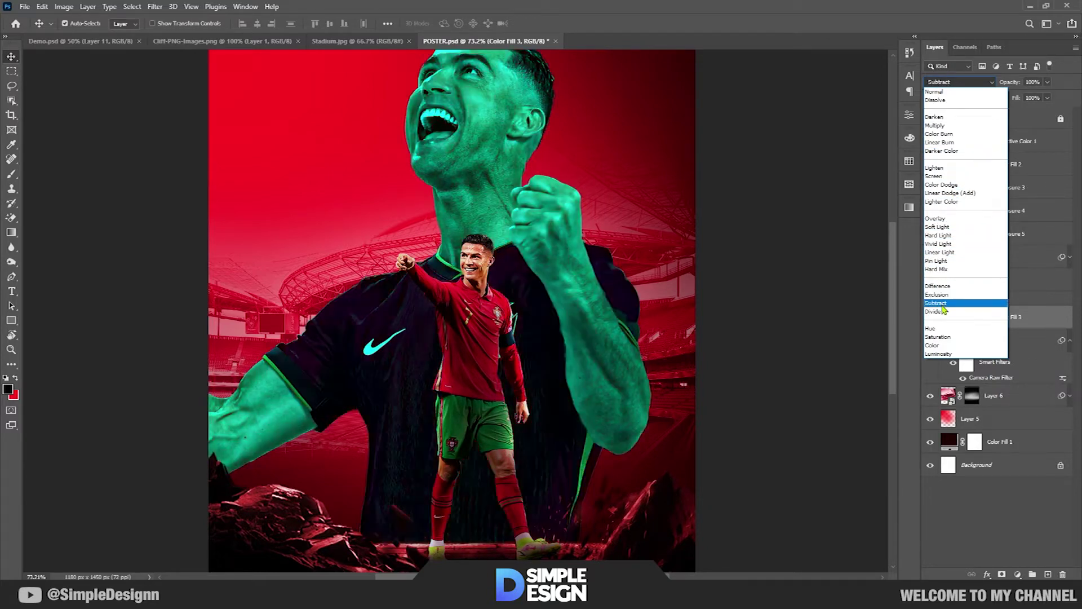
left_click(942, 218)
left_click_drag(995, 84, 973, 84)
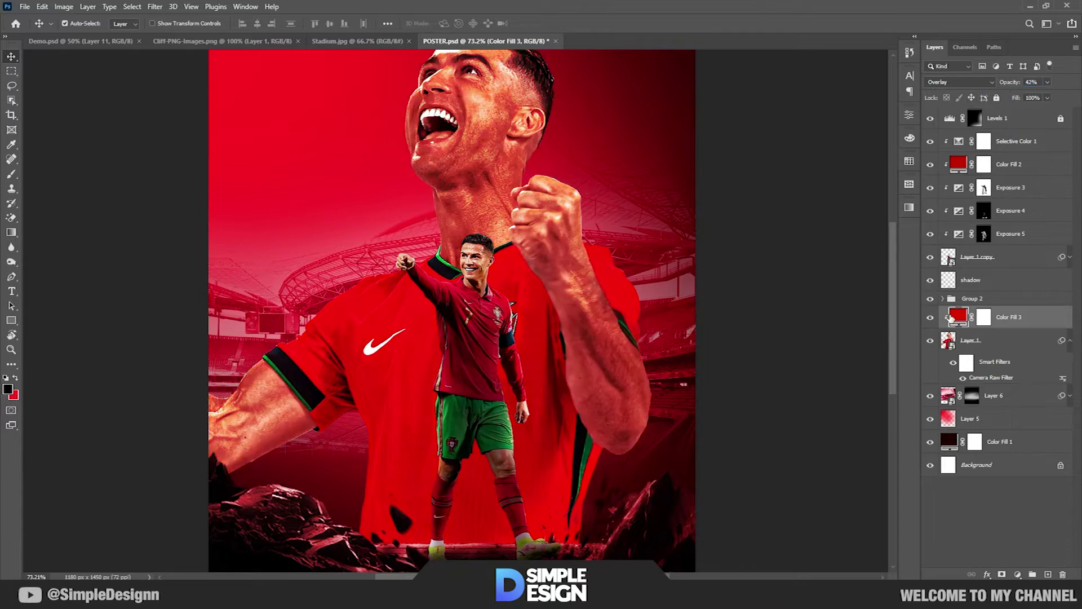
left_click(988, 521)
key("ctrl+0")
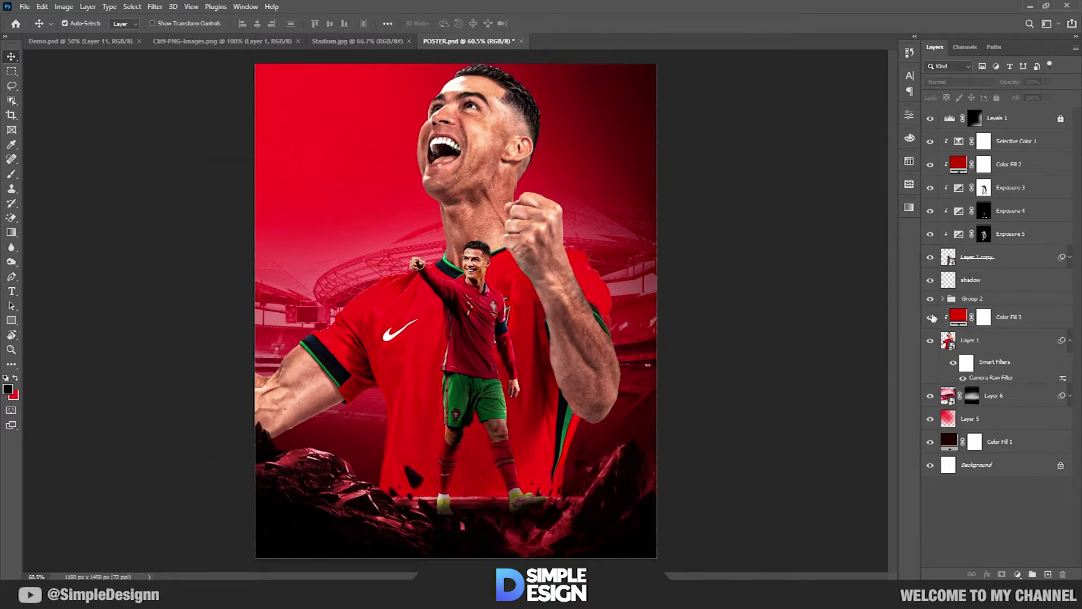
left_click(1012, 320)
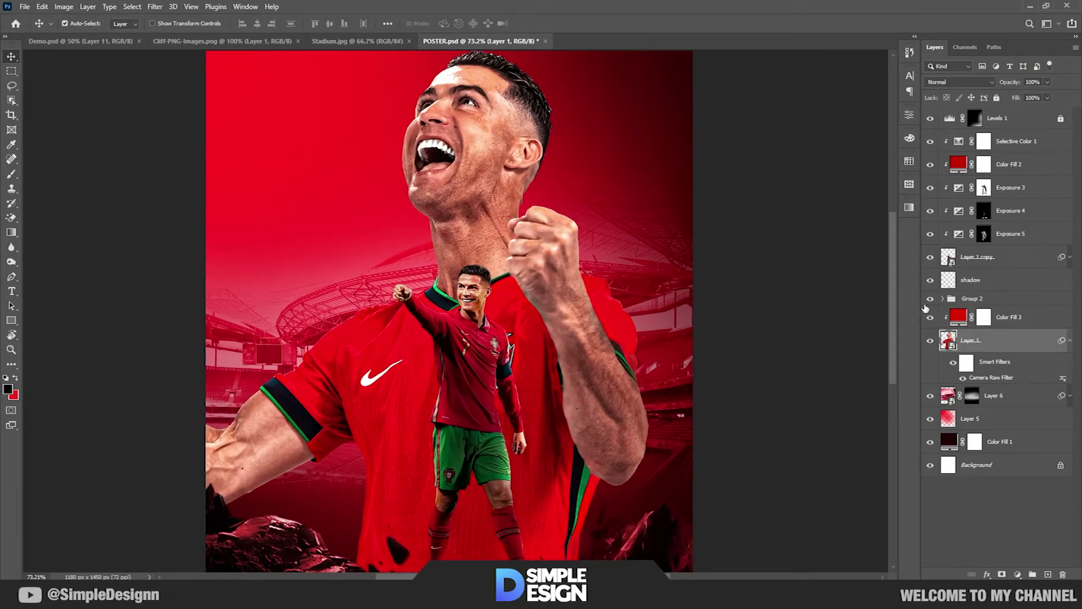
Step: Add Layer 7 above Color Fill 3, filled with 50% gray and set to Overlay
left_click(1048, 574)
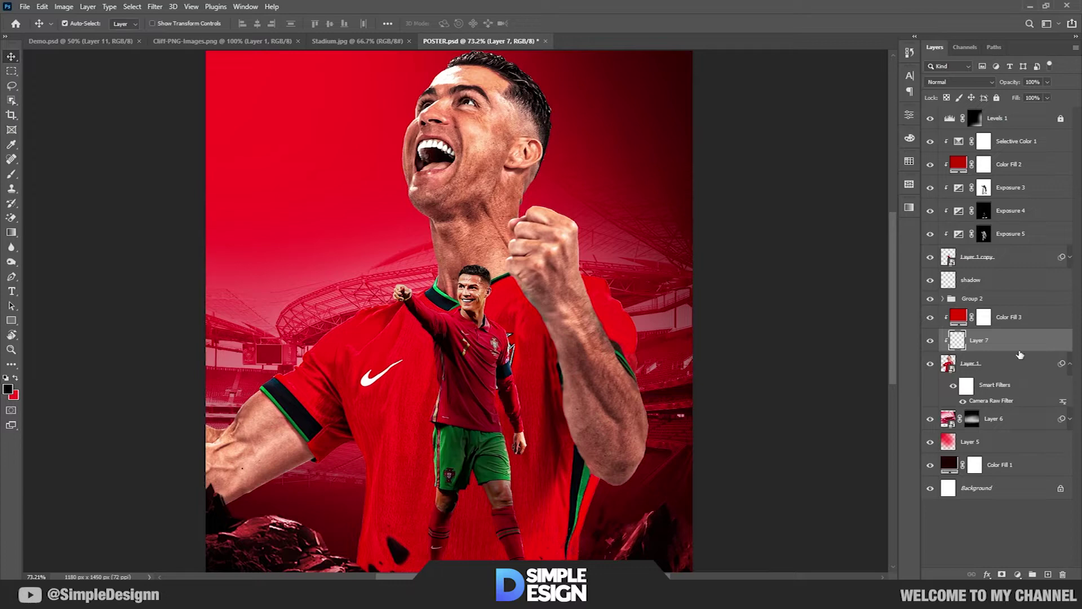
left_click_drag(1009, 341, 1004, 325)
left_click(42, 7)
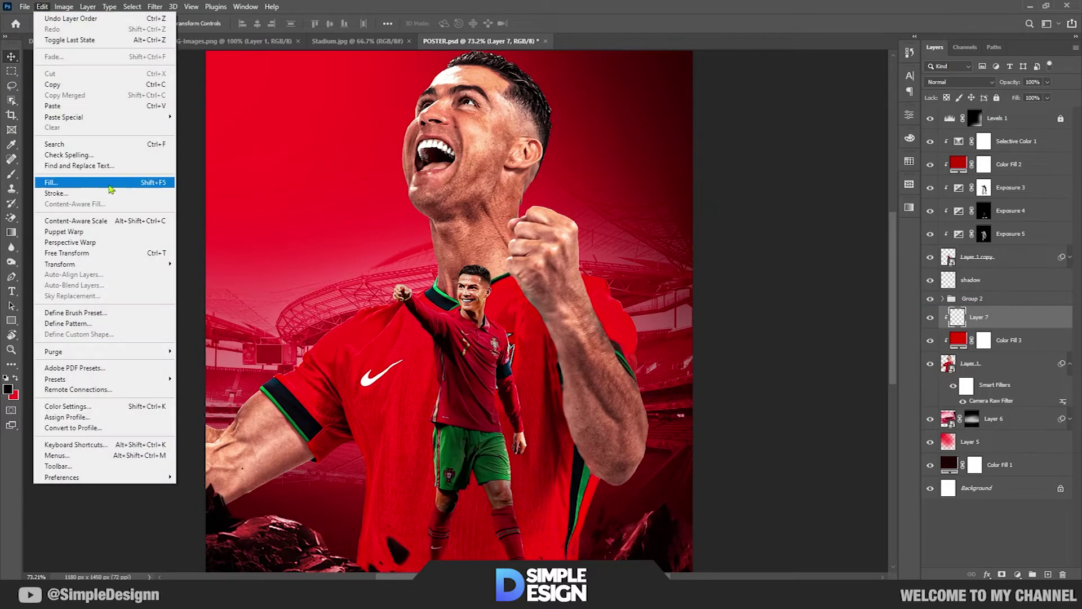
left_click(52, 182)
left_click(623, 158)
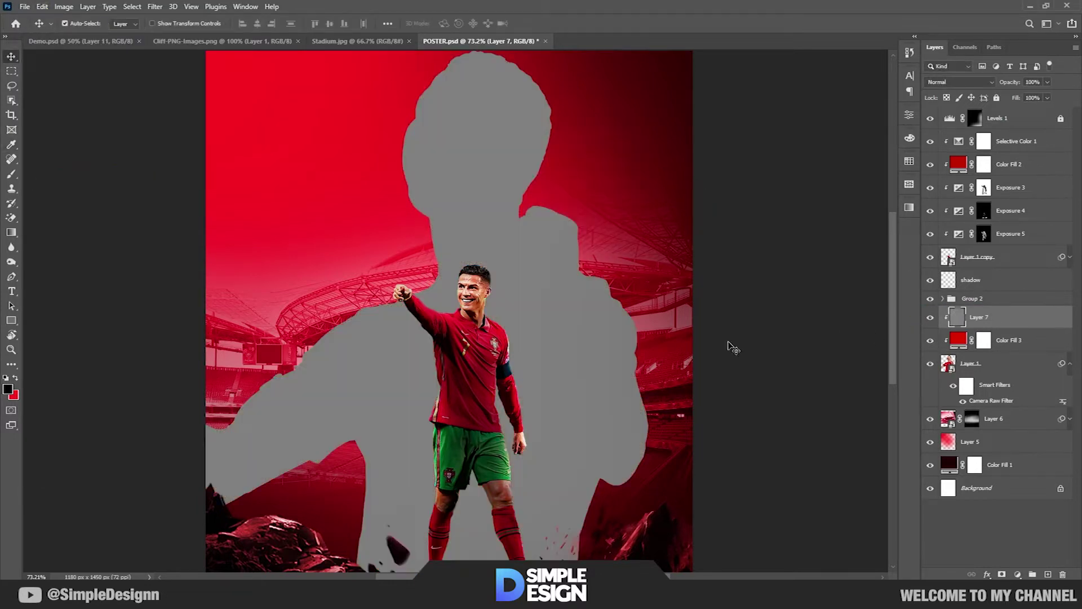
left_click(959, 82)
left_click(965, 225)
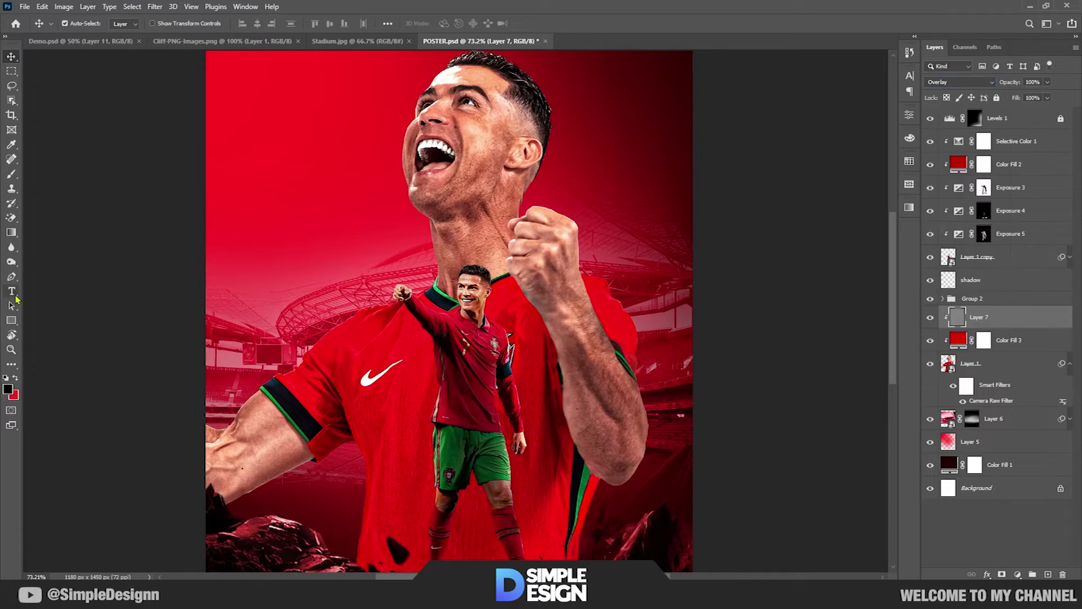
Step: Burn shadows into the neck crease under the chin and beside the nose and cheek
left_click(13, 262)
scroll(456, 223, "up", 2)
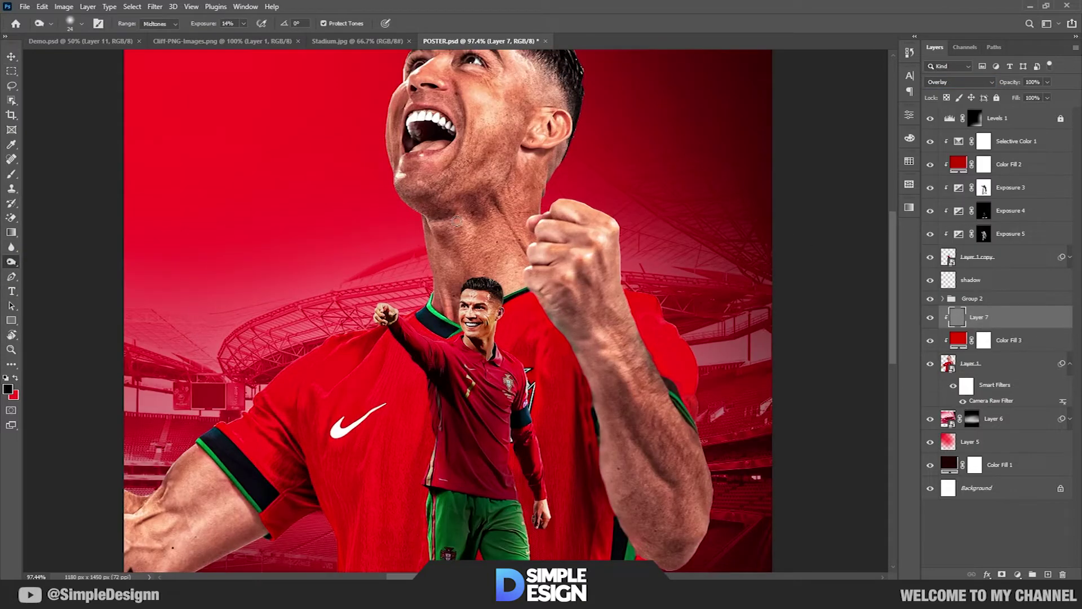
scroll(462, 226, "up", 1)
scroll(472, 233, "up", 2)
left_click_drag(472, 233, 533, 308)
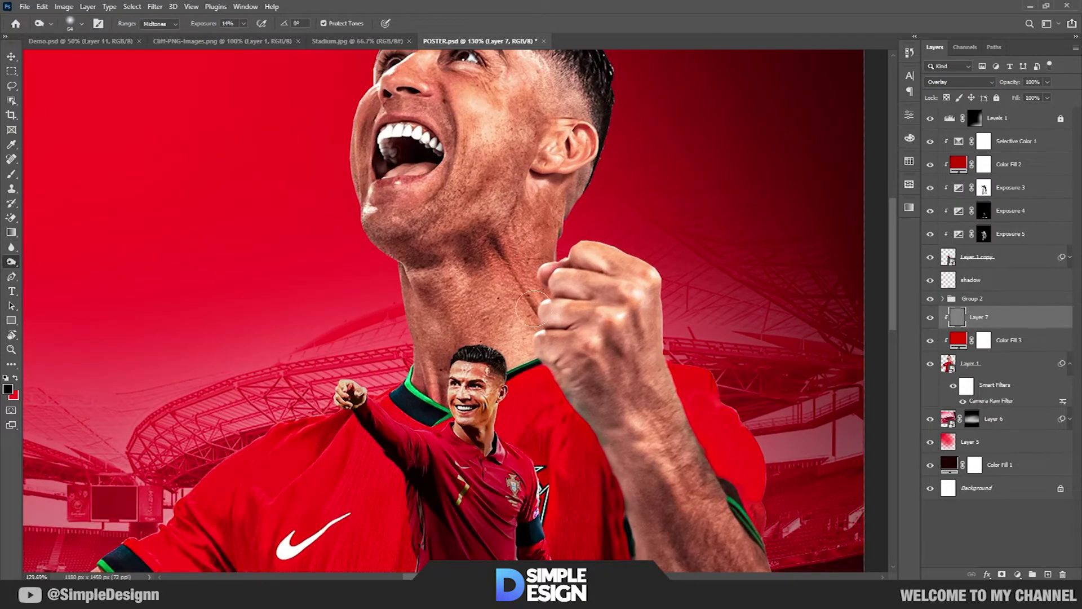
scroll(406, 247, "up", 3)
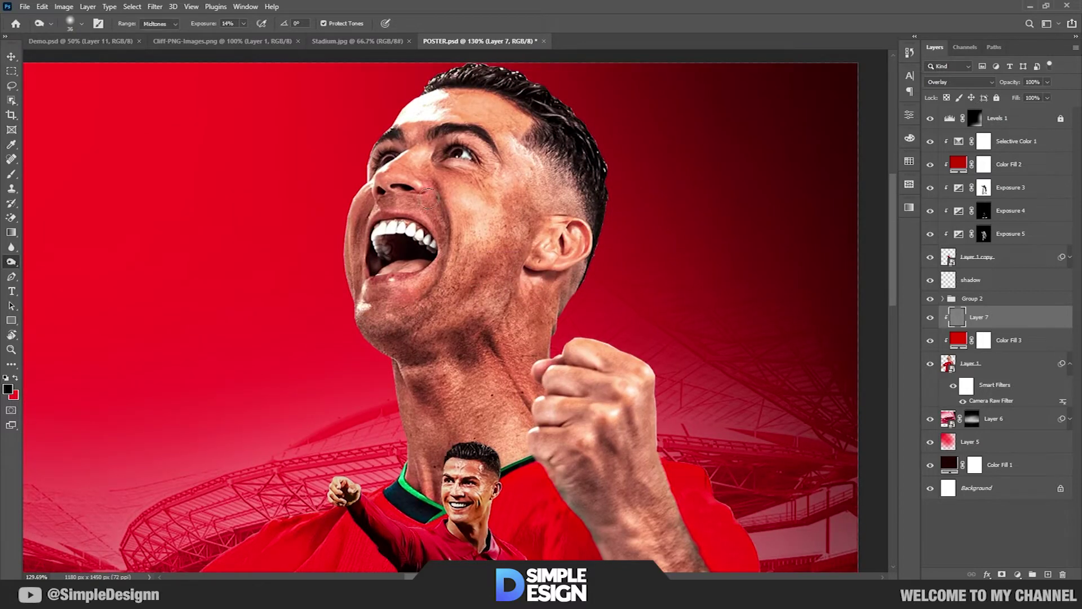
scroll(428, 197, "up", 3)
left_click_drag(424, 270, 365, 359)
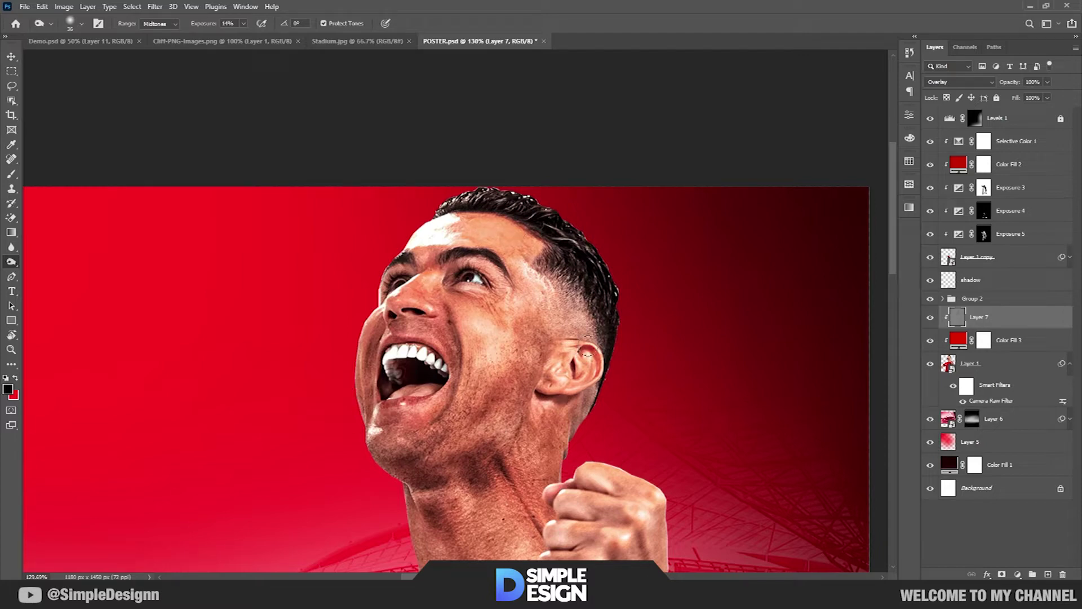
scroll(564, 378, "down", 3)
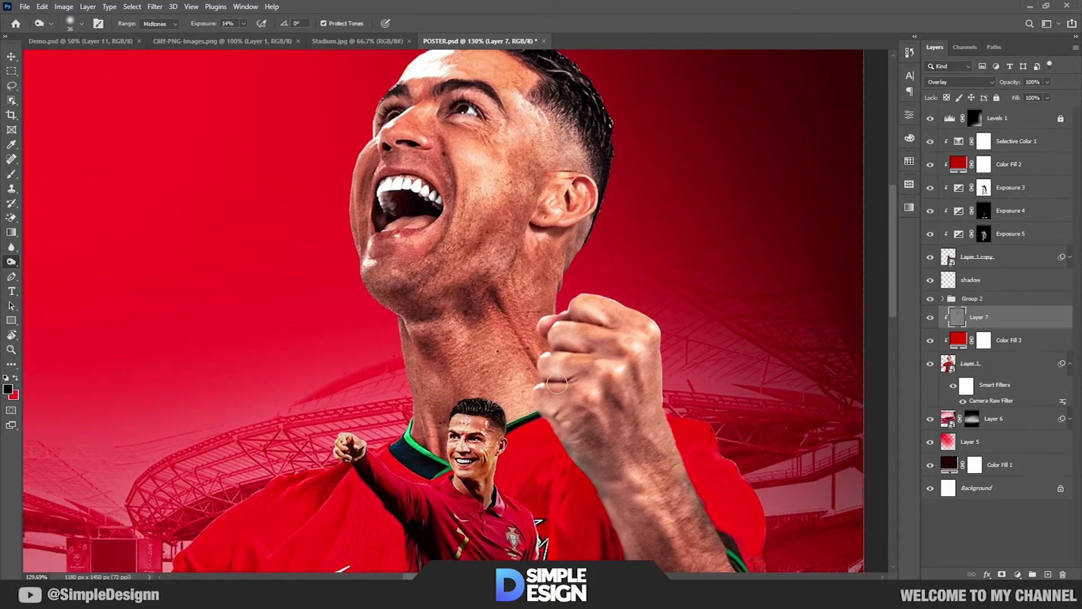
Step: Review the whole figure, then add a layer mask to the big player's Layer 1
left_click_drag(640, 426, 611, 329)
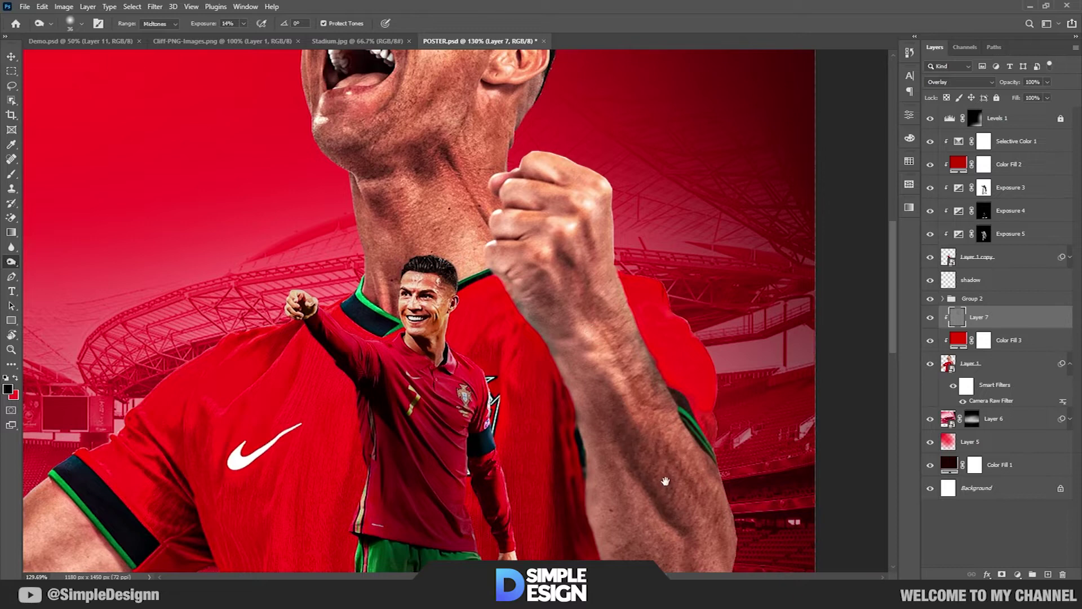
left_click_drag(666, 481, 619, 379)
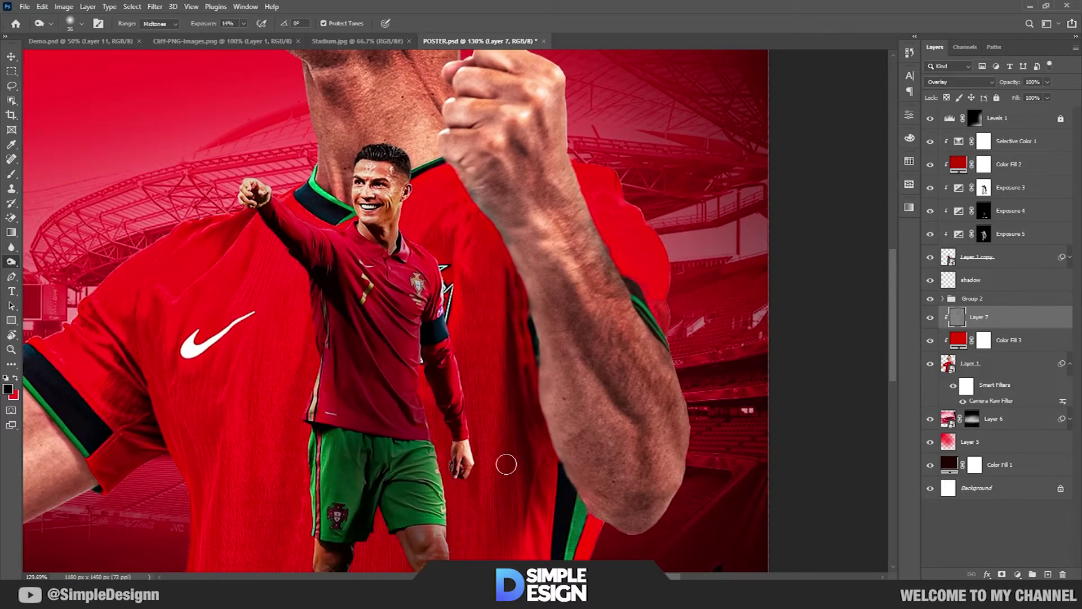
mouse_move(124, 376)
left_mouse_down()
mouse_move(522, 230)
mouse_move(483, 305)
left_mouse_up()
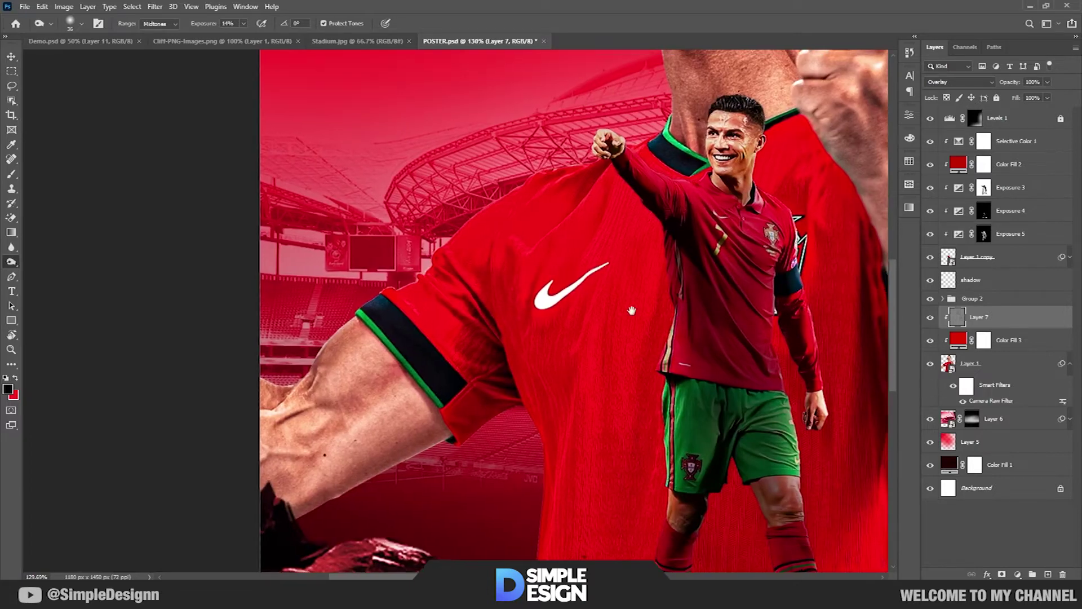
left_click_drag(685, 206, 566, 424)
left_click_drag(614, 212, 618, 307)
left_click_drag(643, 170, 606, 266)
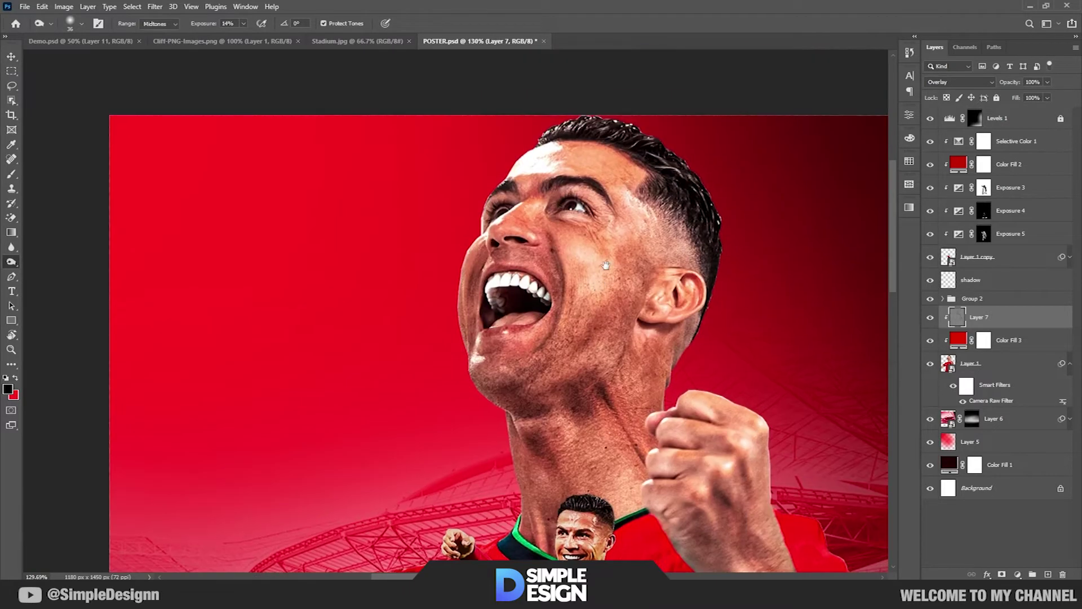
scroll(620, 210, "down", 5)
scroll(510, 316, "up", 1)
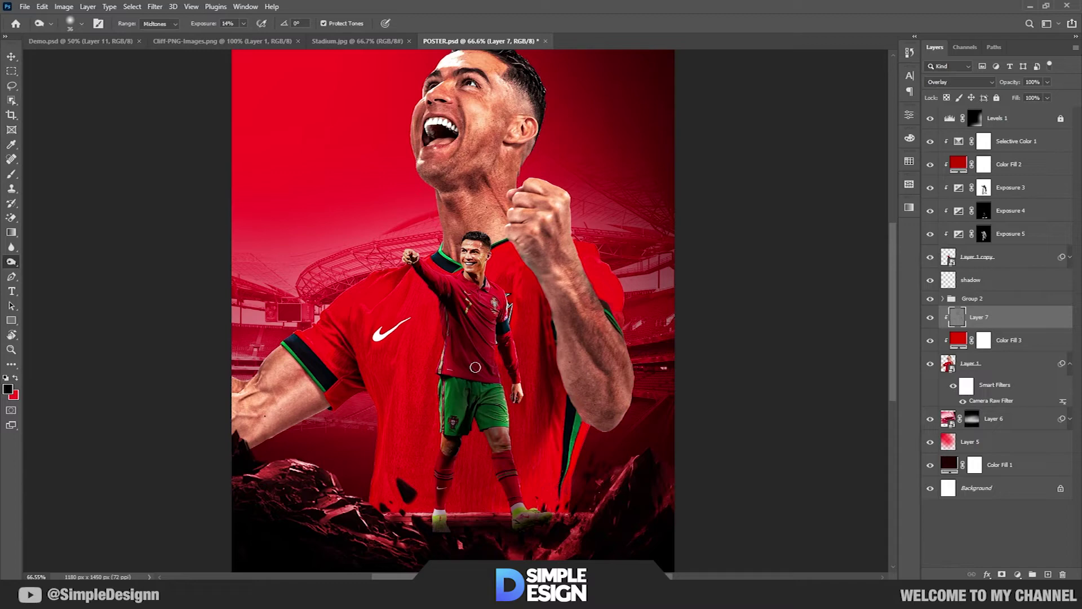
left_click(981, 363)
left_click(1002, 574)
Step: Brush black onto Layer 1's mask to blend away the big player's lower area
key("b")
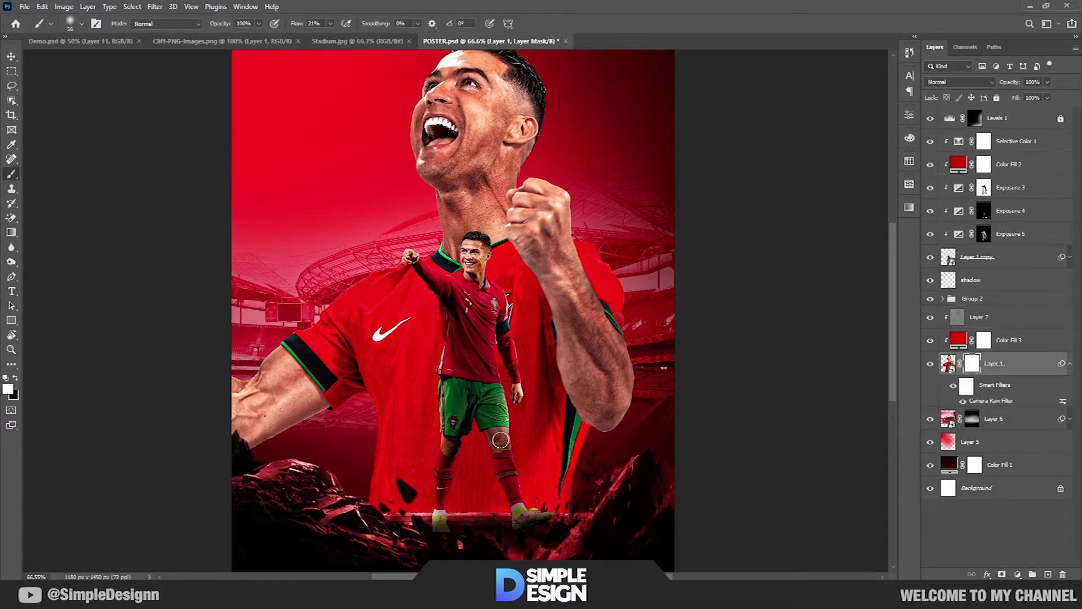
key("x")
left_click_drag(321, 507, 488, 467)
key("ctrl+z")
key("x")
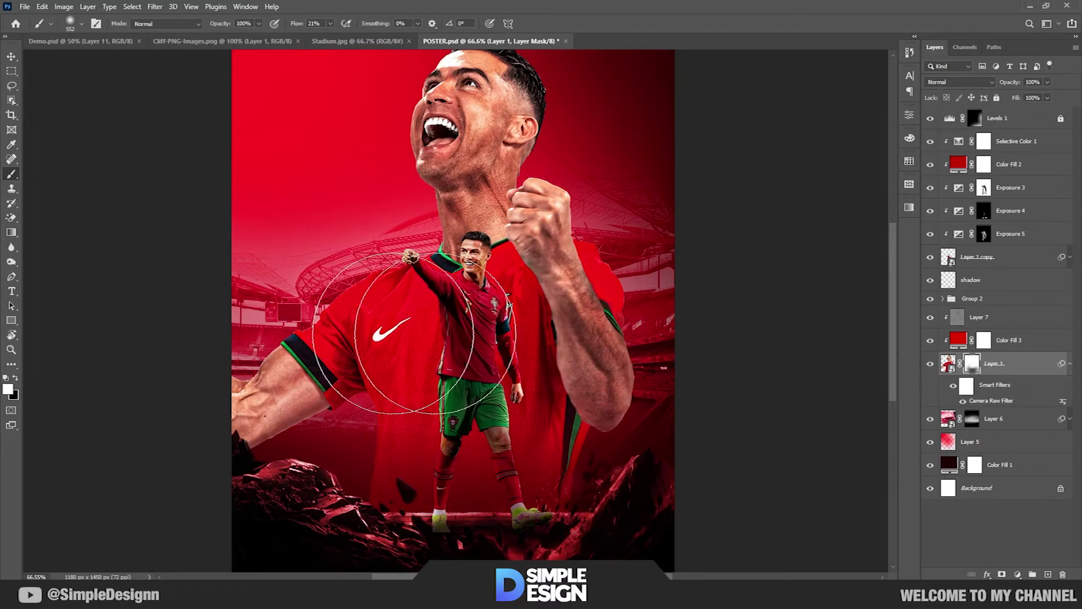
scroll(571, 331, "down", 2)
key("x")
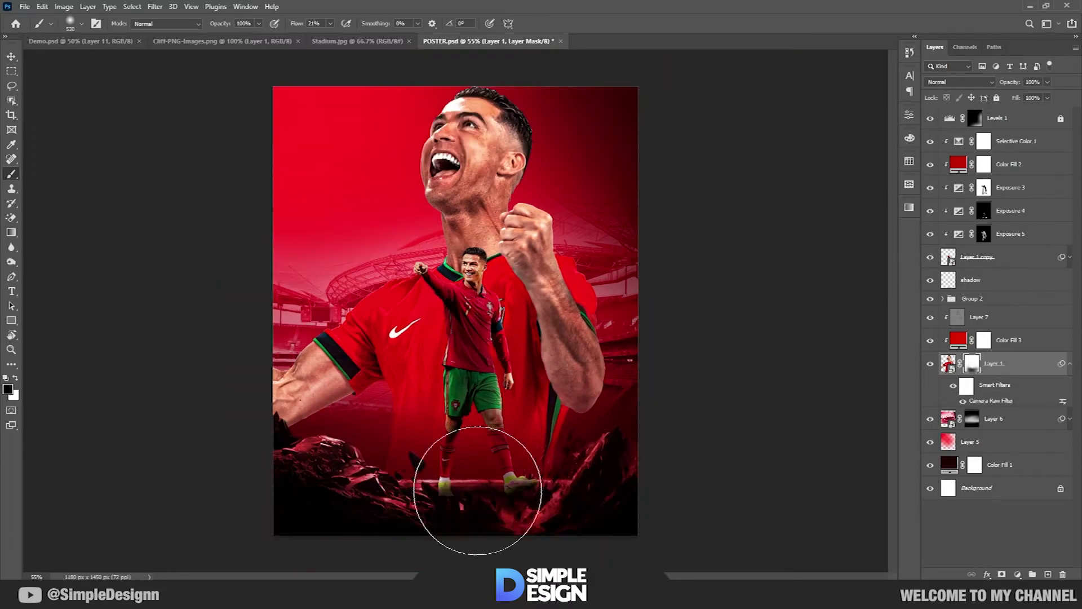
scroll(481, 345, "up", 2)
key("x")
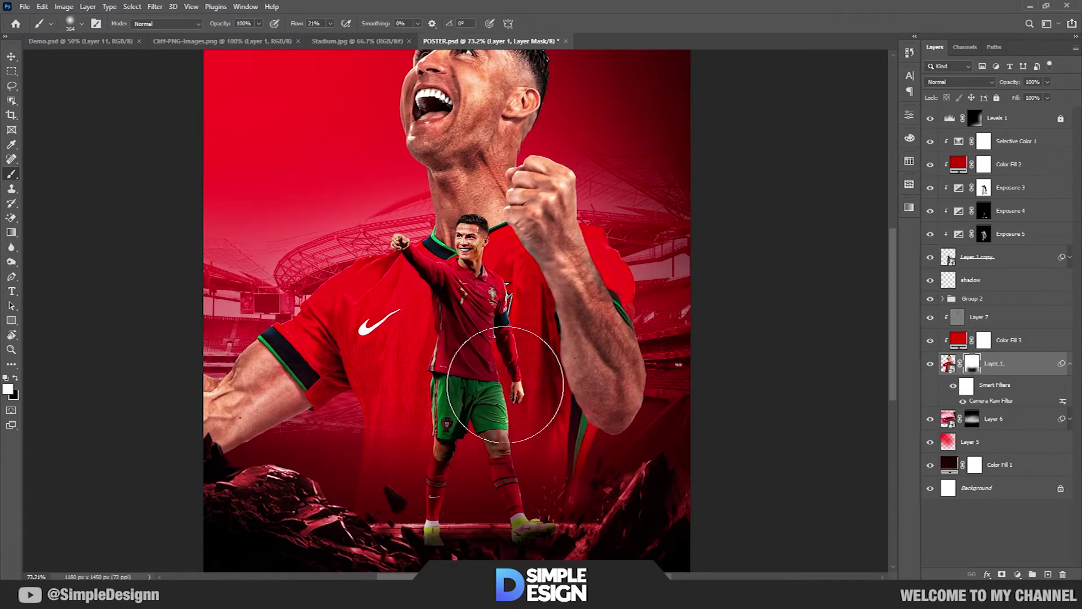
scroll(523, 391, "down", 1)
key("v")
scroll(523, 390, "down", 1)
Step: Group Layer 7, Color Fill 3 and Layer 1 into Group 3
left_click(1036, 396)
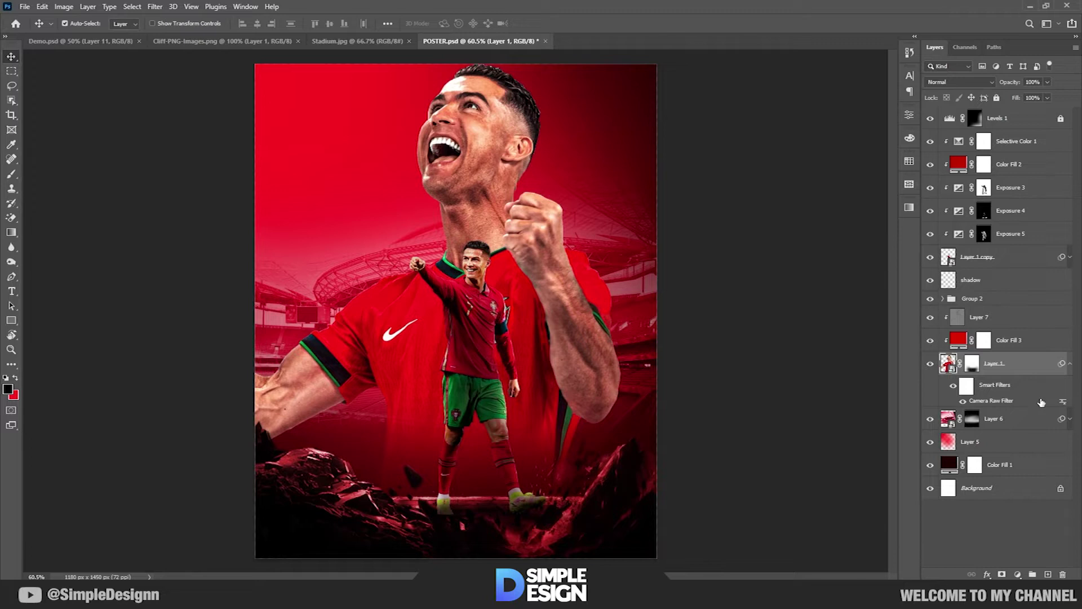
left_click(1017, 315, "shift")
key("ctrl+g")
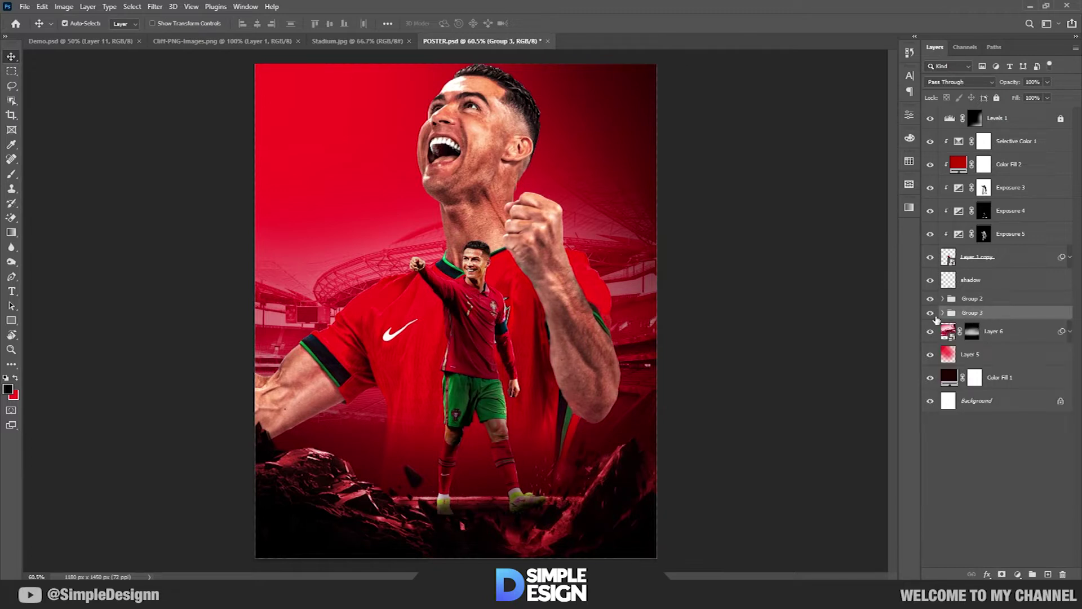
left_click(943, 313)
Step: Add an Exposure adjustment above Color Fill 3 inside Group 3
left_click(1043, 337)
left_click(999, 354)
left_click(1017, 574)
left_click(1009, 440)
Step: Lower the first Exposure to darken, masking it off the arm, face, forearm and neck
left_click_drag(808, 176, 800, 176)
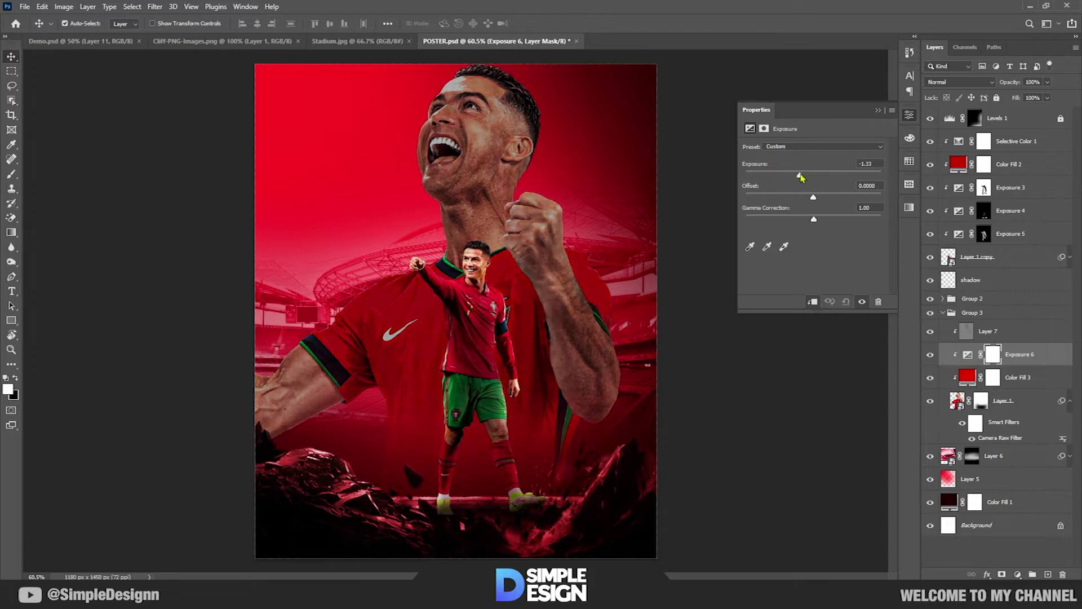
left_click(878, 110)
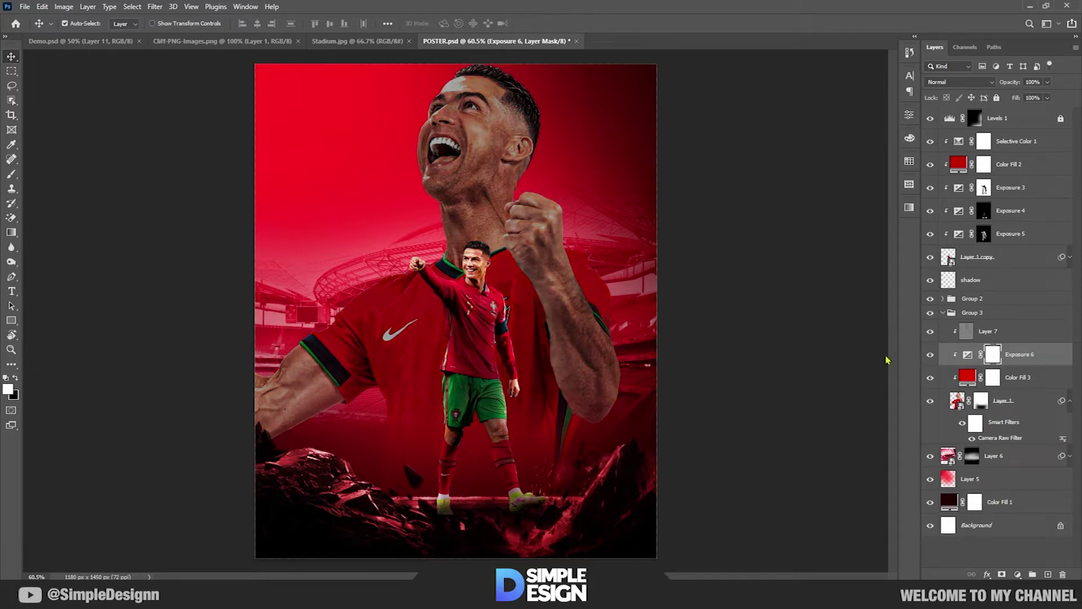
key("b")
key("x")
left_click_drag(555, 284, 617, 342)
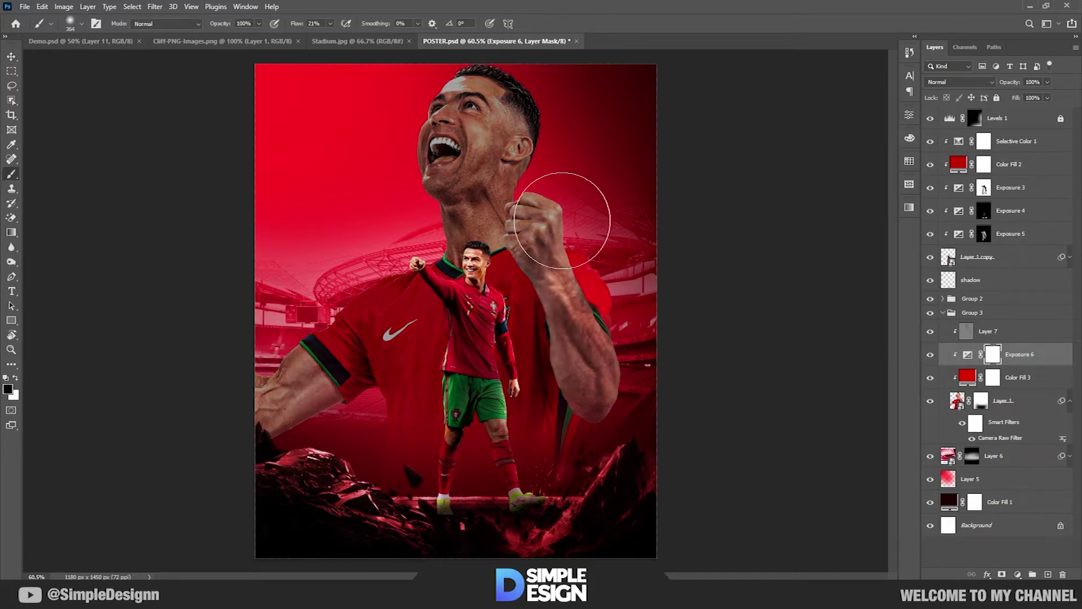
mouse_move(536, 175)
left_mouse_down()
mouse_move(495, 133)
mouse_move(387, 181)
left_mouse_up()
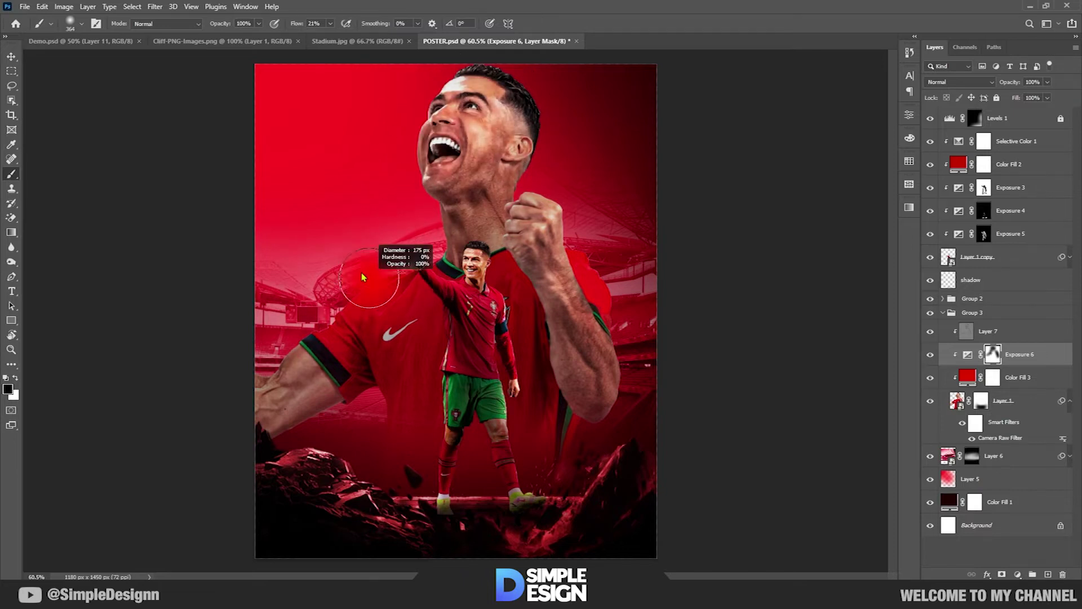
left_click_drag(334, 314, 355, 375)
left_click_drag(617, 366, 580, 282)
key("[")
key("[")
key("[")
left_click_drag(445, 169, 506, 237)
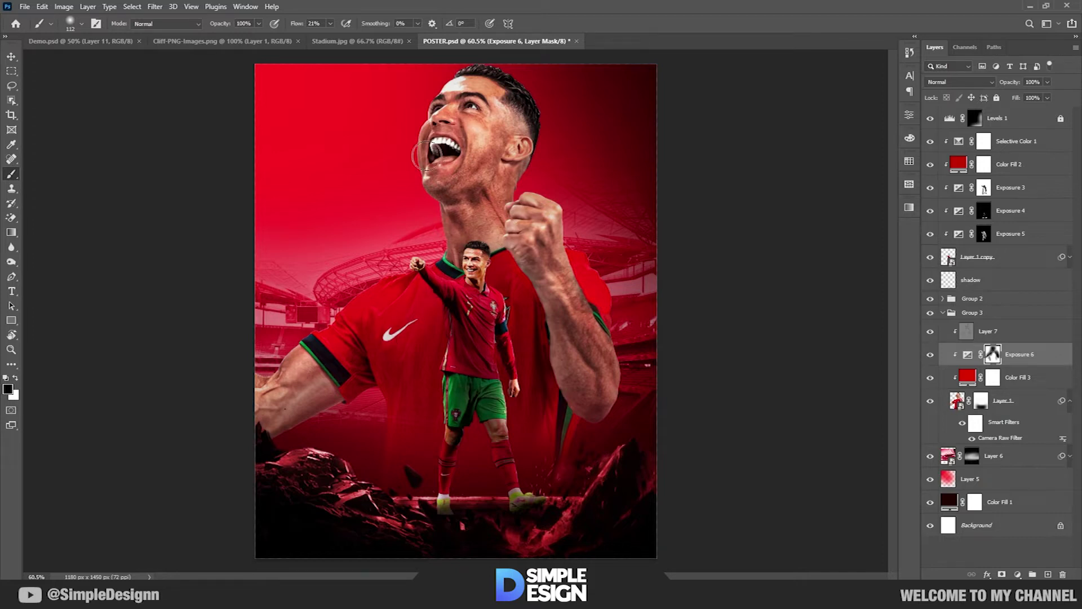
Step: Add a second Exposure adjustment at about +1.6 with its mask inverted to hide it
left_click(1018, 574)
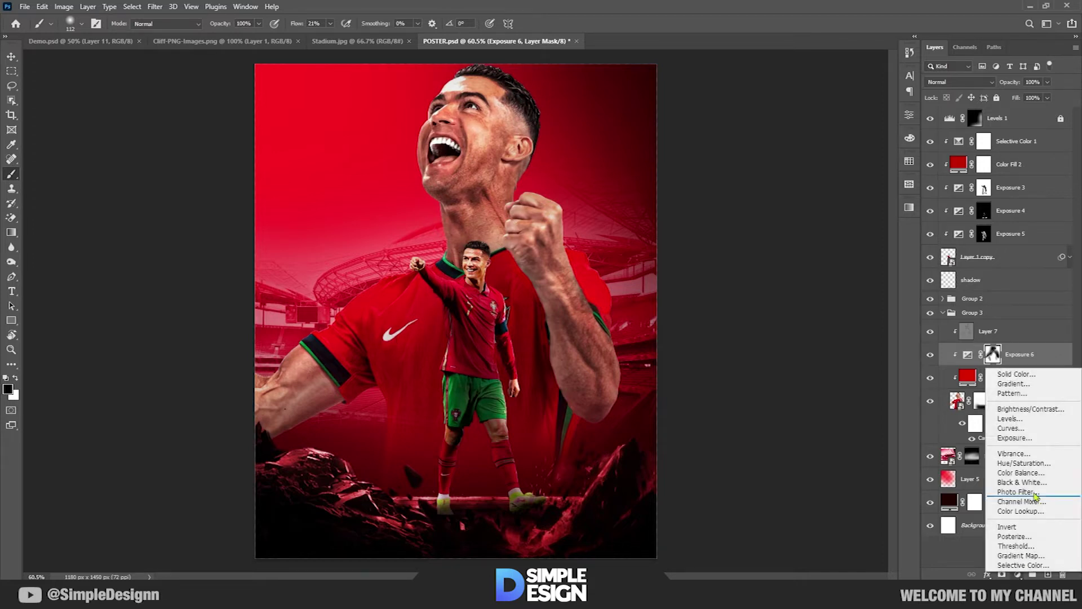
left_click(1001, 441)
left_click_drag(814, 175, 824, 175)
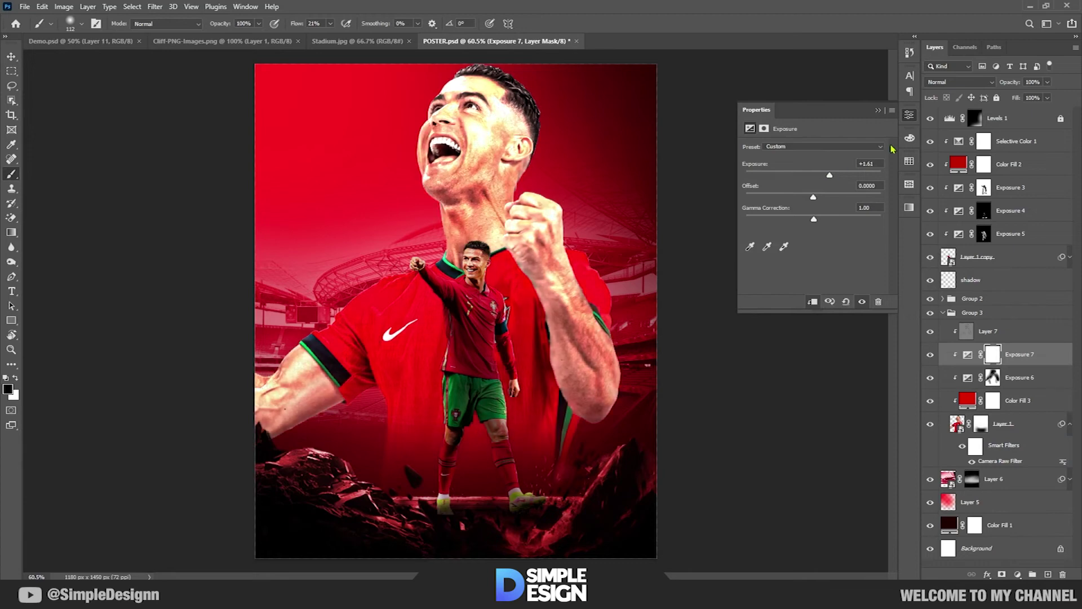
left_click(877, 111)
key("ctrl+i")
Step: Swap to white and work around the face, neck and arm to paint highlights back in
scroll(547, 329, "up", 3)
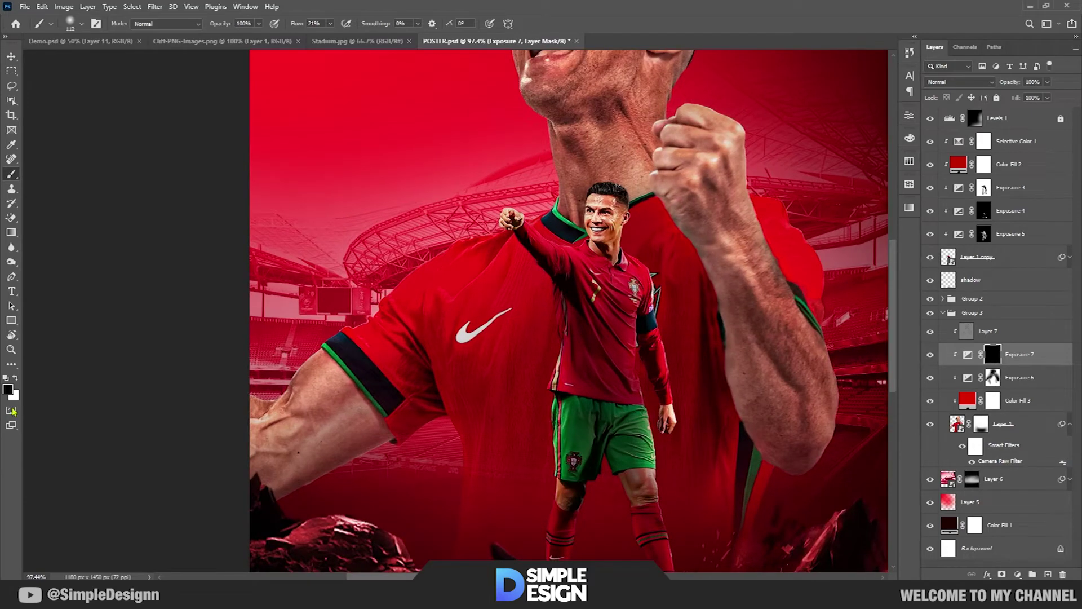
key("x")
scroll(435, 259, "up", 2)
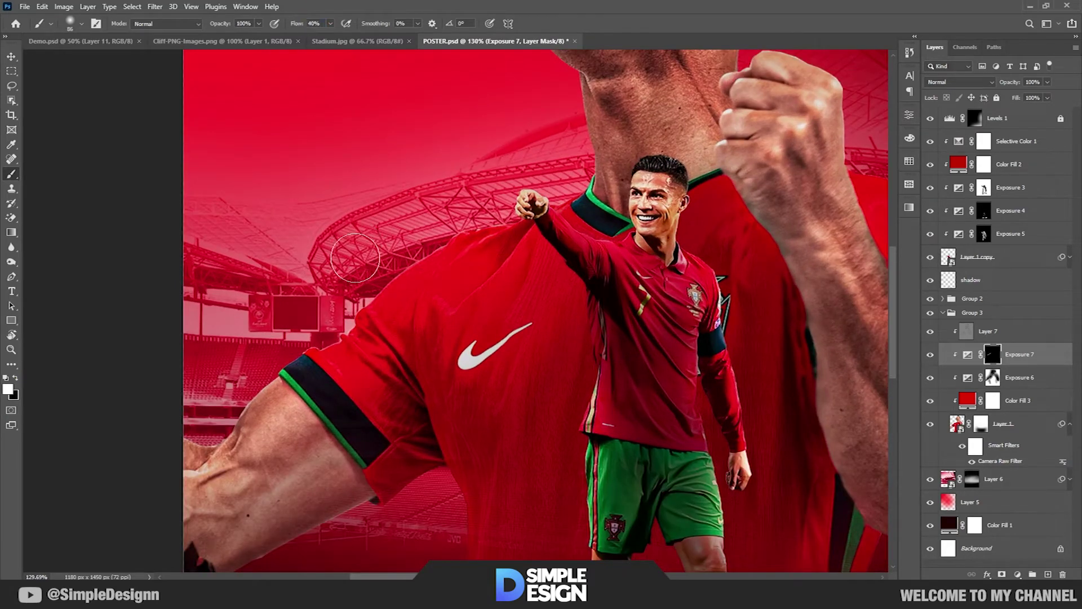
scroll(259, 400, "right", 2)
scroll(451, 338, "right", 4)
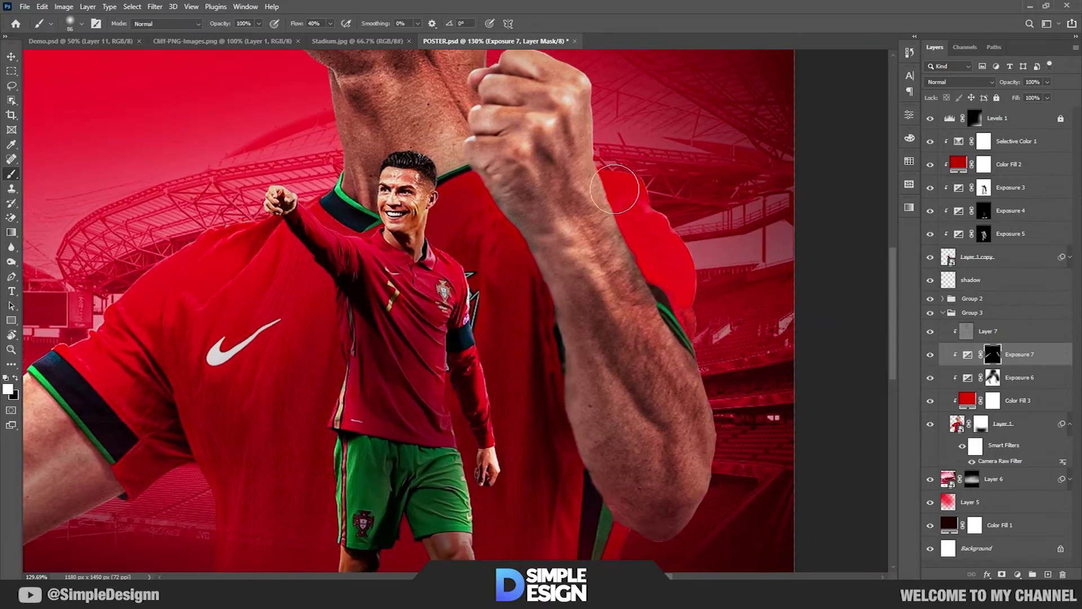
scroll(614, 189, "up", 2)
scroll(568, 193, "up", 3)
scroll(586, 204, "up", 4)
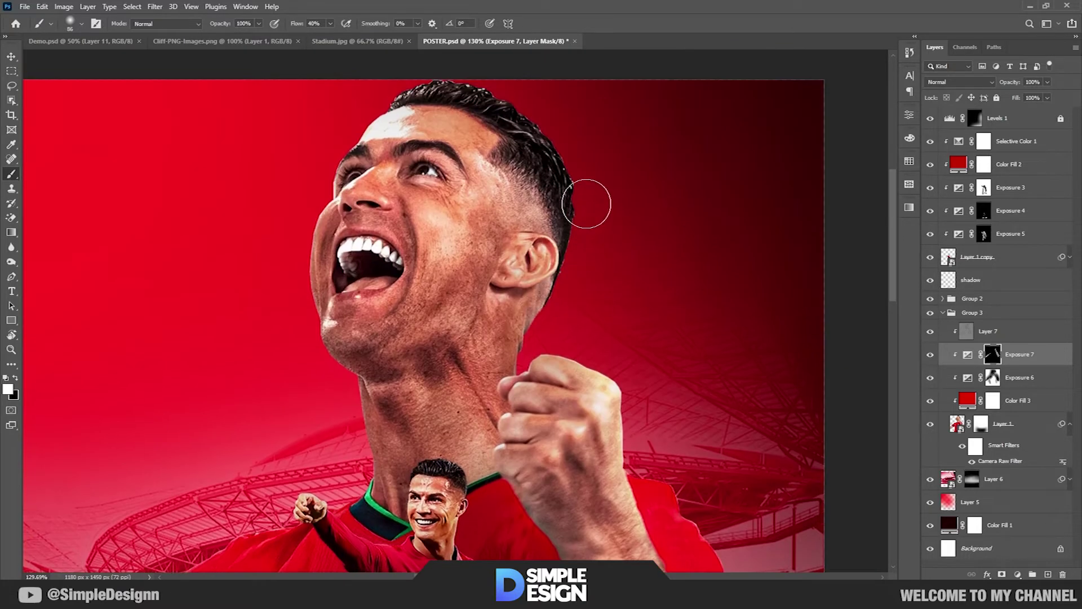
scroll(587, 203, "up", 3)
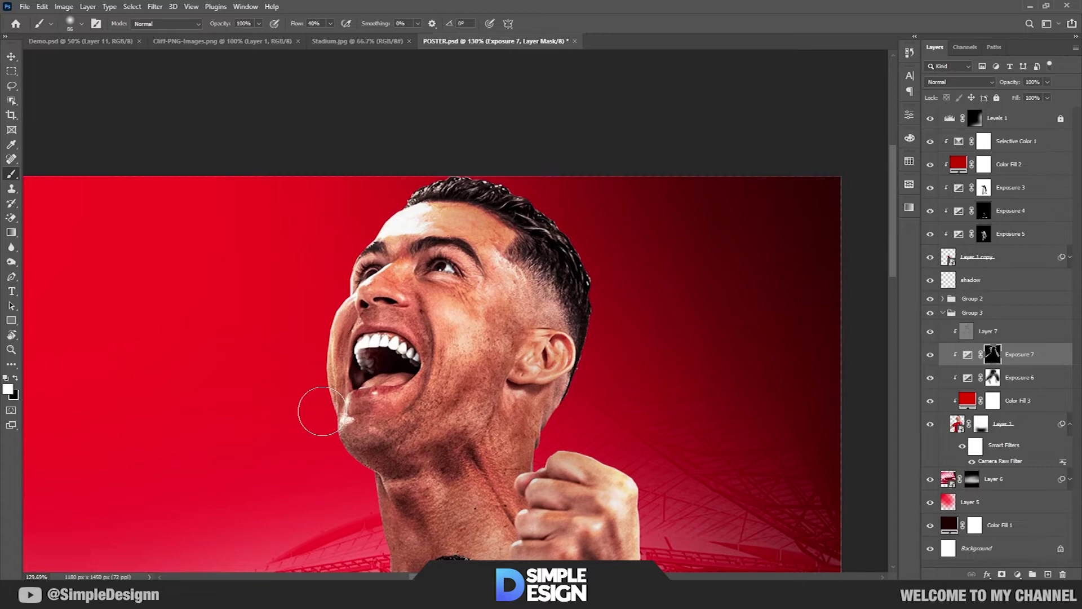
scroll(338, 417, "down", 5)
scroll(339, 417, "left", 2)
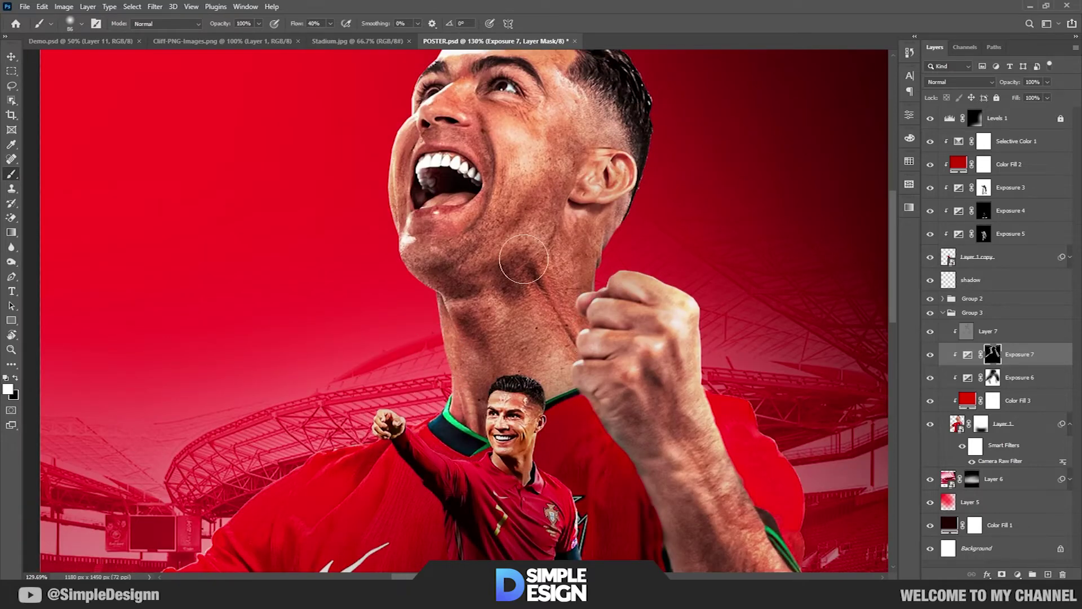
scroll(384, 413, "down", 3)
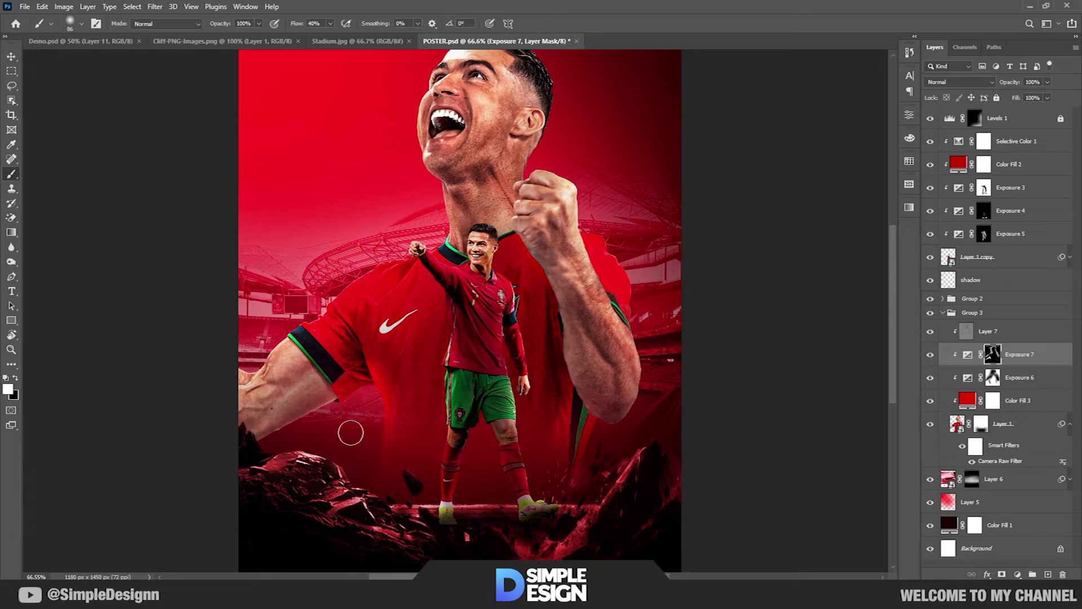
scroll(524, 286, "down", 1)
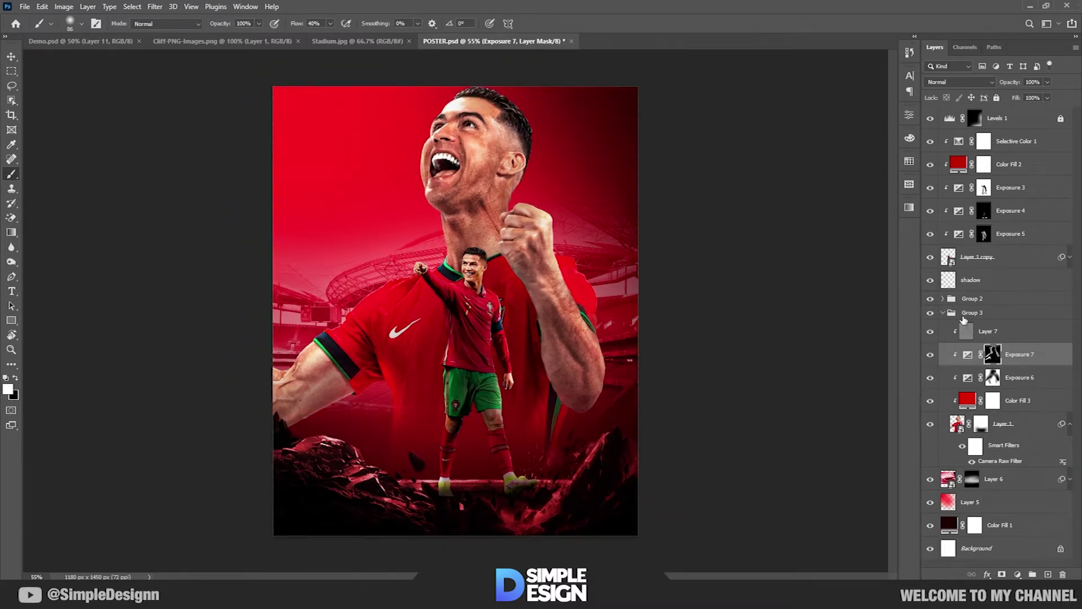
Step: Group the layers from Selective Color 1 to shadow and name the groups 1 and 2
left_click(944, 313)
left_click(994, 280)
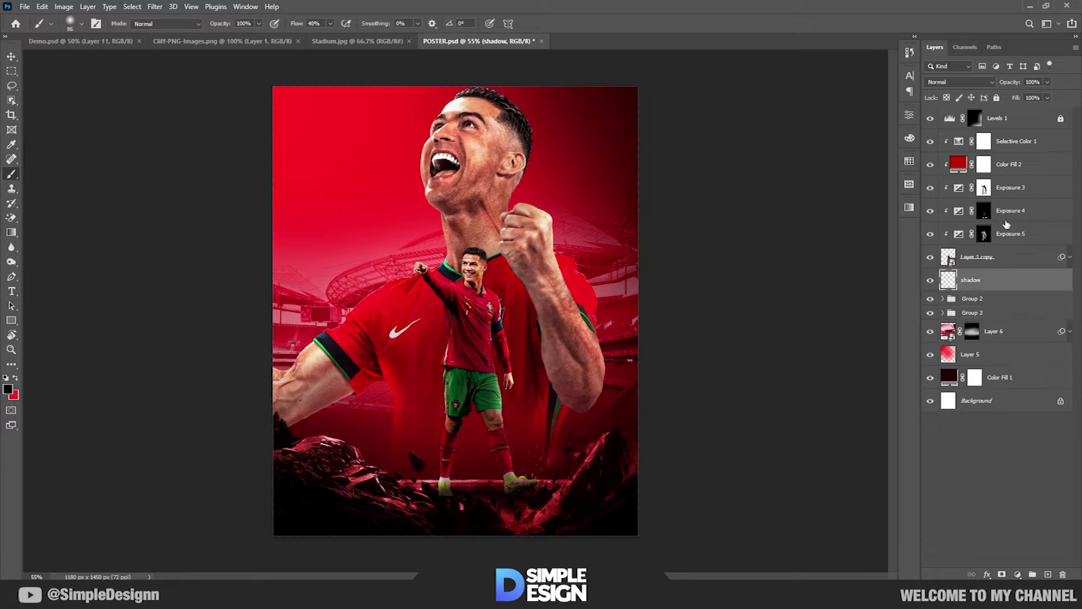
left_click(1019, 141, "shift")
key("ctrl+g")
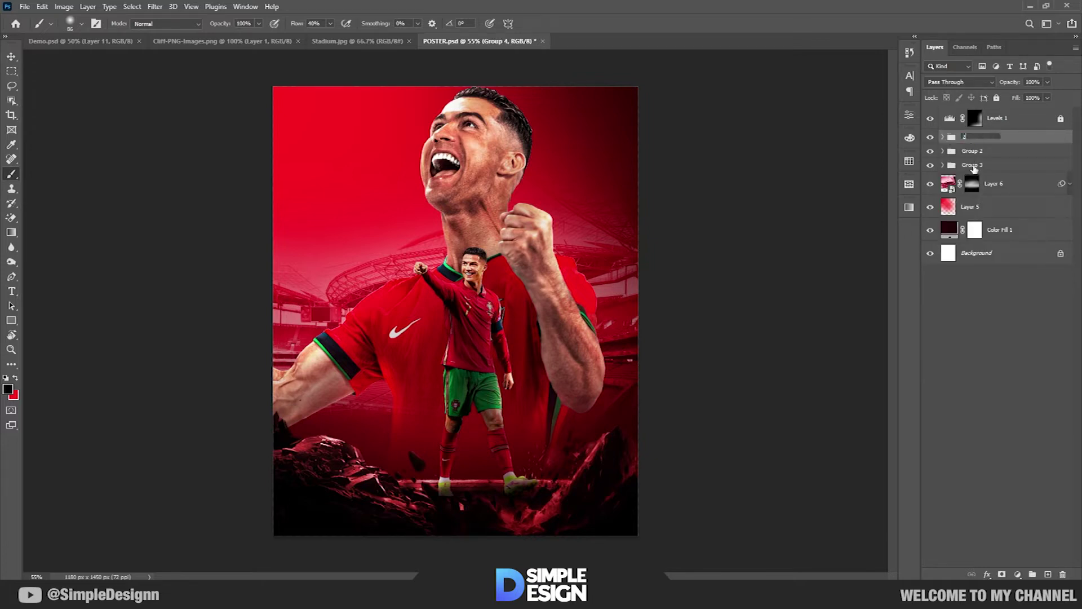
double_click(971, 164)
type("1")
key("Return")
left_click(943, 165)
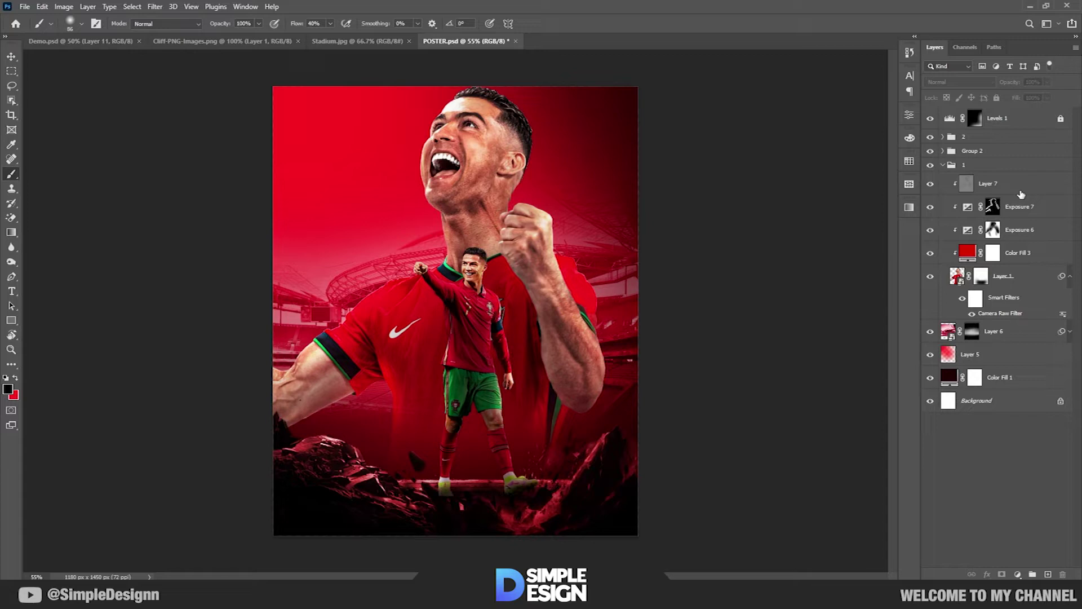
Step: Add a Selective Color above Layer 7, raising Reds magenta to +34 and tweaking black
left_click(1022, 191)
left_click(1018, 575)
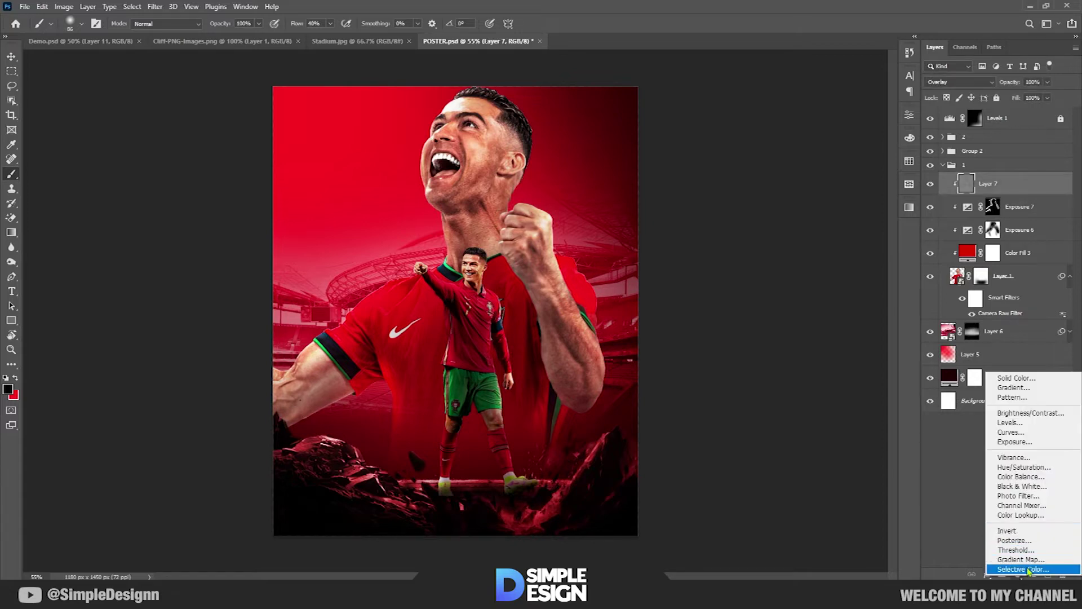
left_click(1023, 570)
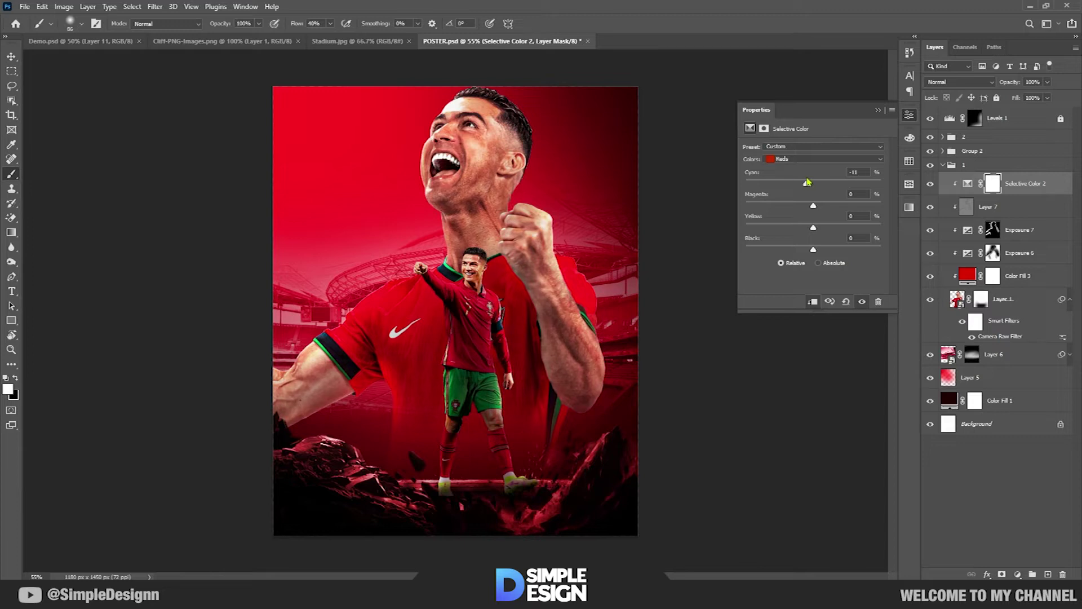
left_click_drag(813, 207, 837, 213)
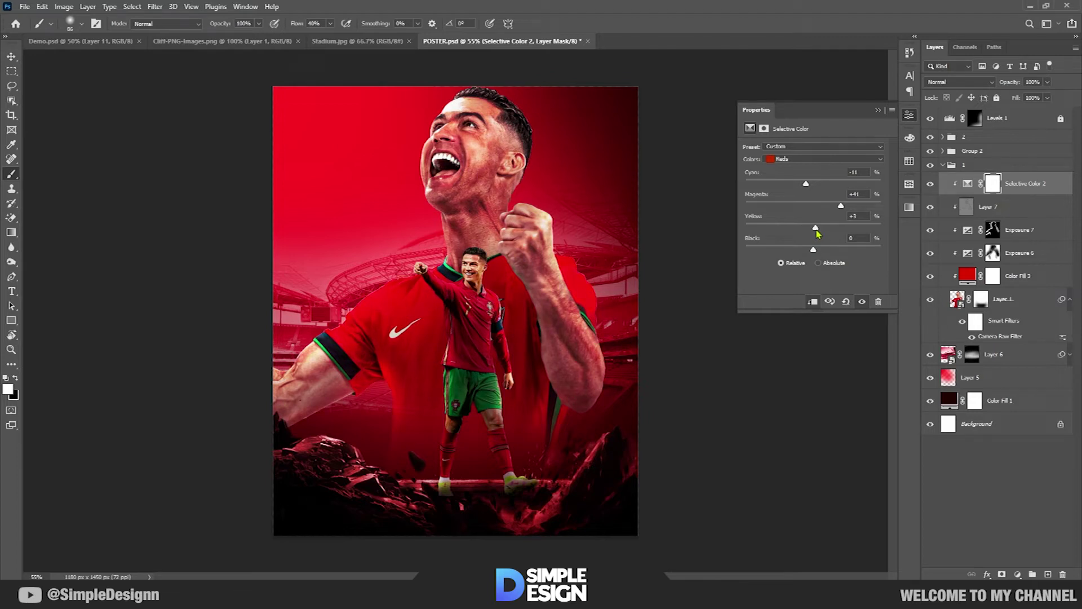
mouse_move(813, 252)
left_mouse_down()
mouse_move(832, 252)
mouse_move(804, 258)
left_mouse_up()
mouse_move(810, 248)
left_mouse_down()
mouse_move(797, 248)
mouse_move(817, 252)
left_mouse_up()
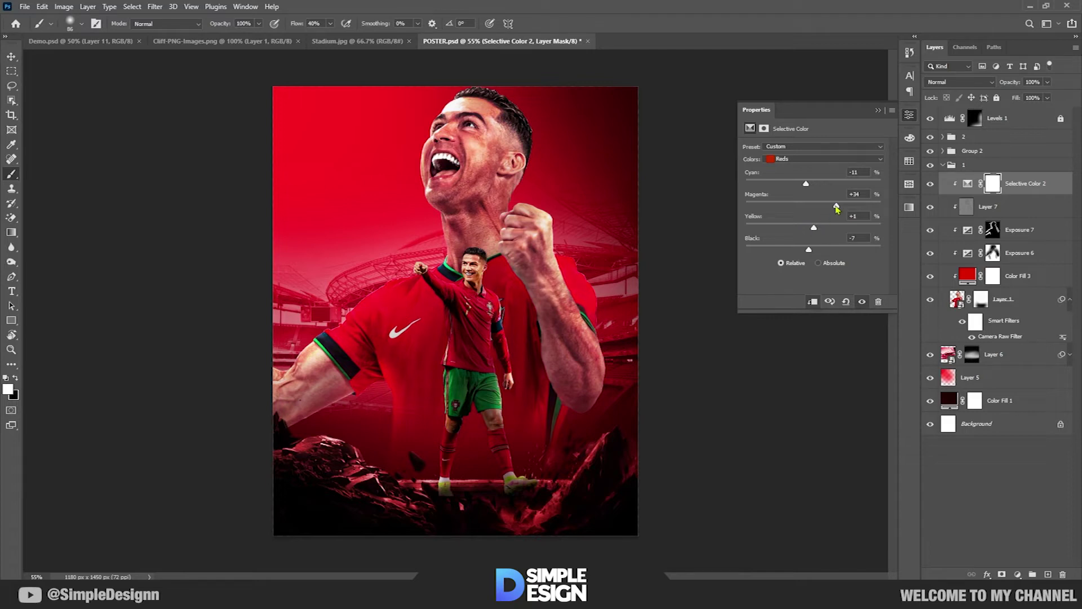
left_click(878, 111)
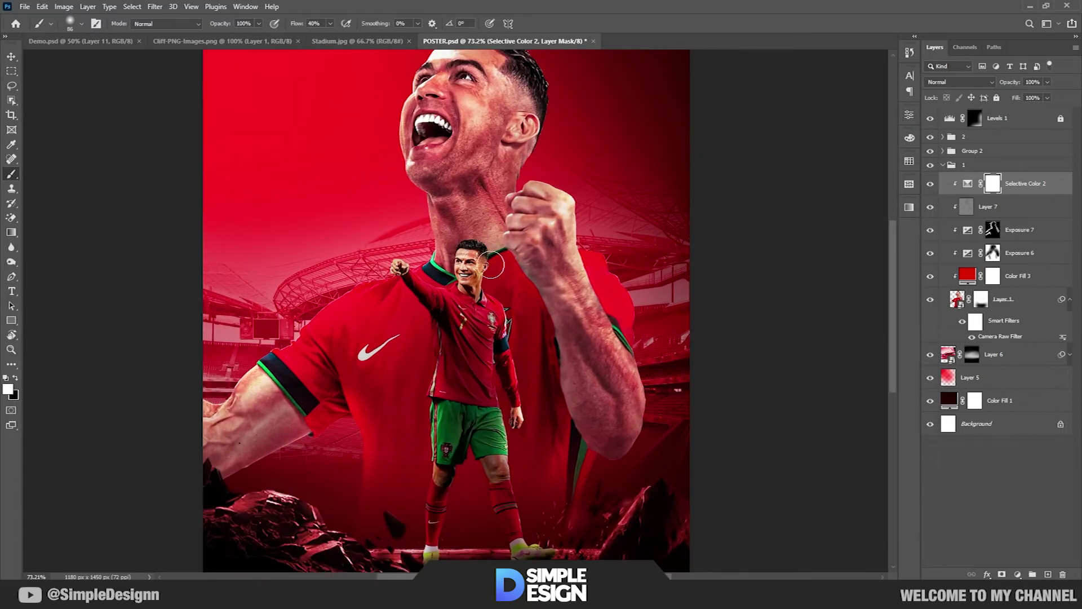
Step: Retune Selective Color 1: less black and more magenta in Reds, less black in Yellows
left_click(942, 327)
left_click(991, 158)
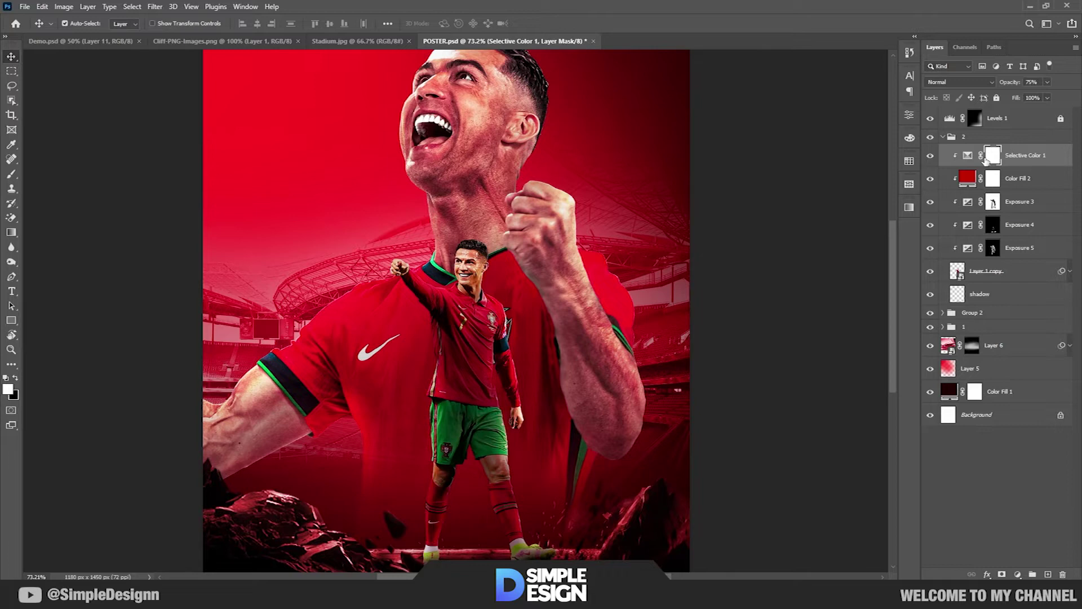
double_click(967, 156)
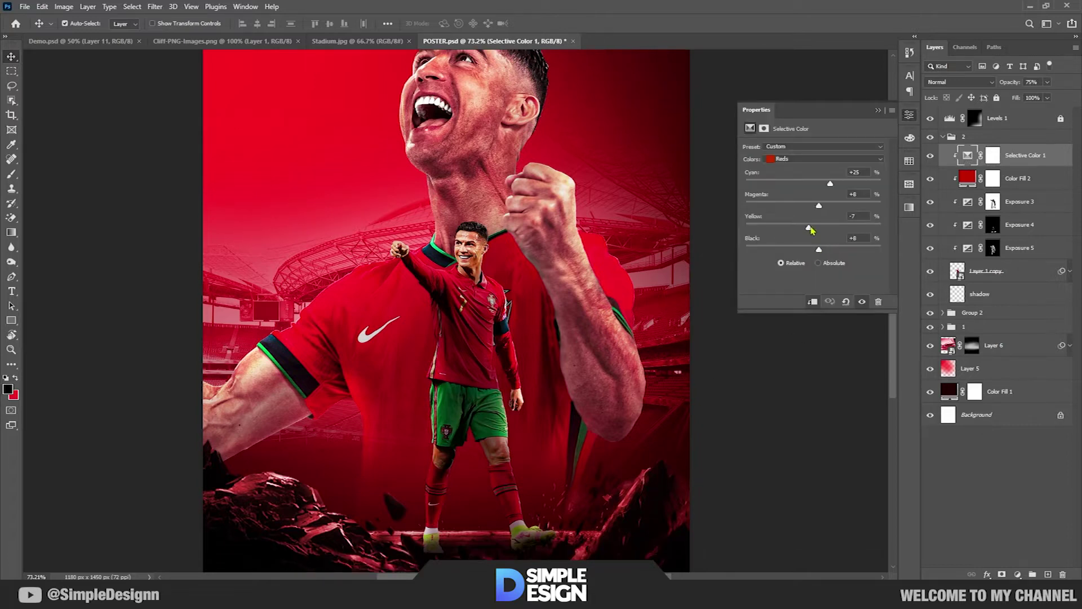
mouse_move(819, 248)
left_mouse_down()
mouse_move(803, 250)
mouse_move(820, 255)
left_mouse_up()
left_click_drag(863, 206, 877, 208)
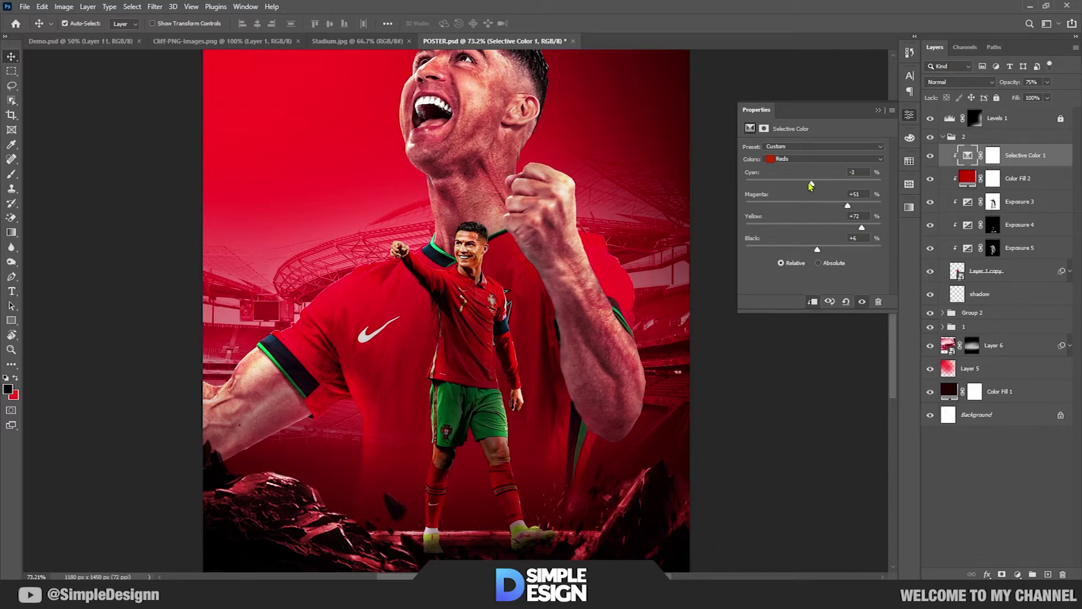
left_click(823, 159)
left_click(801, 179)
mouse_move(849, 253)
left_mouse_down()
mouse_move(777, 244)
mouse_move(815, 250)
left_mouse_up()
left_click(813, 206)
left_click(877, 110)
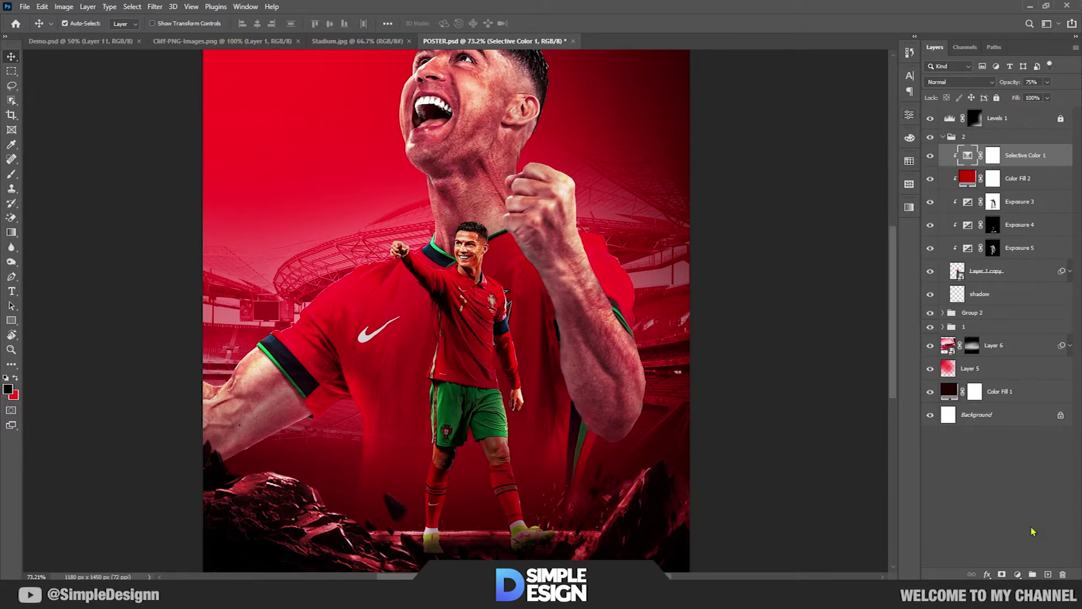
Step: Add a Color Balance with Magenta/Green at -26 over group 2's player, then collapse group 2
left_click(1018, 574)
left_click(1020, 473)
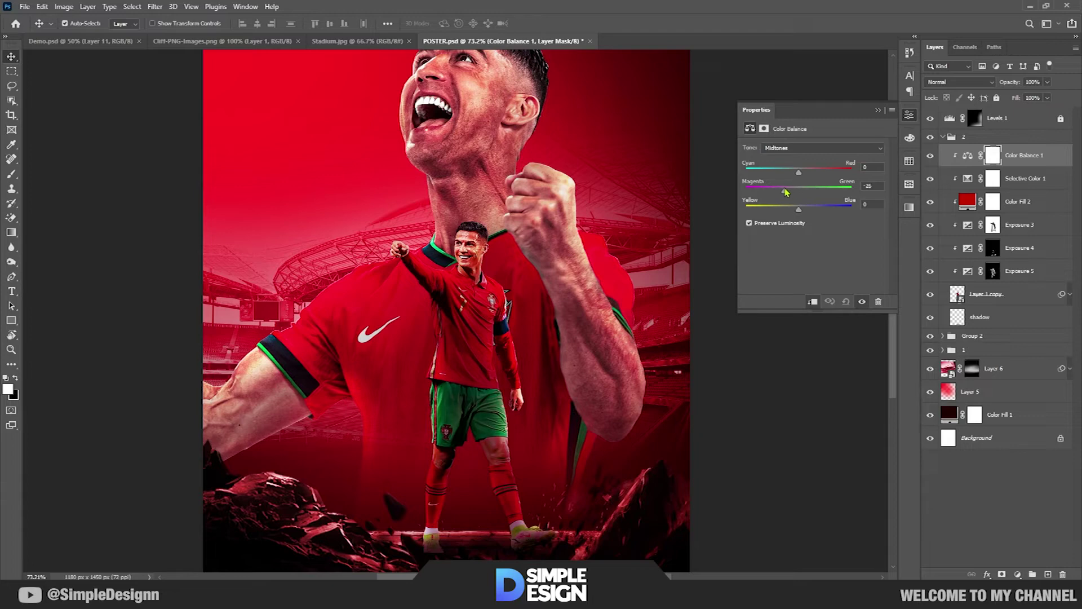
left_click(878, 111)
scroll(560, 397, "down", 3)
left_click(941, 137)
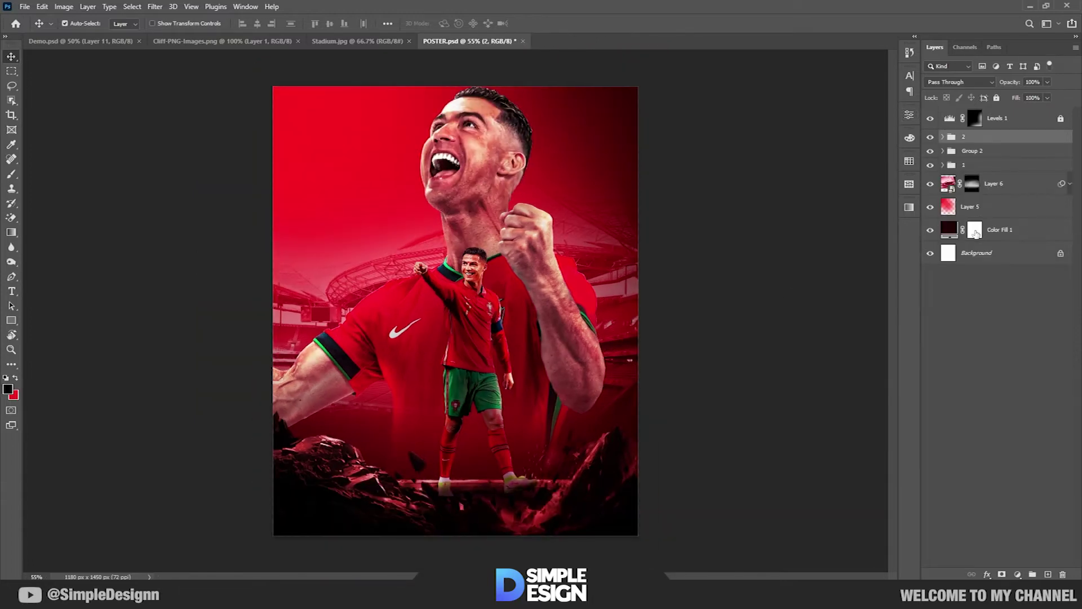
left_click(931, 207)
left_click(958, 208)
key("b")
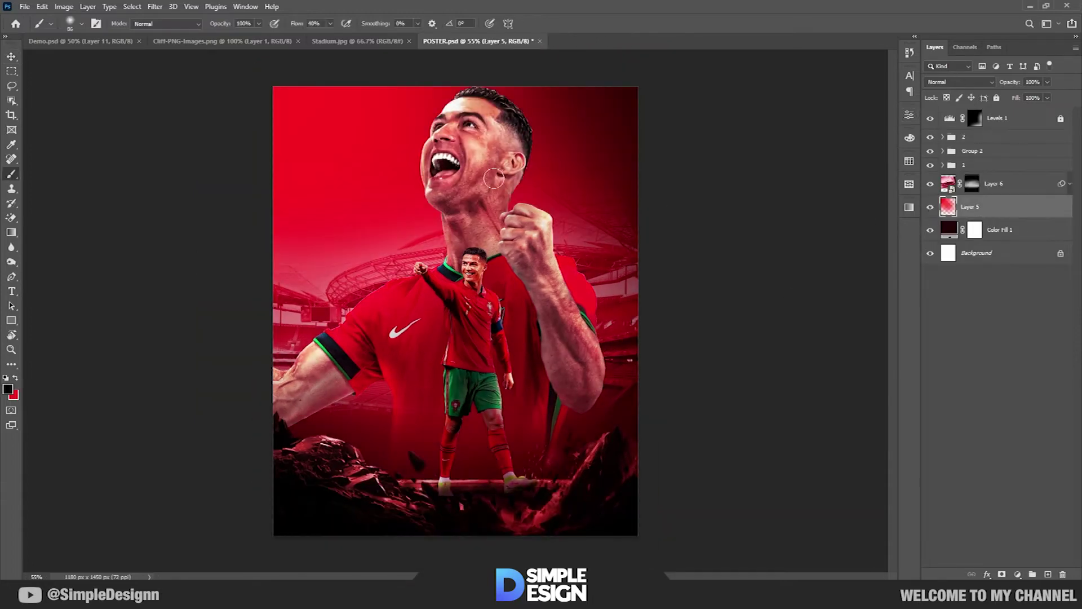
key("x")
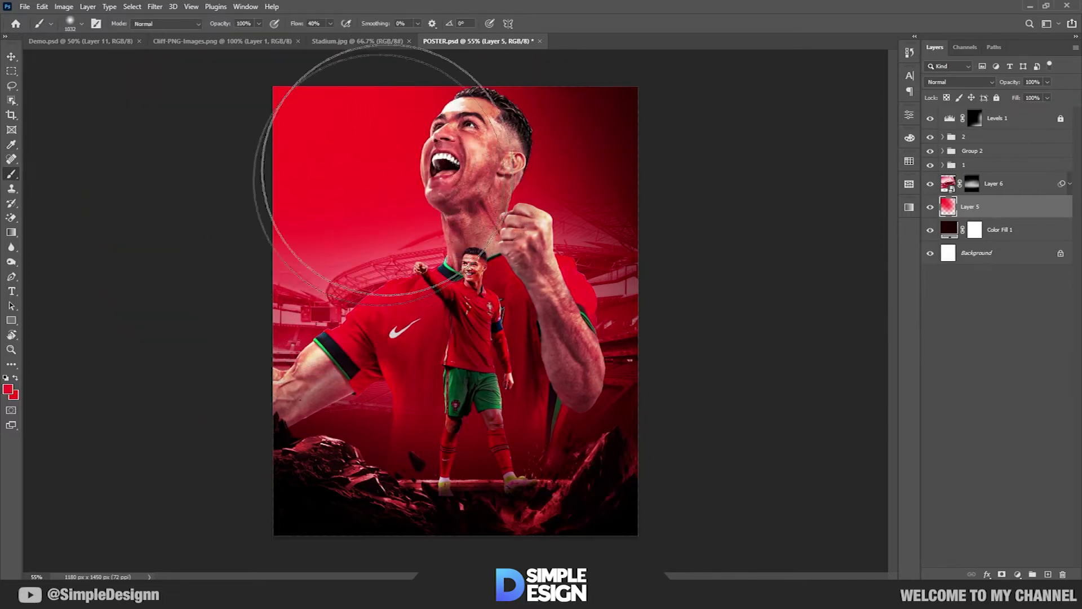
left_click(931, 207)
left_click(931, 208)
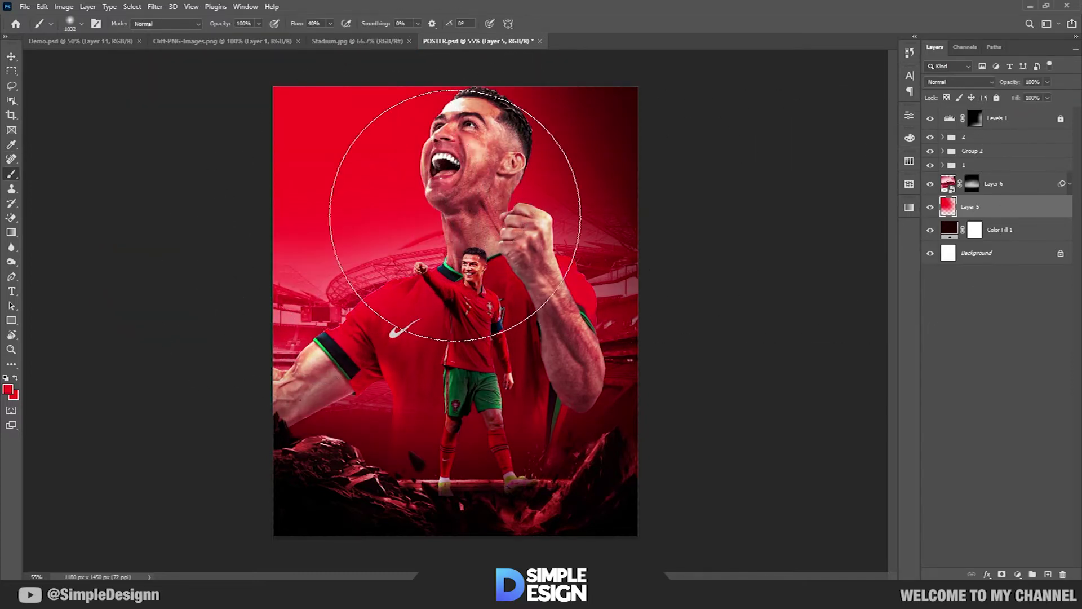
left_click(972, 184)
key("d")
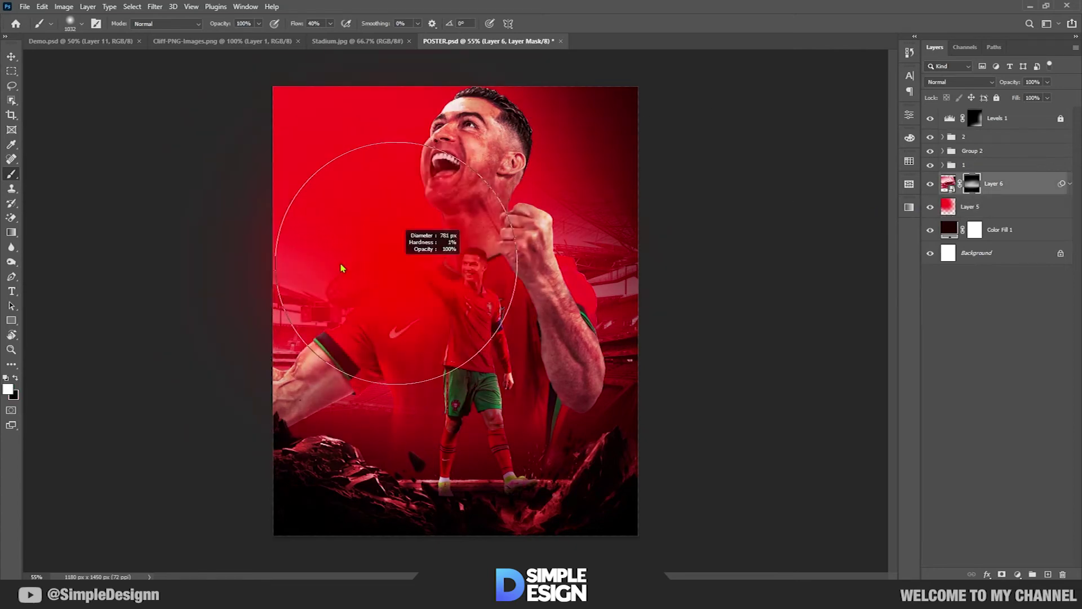
key("x")
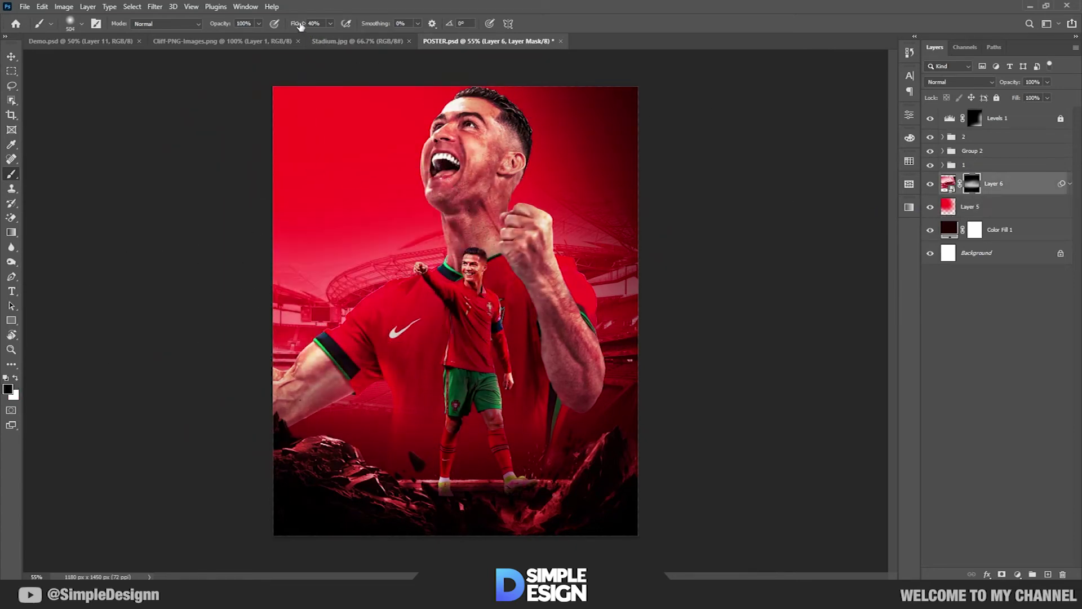
key("bracketright")
key("bracketright")
key("bracketright")
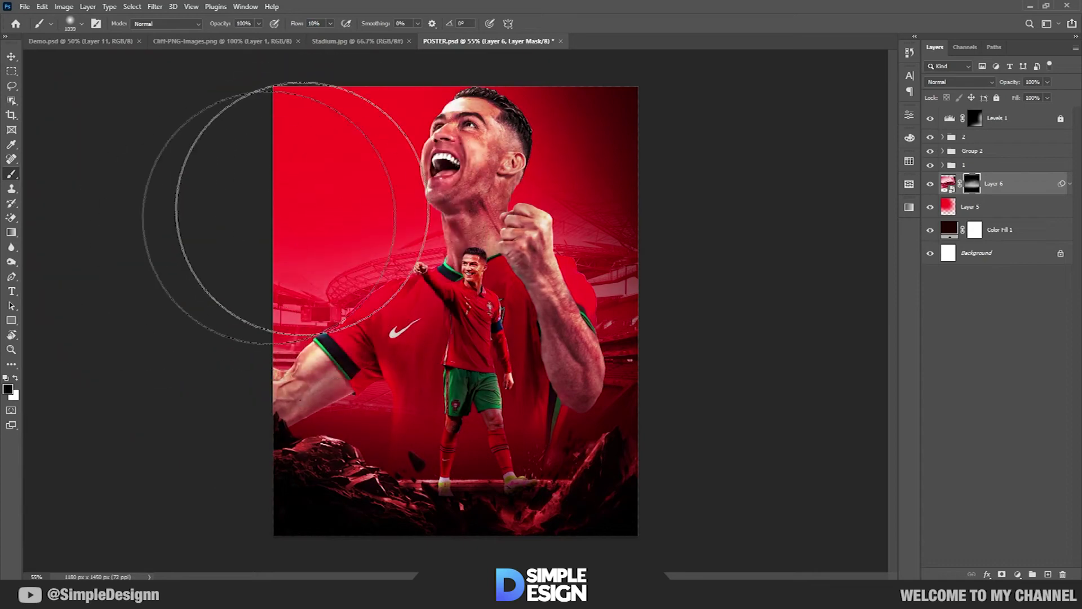
key("v")
scroll(451, 307, "up", 1)
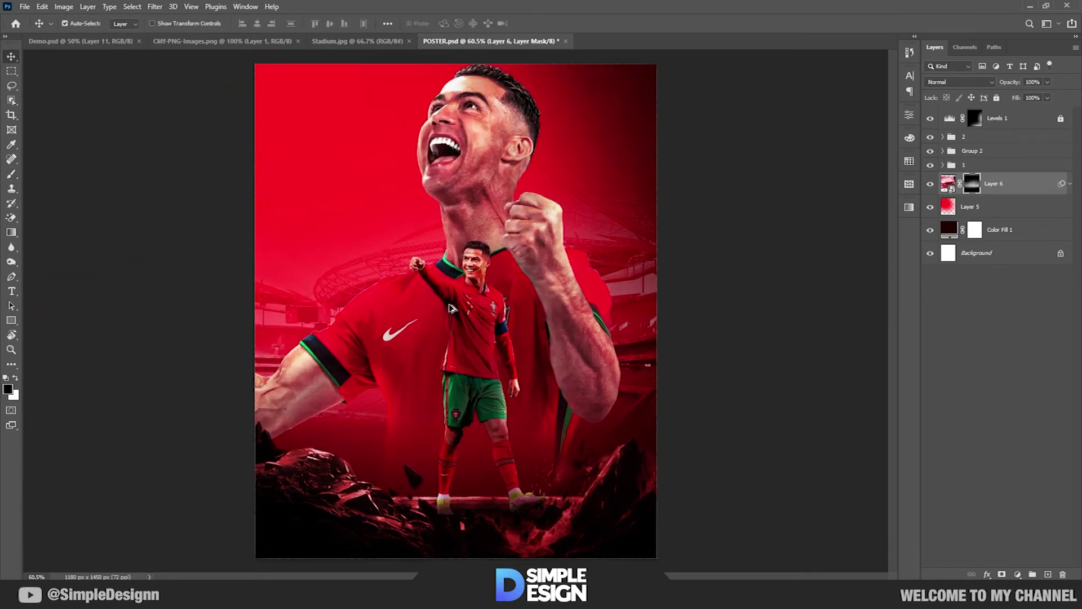
left_click(930, 165)
Step: Add a new layer above group 1 and paint red Clouds-brush smoke around the small player's legs
left_click(995, 167)
left_click(1048, 575)
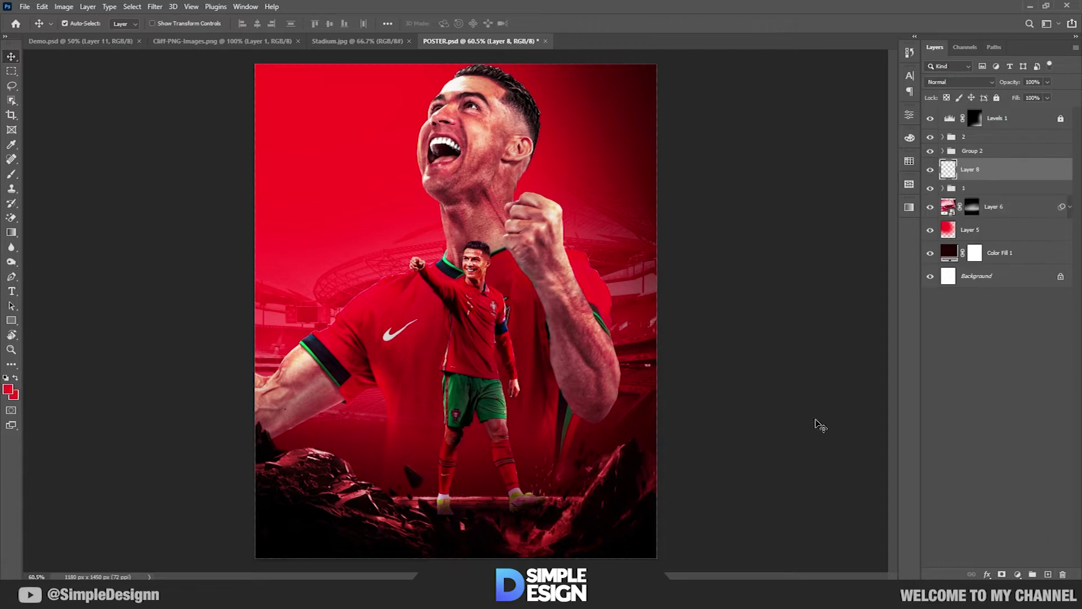
key("b")
right_click(478, 372)
scroll(504, 478, "down", 3)
left_click(542, 520)
key("Return")
key("shift+0")
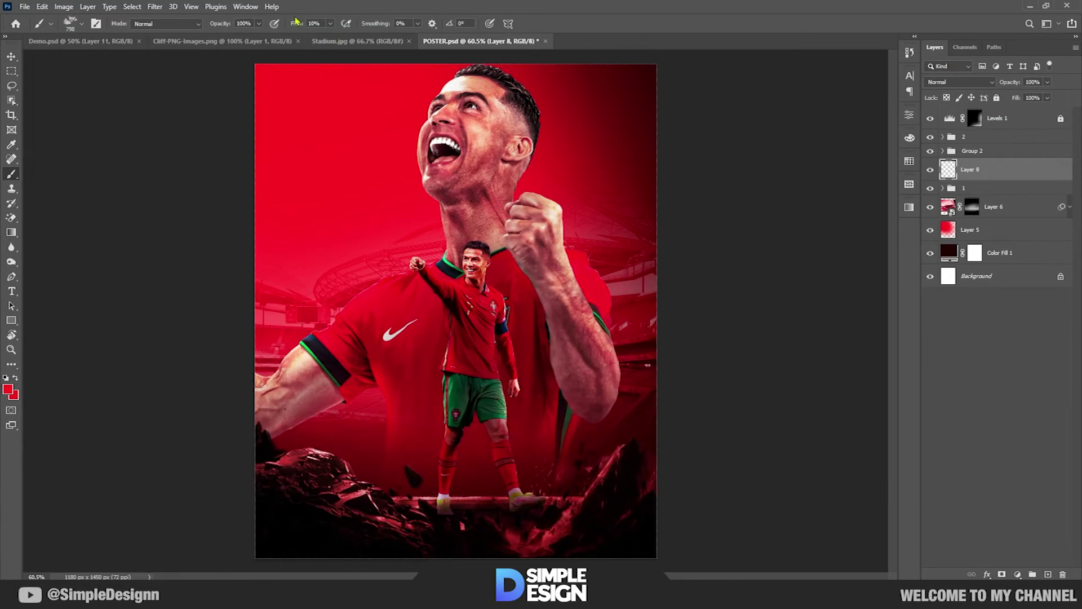
left_click(581, 451)
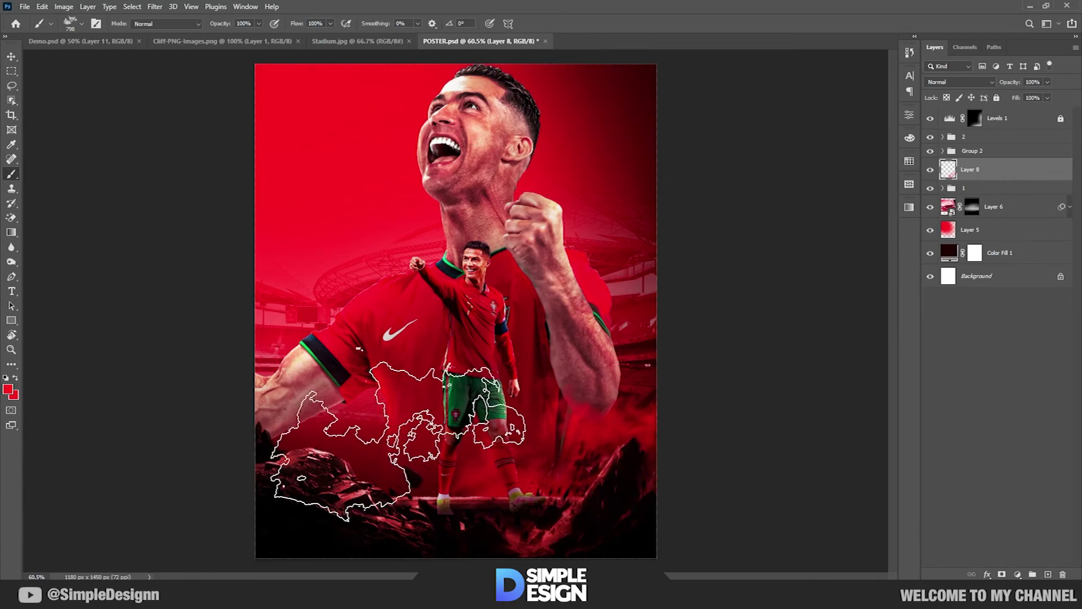
Step: Paint more red smoke low on the poster with a larger, rotated cloud tip at lower flow
right_click(406, 333)
left_click_drag(449, 362, 420, 351)
left_click(338, 555)
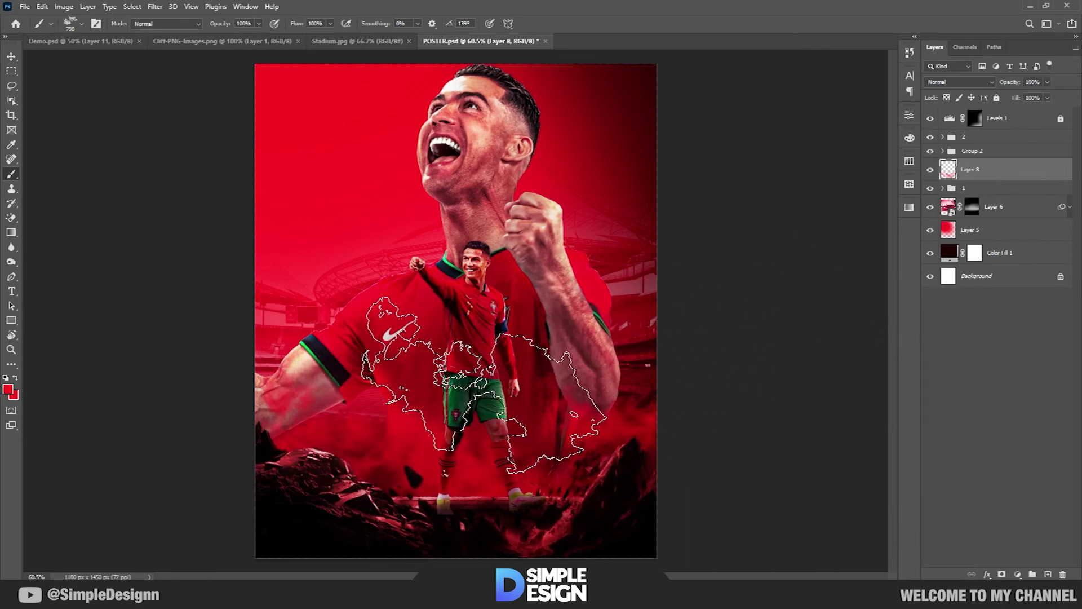
right_click(478, 334)
left_click_drag(493, 359, 491, 361)
left_click(471, 338)
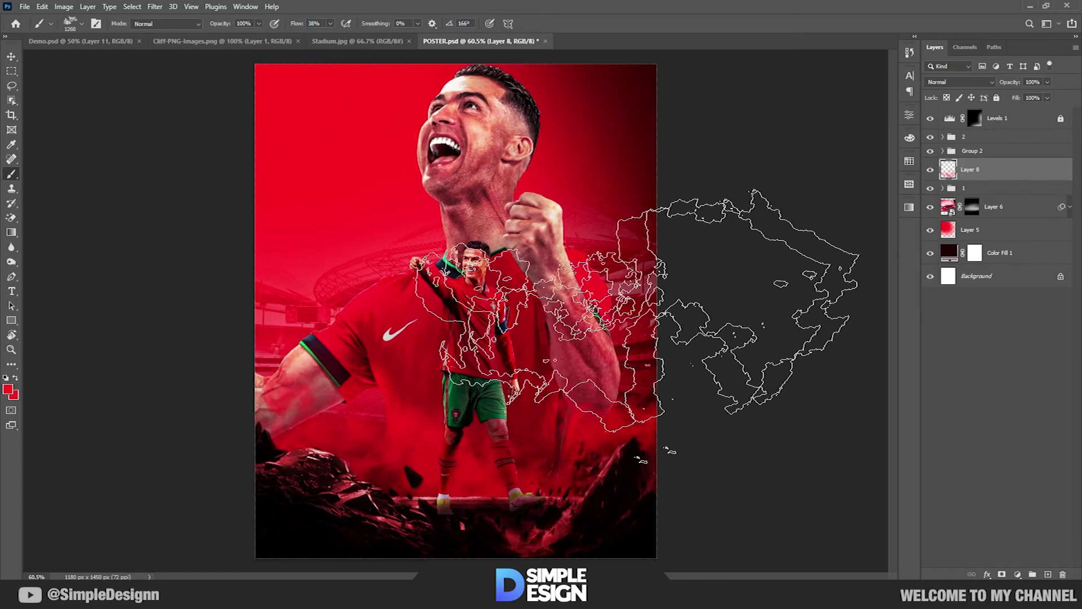
scroll(439, 412, "up", 2)
scroll(440, 412, "down", 3)
scroll(440, 413, "up", 1)
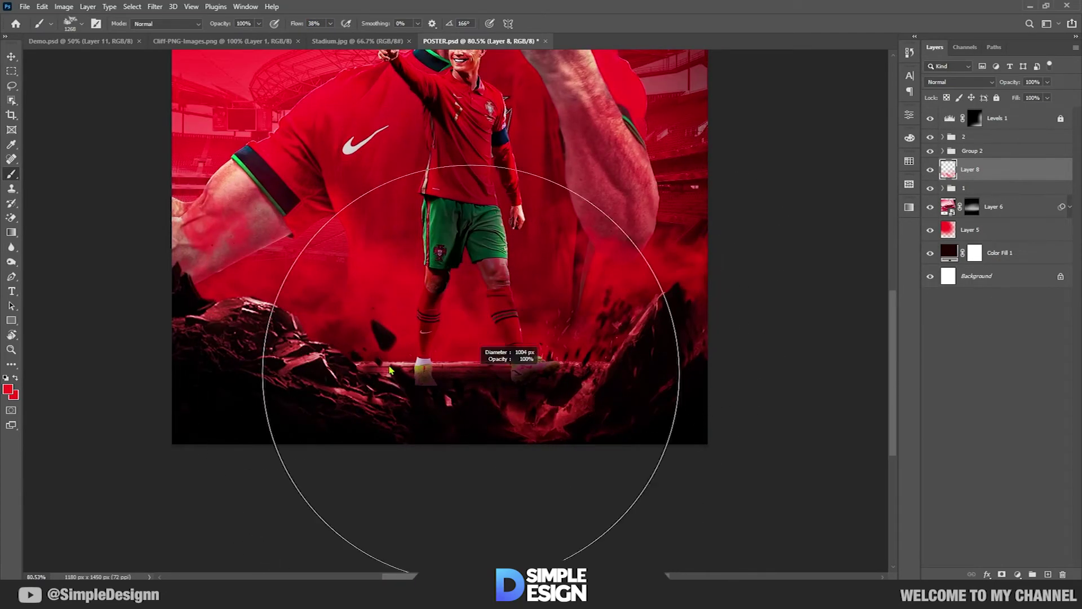
Step: Add Layer 9 just below Levels 1 and lower the brush flow to about 19% for smoke
left_click(1047, 574)
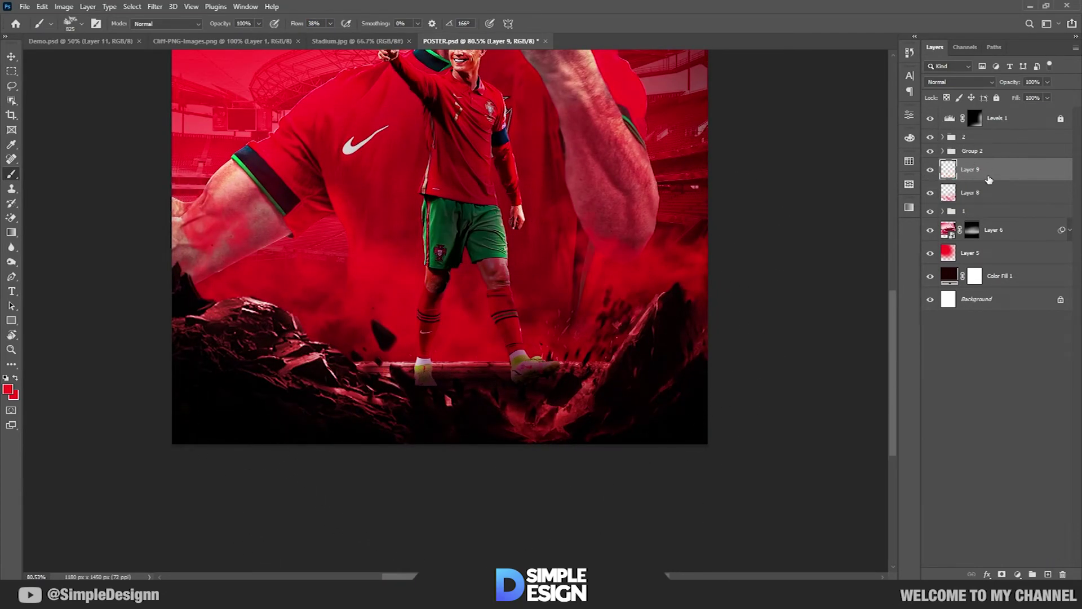
left_click(985, 136)
left_click_drag(972, 177, 972, 132)
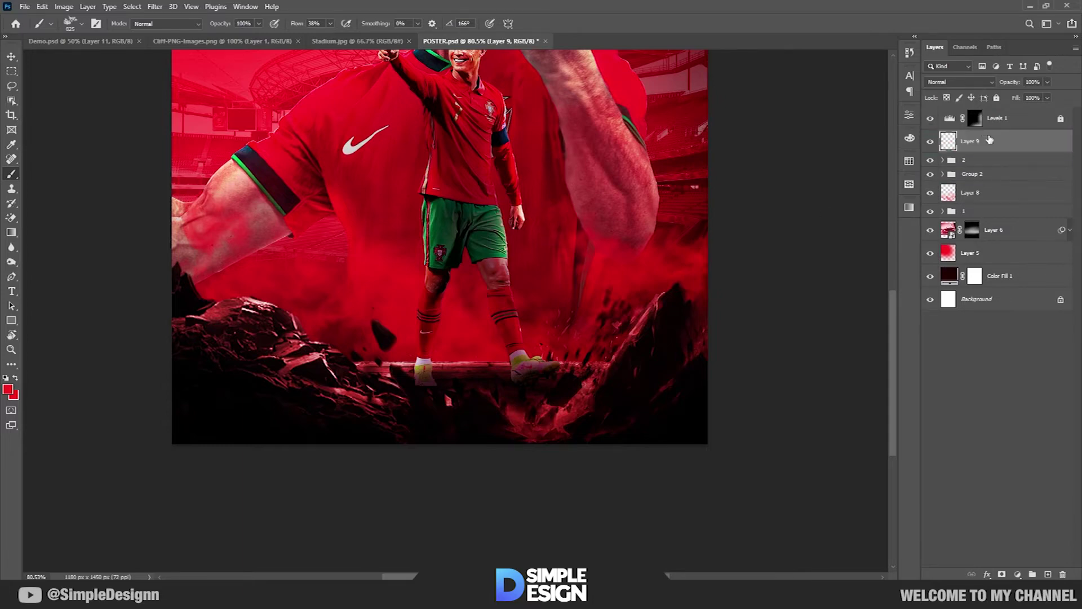
left_click_drag(297, 25, 287, 26)
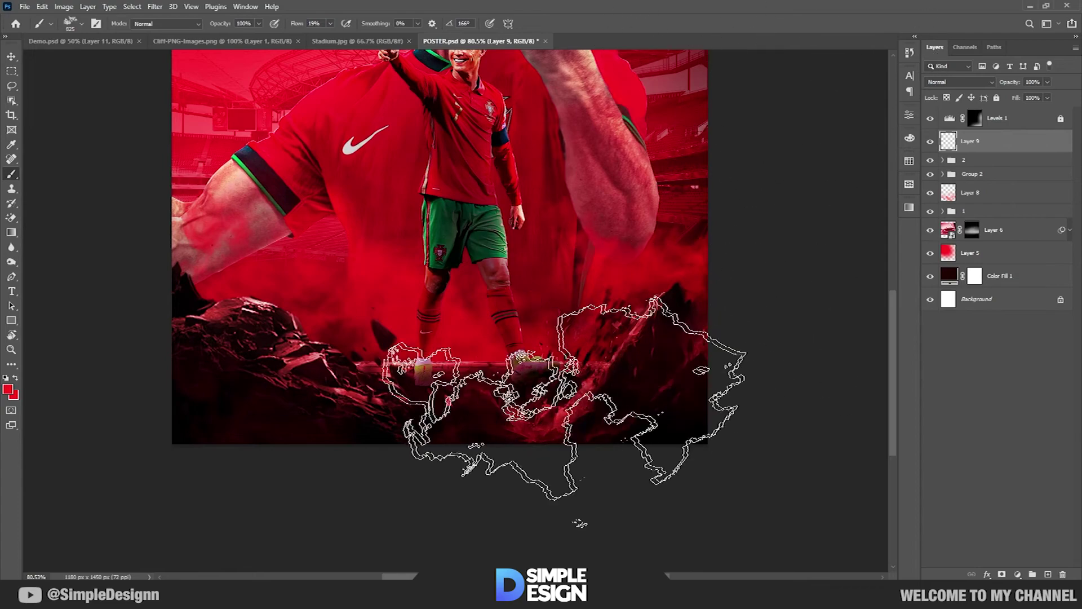
scroll(648, 508, "down", 3)
key("v")
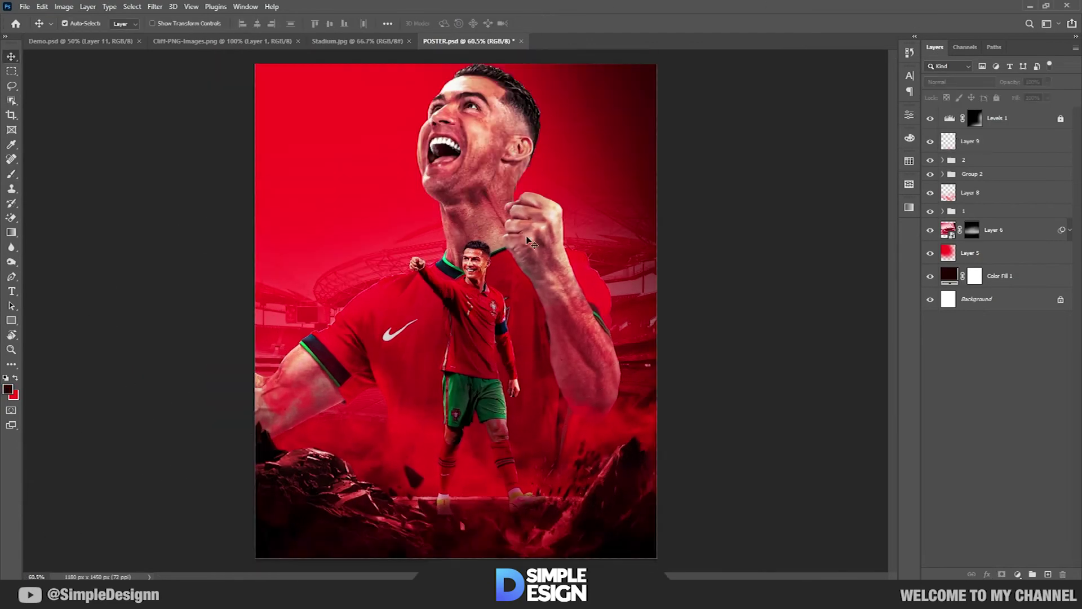
scroll(545, 248, "up", 1)
Step: Add a Brightness/Contrast adjustment above Layer 7 with raised brightness
scroll(507, 186, "up", 2)
left_click(484, 170)
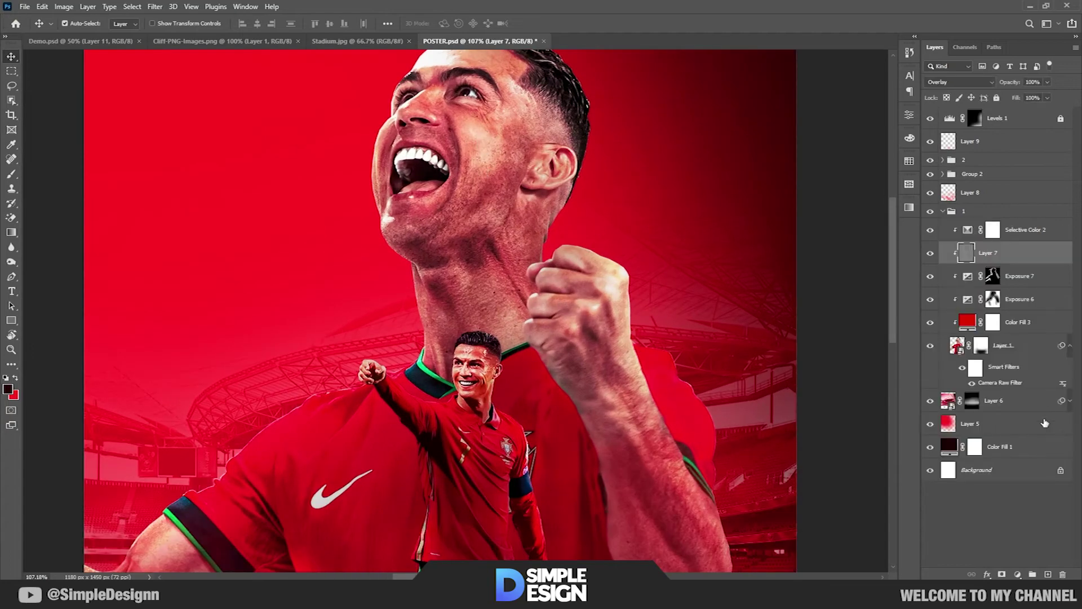
left_click(1018, 575)
left_click(1009, 415)
left_click_drag(813, 175, 849, 178)
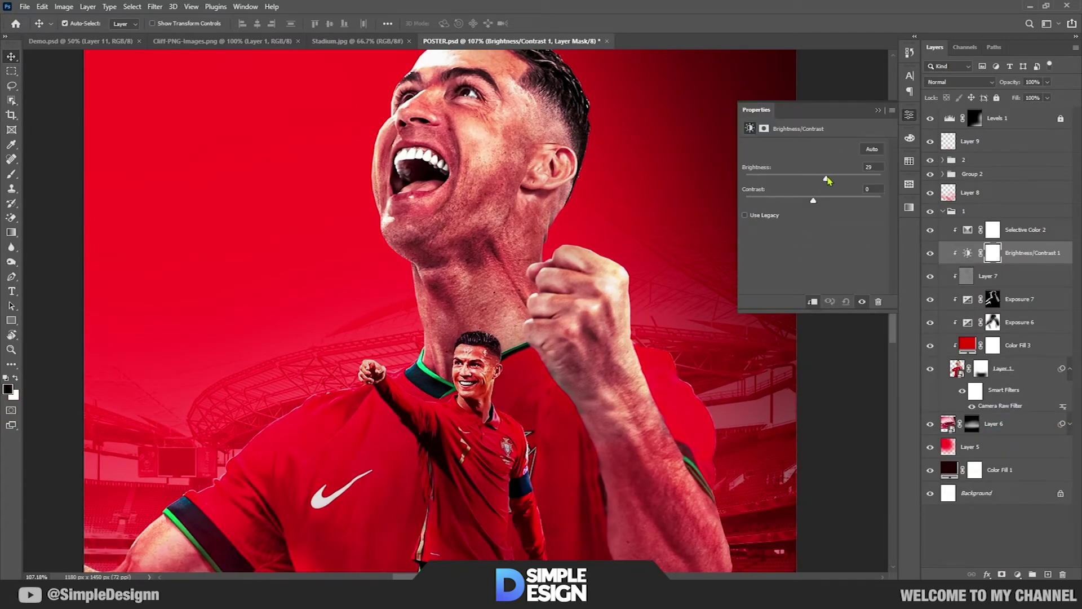
left_click(878, 110)
Step: Invert the adjustment mask and prepare a soft white brush at lower flow
key("ctrl+i")
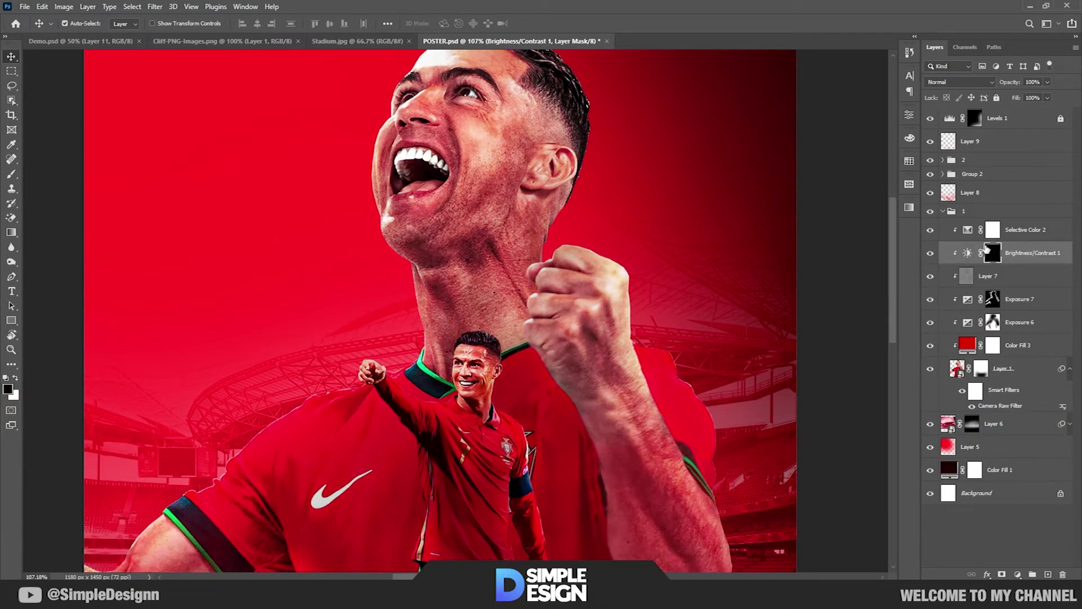
key("b")
right_click(379, 300)
key("Escape")
type("x28")
key("Return")
scroll(429, 293, "up", 3)
Step: Paint the brightening back onto the giant player's neck, face and forehead
mouse_move(423, 248)
left_mouse_down()
mouse_move(445, 316)
mouse_move(541, 382)
mouse_move(536, 433)
left_mouse_up()
left_click_drag(287, 25, 279, 25)
left_click_drag(447, 205, 454, 205)
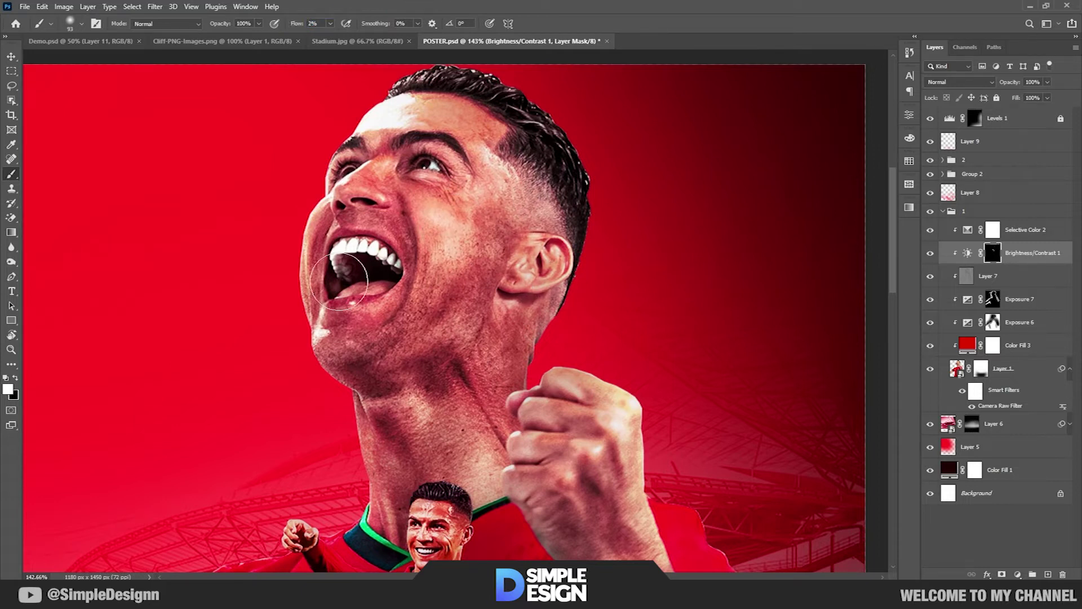
left_click_drag(348, 153, 482, 150)
scroll(560, 408, "down", 5)
scroll(578, 383, "up", 3)
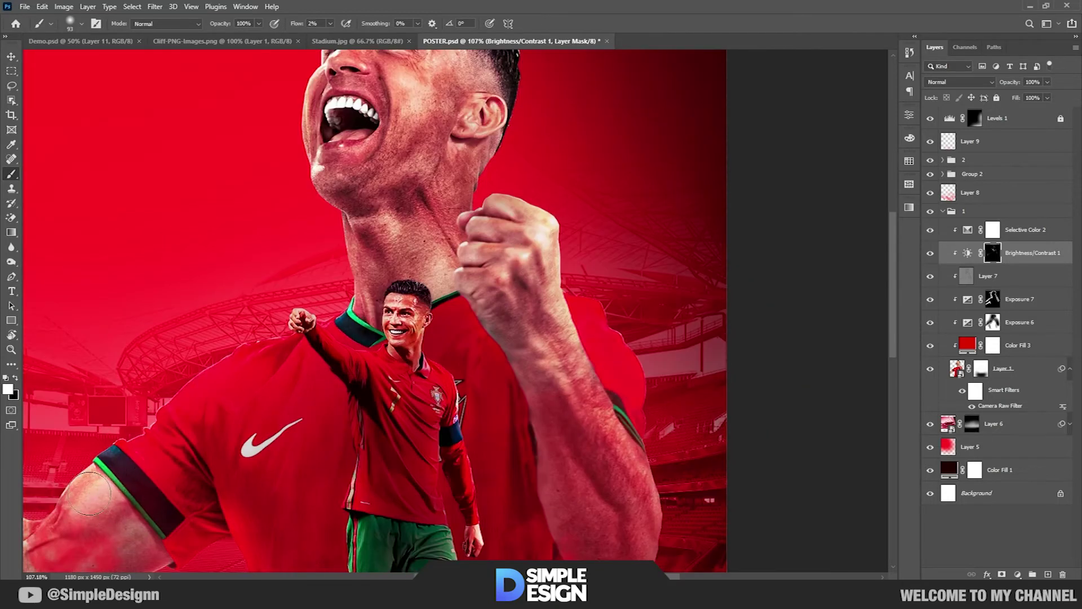
Step: Toggle the brightness adjustment to compare, then collapse and select the giant player group
left_click(930, 253)
scroll(443, 227, "down", 2)
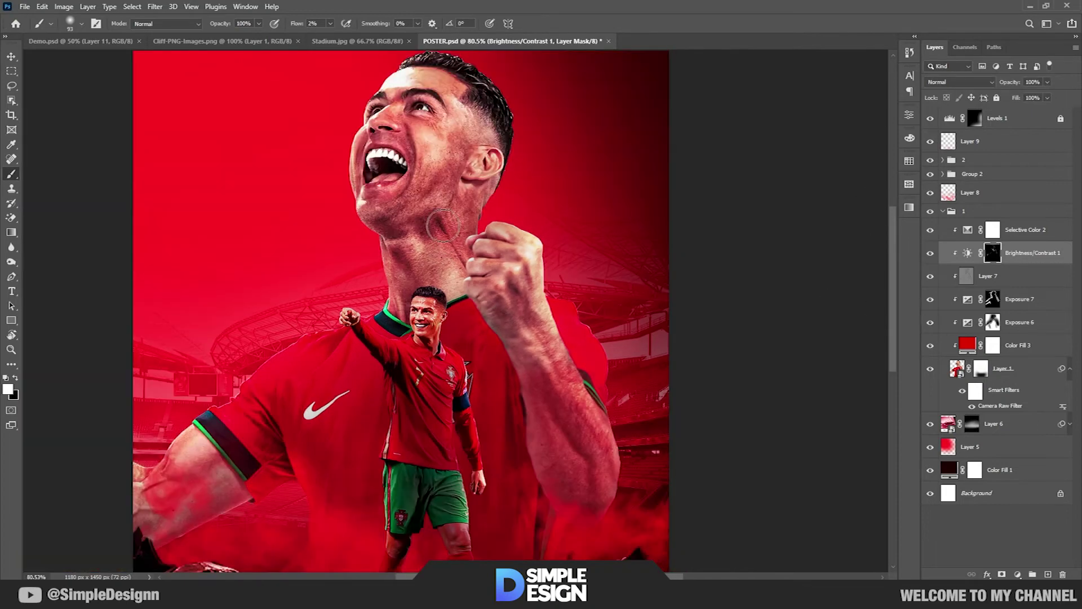
scroll(385, 233, "down", 1)
scroll(492, 285, "down", 2)
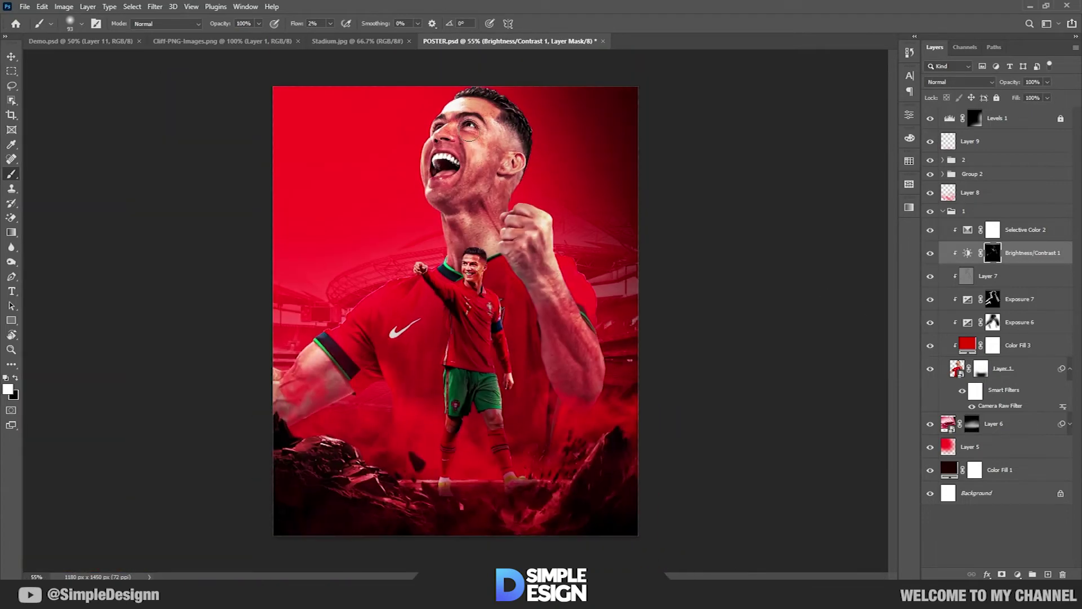
key("v")
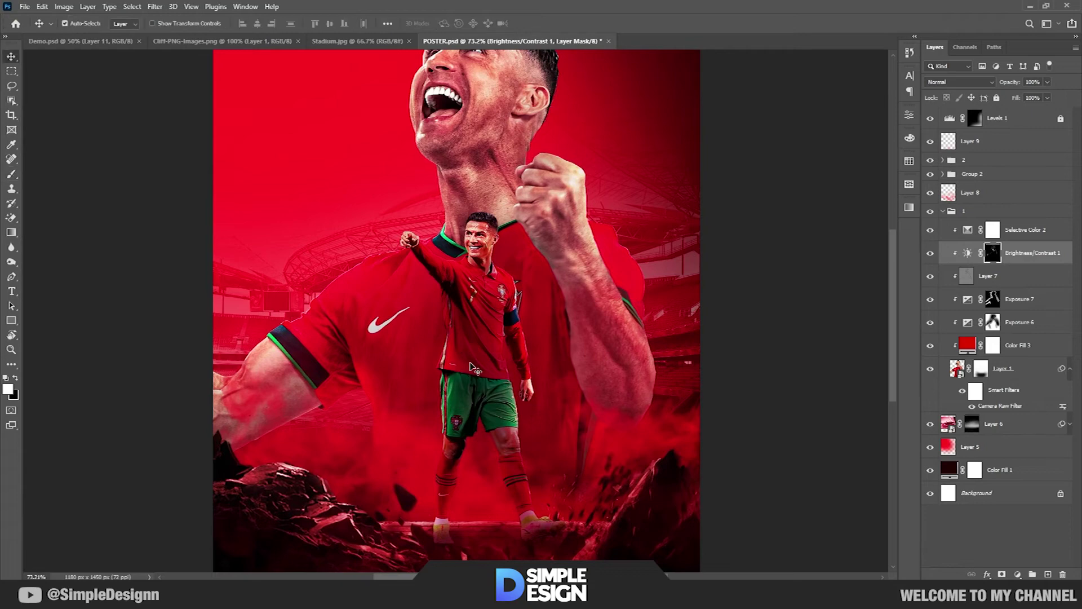
scroll(479, 445, "up", 2)
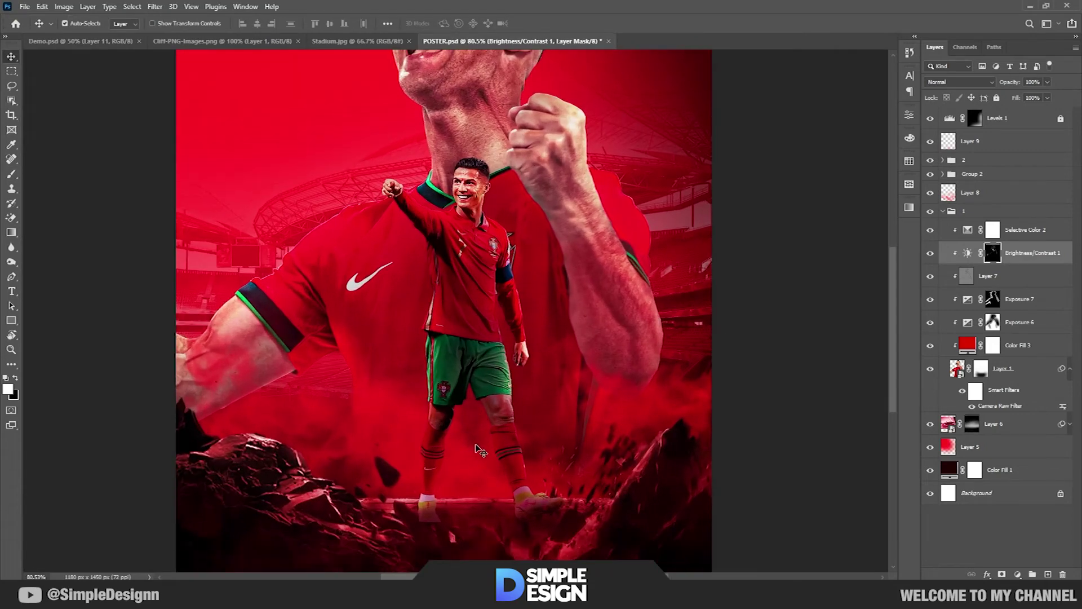
left_click(951, 211)
Step: Place the federation crest in the poster's top-left corner
scroll(380, 157, "down", 1)
scroll(381, 157, "down", 1)
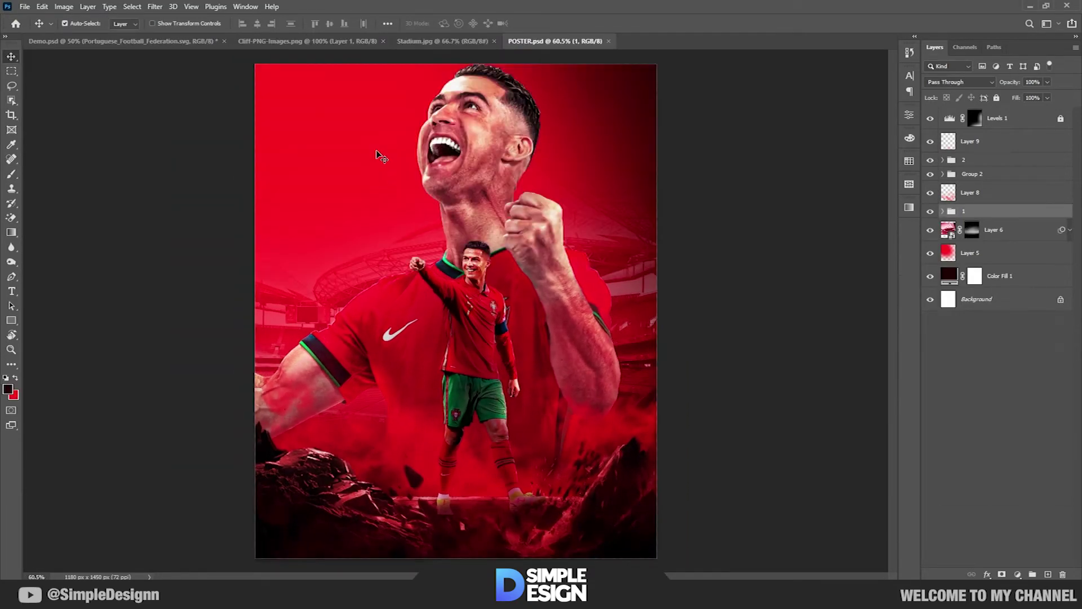
left_click_drag(325, 147, 315, 147)
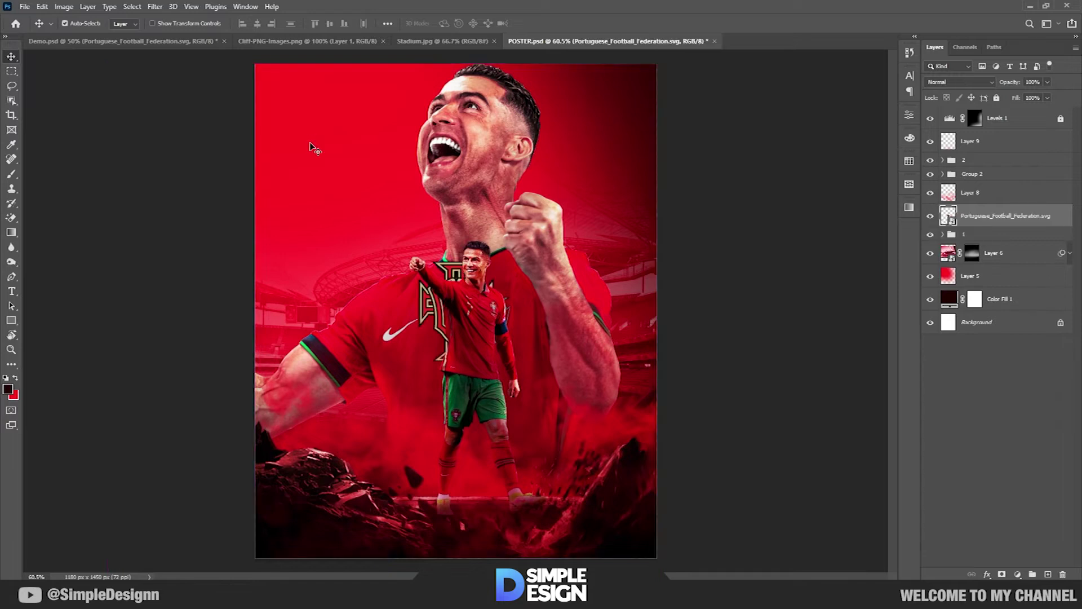
left_click_drag(429, 281, 319, 137)
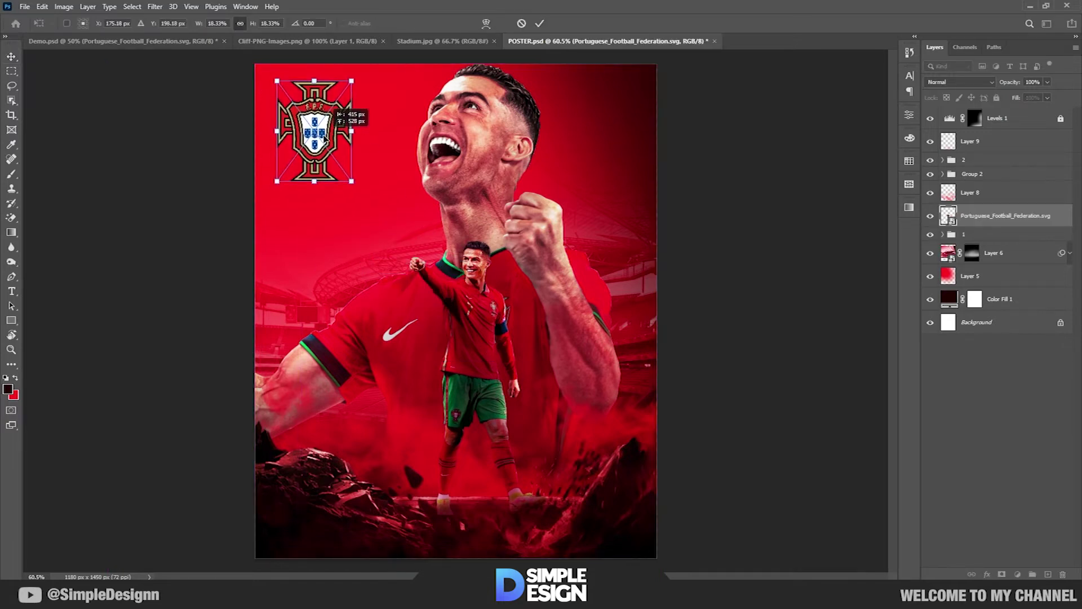
key("Return")
Step: Set the crest layer's blend mode to Lighten after trying Screen
left_click(958, 82)
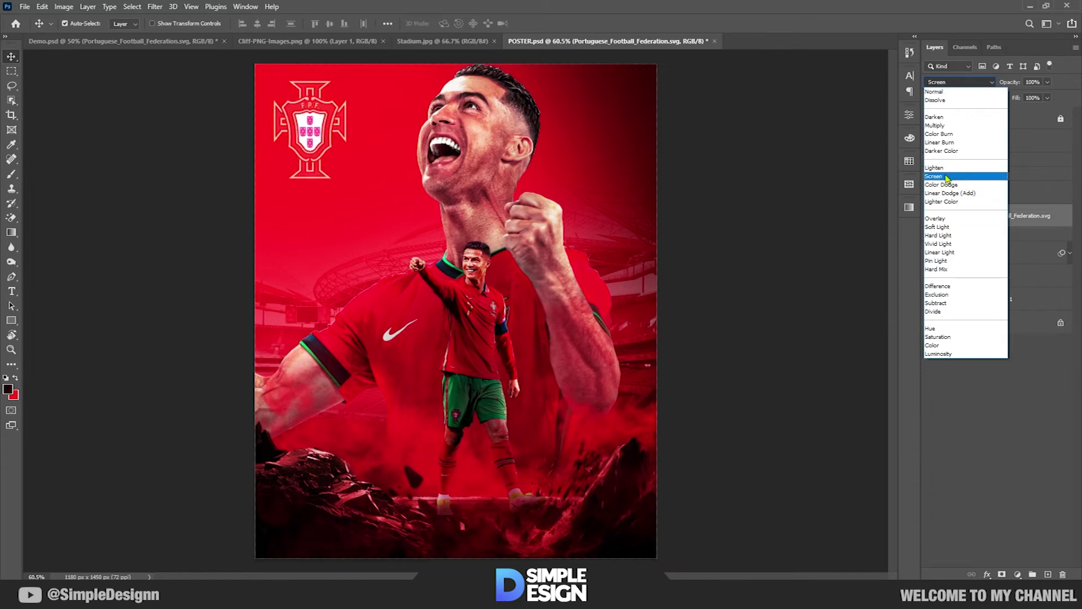
left_click(946, 176)
left_click(961, 82)
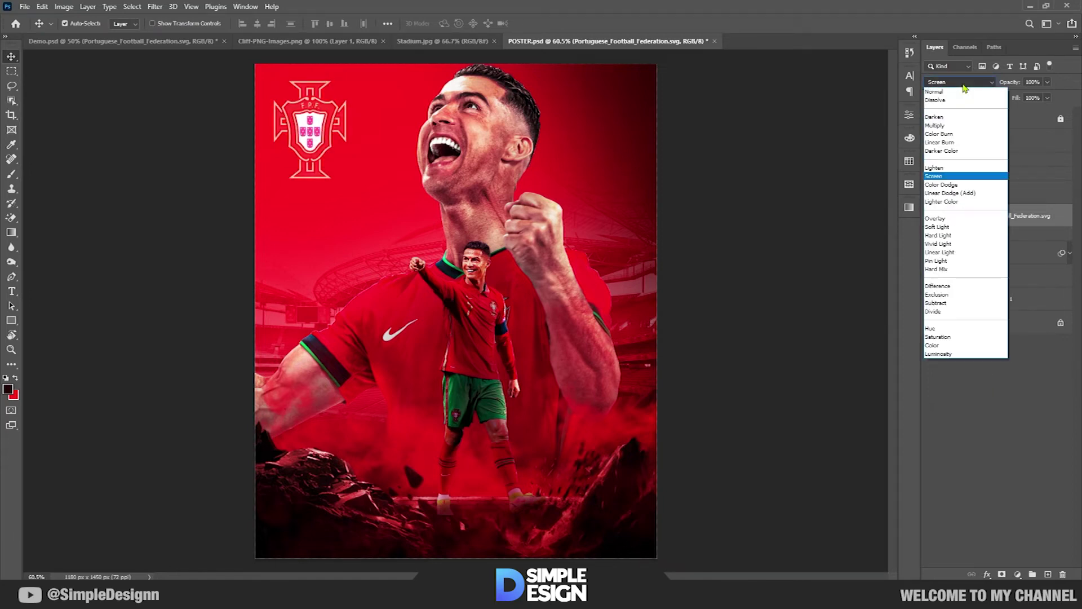
left_click(957, 168)
Step: Rename the crest layer to Logo and select the topmost layer
double_click(989, 215)
type("go")
key("Return")
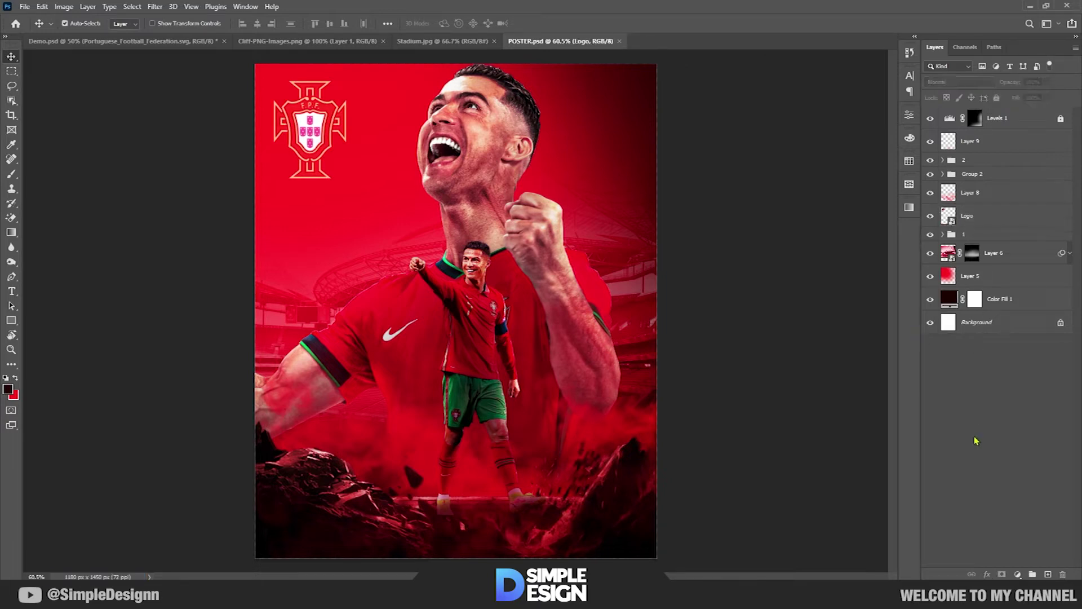
left_click(974, 118)
key("t")
scroll(456, 399, "up", 2)
Step: Type the CRISTIANO title on the poster and duplicate it just below
left_click(340, 438)
type("CRISTIANO")
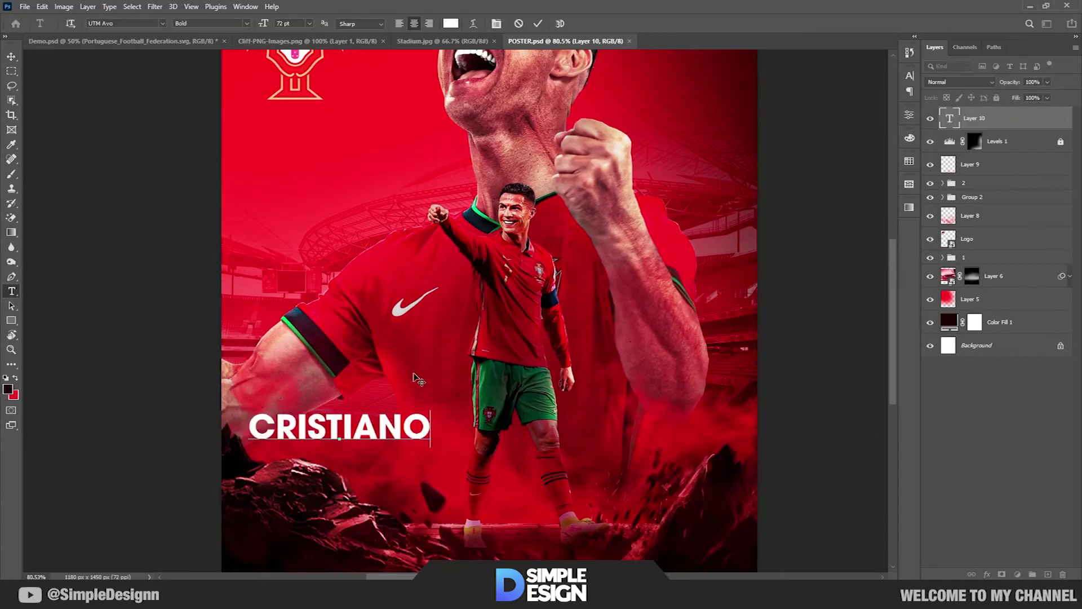
left_click(539, 23)
key("v")
mouse_move(428, 427)
left_mouse_down()
mouse_move(460, 390)
mouse_move(460, 426)
left_mouse_up()
Step: Change the copied title's wording to RONALDO
key("t")
double_click(387, 422)
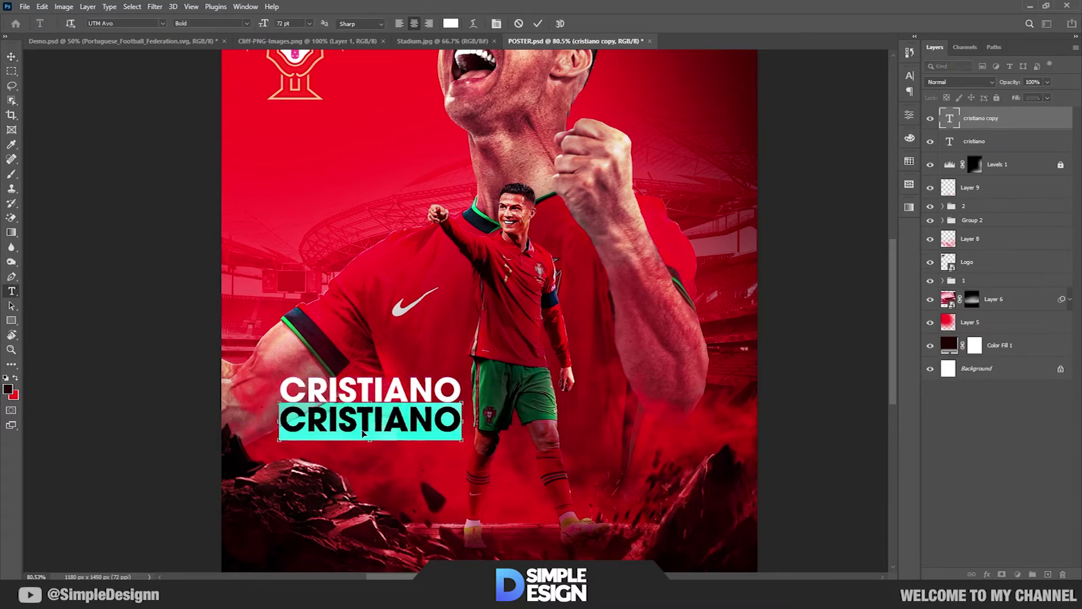
type("RONALDO")
left_click(538, 24)
Step: Set RONALDO in the Kajiro font and enlarge it below CRISTIANO
double_click(371, 420)
left_click(146, 23)
type("Kajiro")
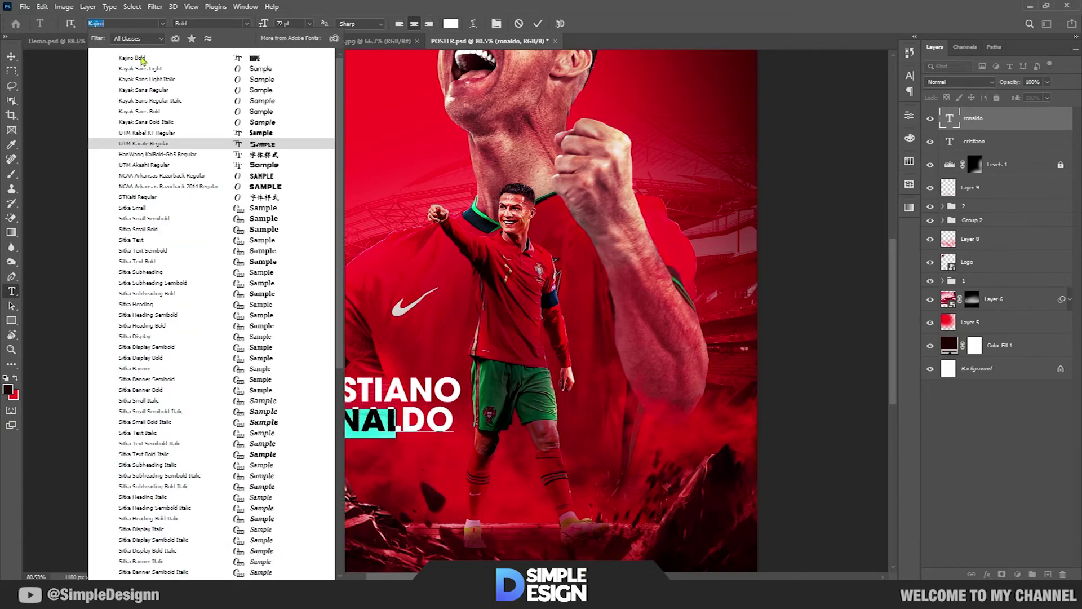
left_click(141, 57)
left_click(538, 24)
key("ctrl+t")
left_click_drag(370, 438, 385, 494)
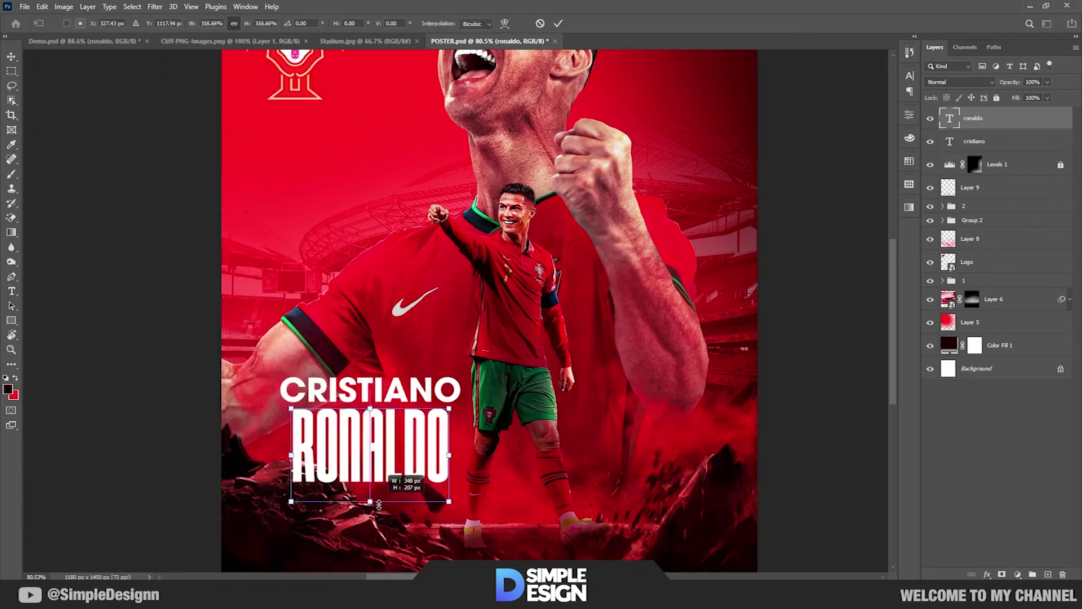
key("Return")
Step: Give CRISTIANO letter spacing 100, then shrink and centre it above RONALDO
double_click(370, 390)
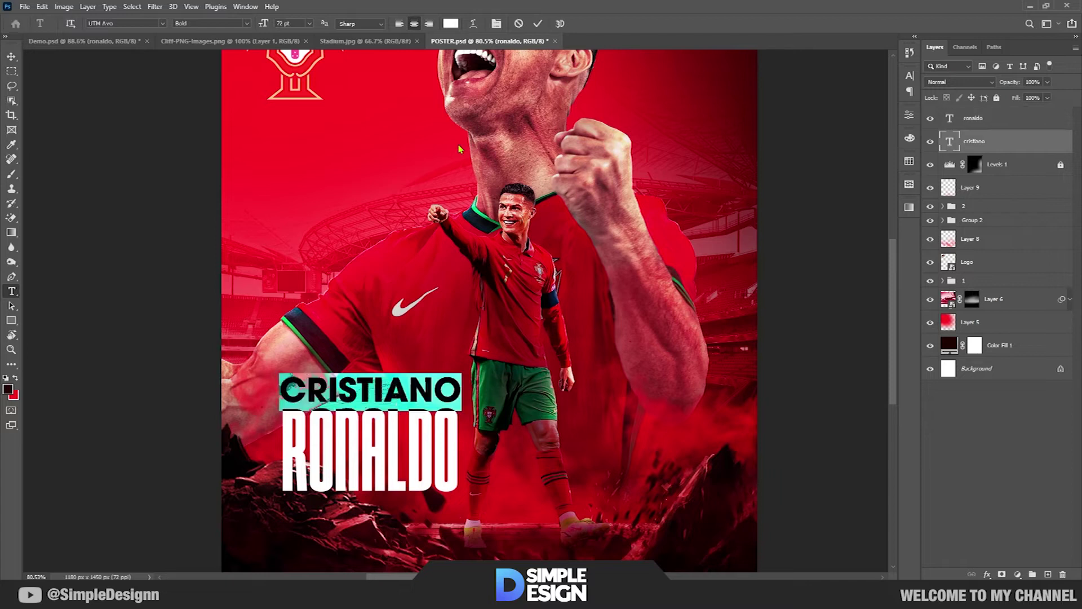
left_click(498, 24)
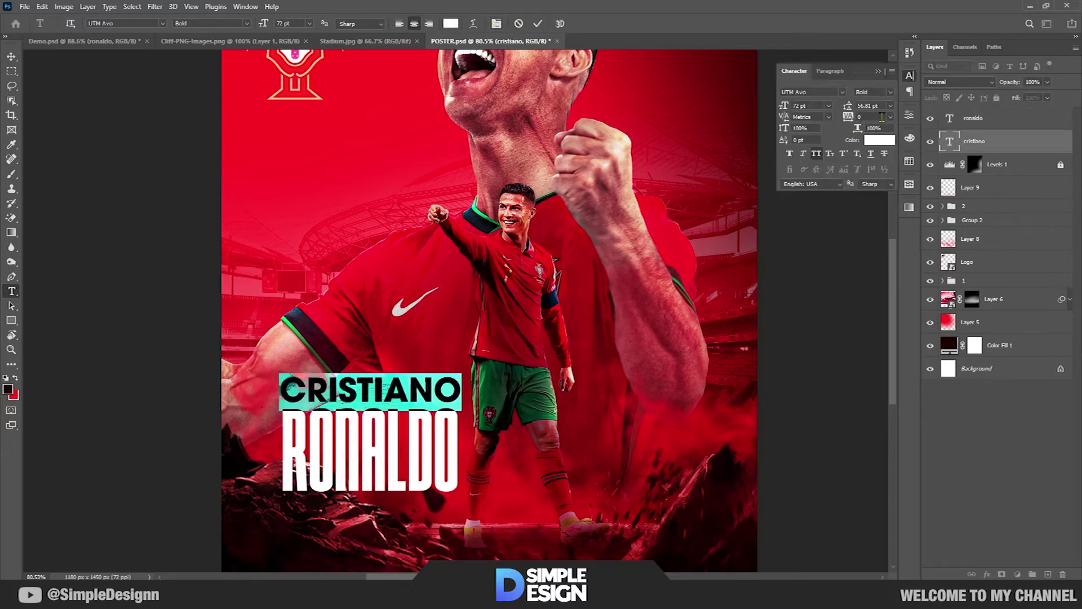
left_click(890, 117)
left_click(877, 242)
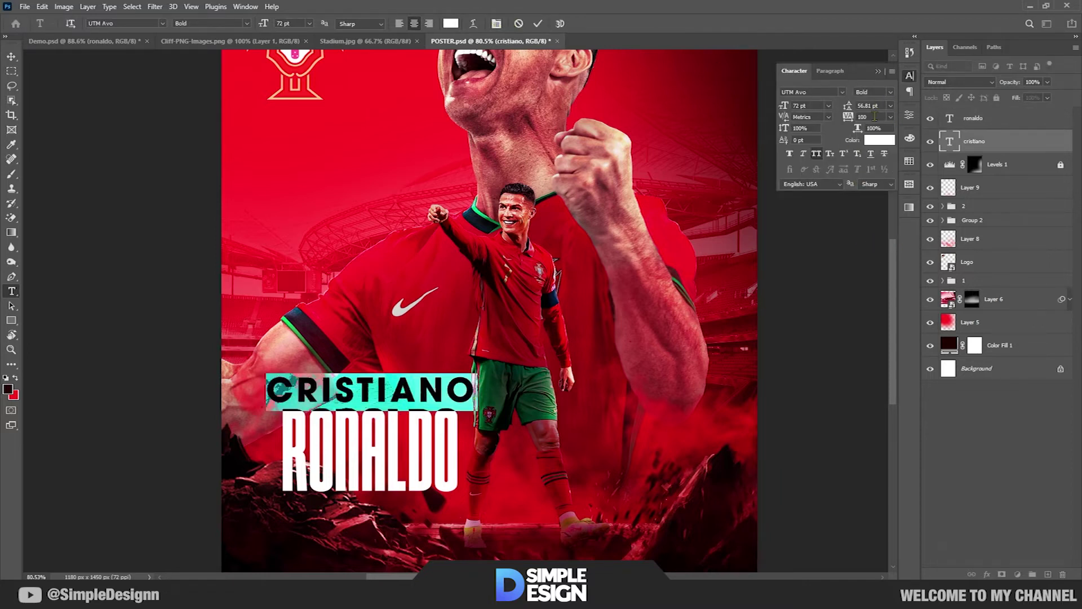
left_click(878, 73)
left_click(540, 23)
left_click_drag(477, 373, 434, 383)
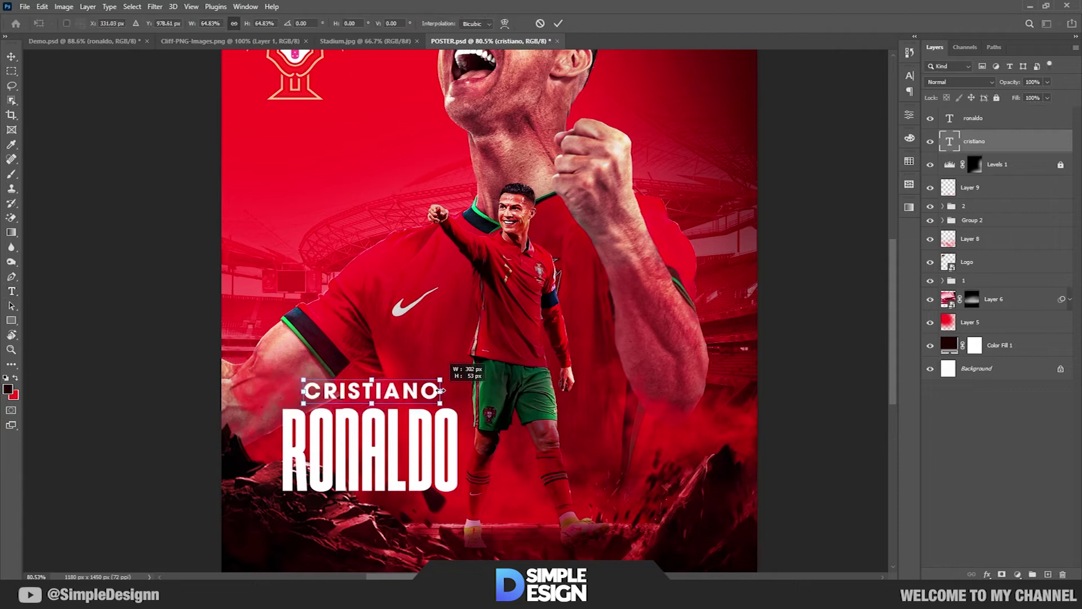
Step: Widen CRISTIANO's letter spacing to 150
double_click(407, 395)
key("ctrl+t")
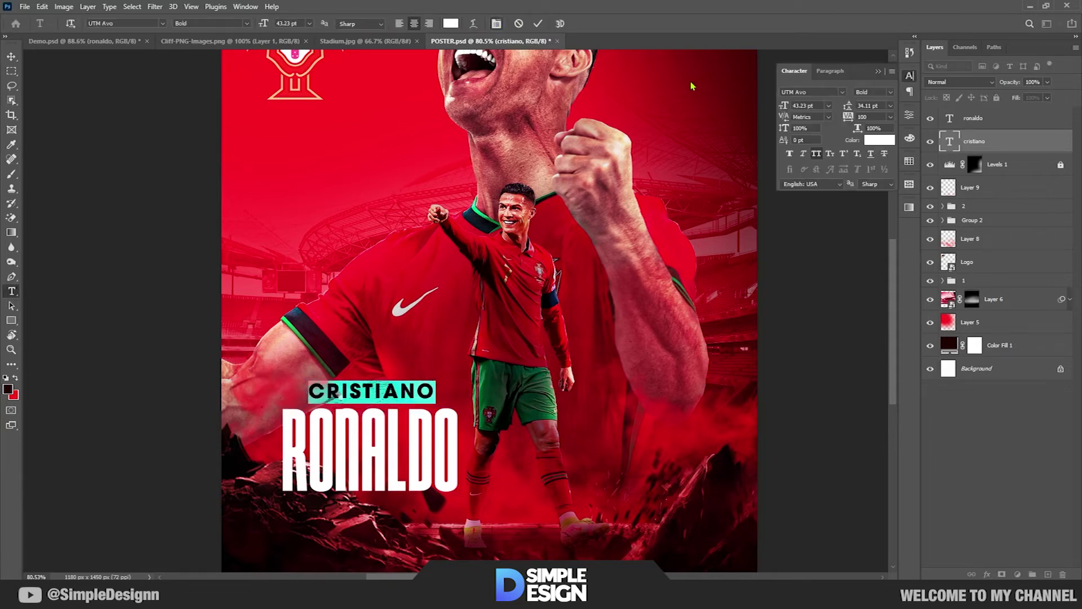
type("150")
key("Return")
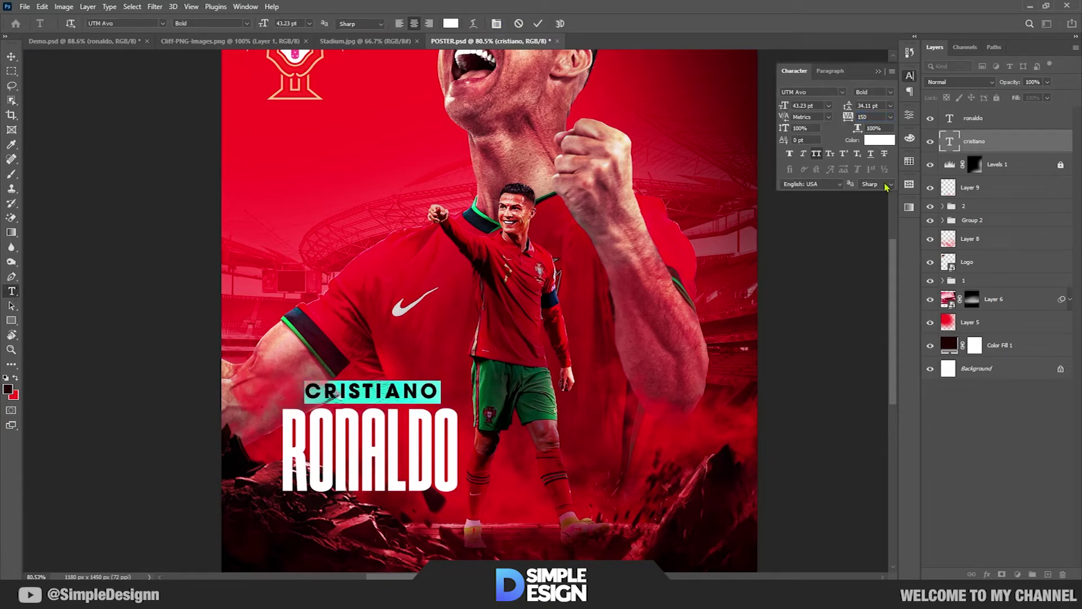
left_click(878, 72)
left_click(539, 23)
Step: Copy the CRISTIANO text to a spot below RONALDO
key("v")
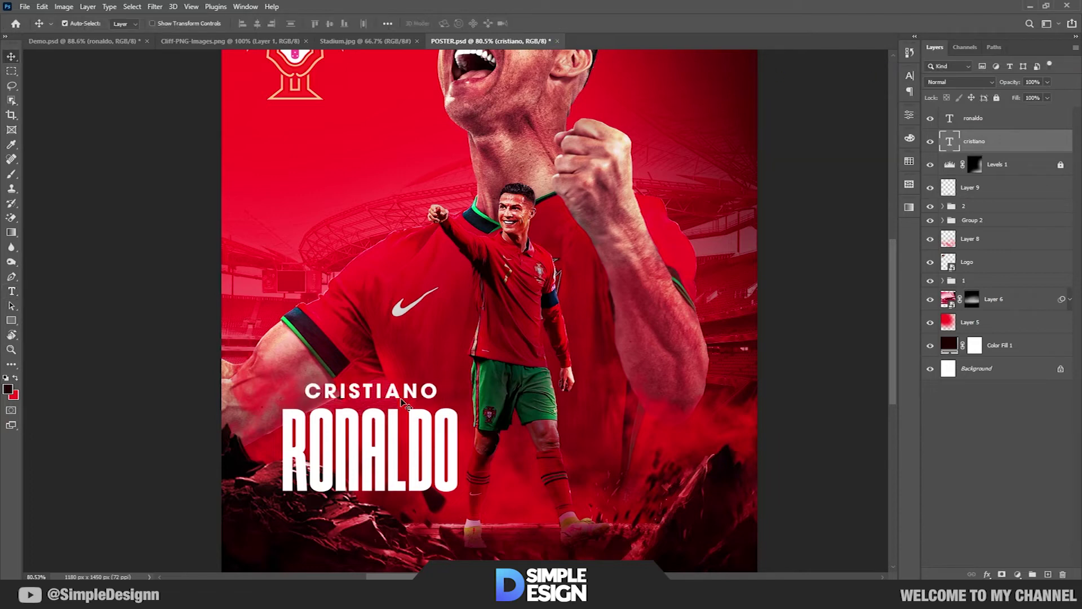
left_click(420, 422)
scroll(411, 425, "down", 2)
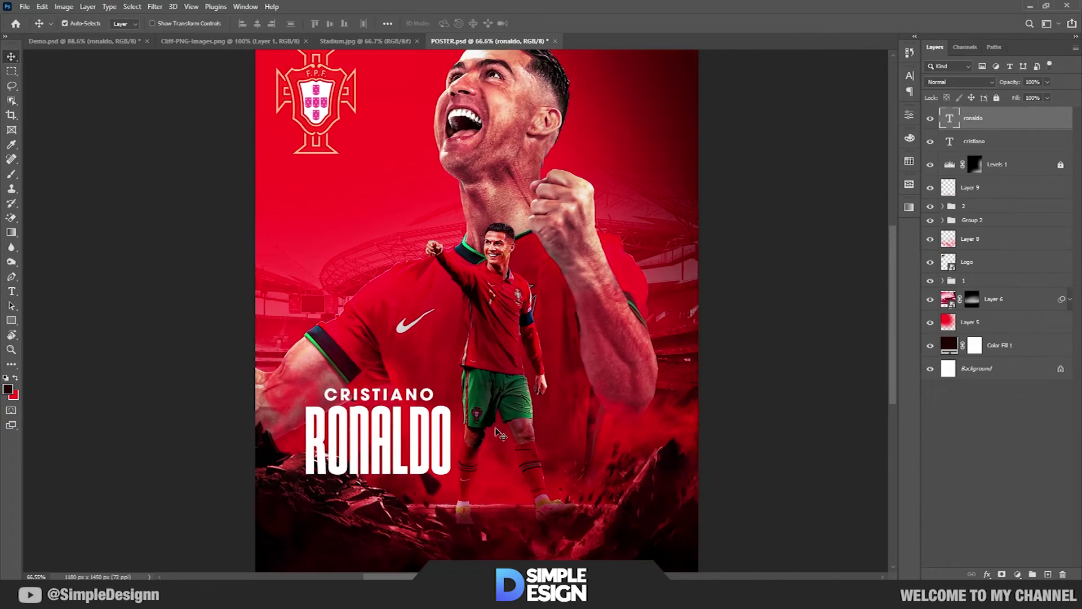
scroll(394, 437, "down", 1)
scroll(388, 440, "up", 1)
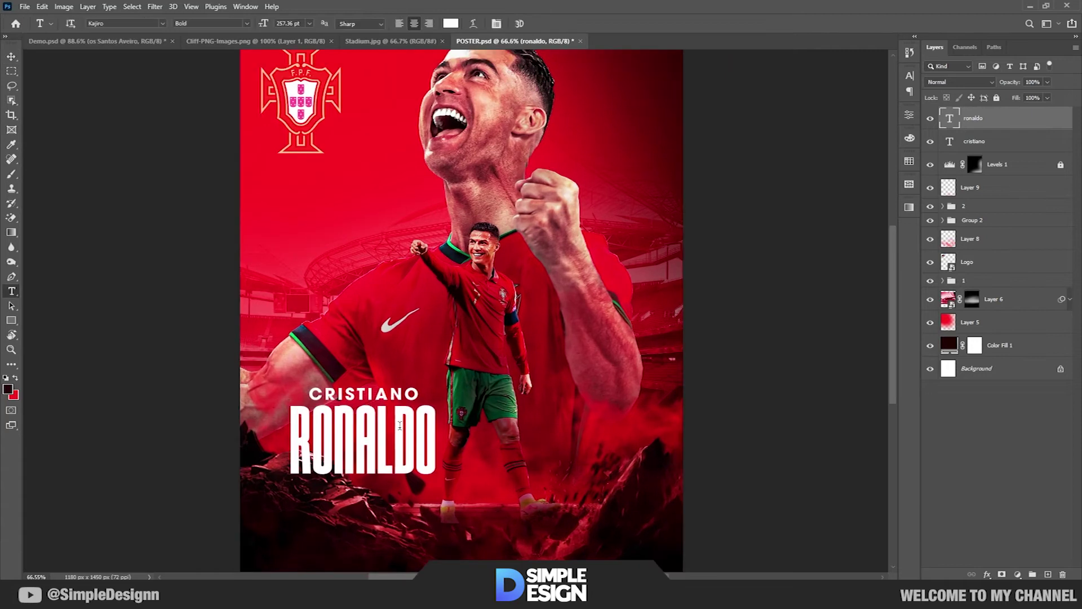
left_click_drag(418, 402, 417, 513)
Step: Retype the copy as 'os Santos Aveiro' without All Caps in the Better Saturday script font
key("t")
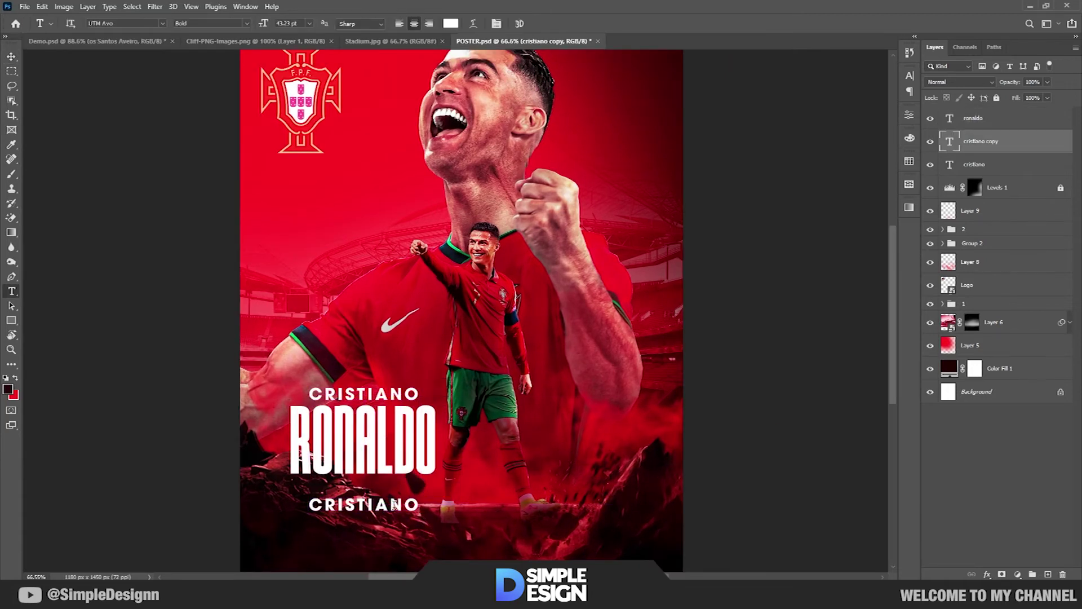
double_click(394, 503)
type("OS SANTOS AVEIRO")
key("ctrl+a")
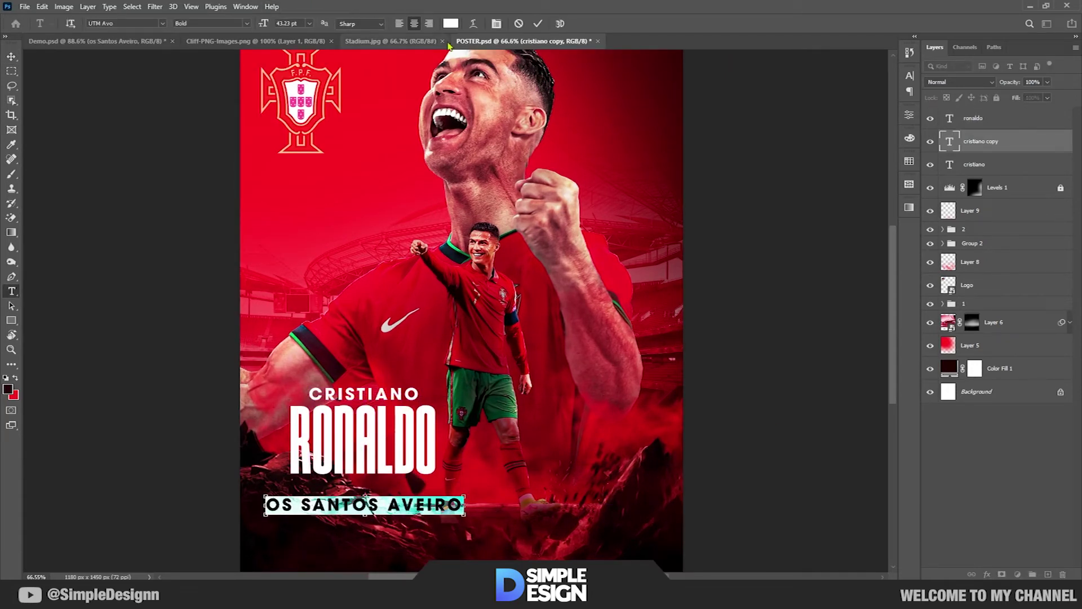
left_click(909, 75)
left_click(816, 154)
left_click(910, 75)
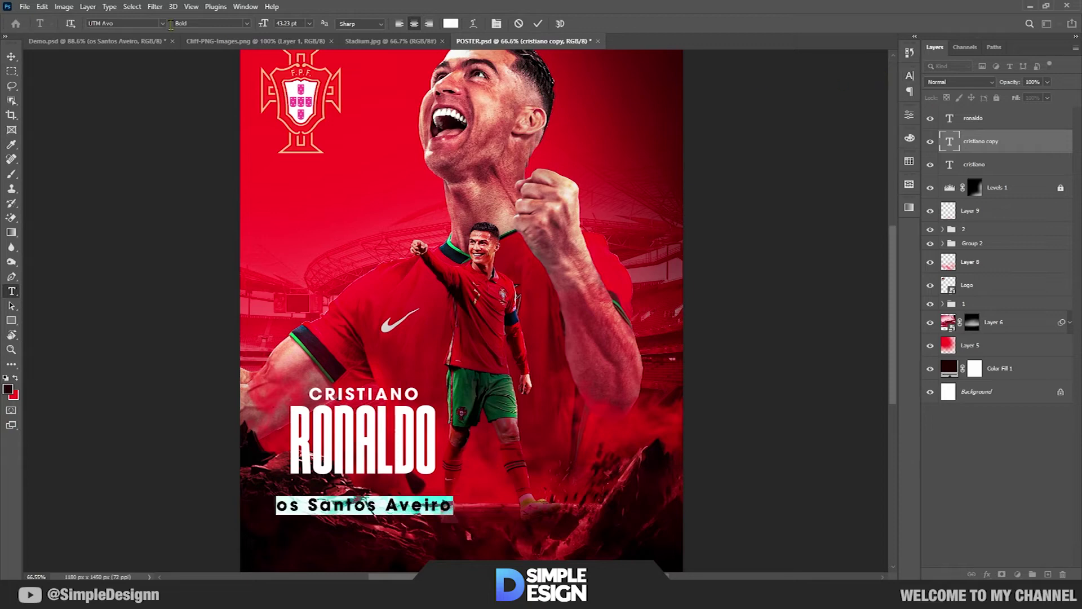
left_click(162, 23)
left_click(150, 79)
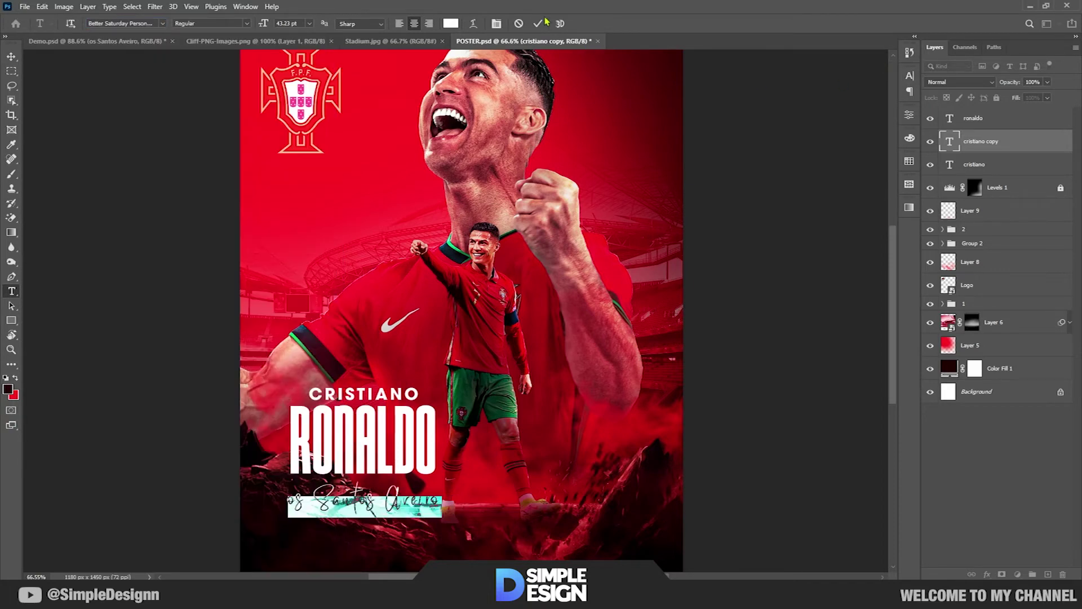
Step: Colour the subtitle black and move its layer above RONALDO's
left_click(391, 498)
key("ctrl+a")
left_click(451, 24)
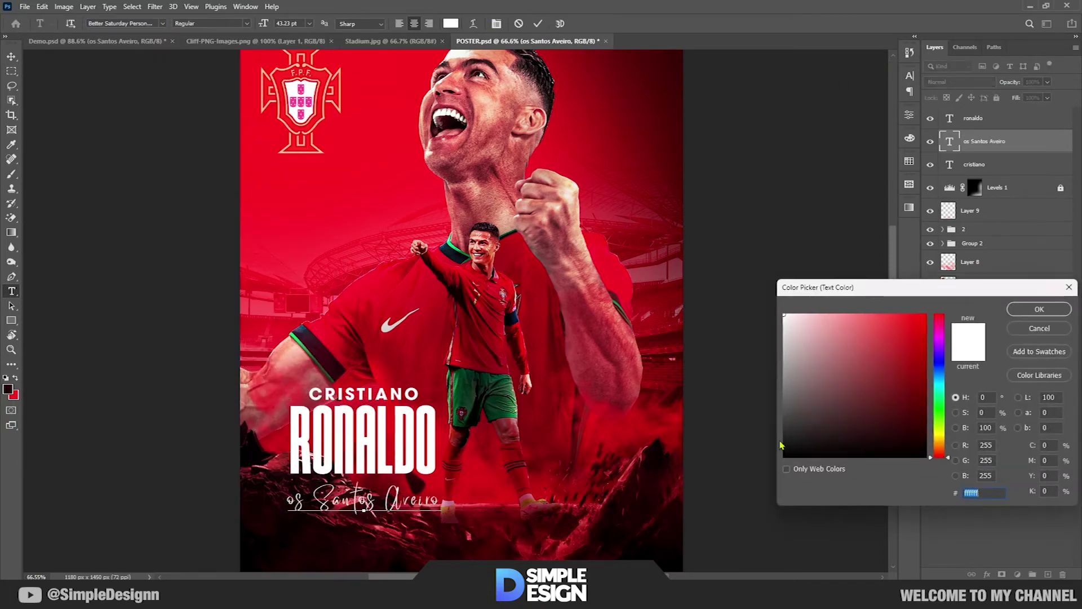
left_click(1016, 313)
left_click(909, 75)
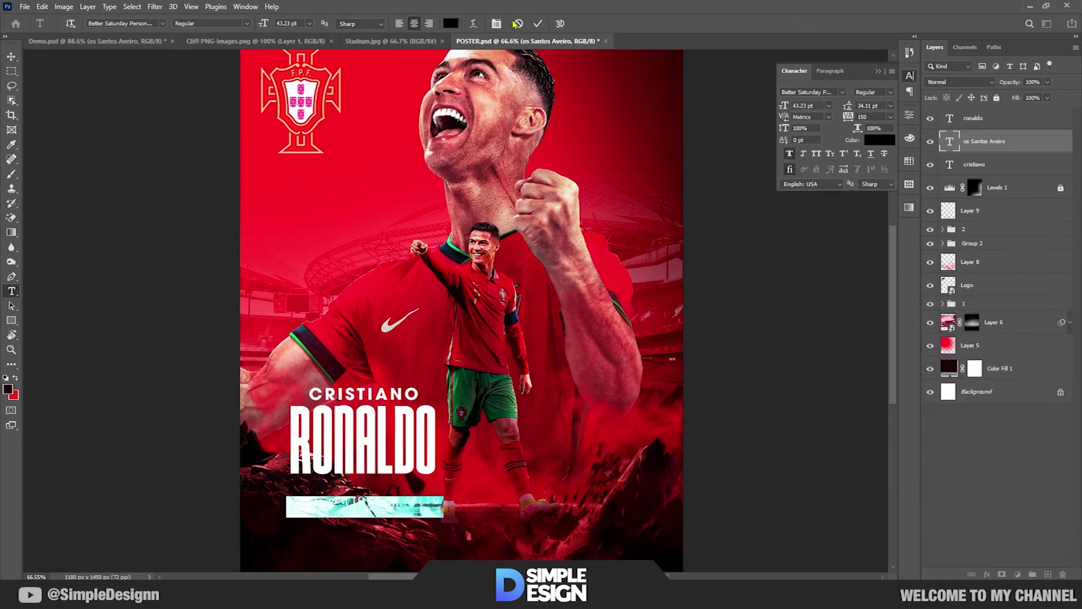
left_click(539, 24)
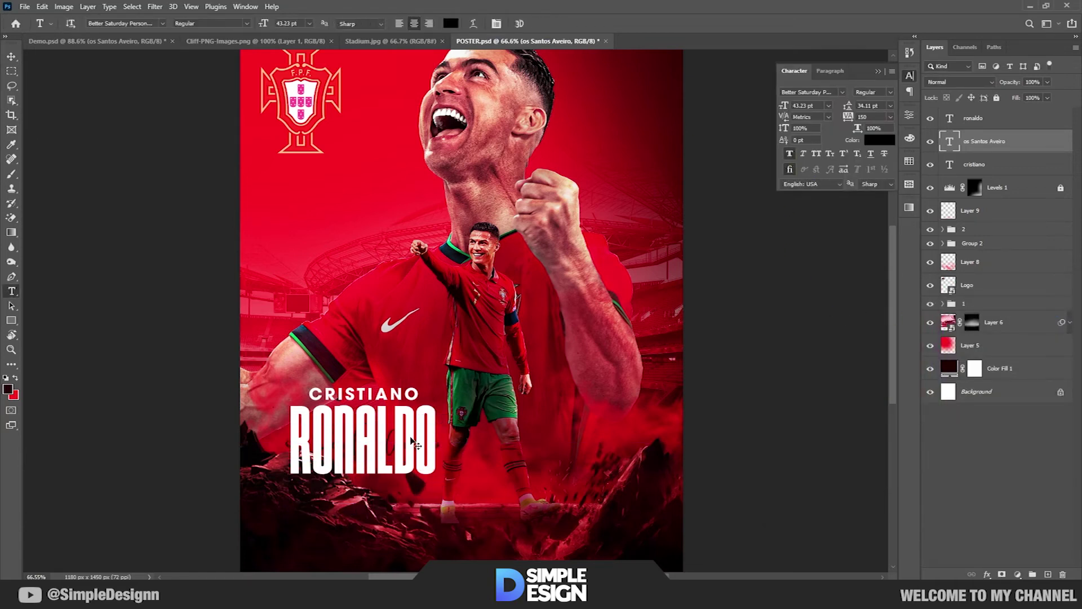
left_click_drag(1031, 138, 1016, 114)
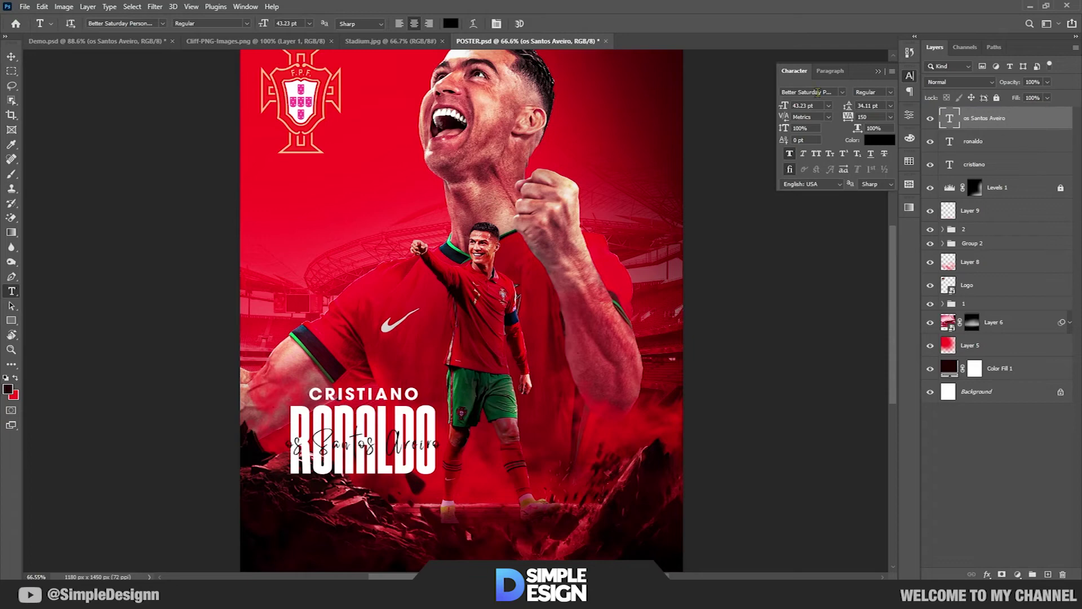
left_click(878, 72)
Step: Reset the subtitle's letter spacing to 0
key("ctrl+t")
scroll(386, 463, "up", 5)
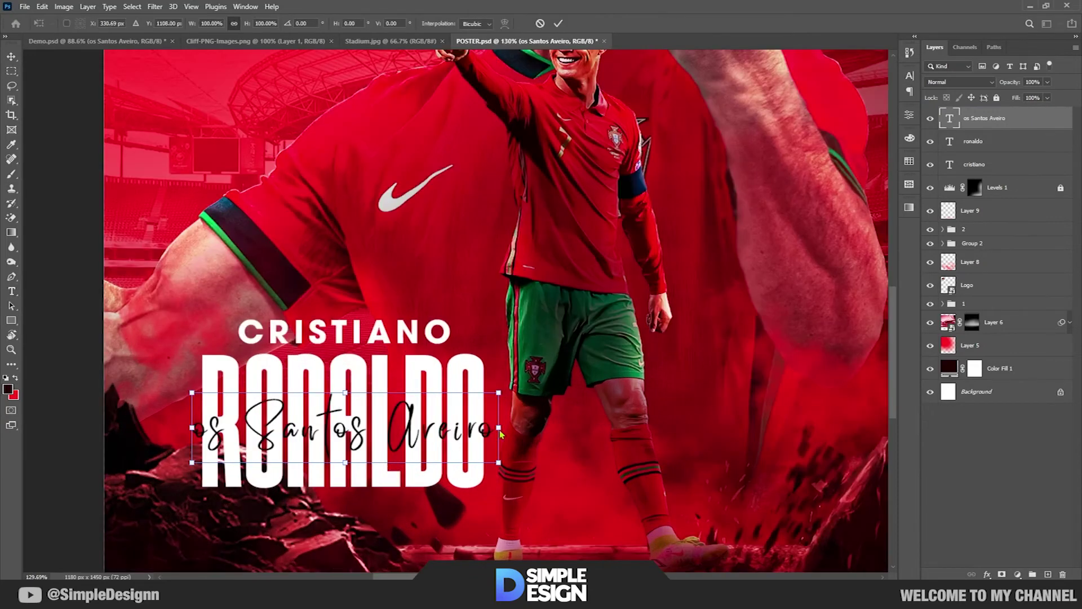
key("Return")
double_click(949, 118)
left_click(910, 75)
left_click(890, 117)
left_click(877, 185)
left_click(877, 72)
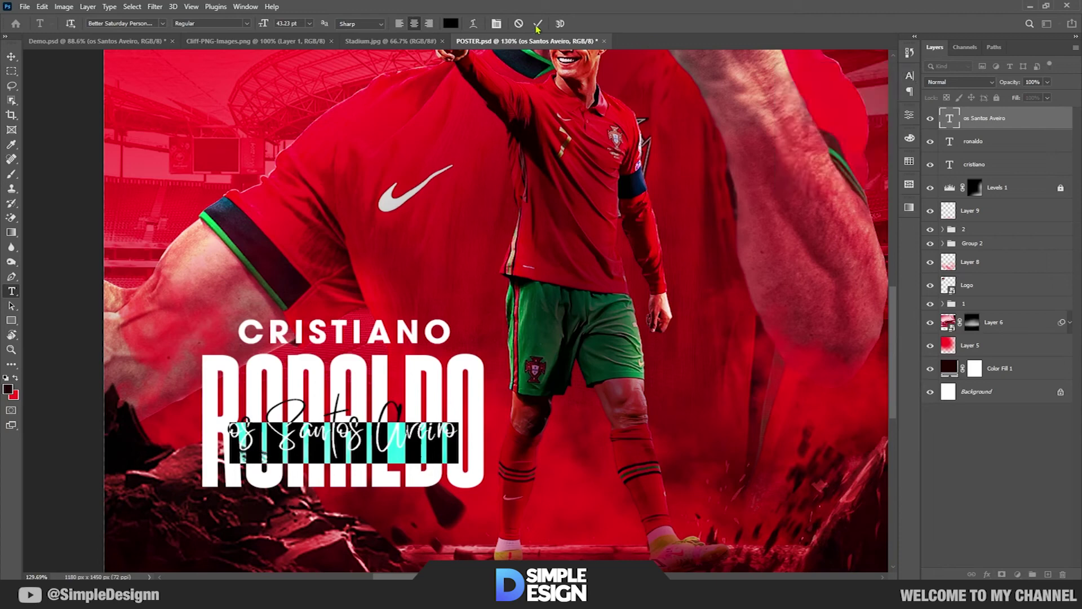
left_click(538, 23)
Step: Stretch the subtitle wider across RONALDO and group the three title text layers
key("ctrl+t")
left_click_drag(461, 429, 500, 429)
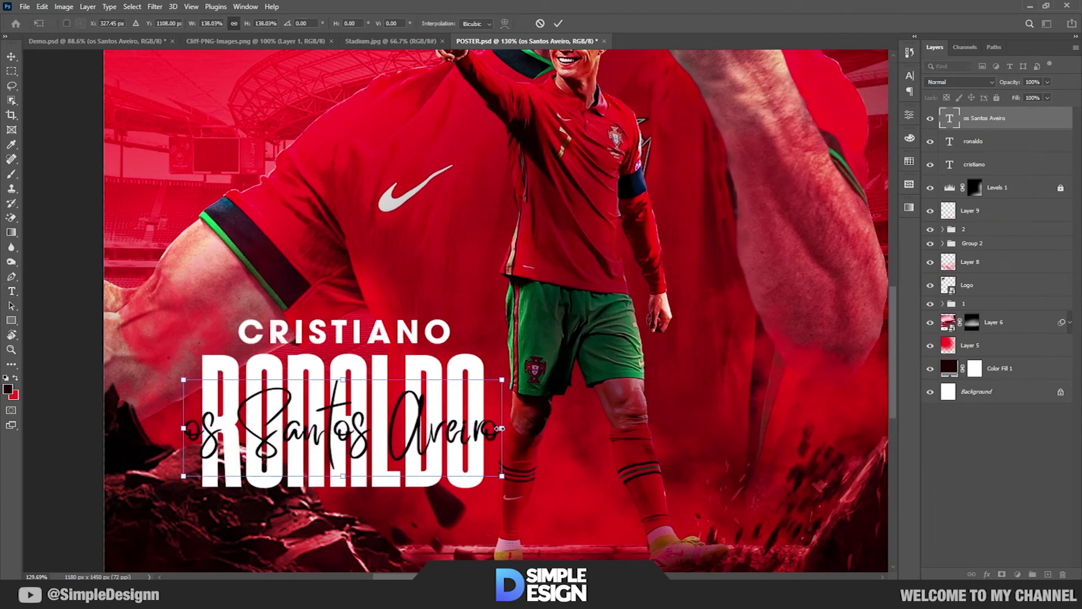
scroll(479, 439, "up", 1)
key("Return")
key("ctrl+0")
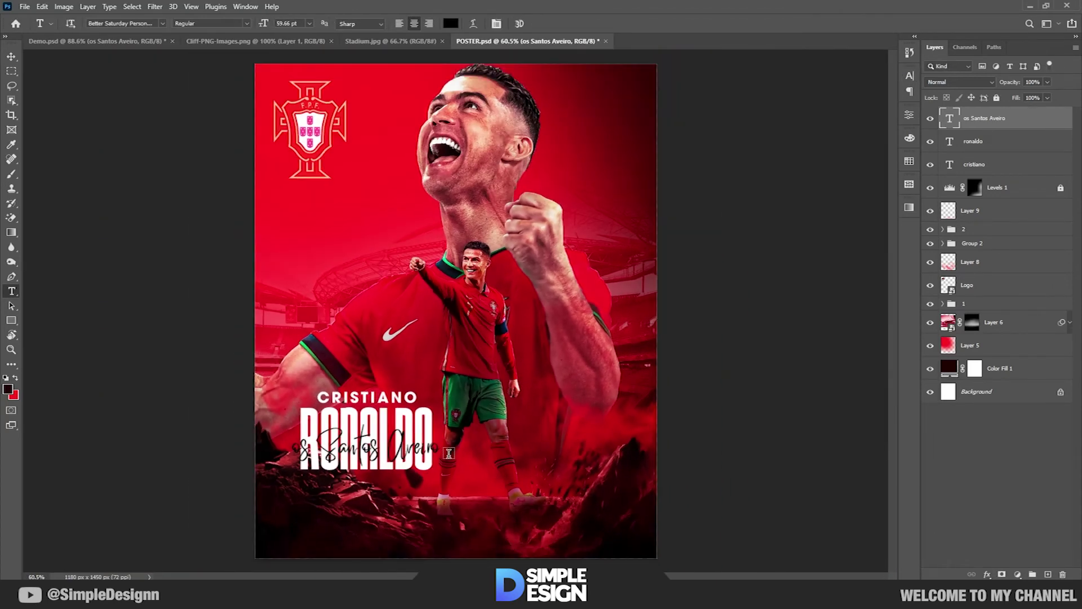
key("v")
left_click(981, 165, "shift")
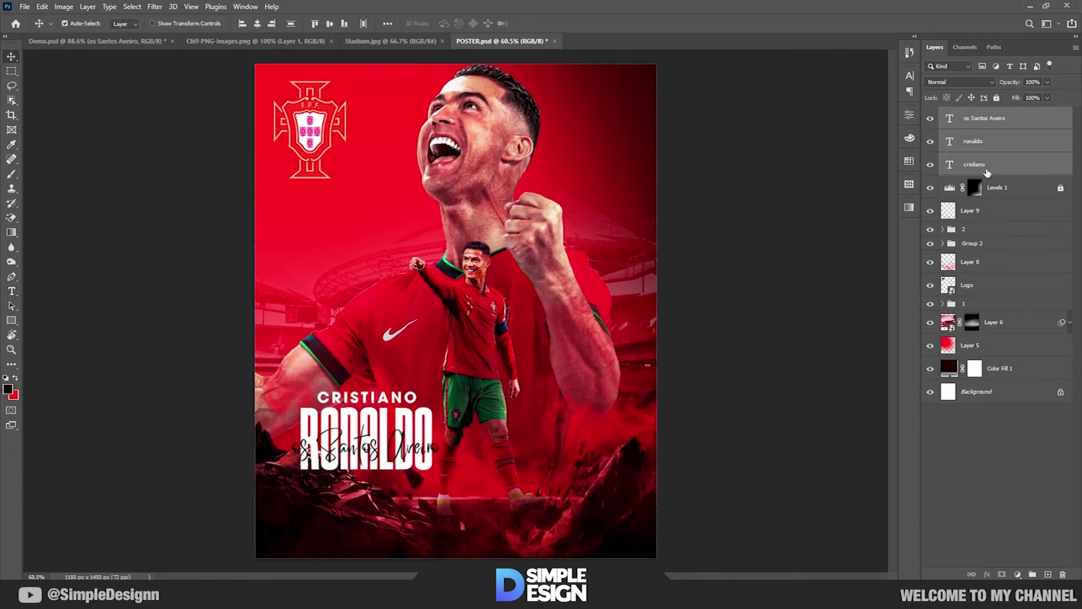
key("ctrl+g")
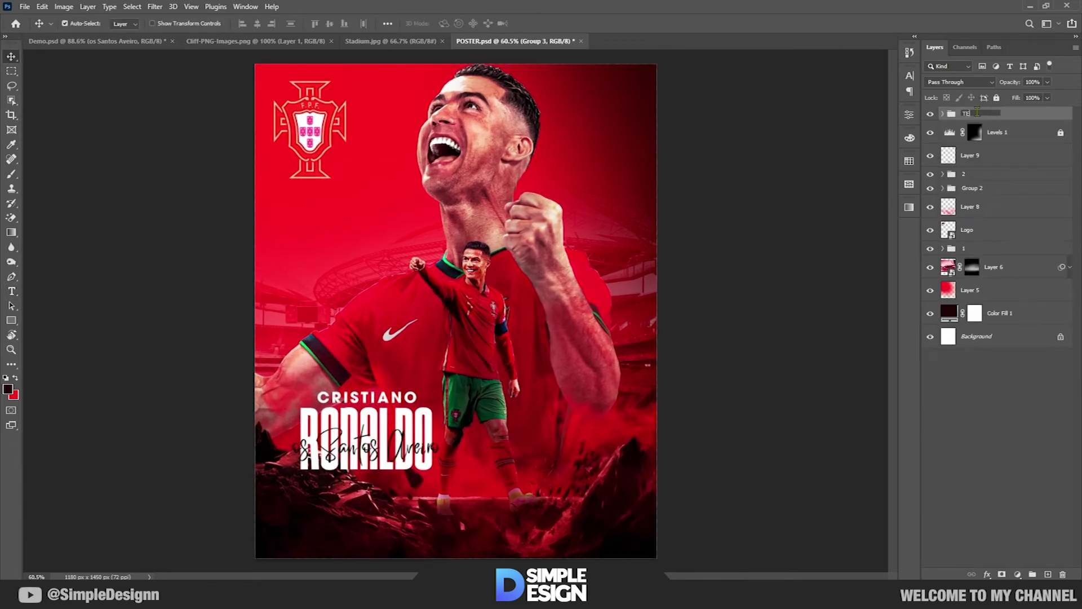
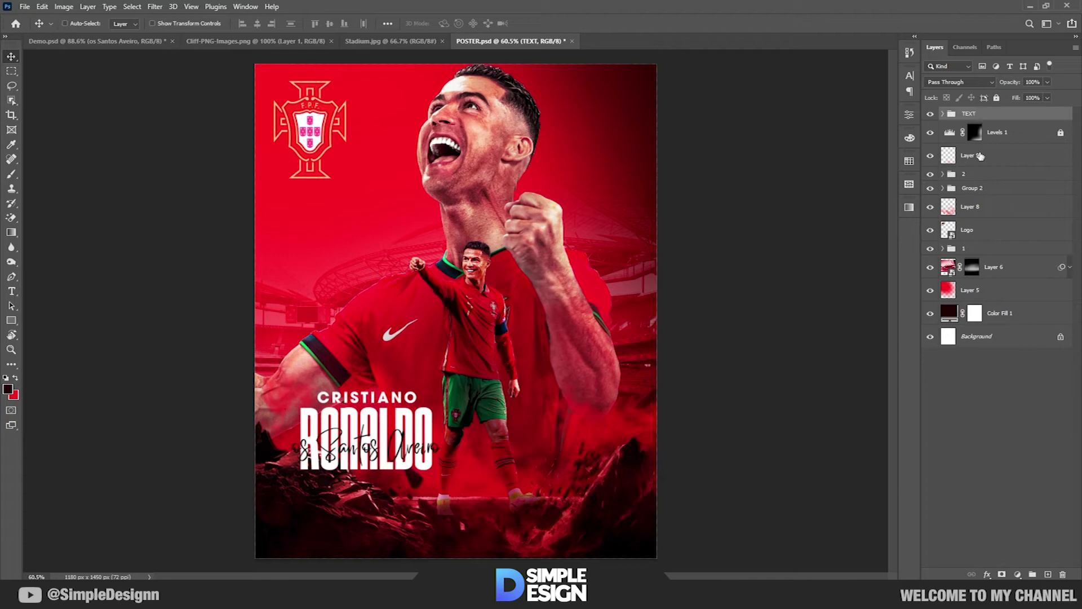
Step: Scale the CRISTIANO RONALDO title group slightly smaller and toward the left
left_click(981, 410)
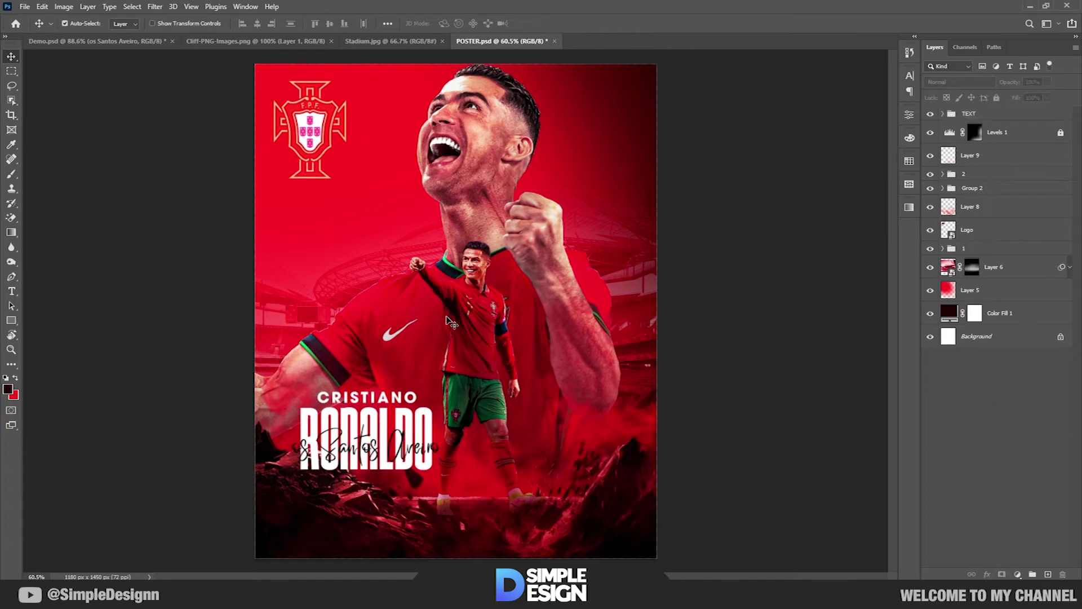
left_click(984, 116)
key("ctrl+t")
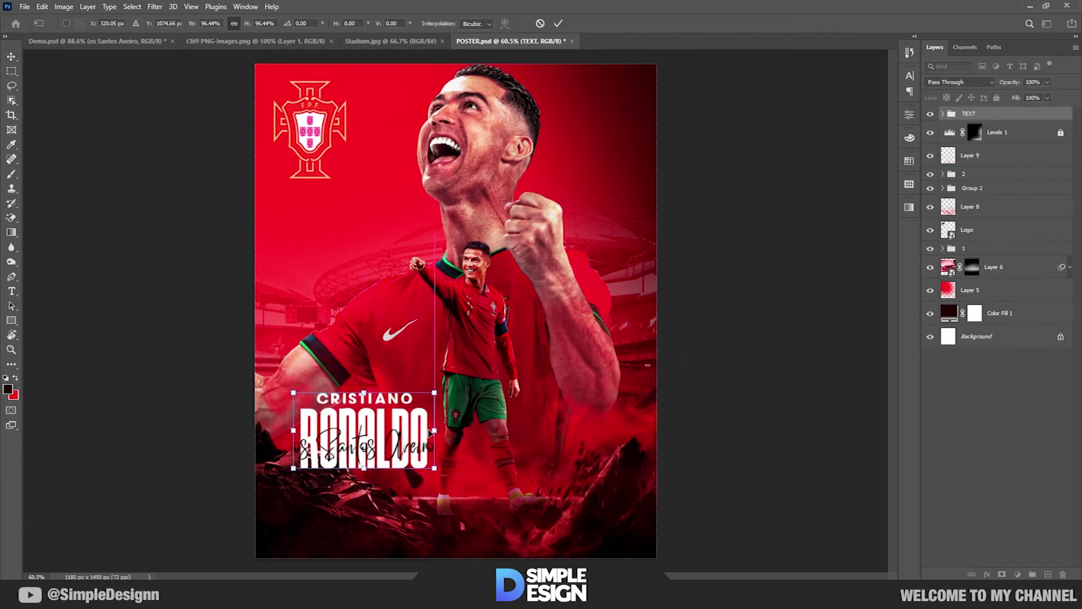
left_click_drag(429, 437, 416, 434)
key("Return")
Step: Place the EURO2024 ball photo onto the poster canvas
key("x")
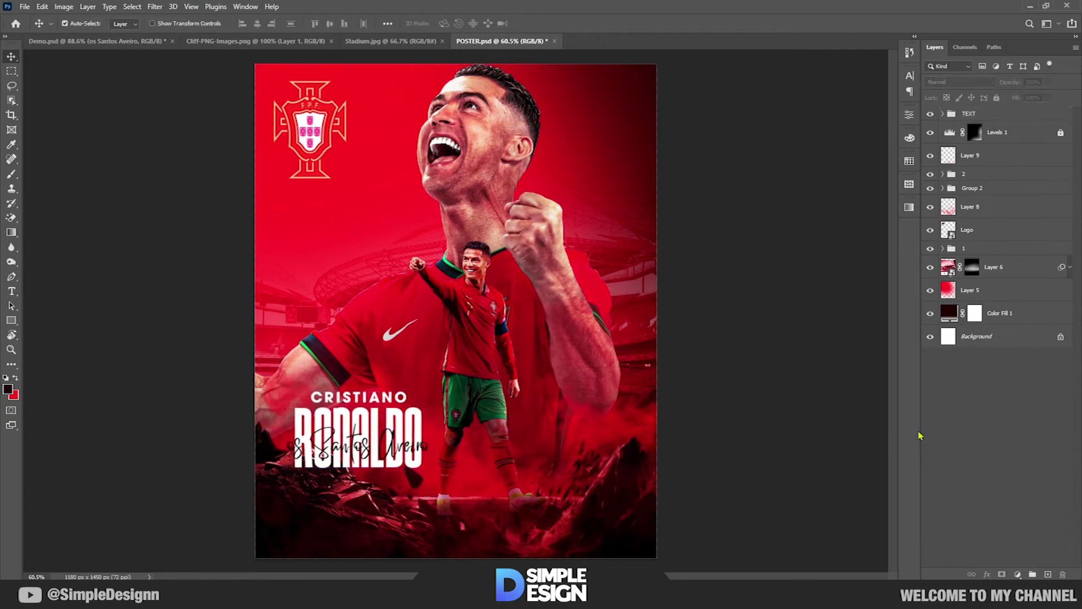
left_click_drag(468, 349, 491, 341)
scroll(486, 319, "up", 1)
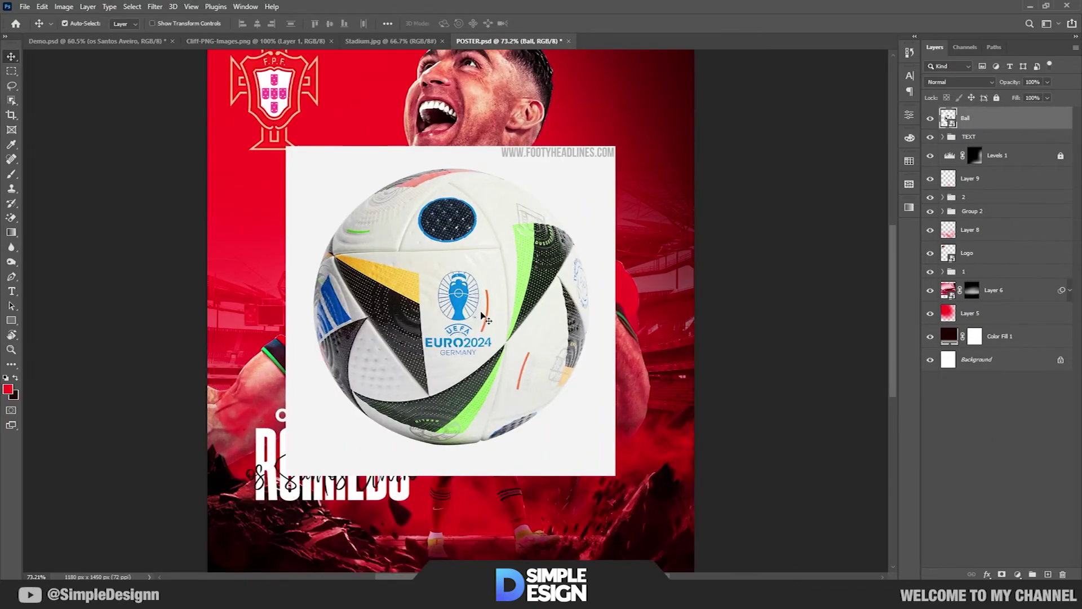
Step: Mask the ball photo to a circle with an elliptical selection and nudge it right
right_click(11, 71)
left_click(50, 84)
left_click_drag(332, 168, 587, 459)
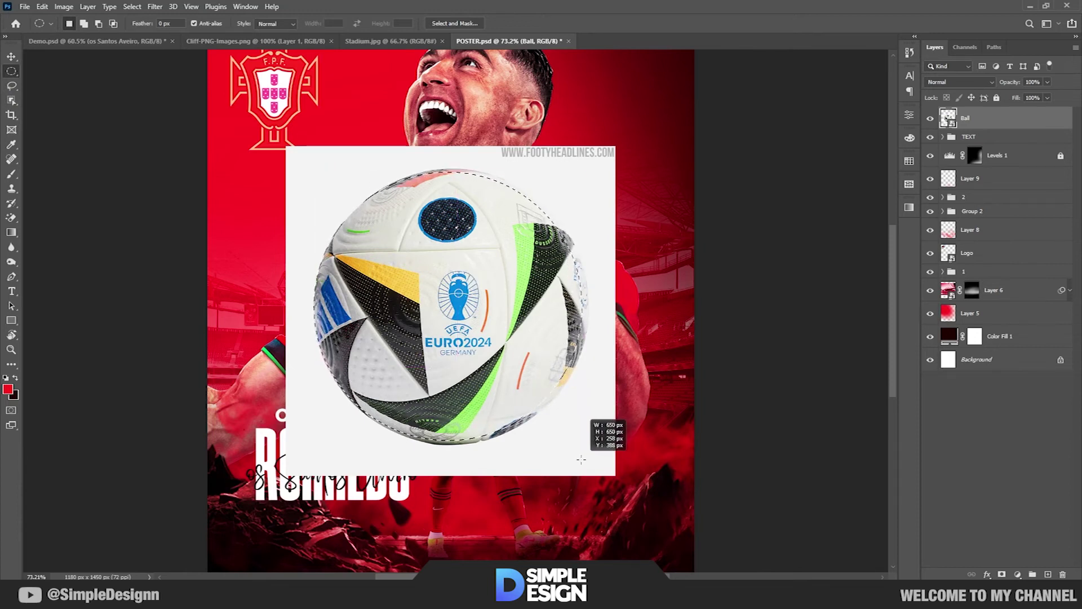
left_click_drag(587, 460, 585, 464)
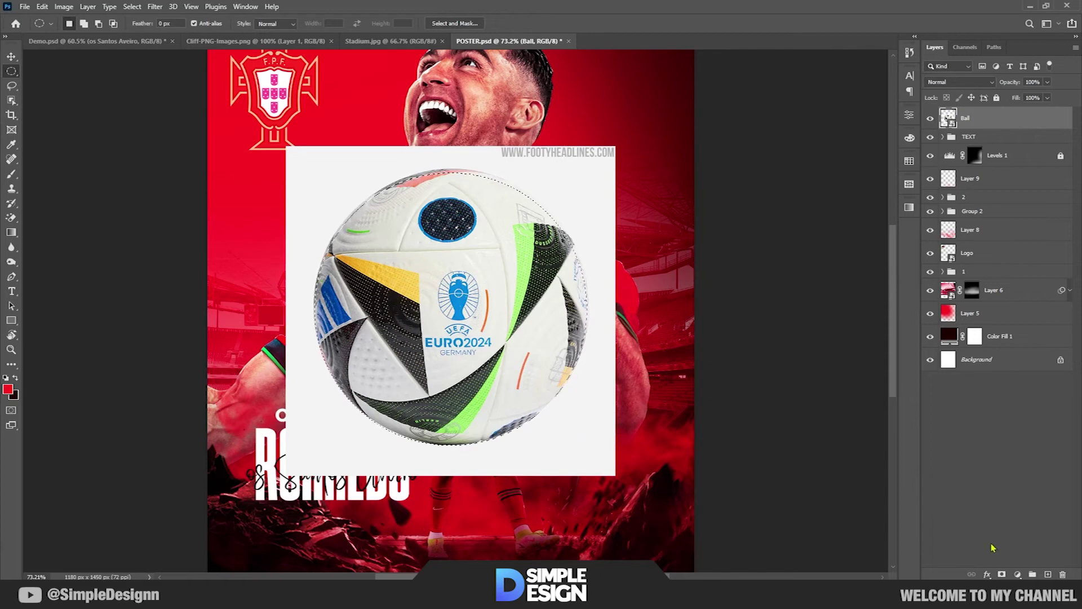
left_click(1002, 574)
key("v")
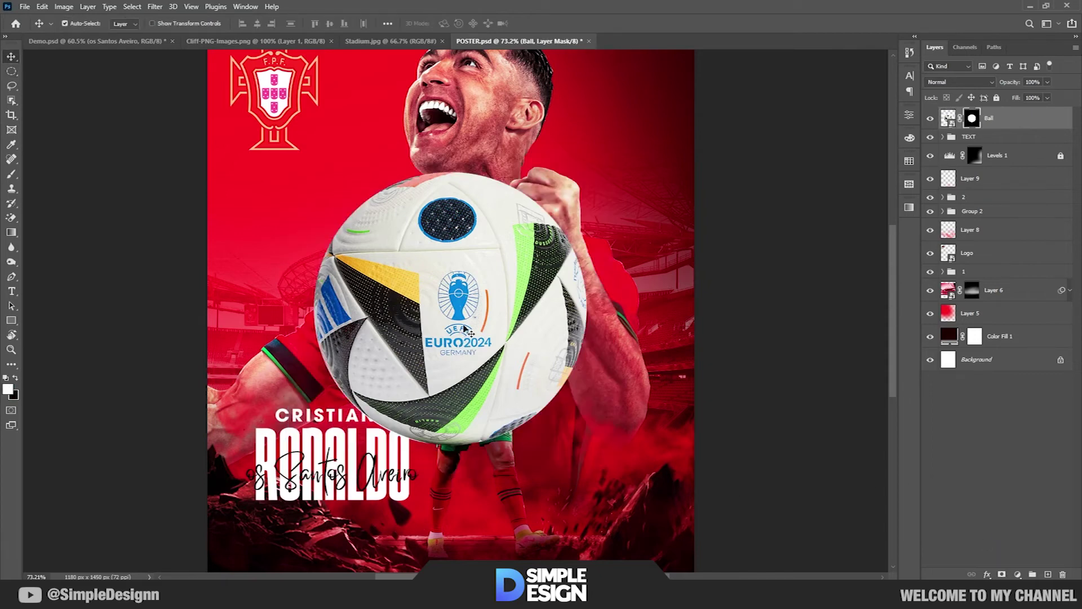
left_click_drag(459, 341, 471, 341)
Step: Convert the ball to a Smart Object and shrink it into the lower-right area
right_click(1012, 121)
left_click(958, 198)
scroll(501, 243, "down", 2)
key("ctrl+t")
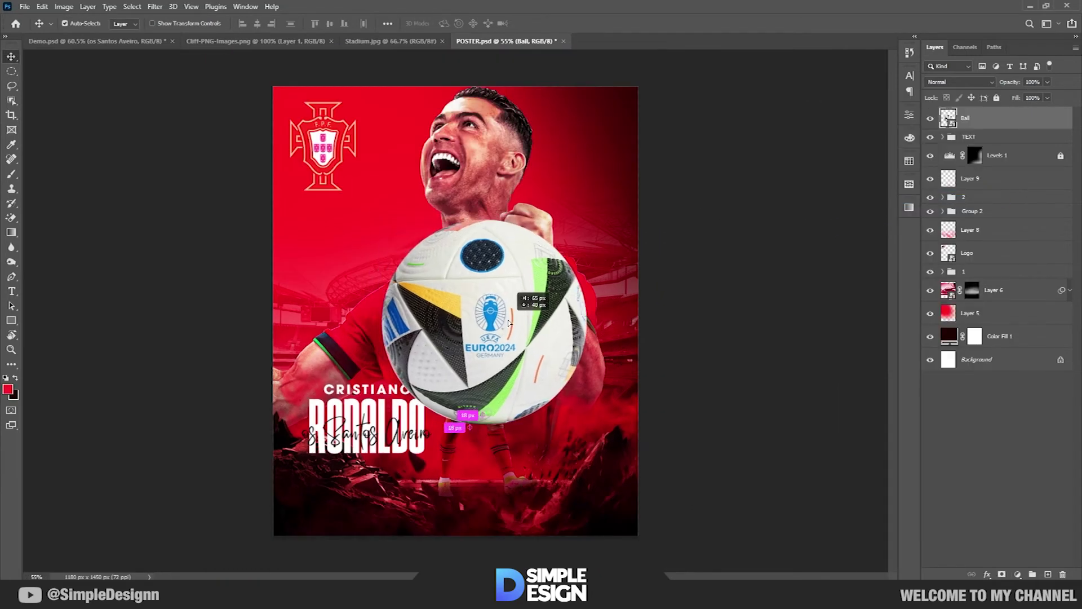
mouse_move(566, 411)
left_mouse_down()
mouse_move(478, 357)
mouse_move(472, 372)
mouse_move(614, 508)
left_mouse_up()
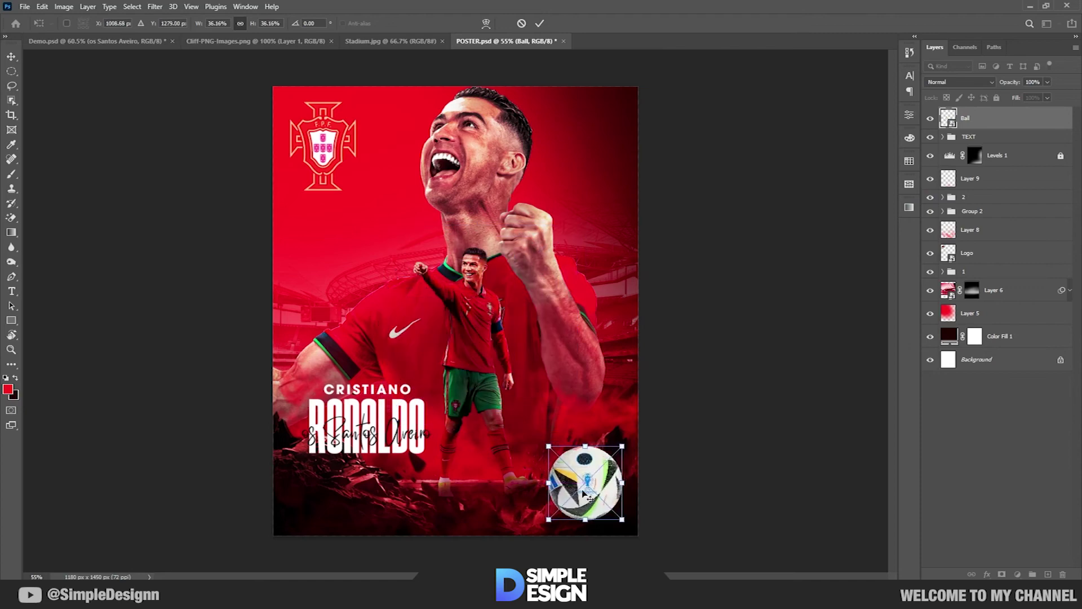
key("Return")
scroll(611, 506, "up", 2)
Step: Colorize the ball red in Hue/Saturation with Saturation raised to 100
key("ctrl+u")
left_click(618, 259)
left_click_drag(524, 223, 574, 228)
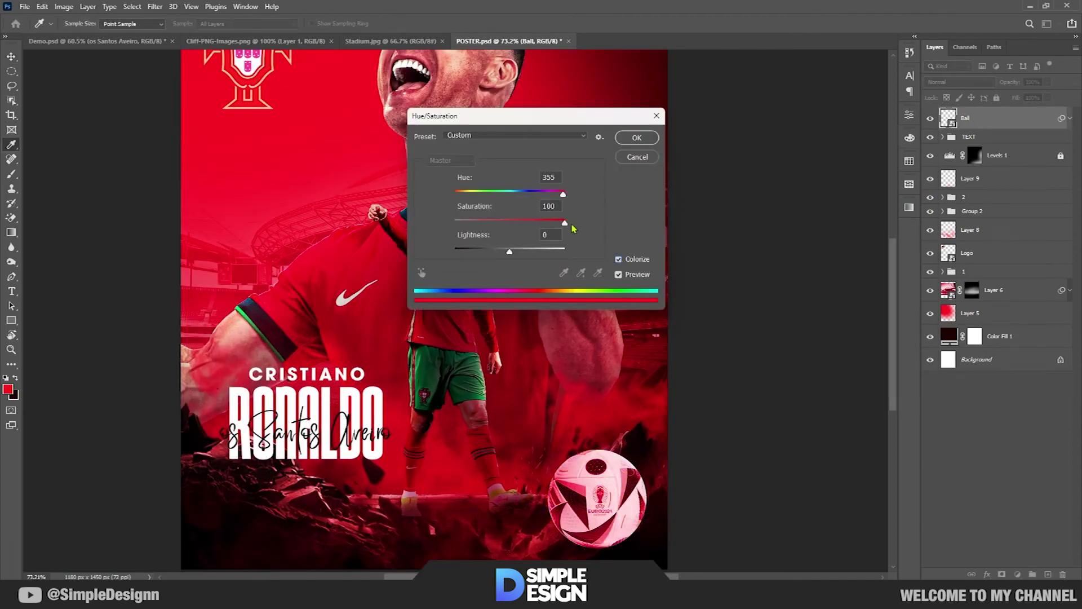
Step: Apply the red tint and add a strong Motion Blur to the ball
left_click(636, 138)
scroll(507, 281, "down", 3)
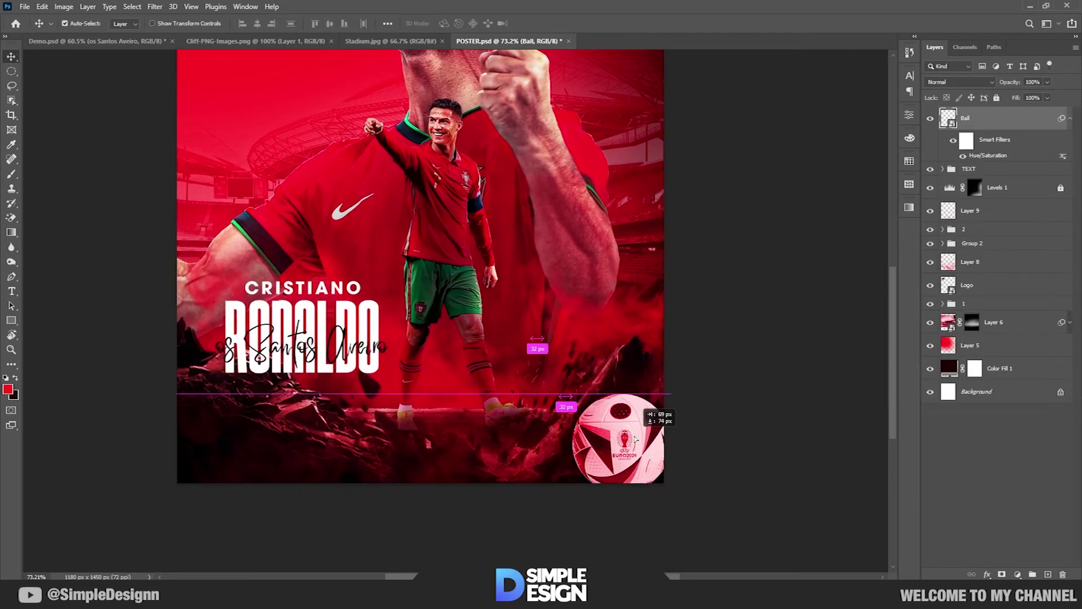
left_click(155, 7)
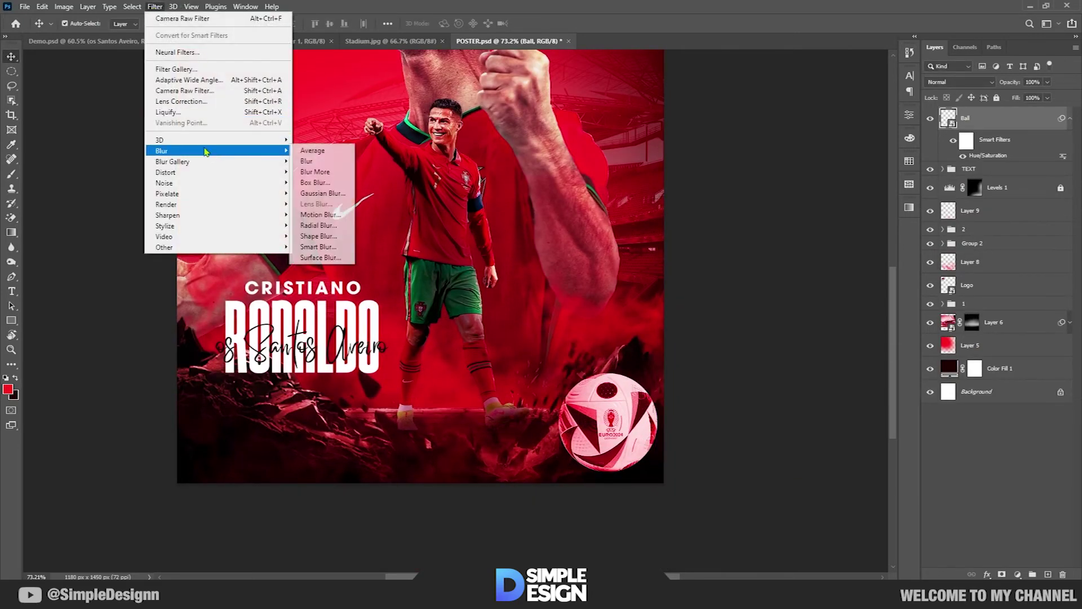
left_click(319, 215)
left_click_drag(461, 314, 481, 315)
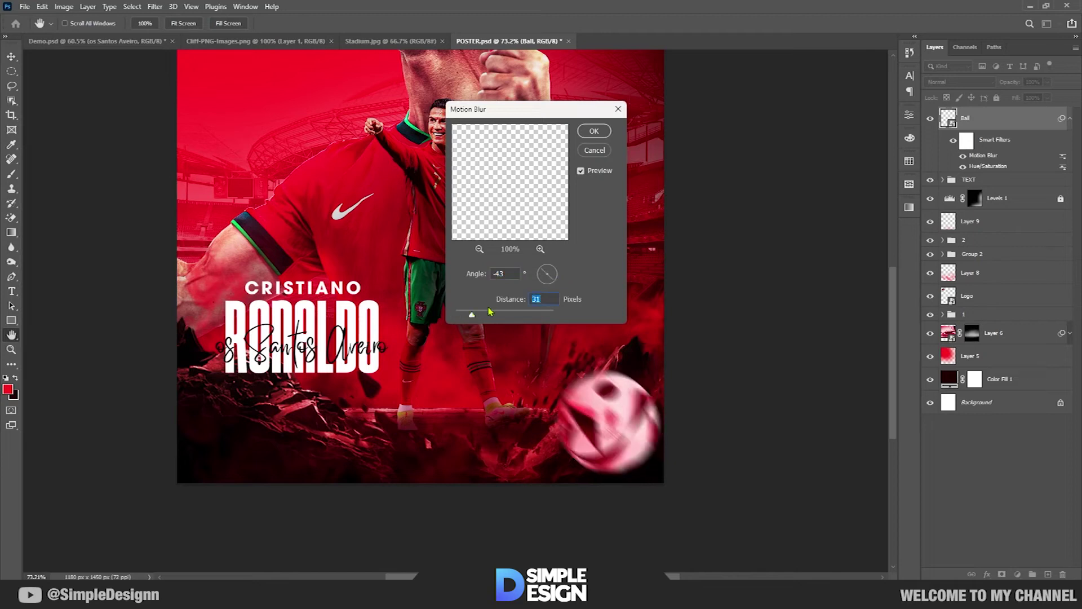
left_click_drag(475, 314, 477, 315)
left_click(594, 131)
Step: Set up a small soft black brush on the Motion Blur filter mask
key("b")
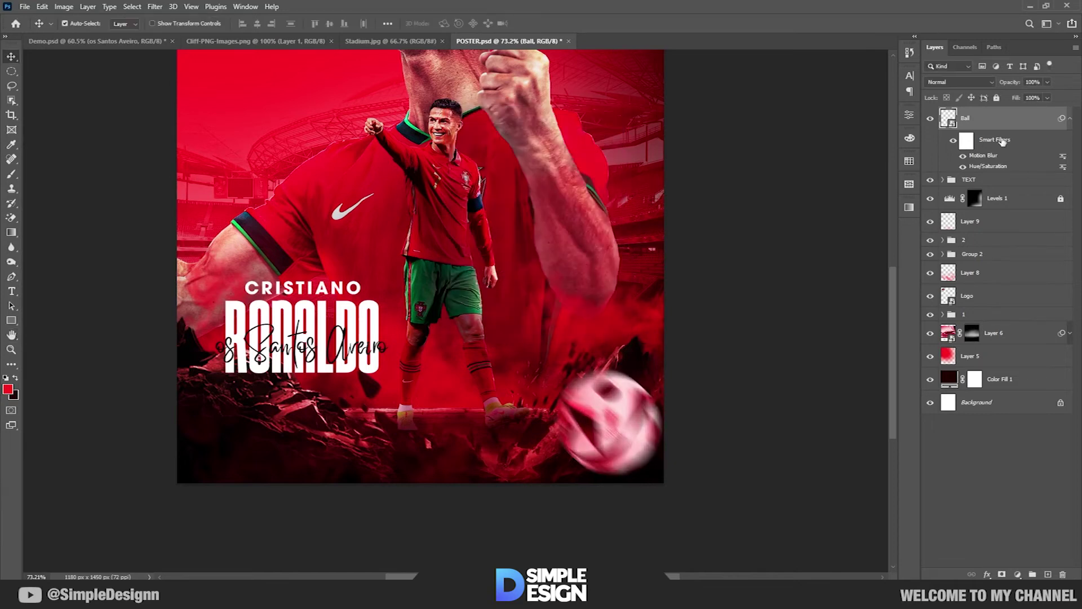
left_click(966, 140)
key("d")
key("x")
mouse_move(297, 23)
left_mouse_down()
mouse_move(273, 28)
mouse_move(289, 25)
left_mouse_up()
scroll(581, 361, "up", 3)
key("bracketleft")
key("bracketleft")
key("bracketleft")
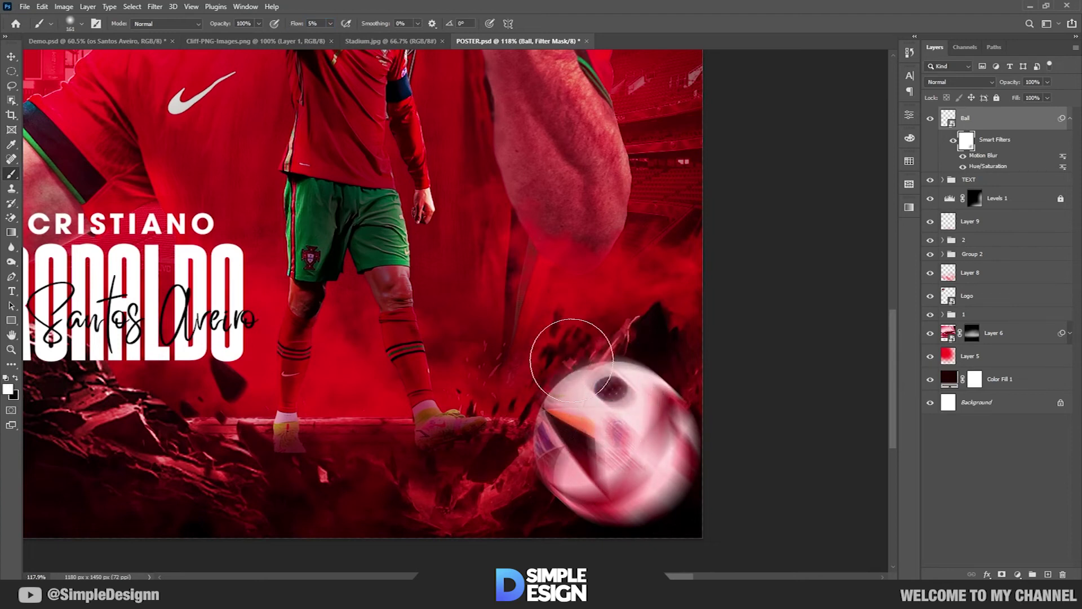
key("x")
left_click_drag(647, 367, 611, 315)
Step: Move the ball further down and right toward the bottom-right corner
key("v")
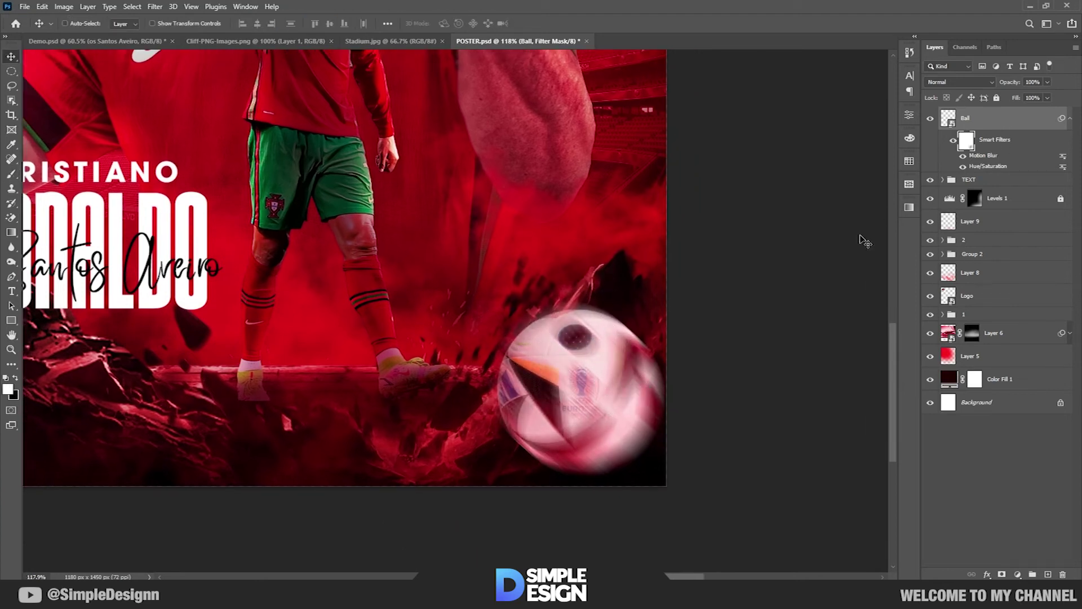
key("ctrl+t")
left_click_drag(599, 406, 541, 389)
key("Escape")
left_click(949, 118)
key("ctrl+t")
left_click_drag(614, 378, 645, 414)
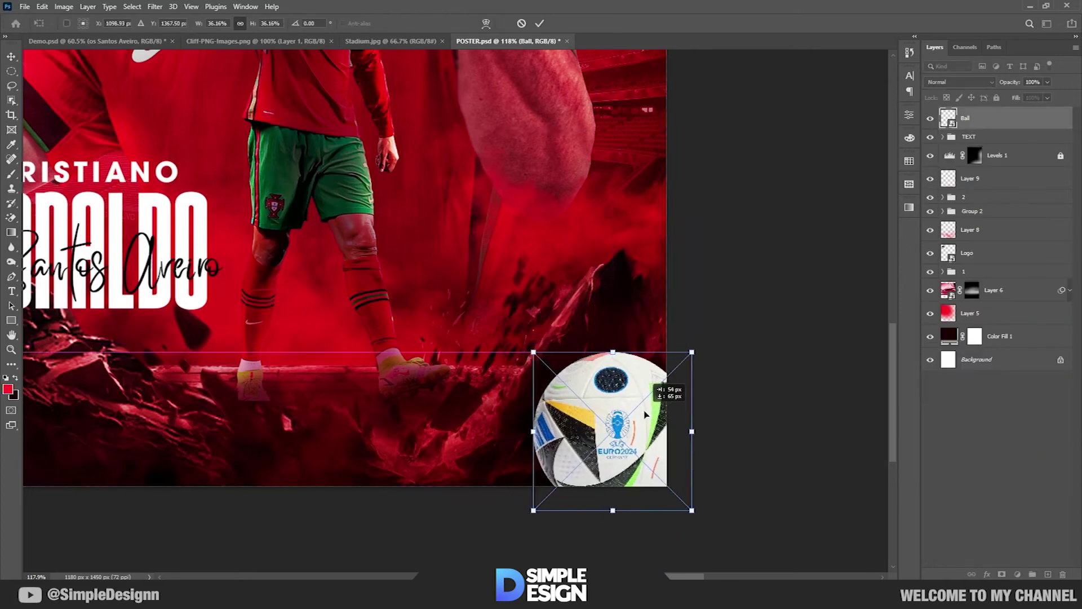
key("Return")
scroll(620, 395, "down", 3)
scroll(620, 395, "up", 3)
left_click(1018, 574)
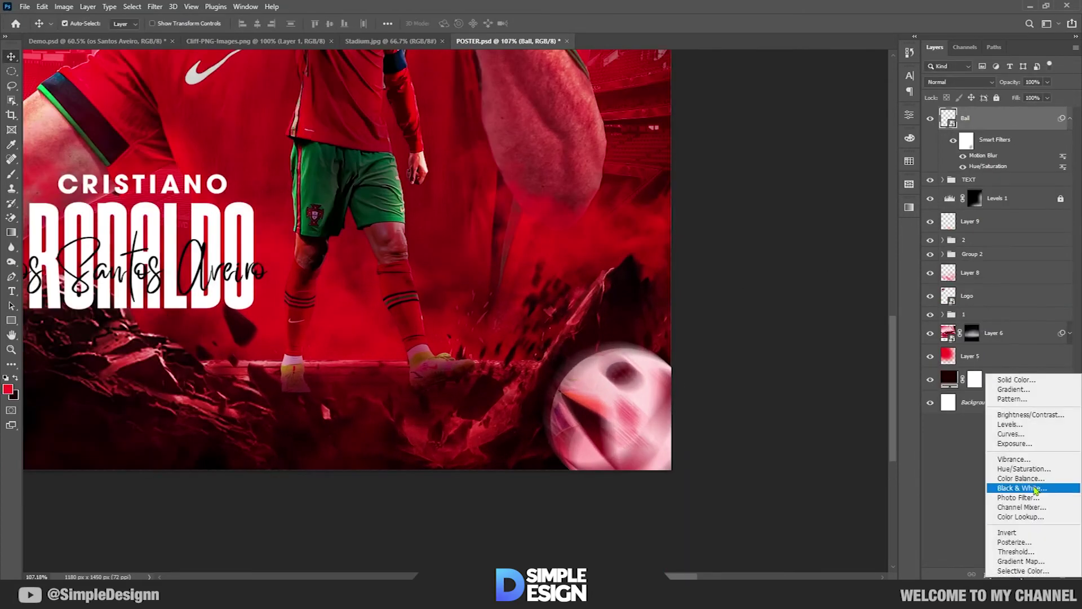
Step: Add a darkening Exposure adjustment over the ball and prepare a large brush
left_click(1014, 443)
left_click_drag(805, 176, 788, 176)
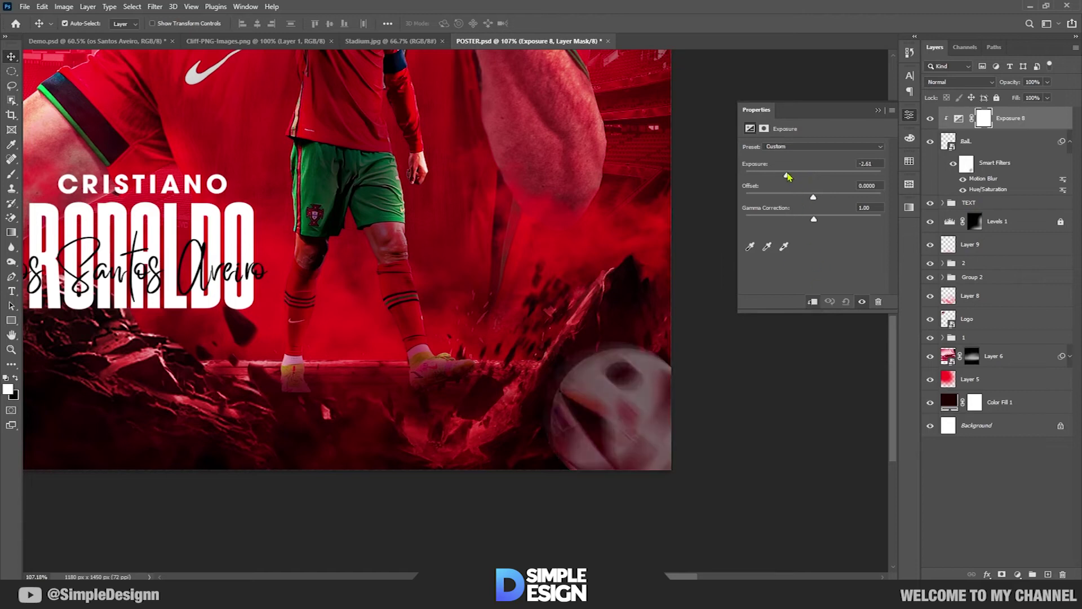
left_click(878, 111)
key("b")
mouse_move(565, 395)
left_mouse_down()
mouse_move(587, 394)
mouse_move(512, 451)
mouse_move(568, 358)
mouse_move(669, 415)
mouse_move(626, 404)
mouse_move(676, 450)
left_mouse_up()
key("x")
key("ctrl+minus")
key("ctrl+minus")
scroll(668, 462, "up", 3)
key("x")
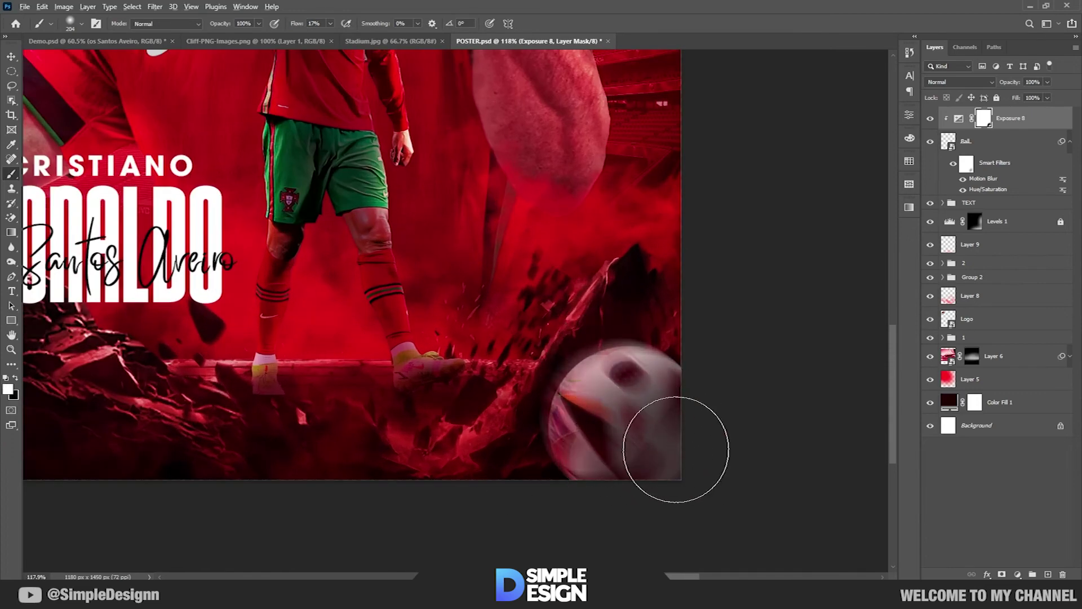
Step: Recheck the Exposure settings and set a smaller black brush on its mask
scroll(676, 449, "down", 3)
scroll(573, 452, "up", 2)
scroll(624, 341, "up", 1)
scroll(623, 341, "up", 1)
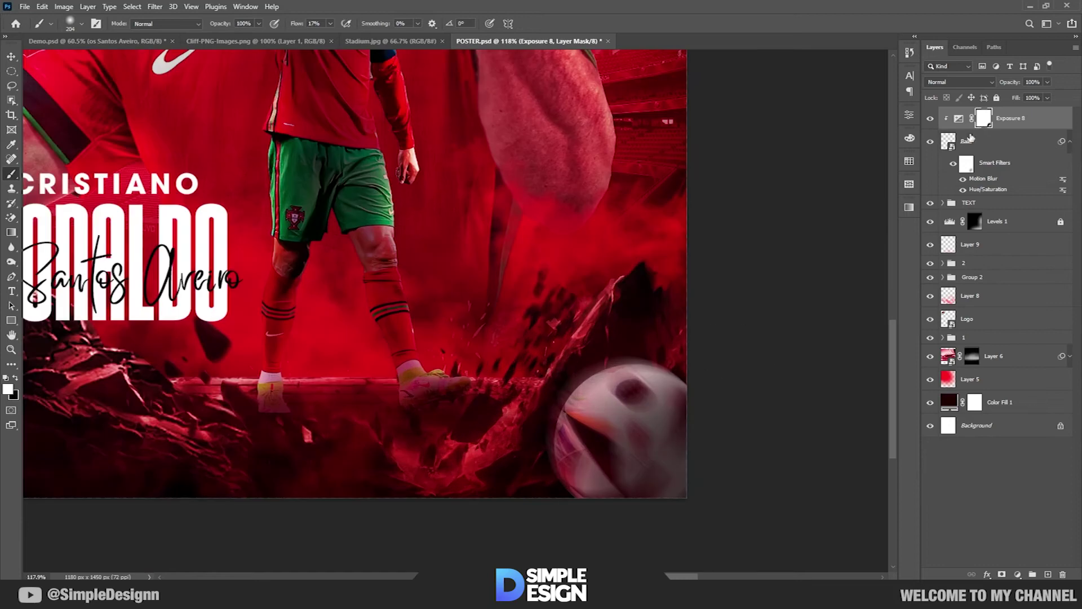
double_click(960, 120)
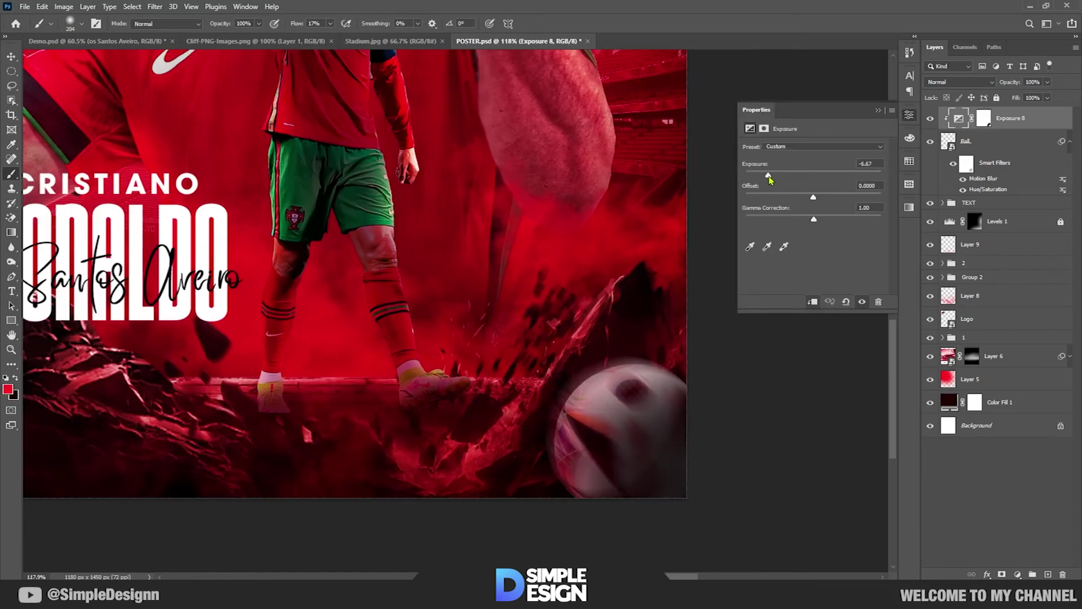
left_click(878, 111)
left_click(981, 124)
key("d")
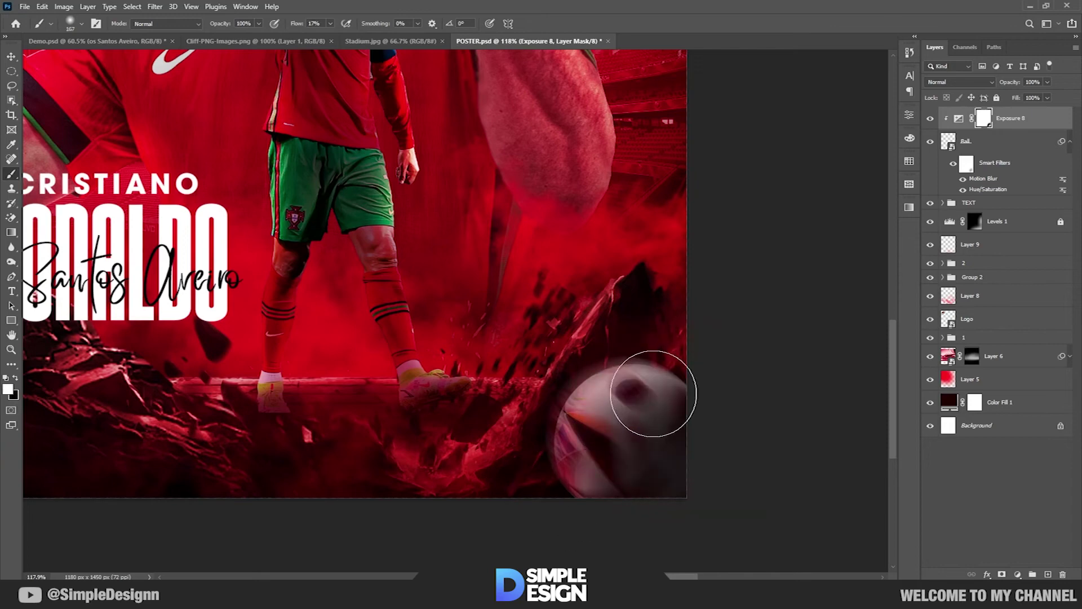
key("x")
key("bracketleft")
key("bracketleft")
key("bracketleft")
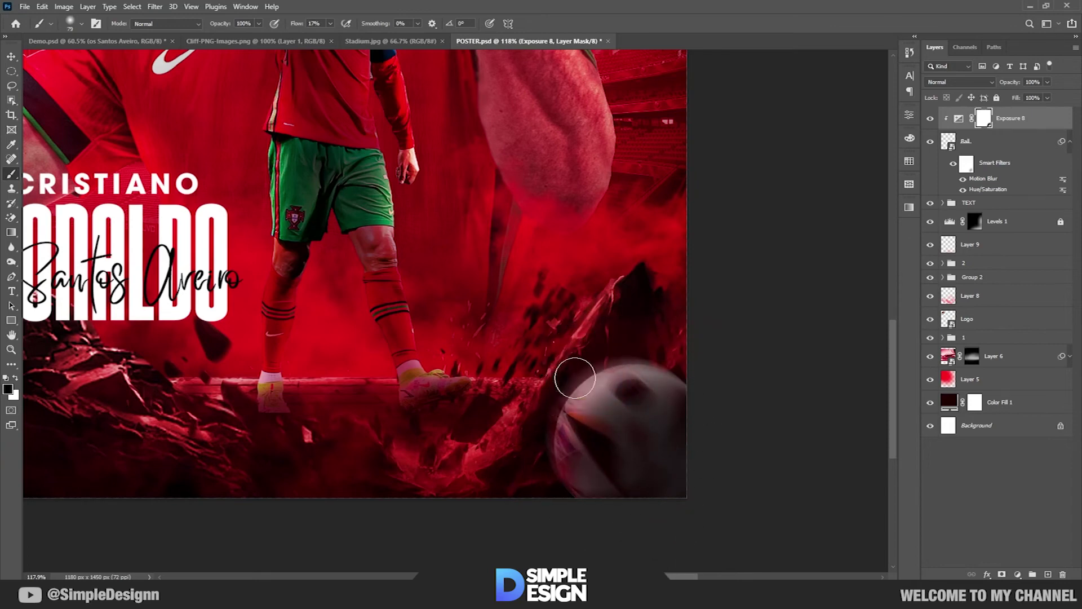
key("ctrl+0")
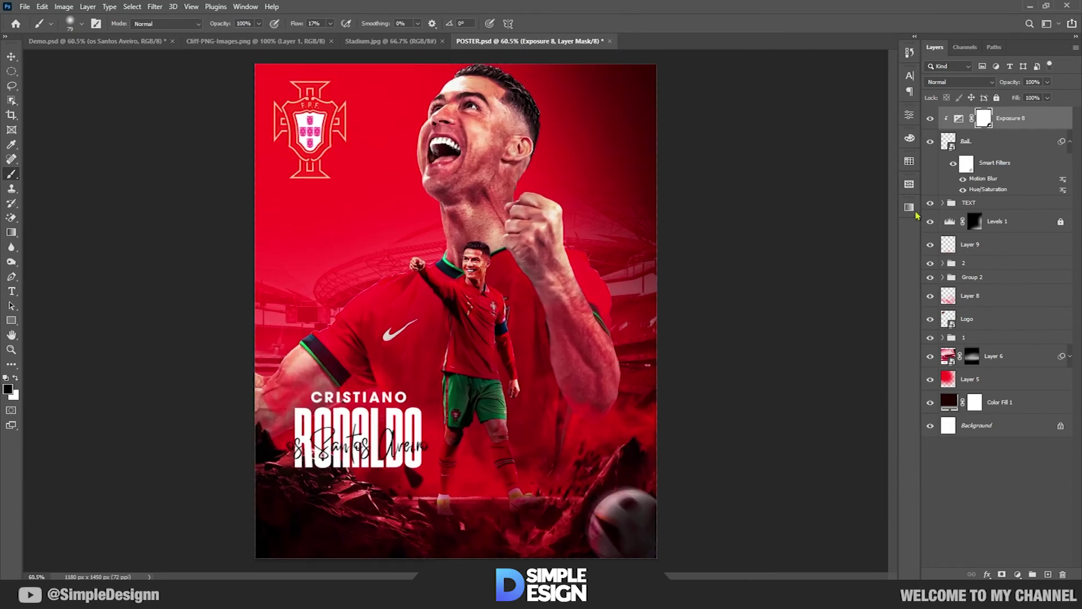
Step: Nudge the ball slightly downward
key("v")
scroll(688, 459, "up", 3)
scroll(688, 459, "down", 3)
left_click_drag(604, 419, 607, 435)
Step: Clip a red Color Fill to the ball with Multiply blending
left_click(1005, 141)
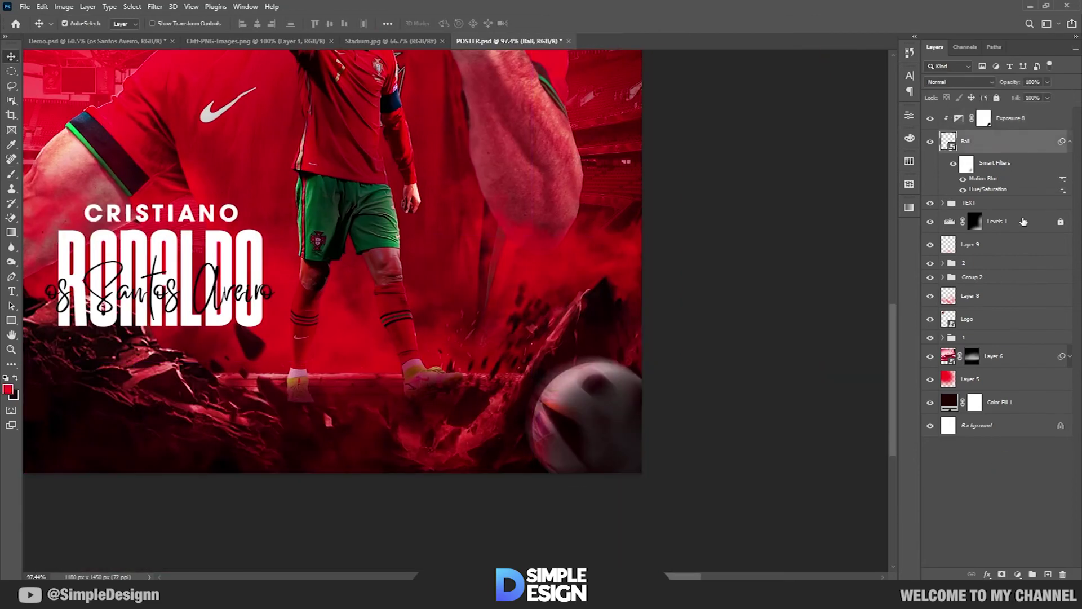
left_click(1019, 575)
left_click(1032, 374)
left_click(1036, 313)
left_click(958, 81)
left_click(972, 126)
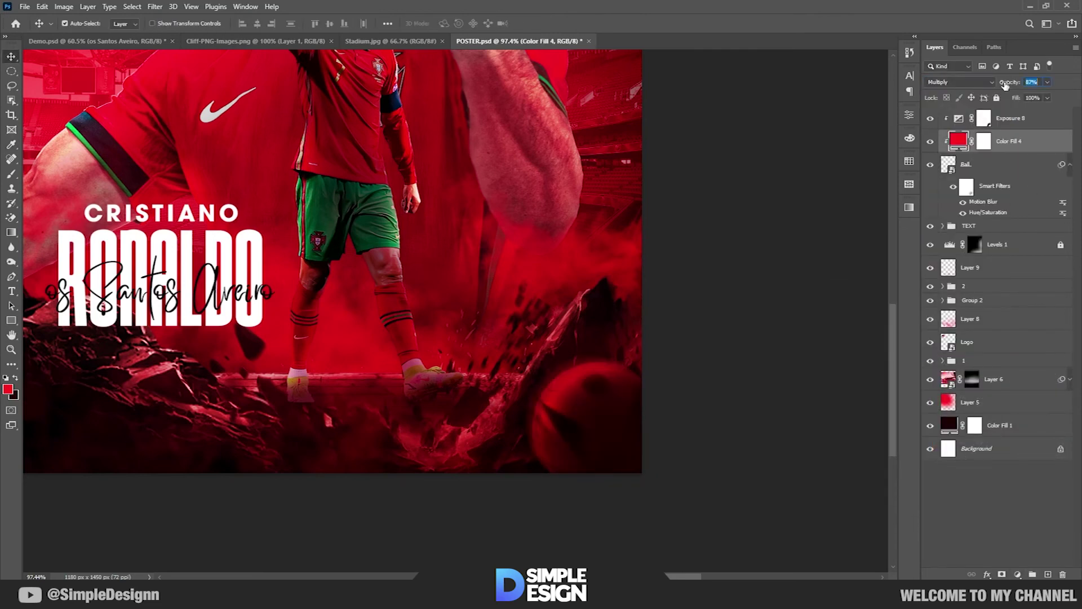
left_click(677, 293)
Step: Edit the ball's Motion Blur smart filter to Angle -43 and Distance 71
key("ctrl+0")
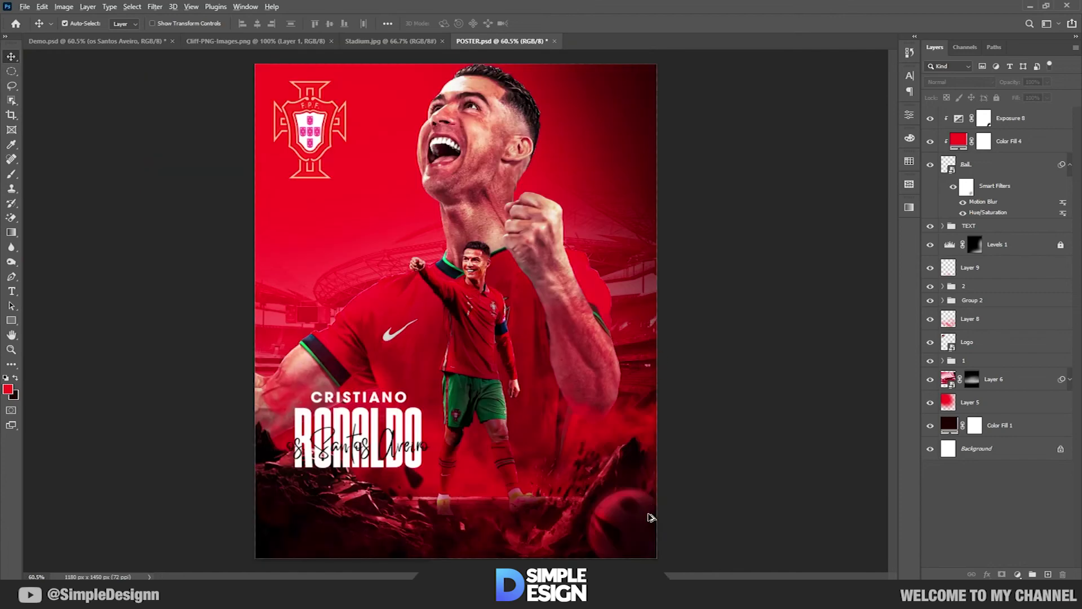
scroll(648, 515, "up", 3)
scroll(654, 490, "down", 3)
double_click(982, 203)
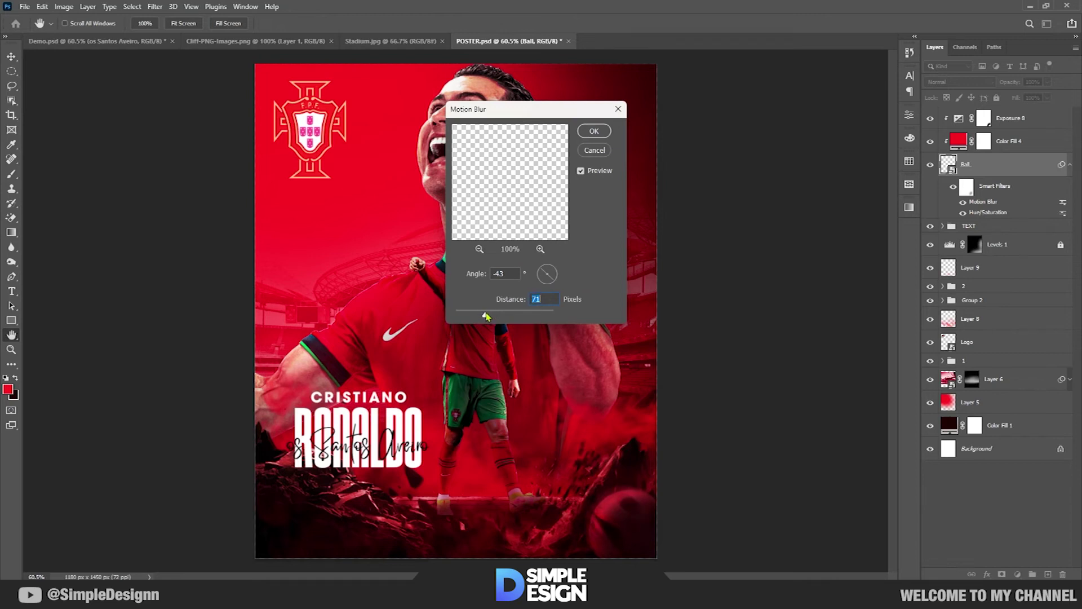
left_click(594, 131)
key("v")
key("ctrl+minus")
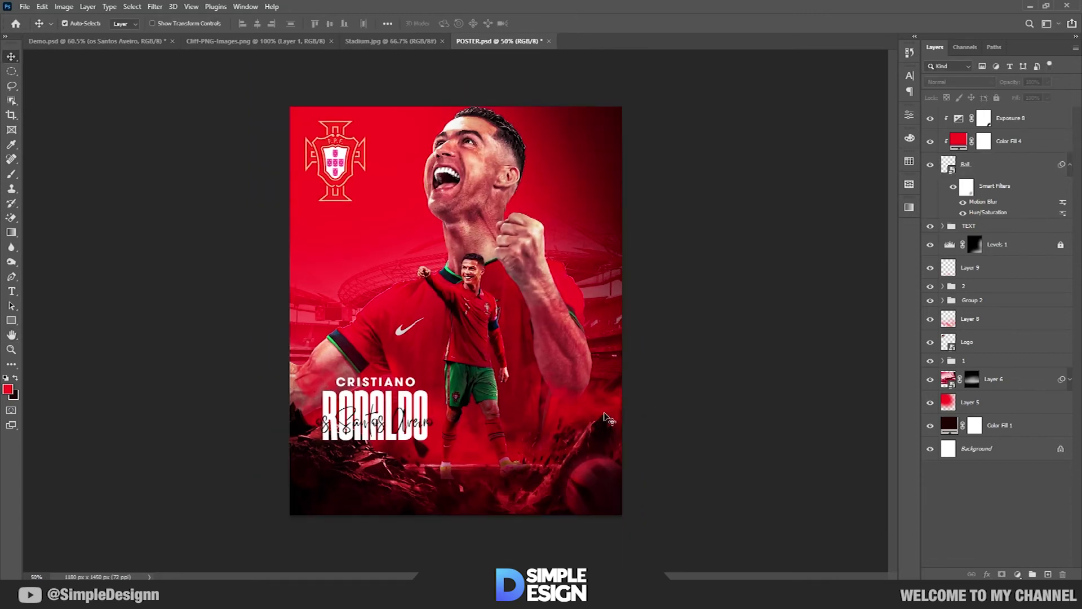
Step: Group the ball with its adjustment layers and duplicate the group
left_click(1000, 177)
left_click(975, 117, "shift")
key("ctrl+g")
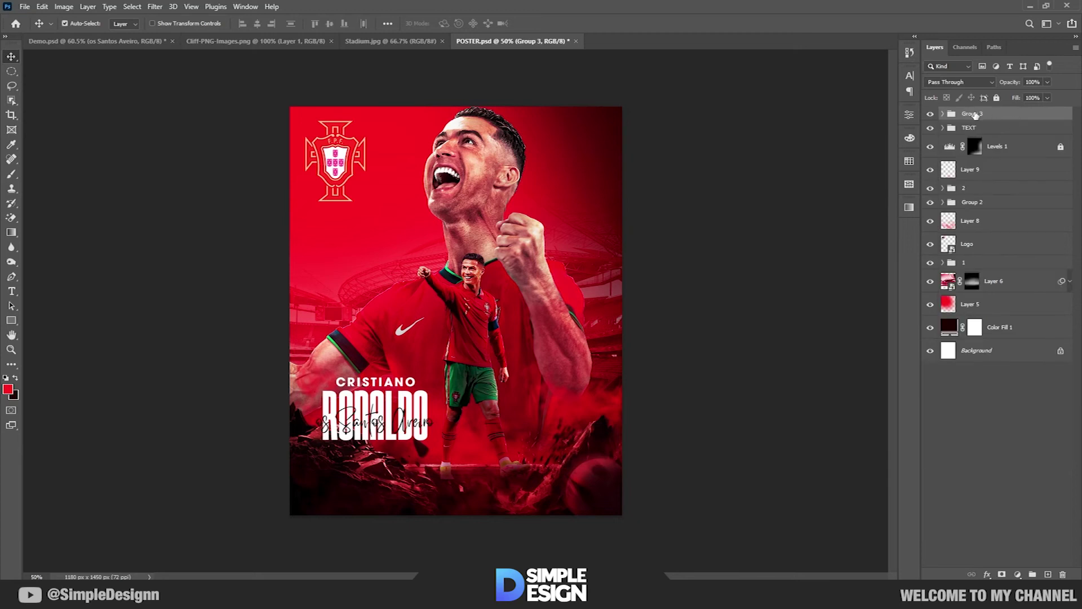
key("ctrl+j")
Step: Flip the ball copy horizontally and move it to the bottom-left corner
key("ctrl+t")
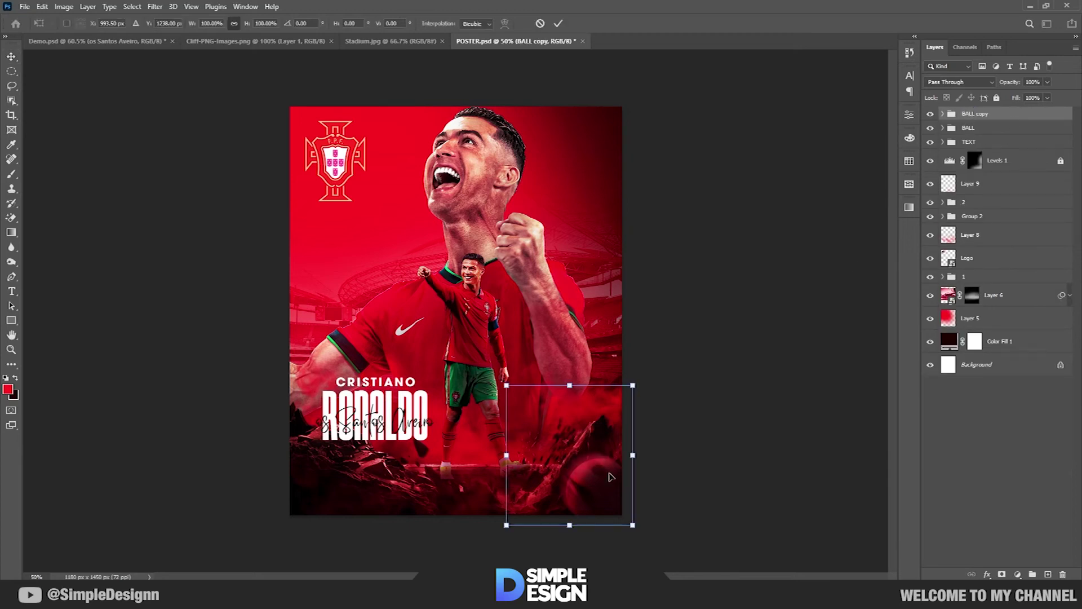
left_click_drag(586, 484, 377, 489)
right_click(397, 485)
left_click(420, 467)
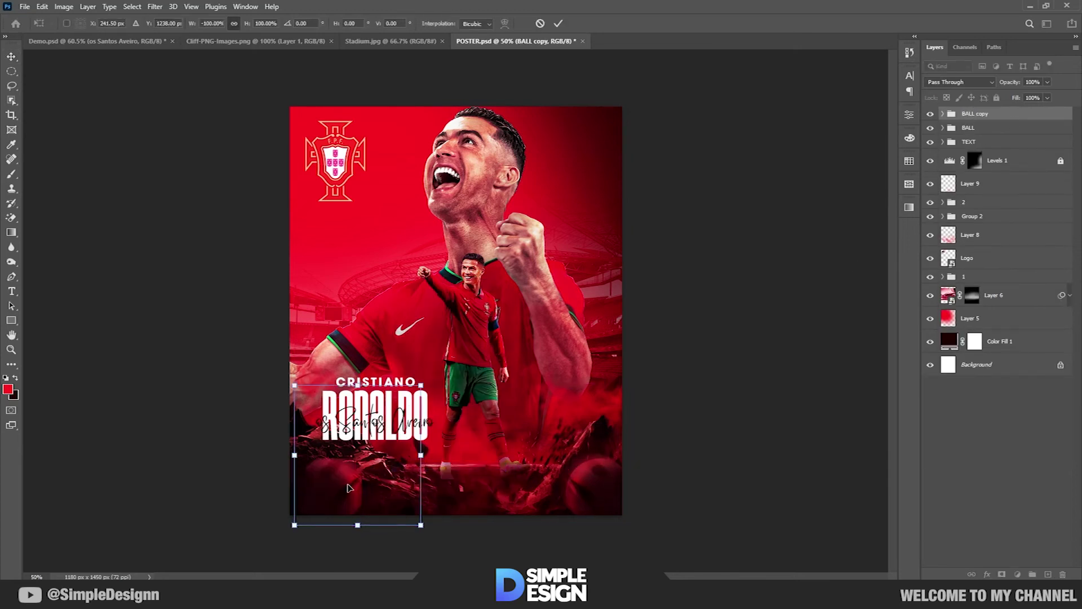
key("ctrl+plus")
left_click_drag(338, 535, 302, 534)
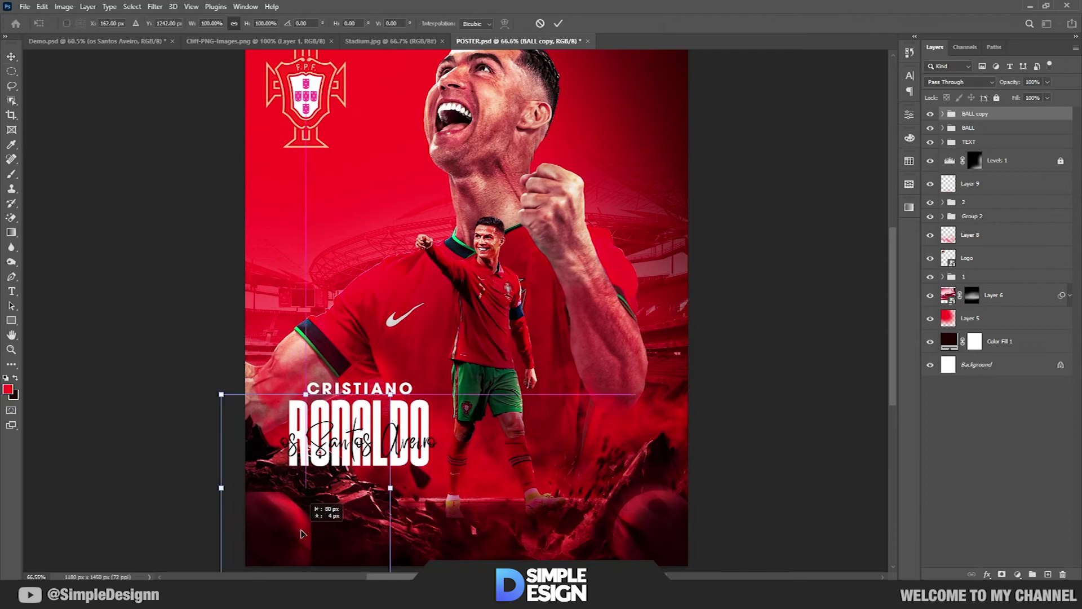
key("Return")
scroll(431, 378, "down", 1)
scroll(431, 378, "up", 5)
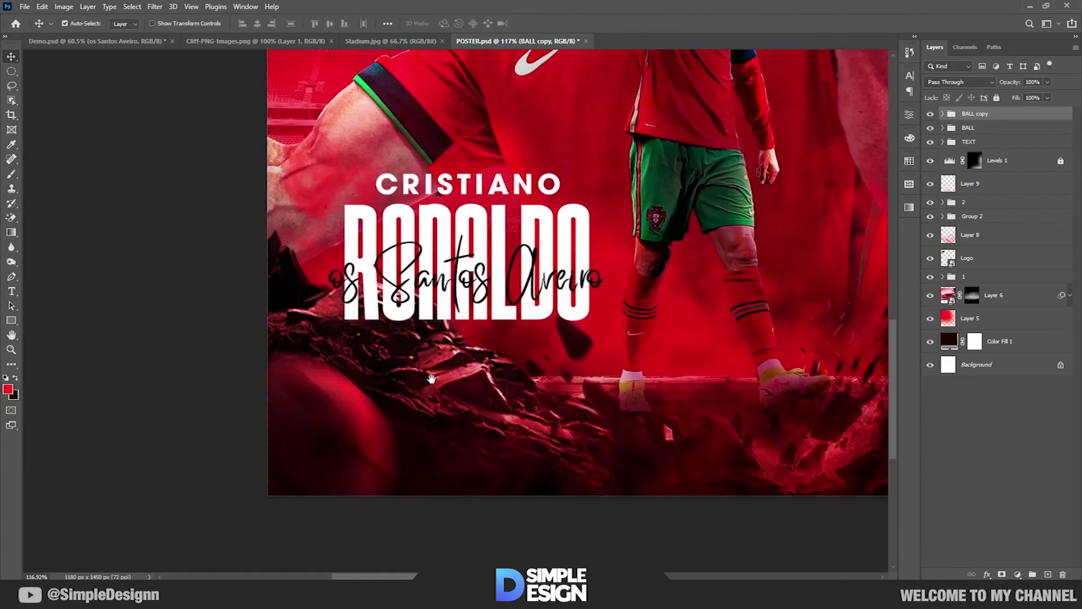
Step: Change the Motion Blur angle on the mirrored ball copy
left_click(943, 114)
double_click(993, 216)
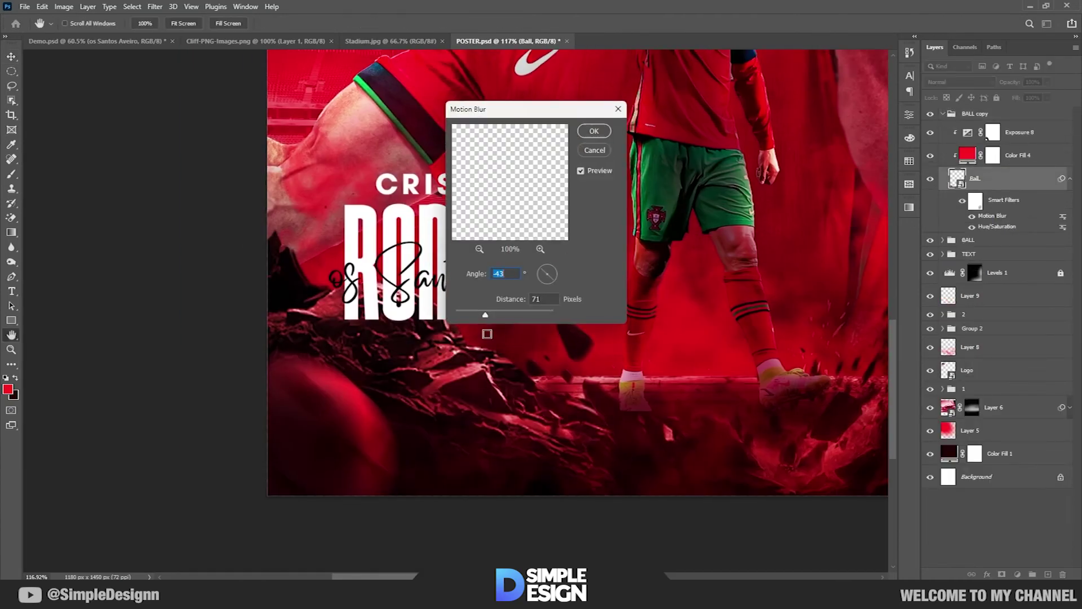
left_click_drag(545, 287, 536, 292)
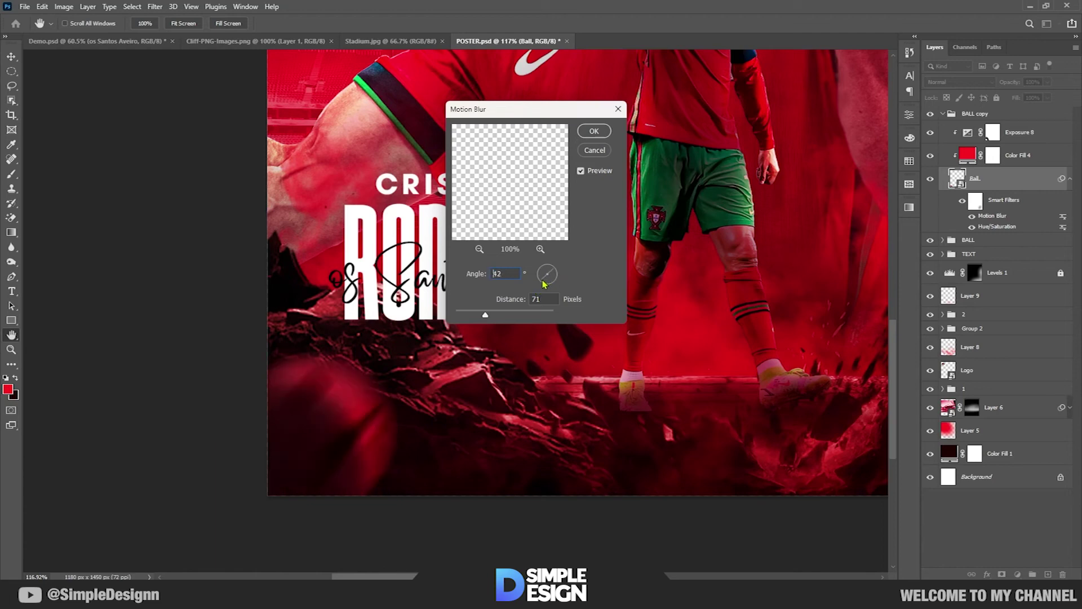
key("Return")
scroll(314, 458, "down", 3)
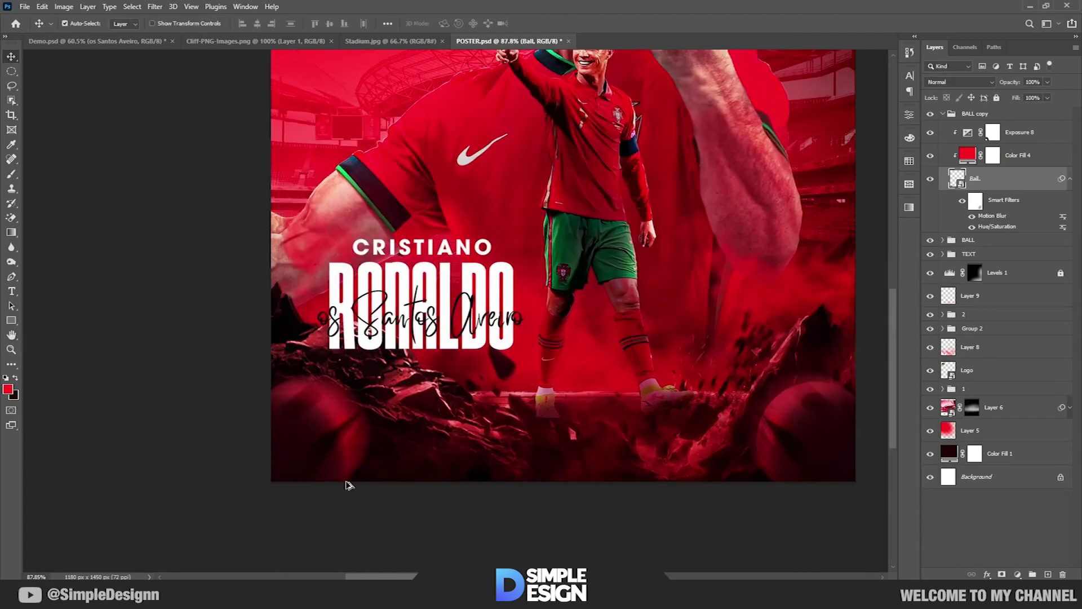
scroll(345, 483, "up", 3)
Step: Fine-tune the mirrored ball's position in the bottom-left corner
key("v")
left_click(943, 115)
left_click_drag(213, 213, 479, 514)
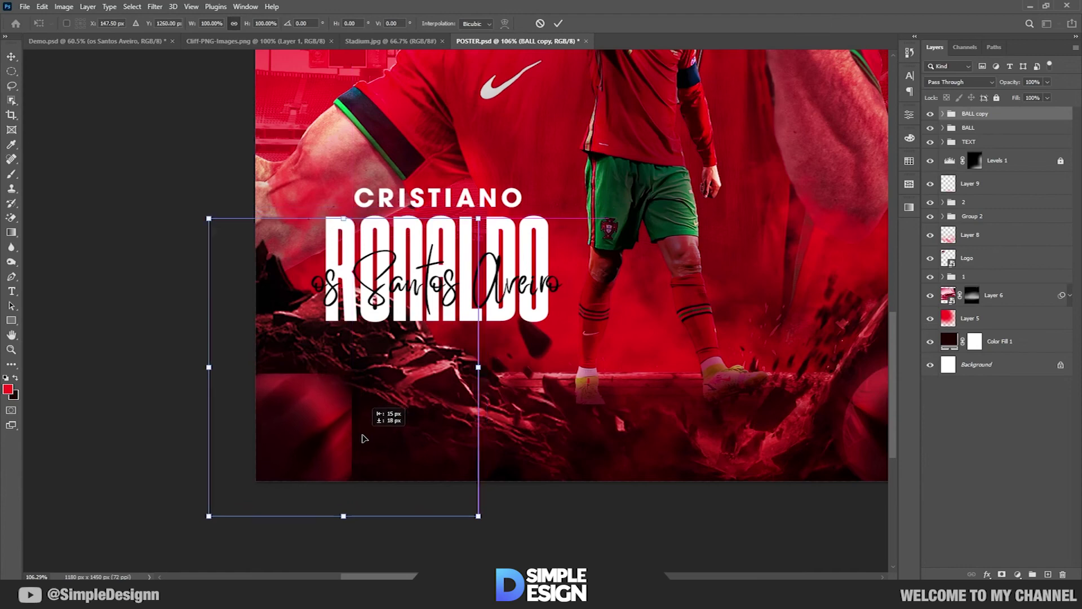
scroll(293, 498, "down", 3)
scroll(293, 499, "down", 1)
key("ctrl+t")
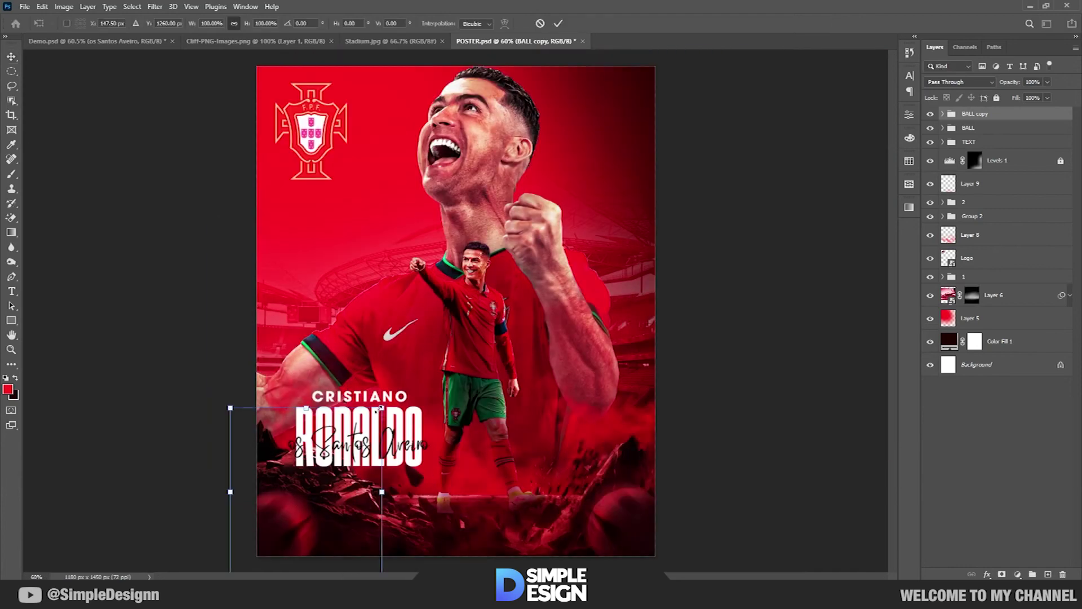
key("Escape")
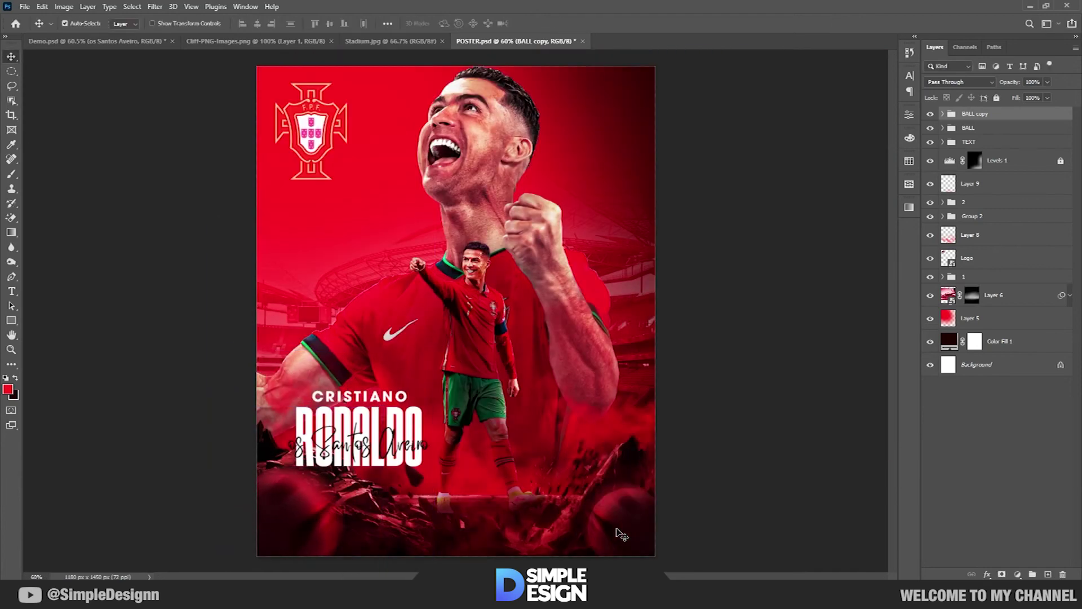
left_click_drag(408, 508, 435, 511)
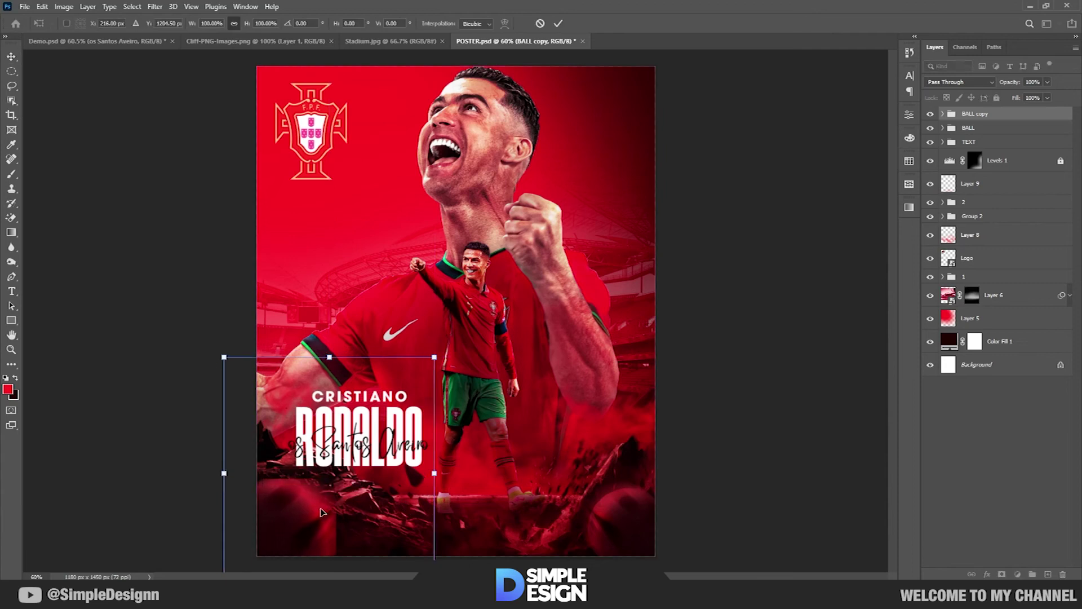
scroll(652, 455, "down", 1)
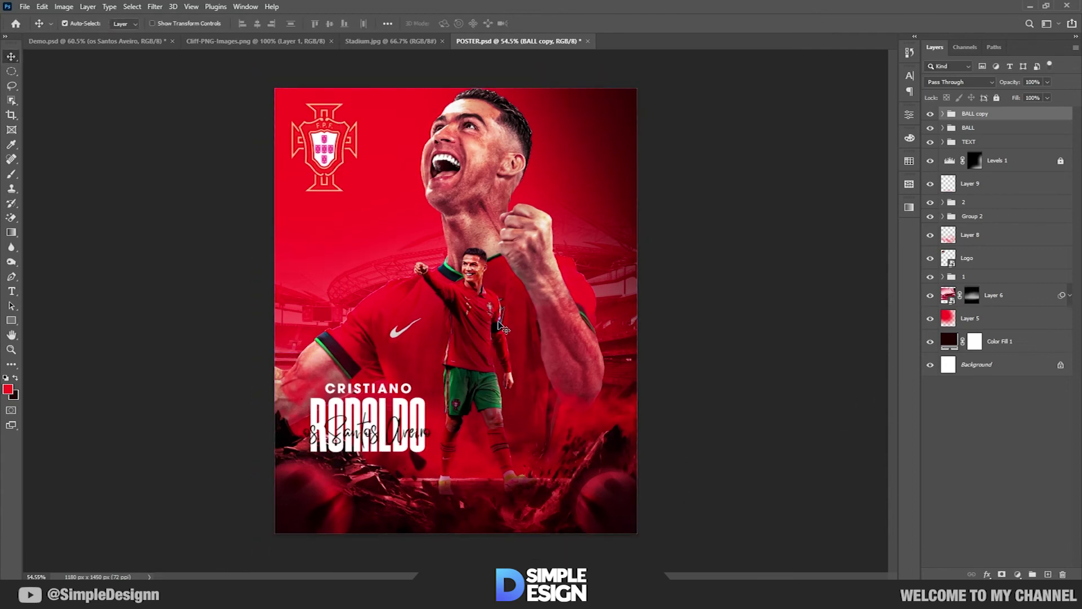
Step: Stamp all visible layers into a new merged layer and make it a Smart Object
key("ctrl+shift+alt+e")
right_click(986, 116)
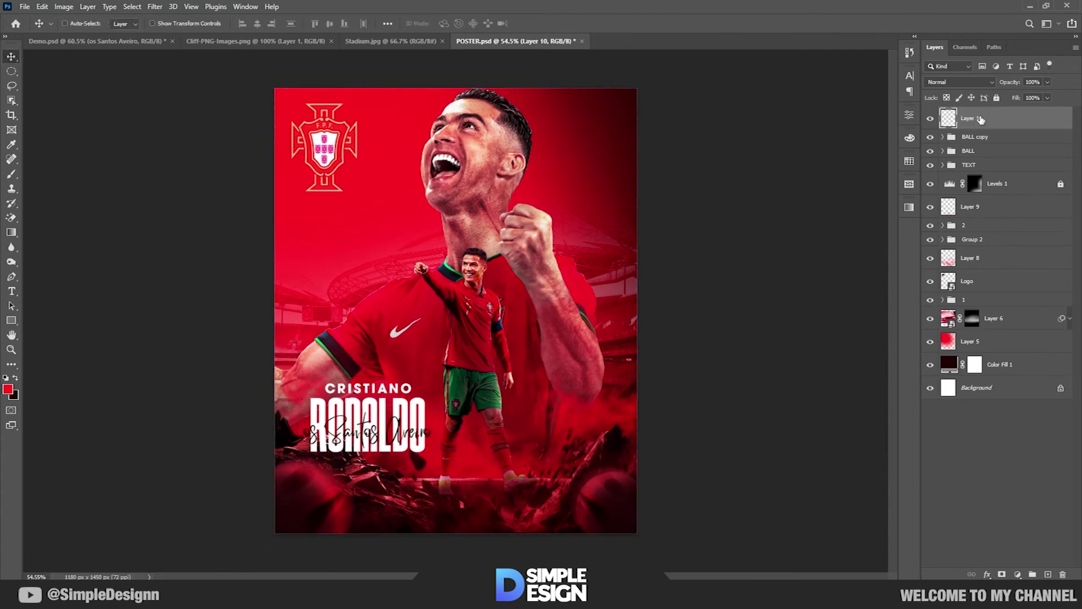
left_click(874, 259)
Step: Open Camera Raw on the merged layer, add texture and clarity, and lower vibrance slightly
left_click(155, 6)
left_click(200, 91)
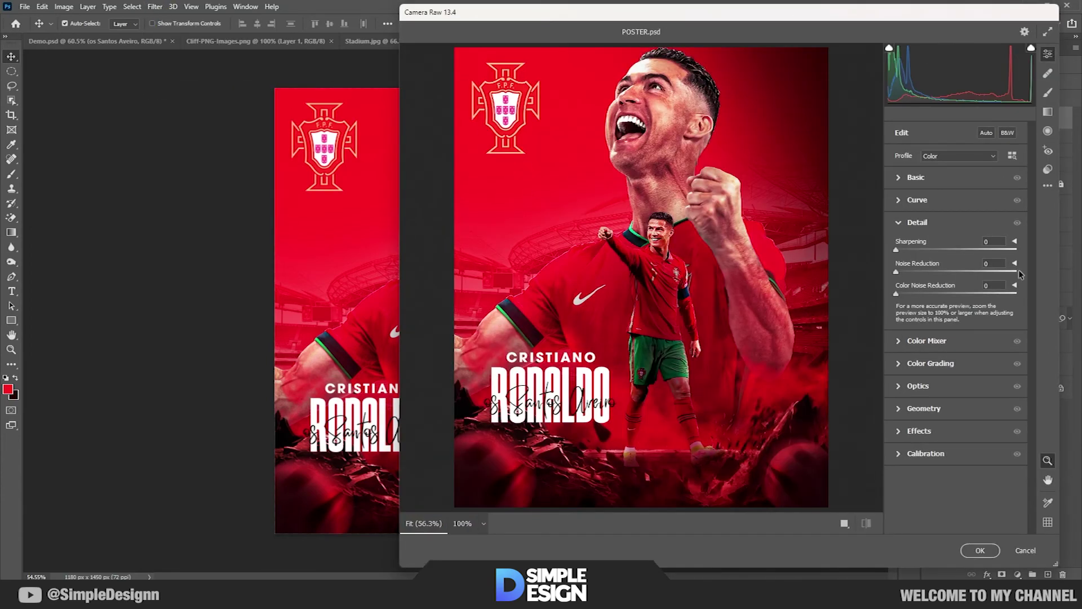
left_click(900, 178)
key("ctrl+plus")
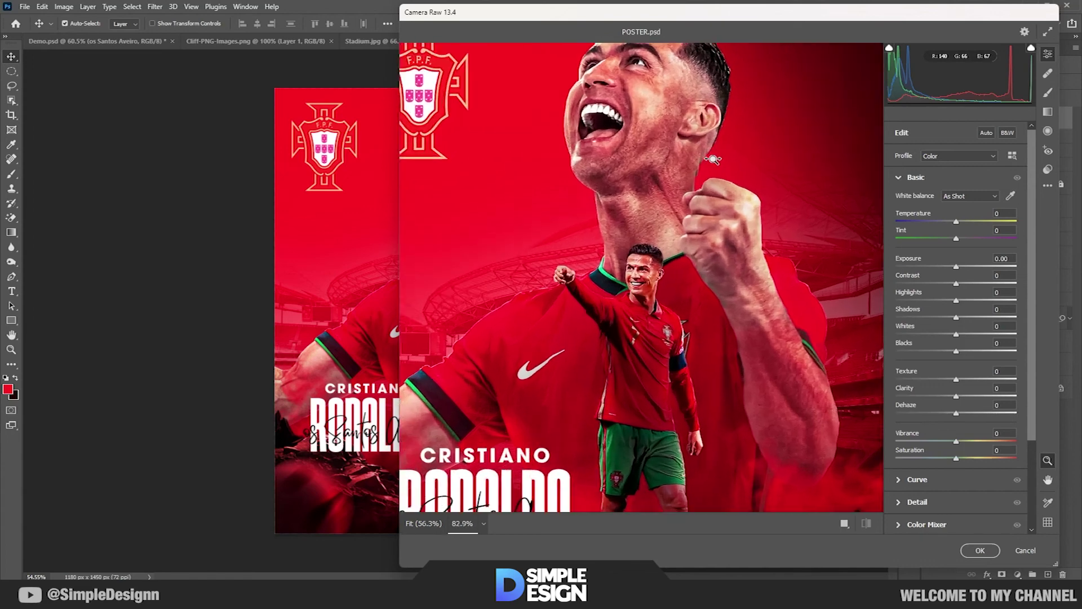
left_click_drag(967, 379, 963, 396)
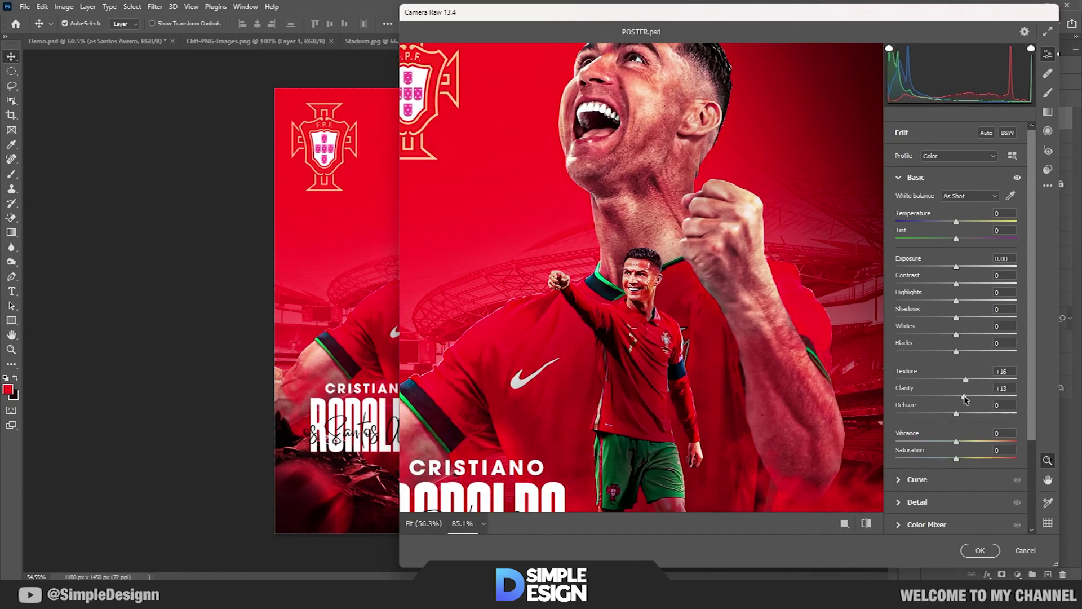
key("ctrl+0")
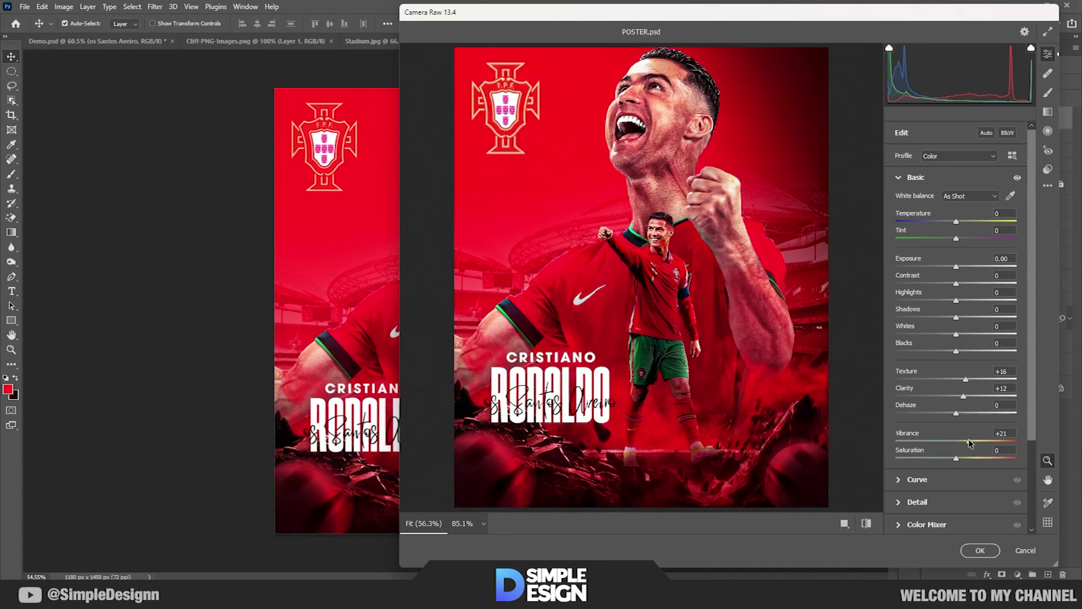
left_click_drag(956, 441, 948, 445)
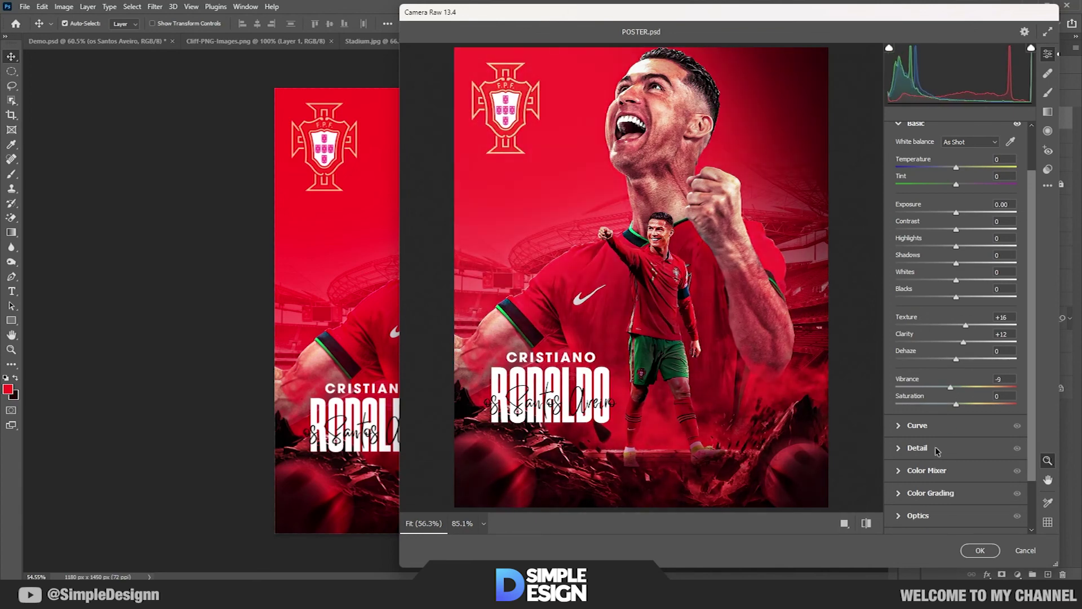
Step: In Camera Raw Detail, increase colour noise reduction while checking the face
left_click(917, 502)
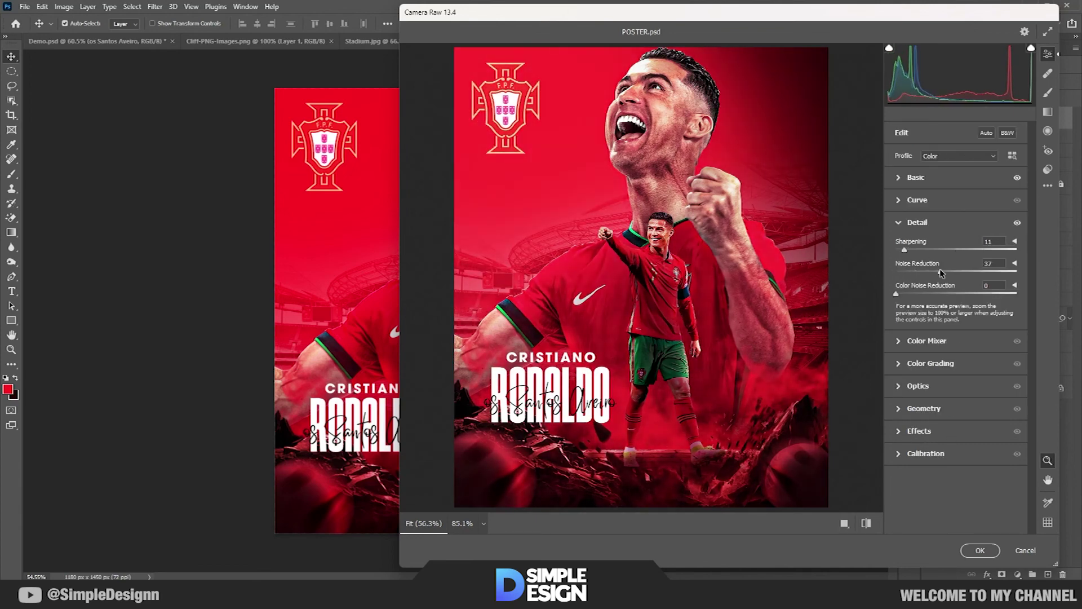
left_click_drag(674, 128, 685, 156)
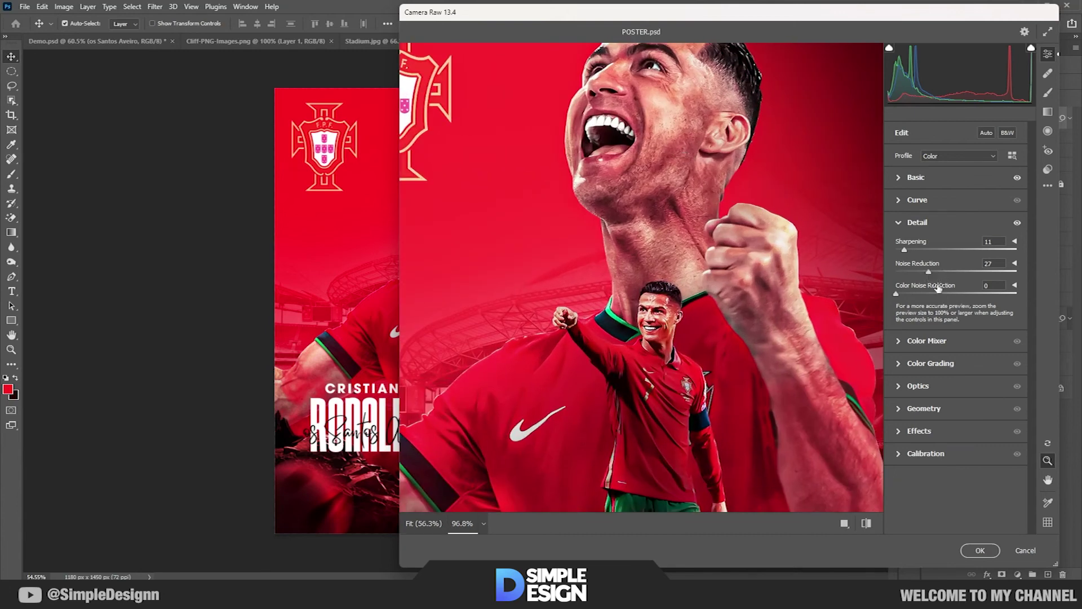
left_click(970, 294)
key("ctrl+0")
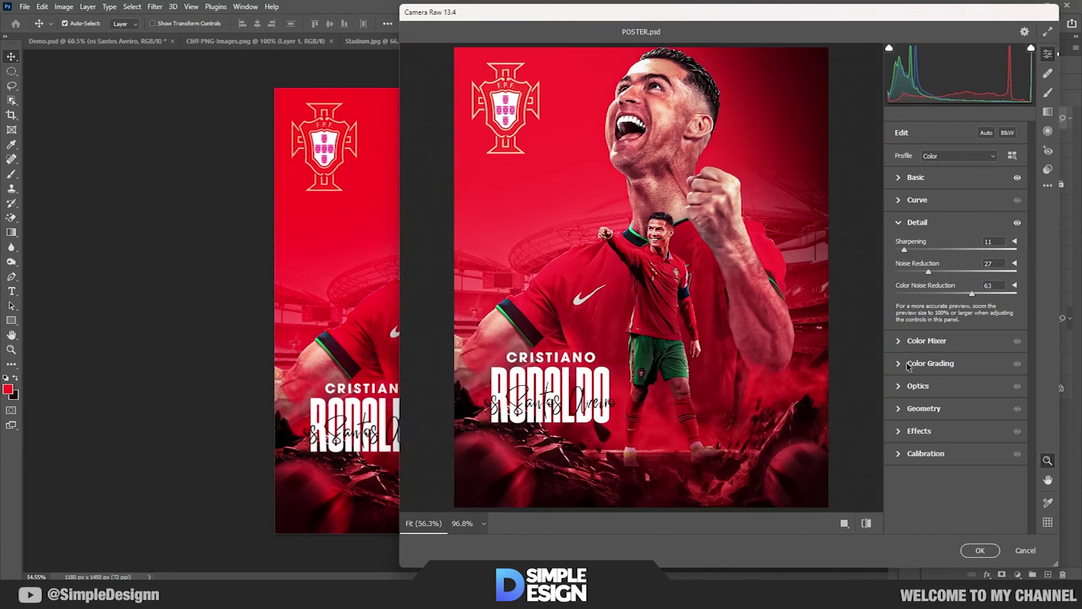
Step: Add a slight dark vignette of -12 and light film grain
left_click(902, 432)
left_click(949, 421)
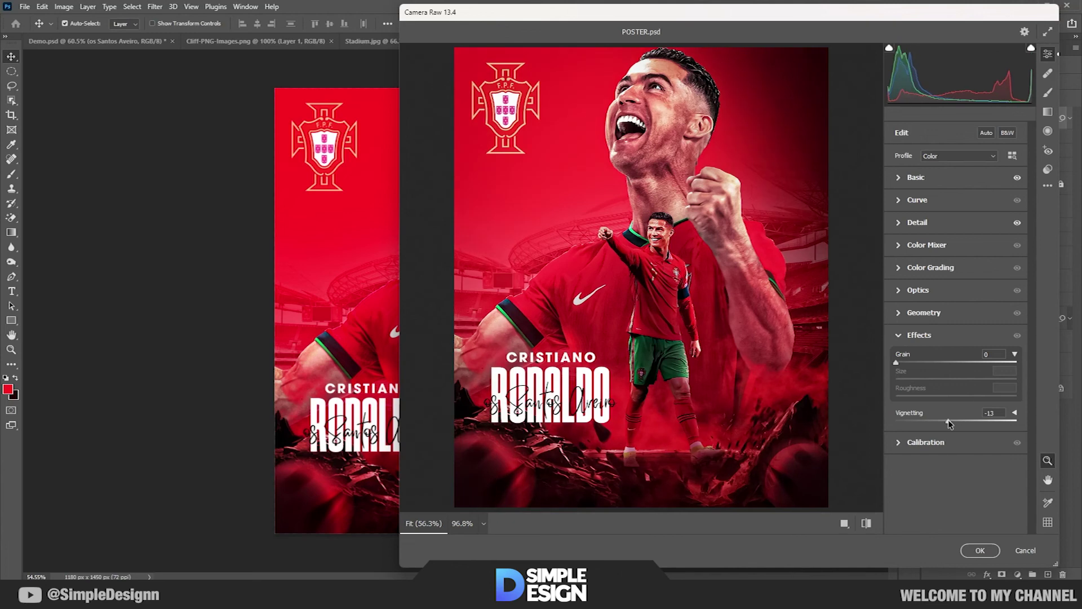
left_click_drag(950, 424, 951, 424)
left_click_drag(702, 240, 793, 312)
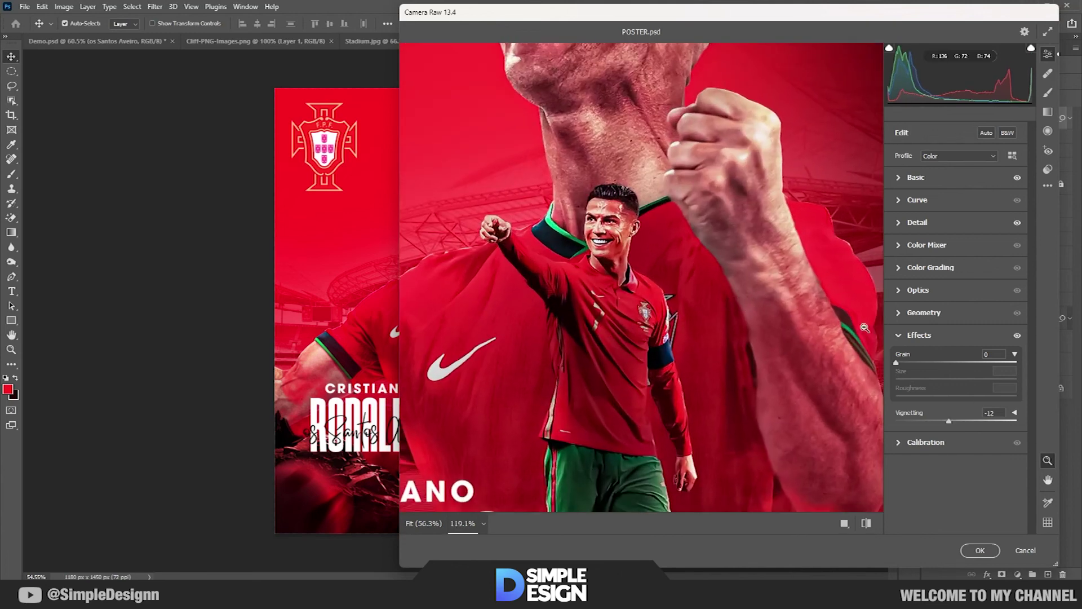
left_click_drag(896, 362, 930, 362)
key("ctrl+0")
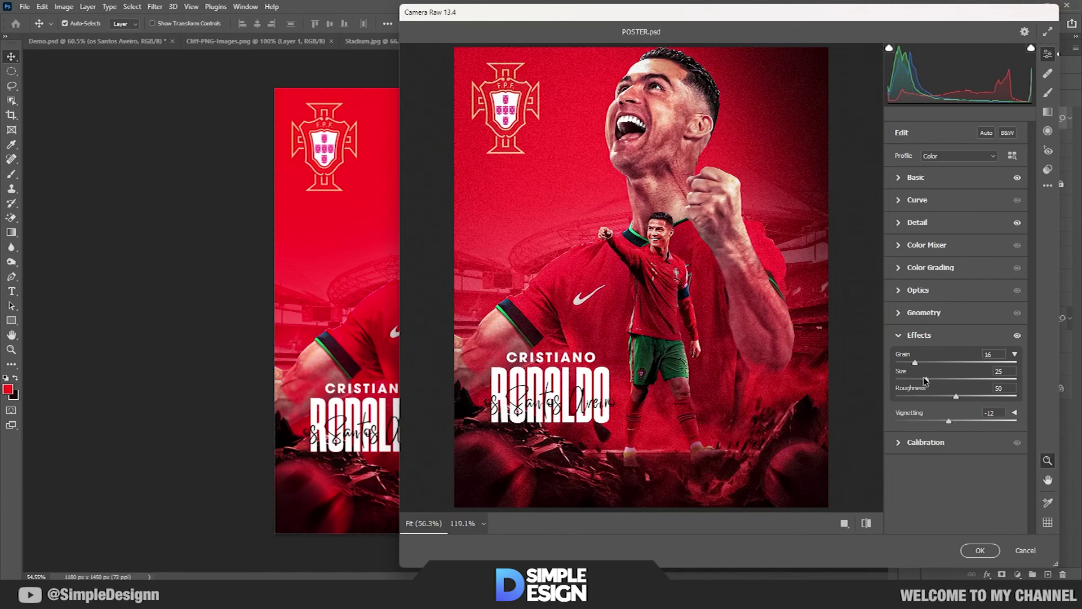
Step: Raise contrast and highlights to +7, nudge vibrance toward zero, and apply the Camera Raw grading
left_click(901, 224)
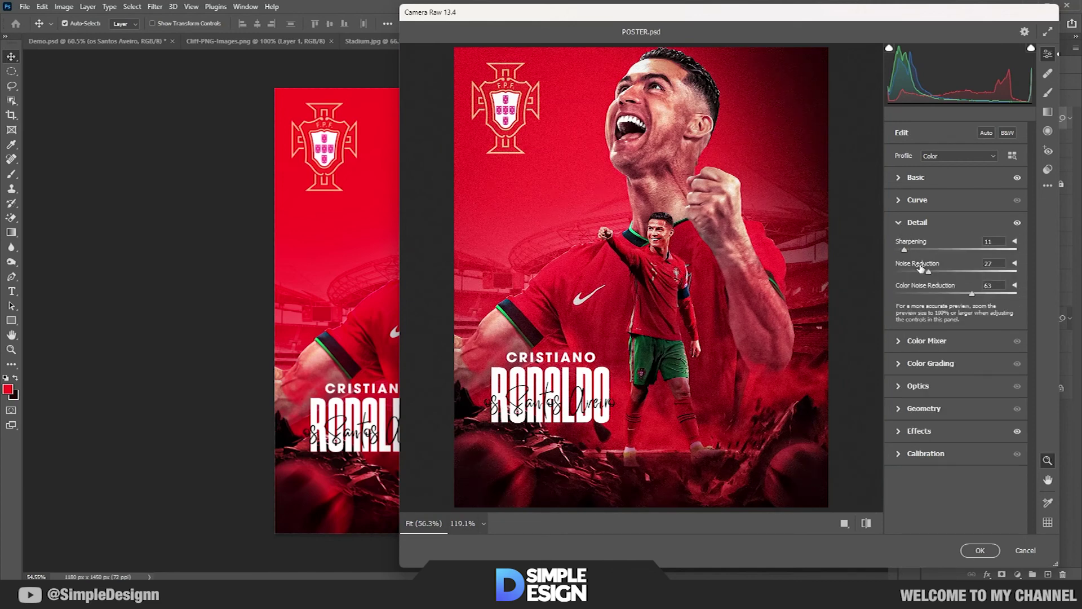
left_click(899, 177)
left_click_drag(957, 283, 961, 287)
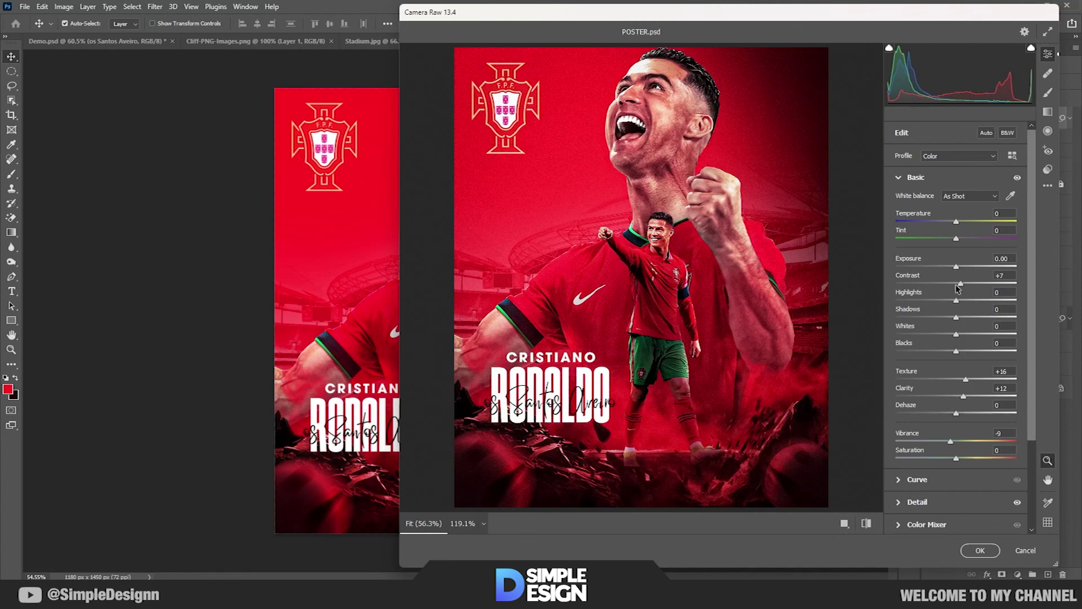
left_click_drag(956, 301, 962, 303)
left_click_drag(953, 439, 955, 443)
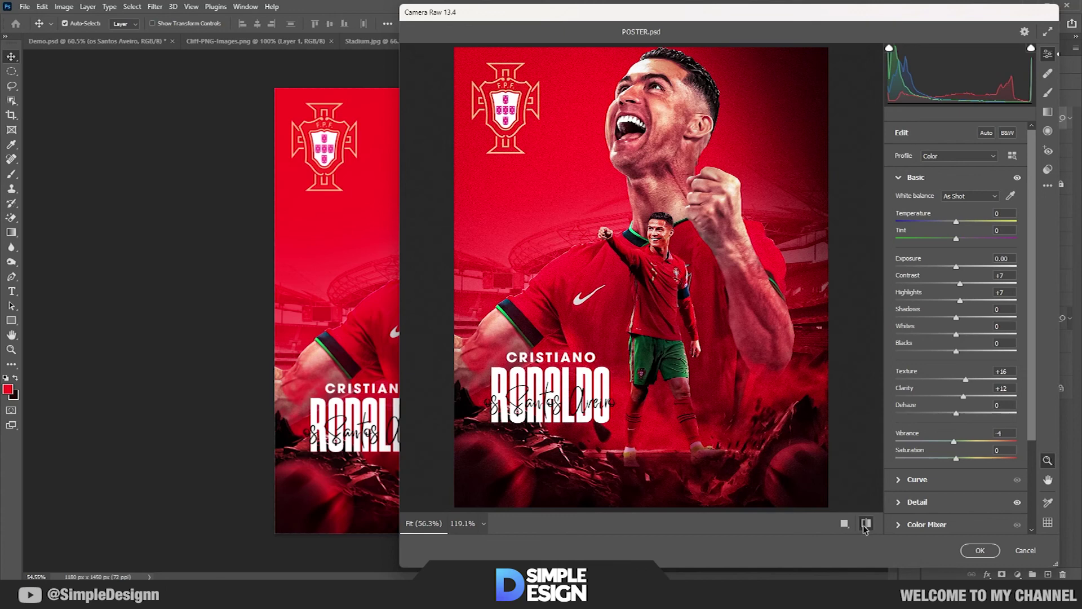
left_click(980, 550)
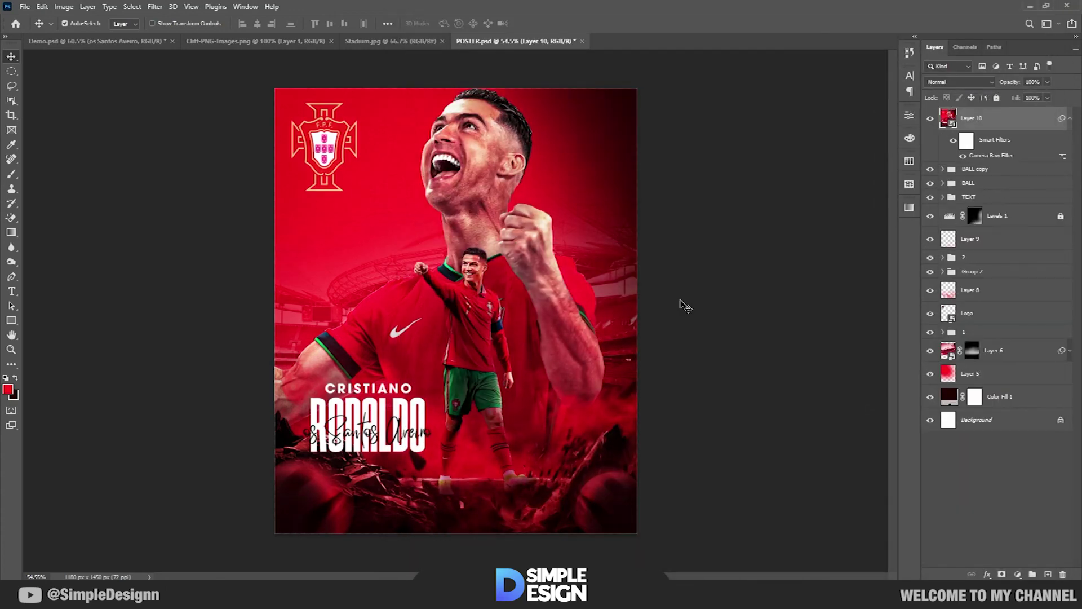
Step: Add a Color Lookup layer using HorrorBlue.3DL, then stamp all visible layers into a new merged layer
left_click(1019, 574)
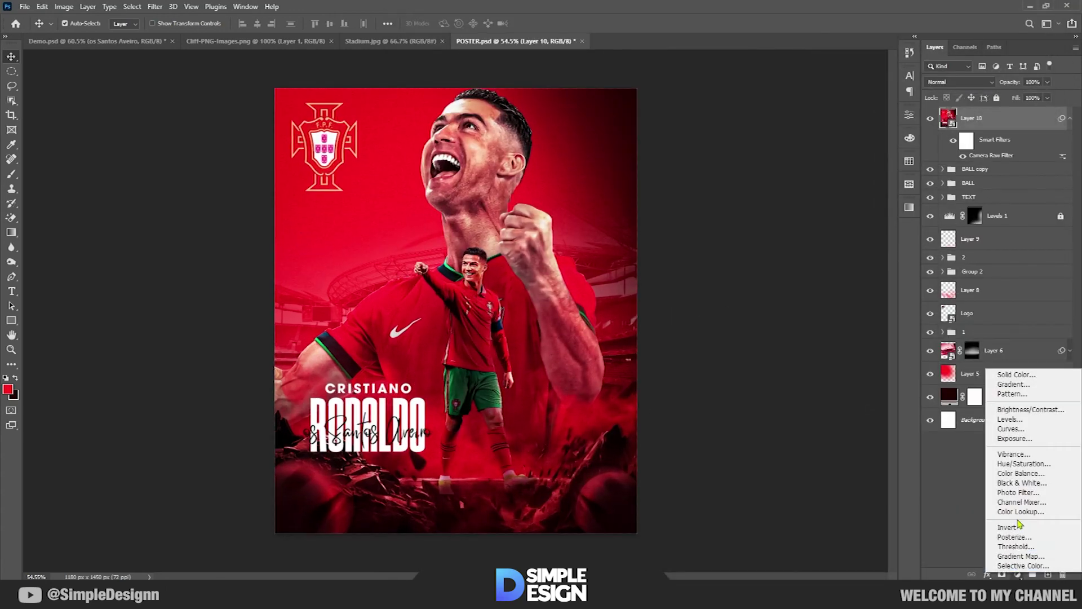
left_click(1020, 523)
left_click(830, 150)
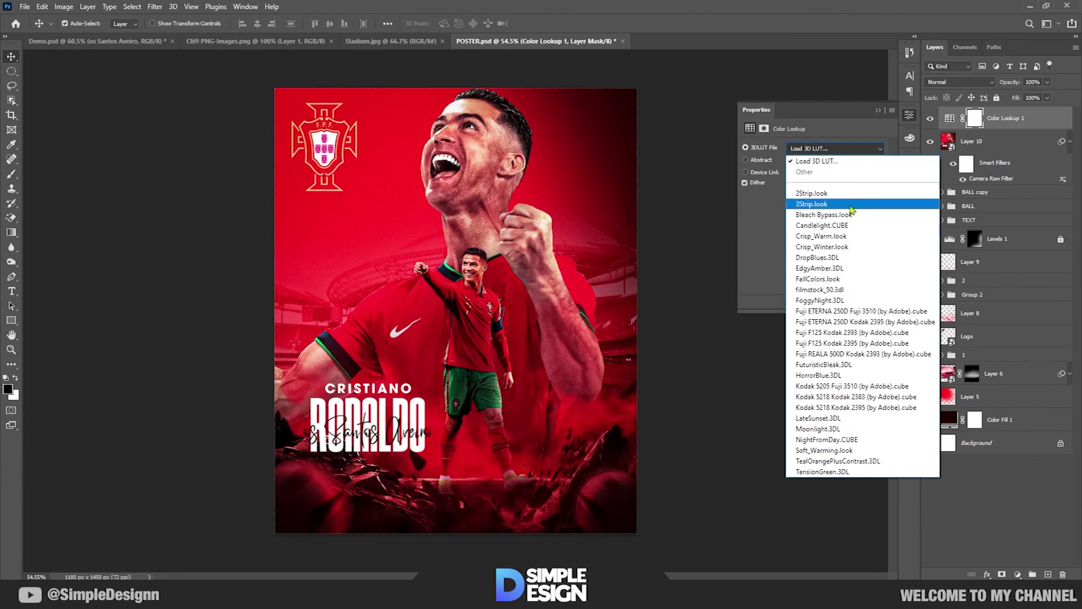
left_click(823, 375)
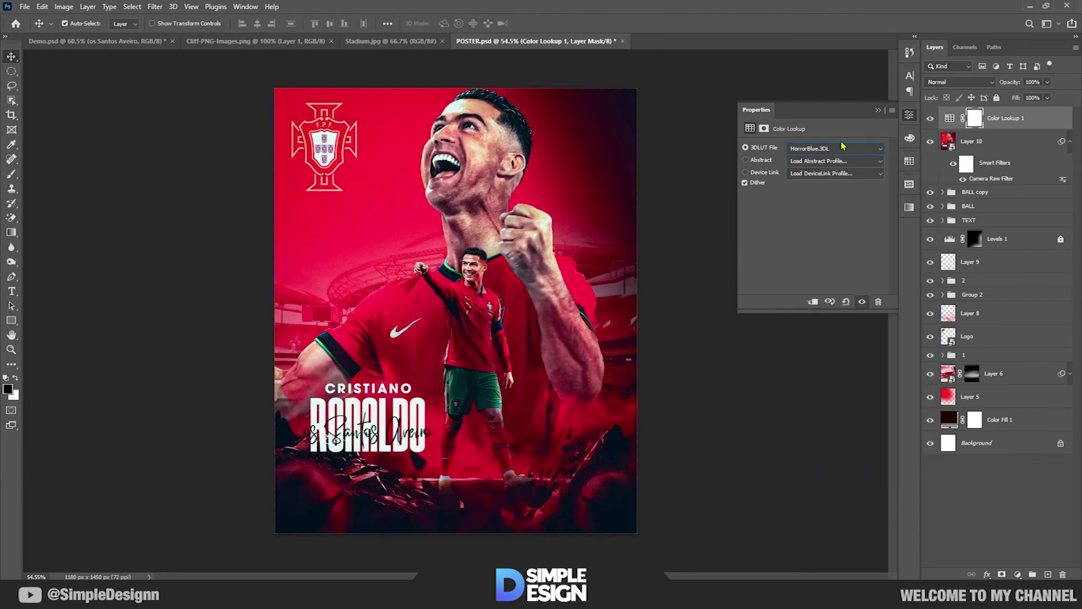
left_click(877, 112)
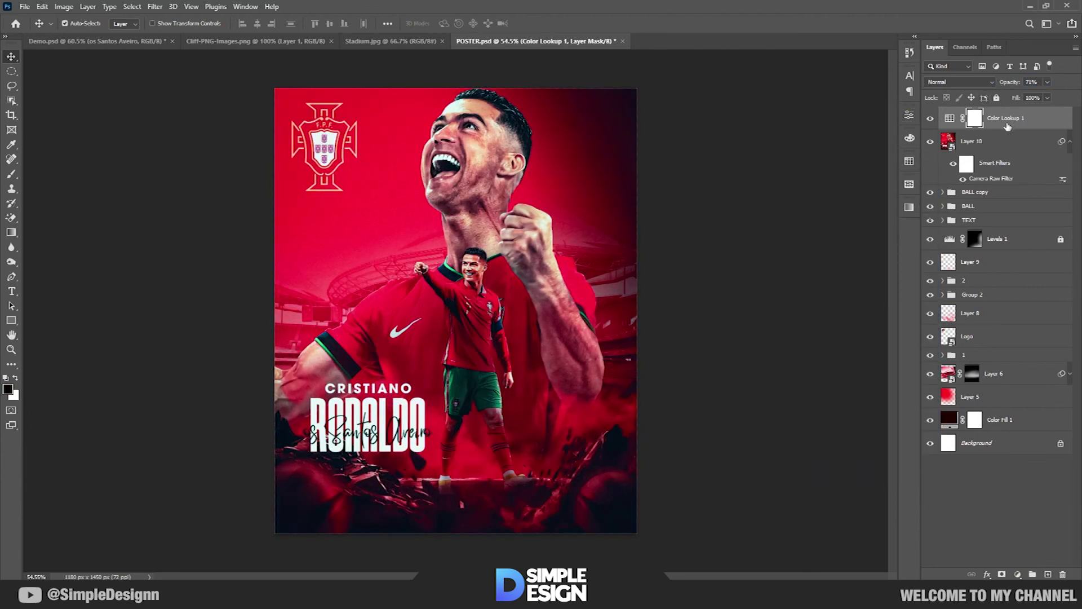
key("ctrl+shift+alt+e")
Step: Convert the merged layer to a smart object, apply a Zoom Radial Blur, and invert its filter mask
right_click(1003, 118)
left_click(879, 262)
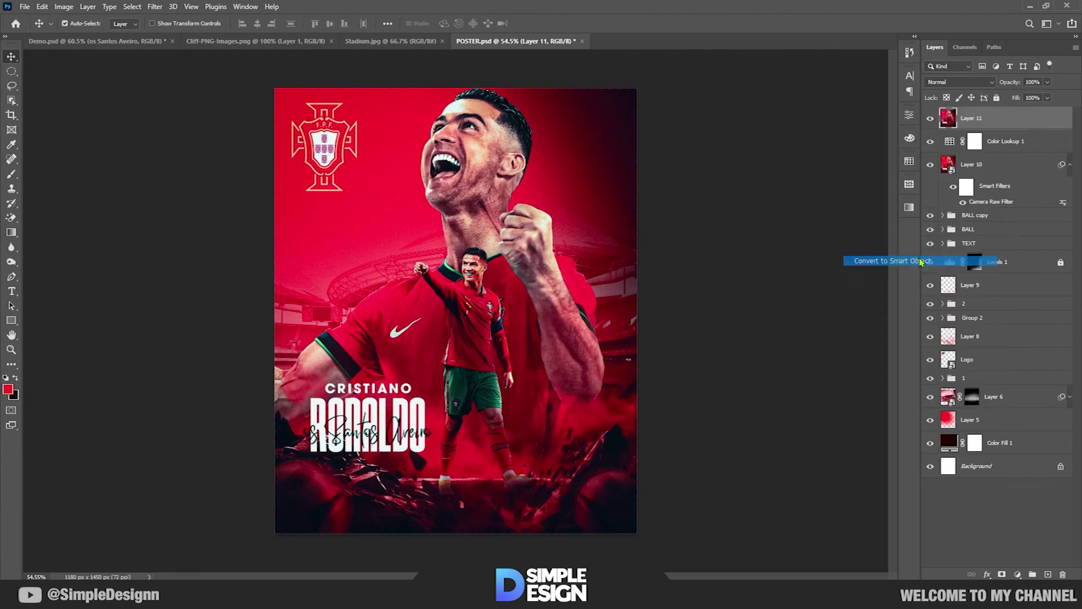
left_click(155, 6)
mouse_move(185, 175)
left_click(316, 228)
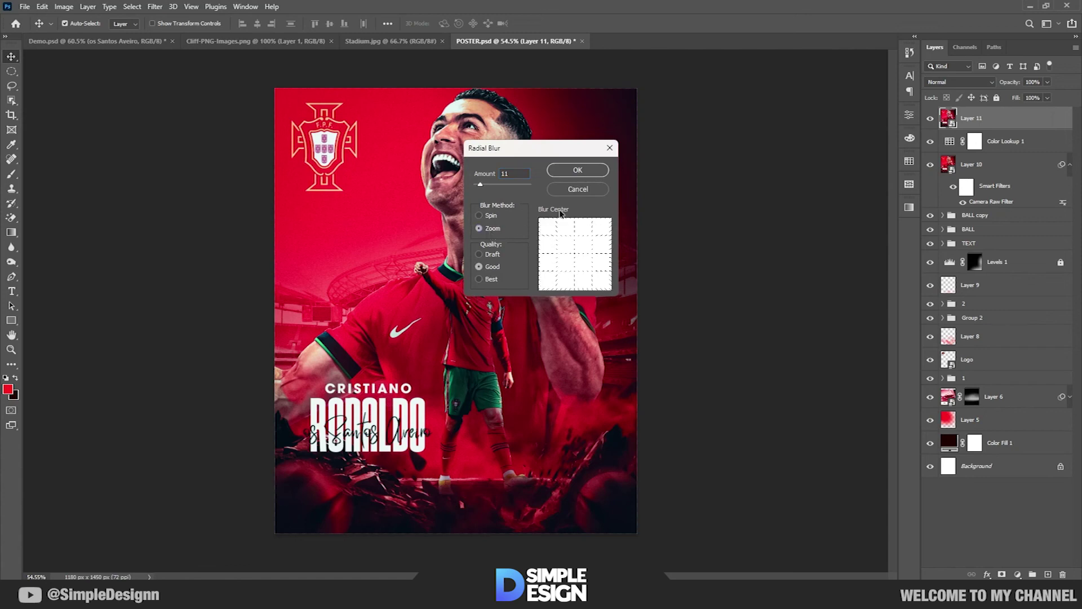
left_click(577, 172)
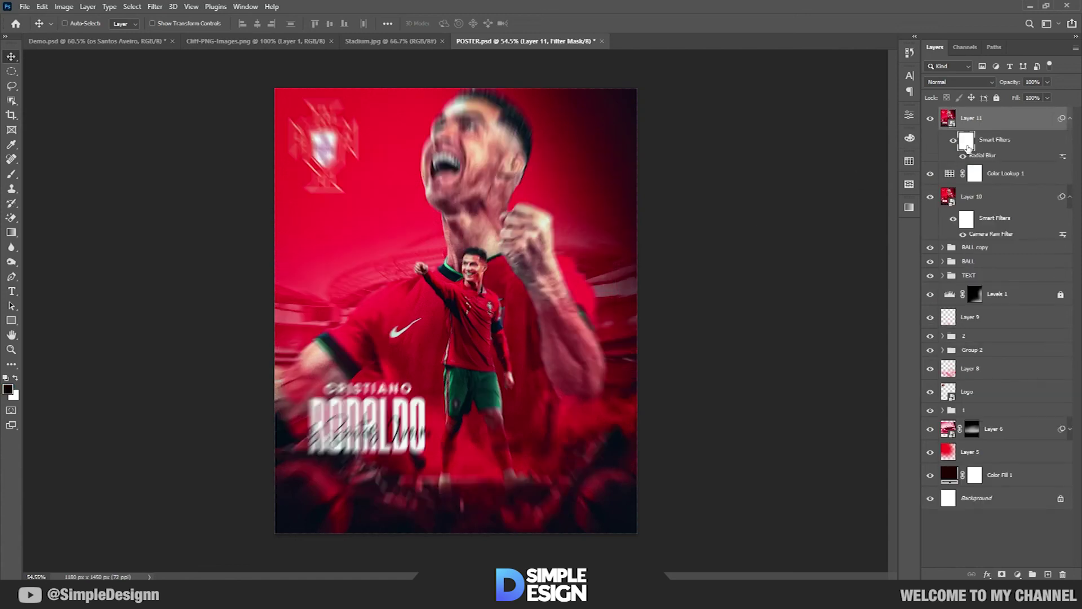
key("ctrl+i")
key("b")
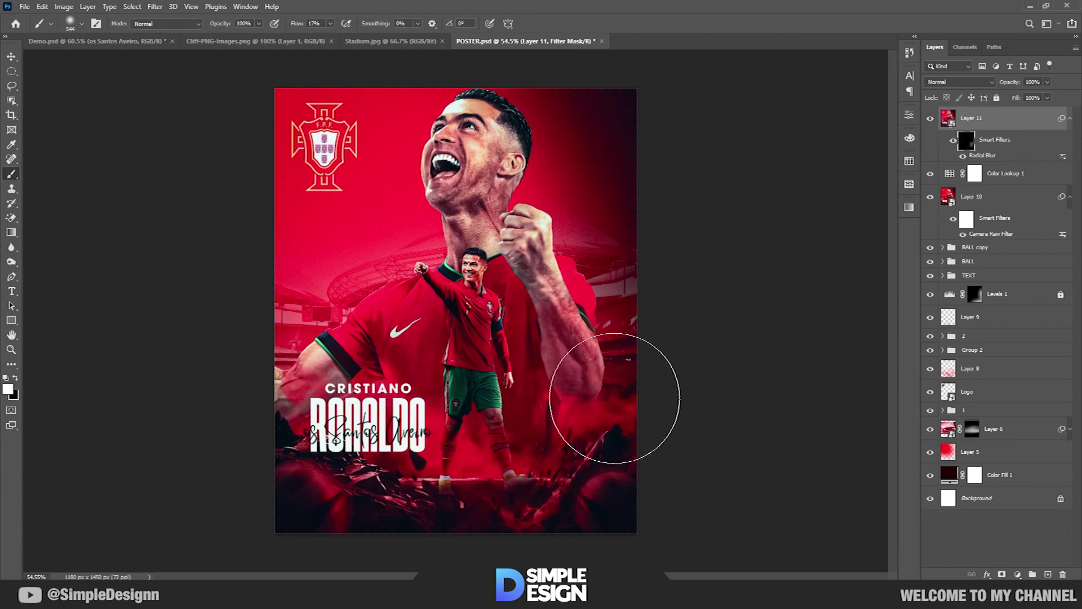
Step: Work around the poster's edges and crest area, bringing back the zoom blur on the filter mask
scroll(588, 382, "up", 5)
scroll(658, 417, "down", 5)
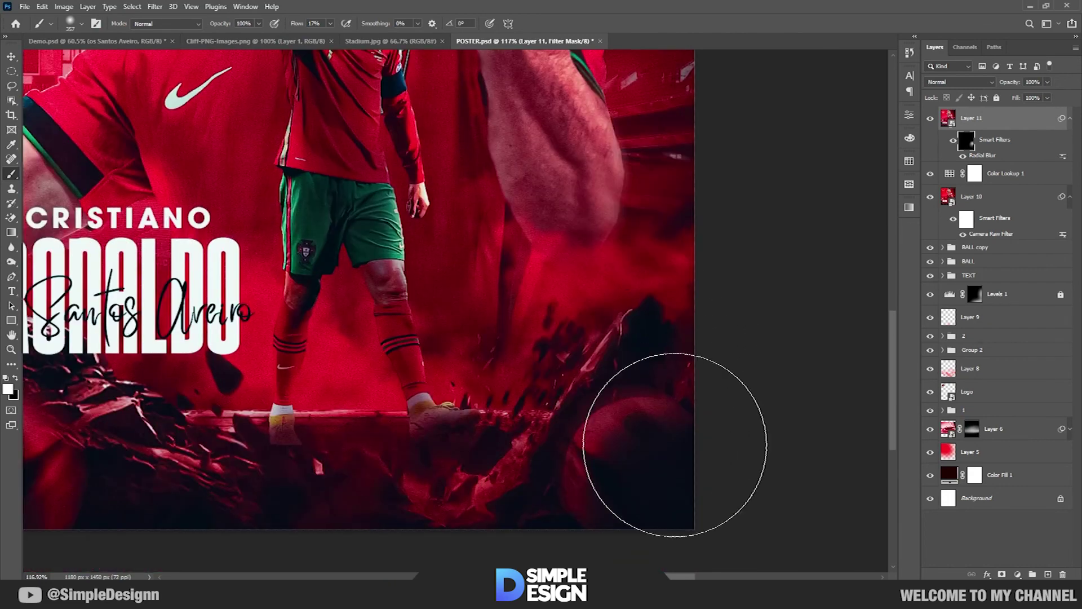
scroll(206, 524, "left", 6)
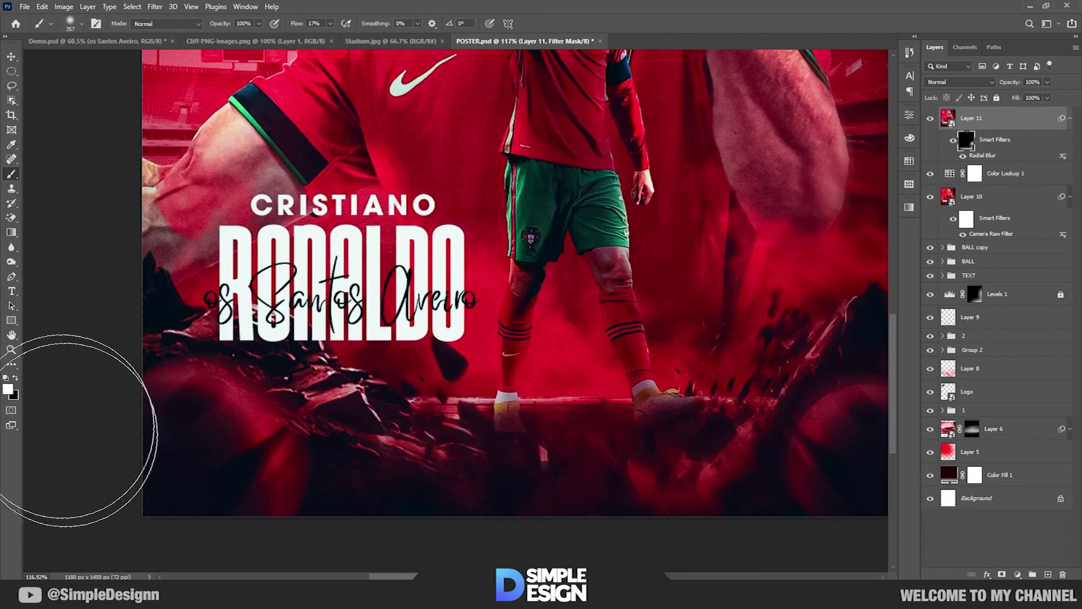
scroll(483, 389, "up", 2)
scroll(483, 389, "left", 1)
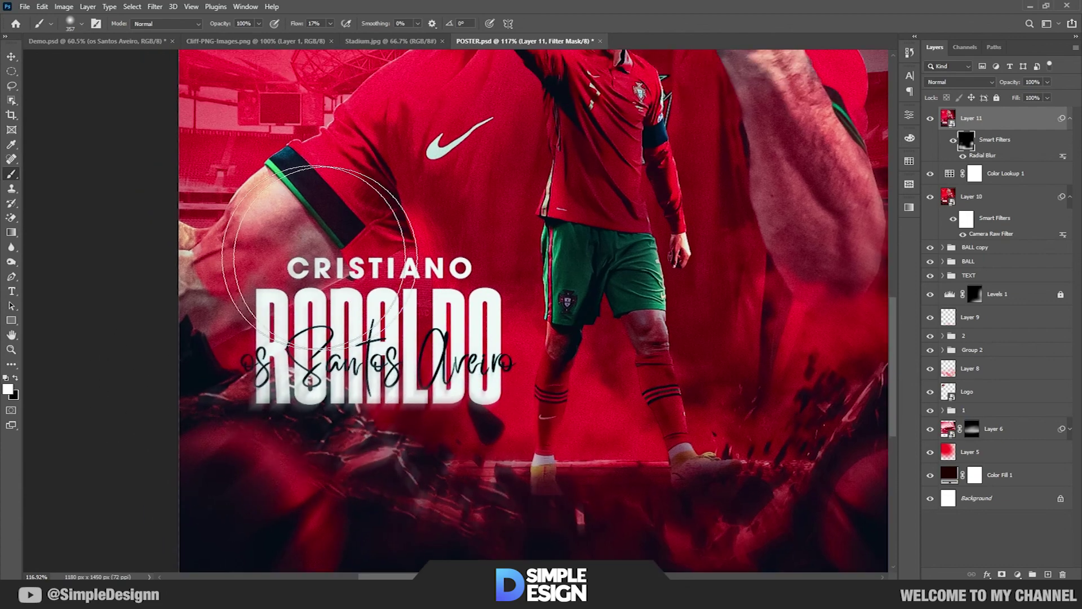
left_click_drag(716, 459, 326, 253)
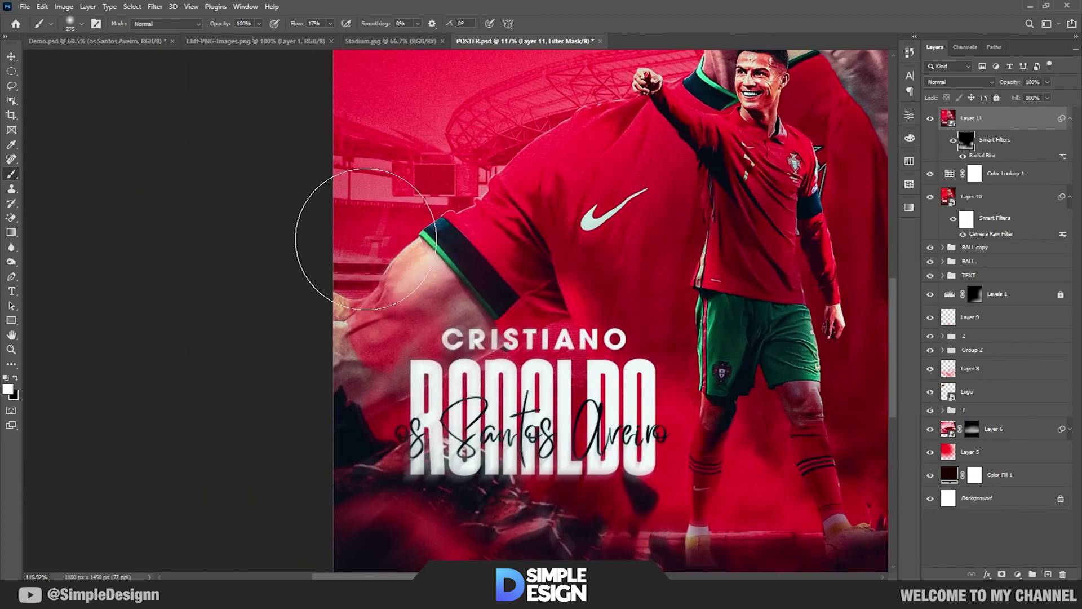
scroll(394, 214, "up", 4)
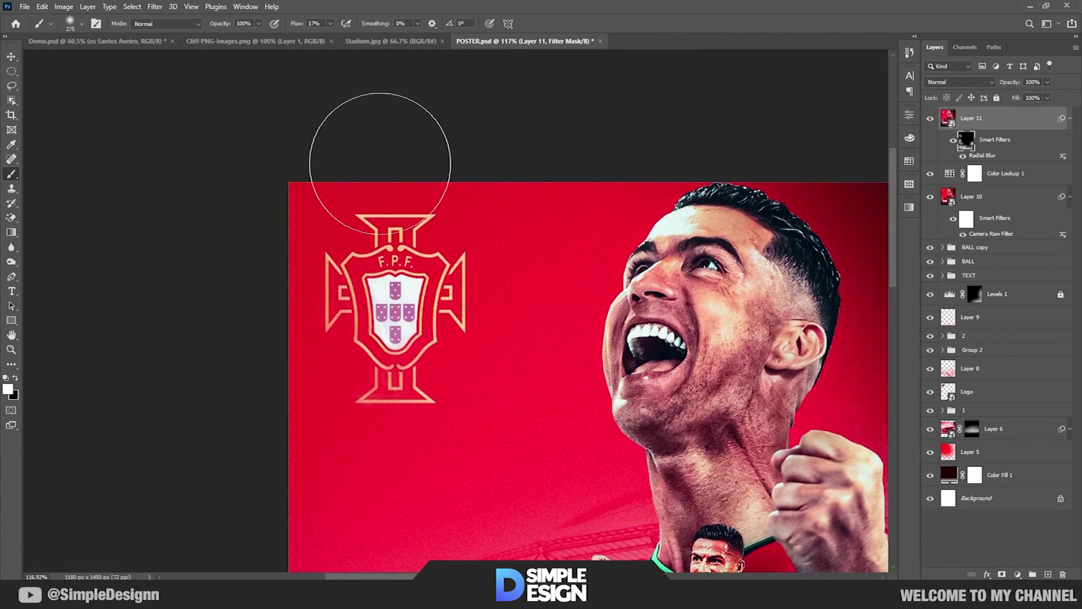
scroll(620, 180, "right", 6)
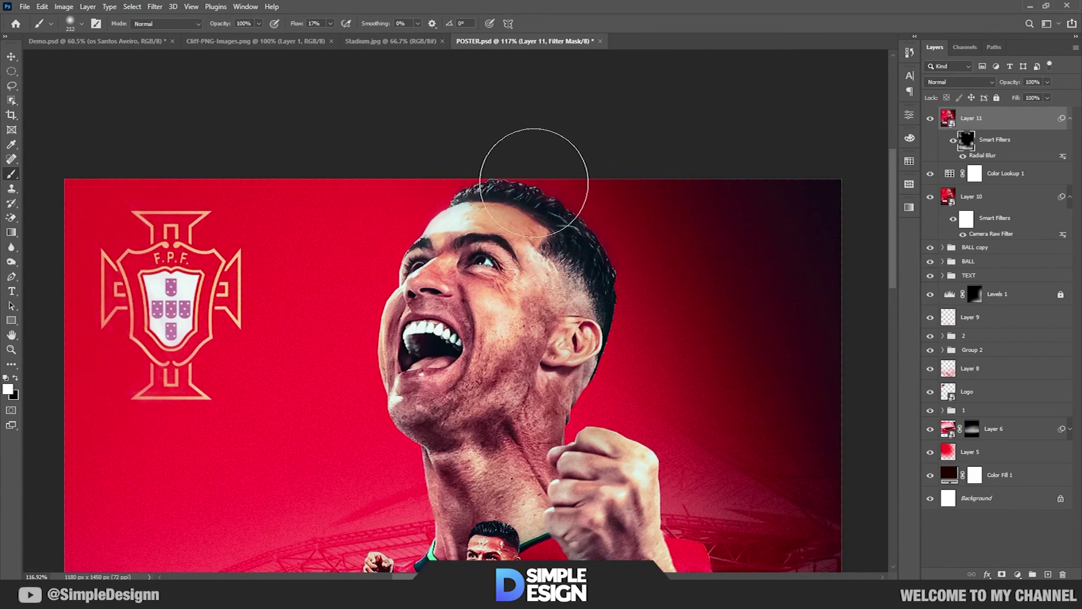
scroll(615, 313, "down", 5)
scroll(615, 313, "right", 2)
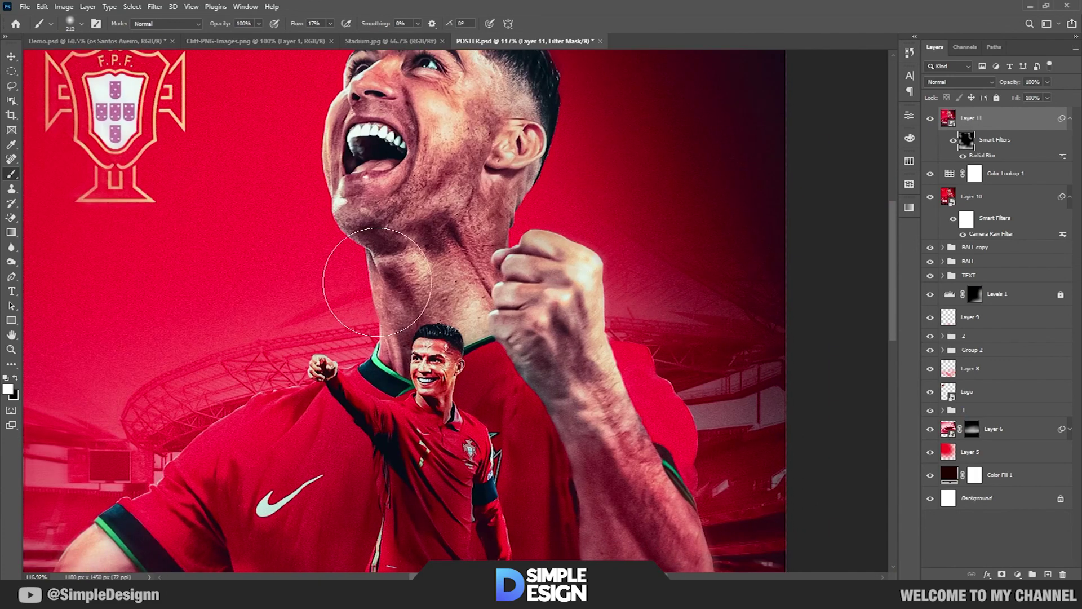
scroll(228, 445, "down", 4)
scroll(597, 477, "down", 4)
scroll(596, 476, "right", 1)
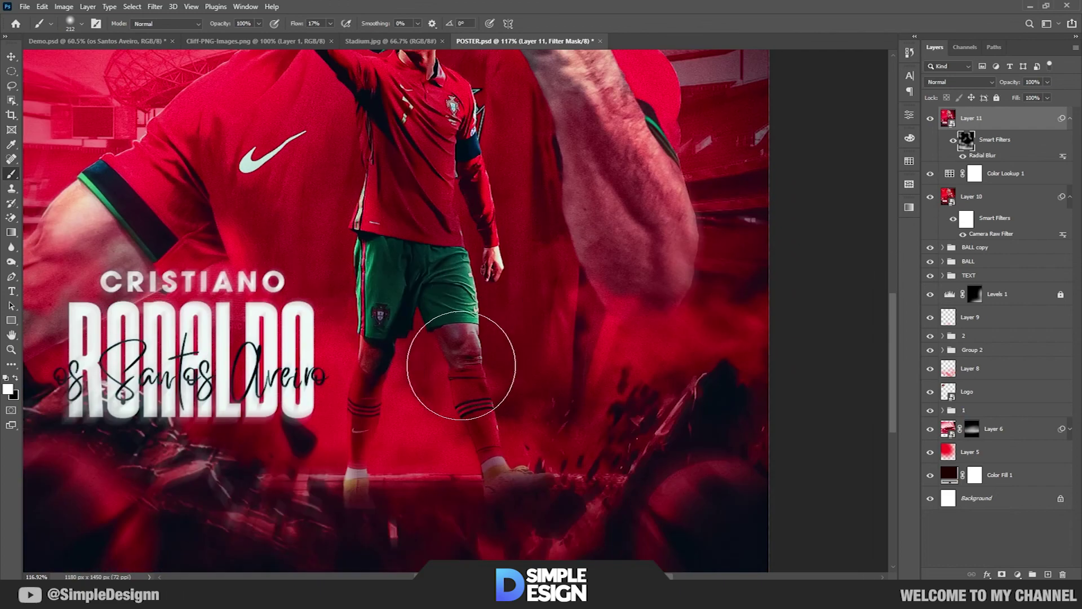
scroll(608, 360, "down", 3)
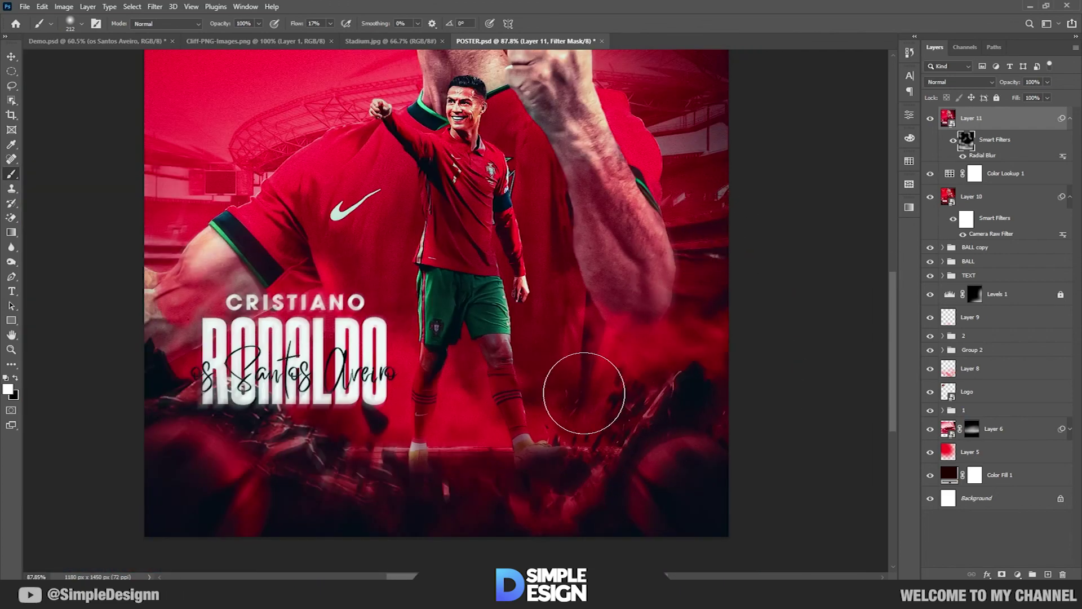
scroll(586, 386, "down", 3)
Step: Hide the blurred layer to compare, then paint black to restore sharpness on the bottom rocks
left_click(930, 118)
scroll(435, 447, "up", 5)
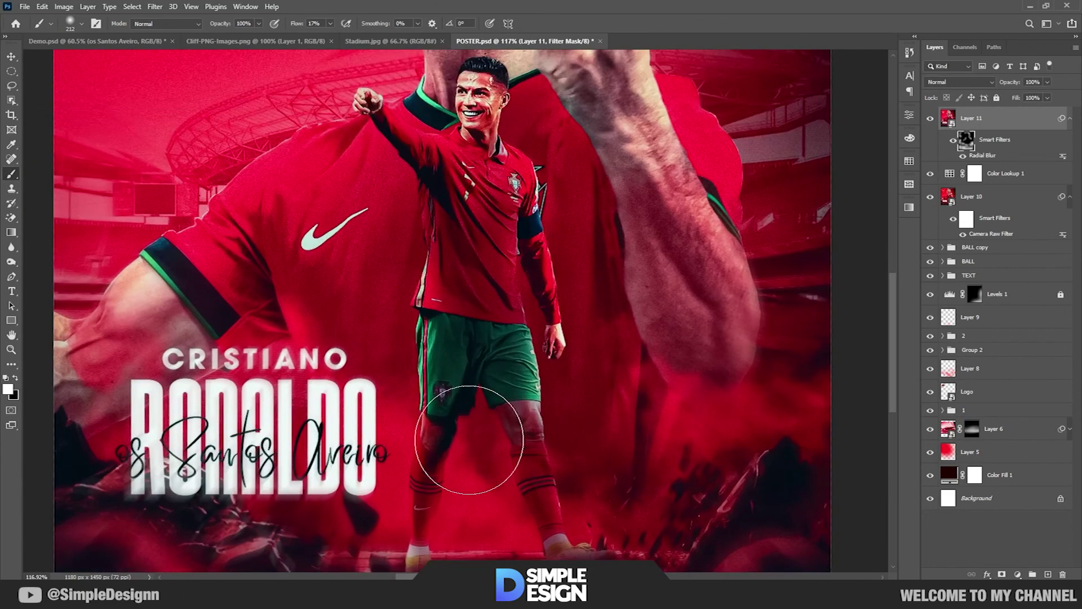
scroll(399, 386, "down", 3)
key("x")
left_click(356, 371)
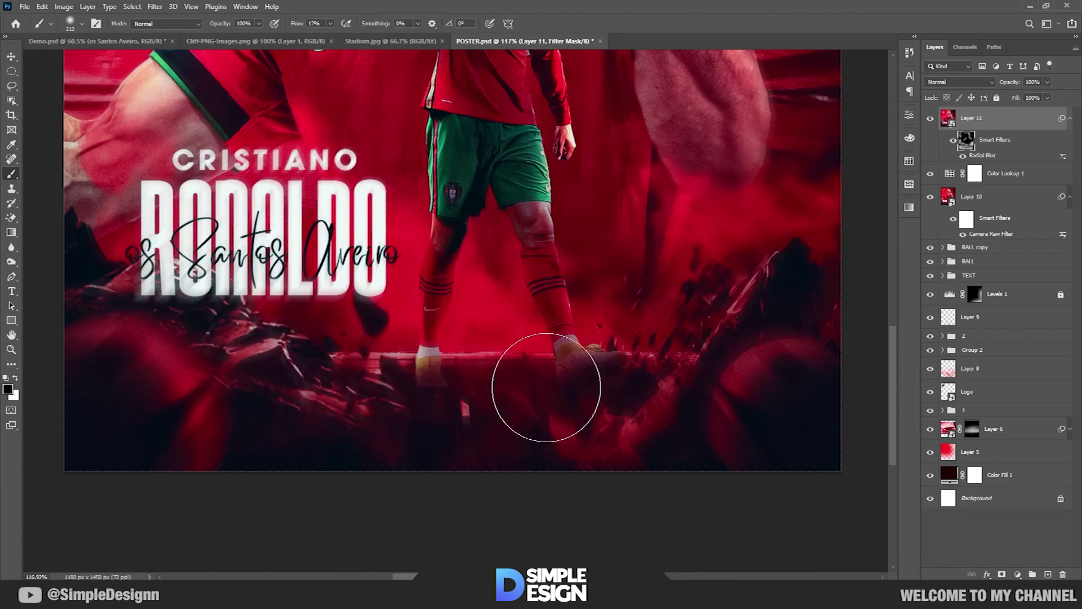
scroll(183, 409, "down", 2)
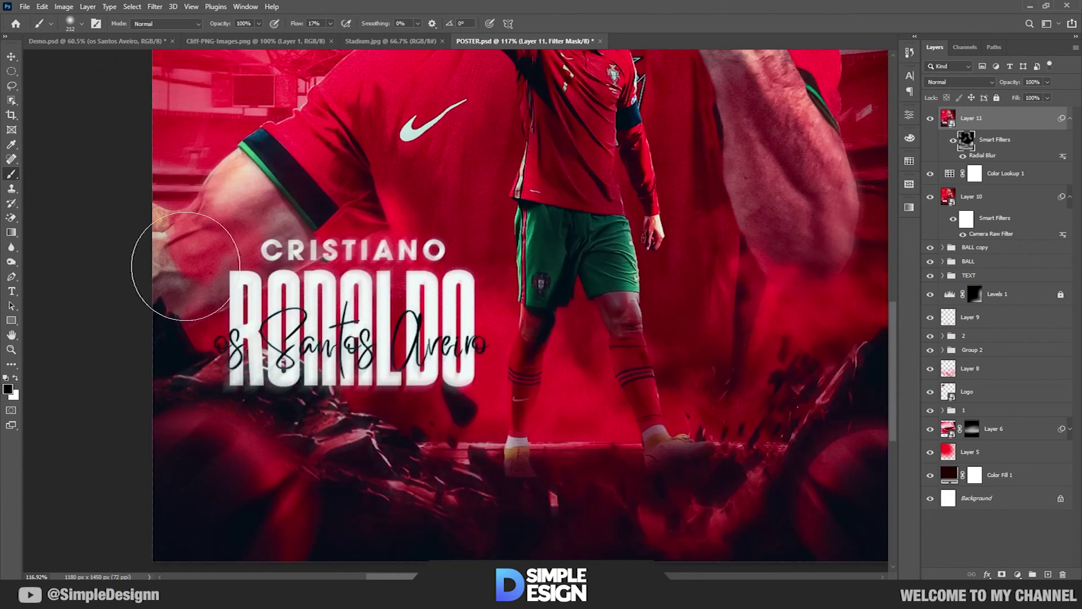
key("x")
scroll(500, 243, "up", 3)
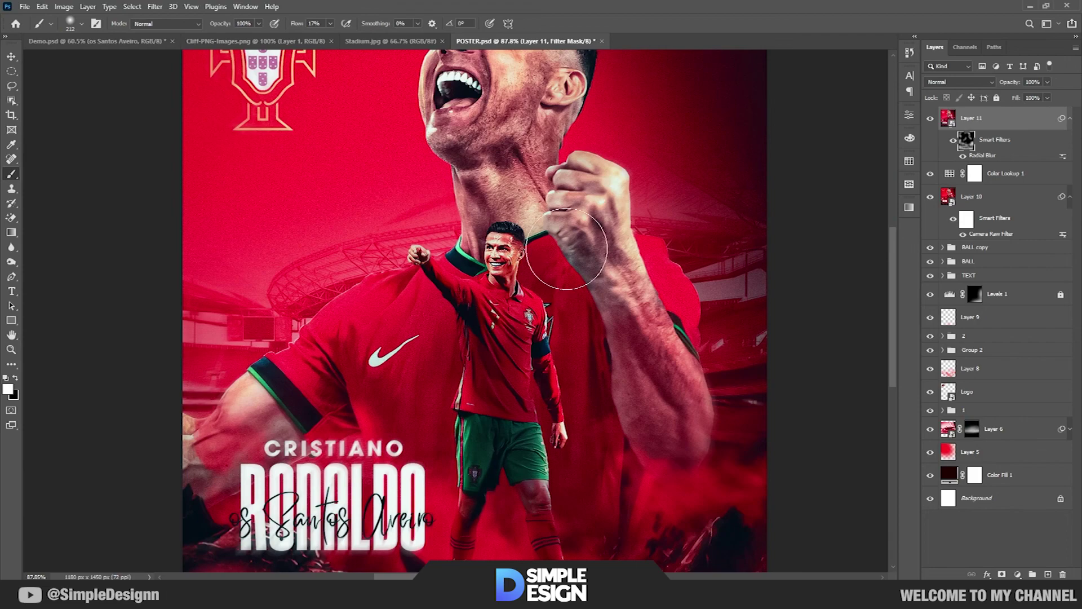